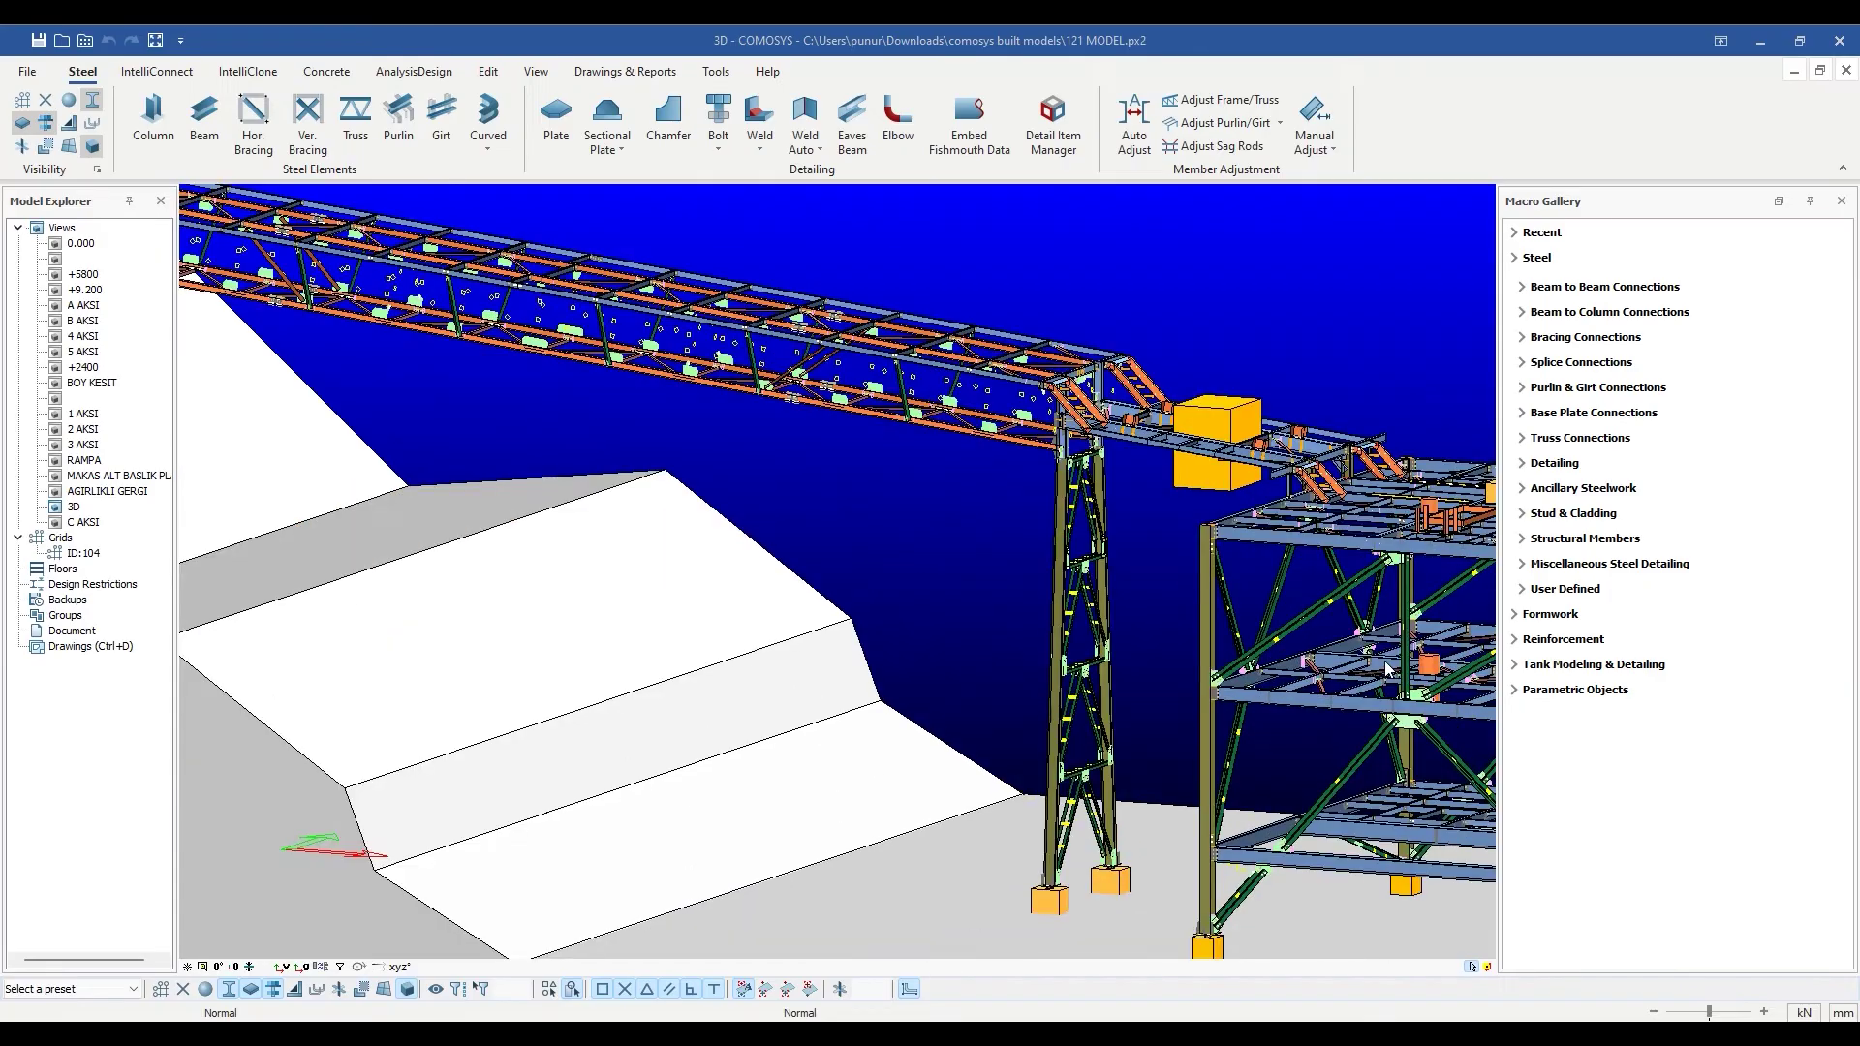
Pan and zoom to the truss columns and briefly inspect the front-left column's profile properties.
{"action": "scroll", "coordinate": [1387, 669], "scroll_direction": "up", "scroll_amount": 8}
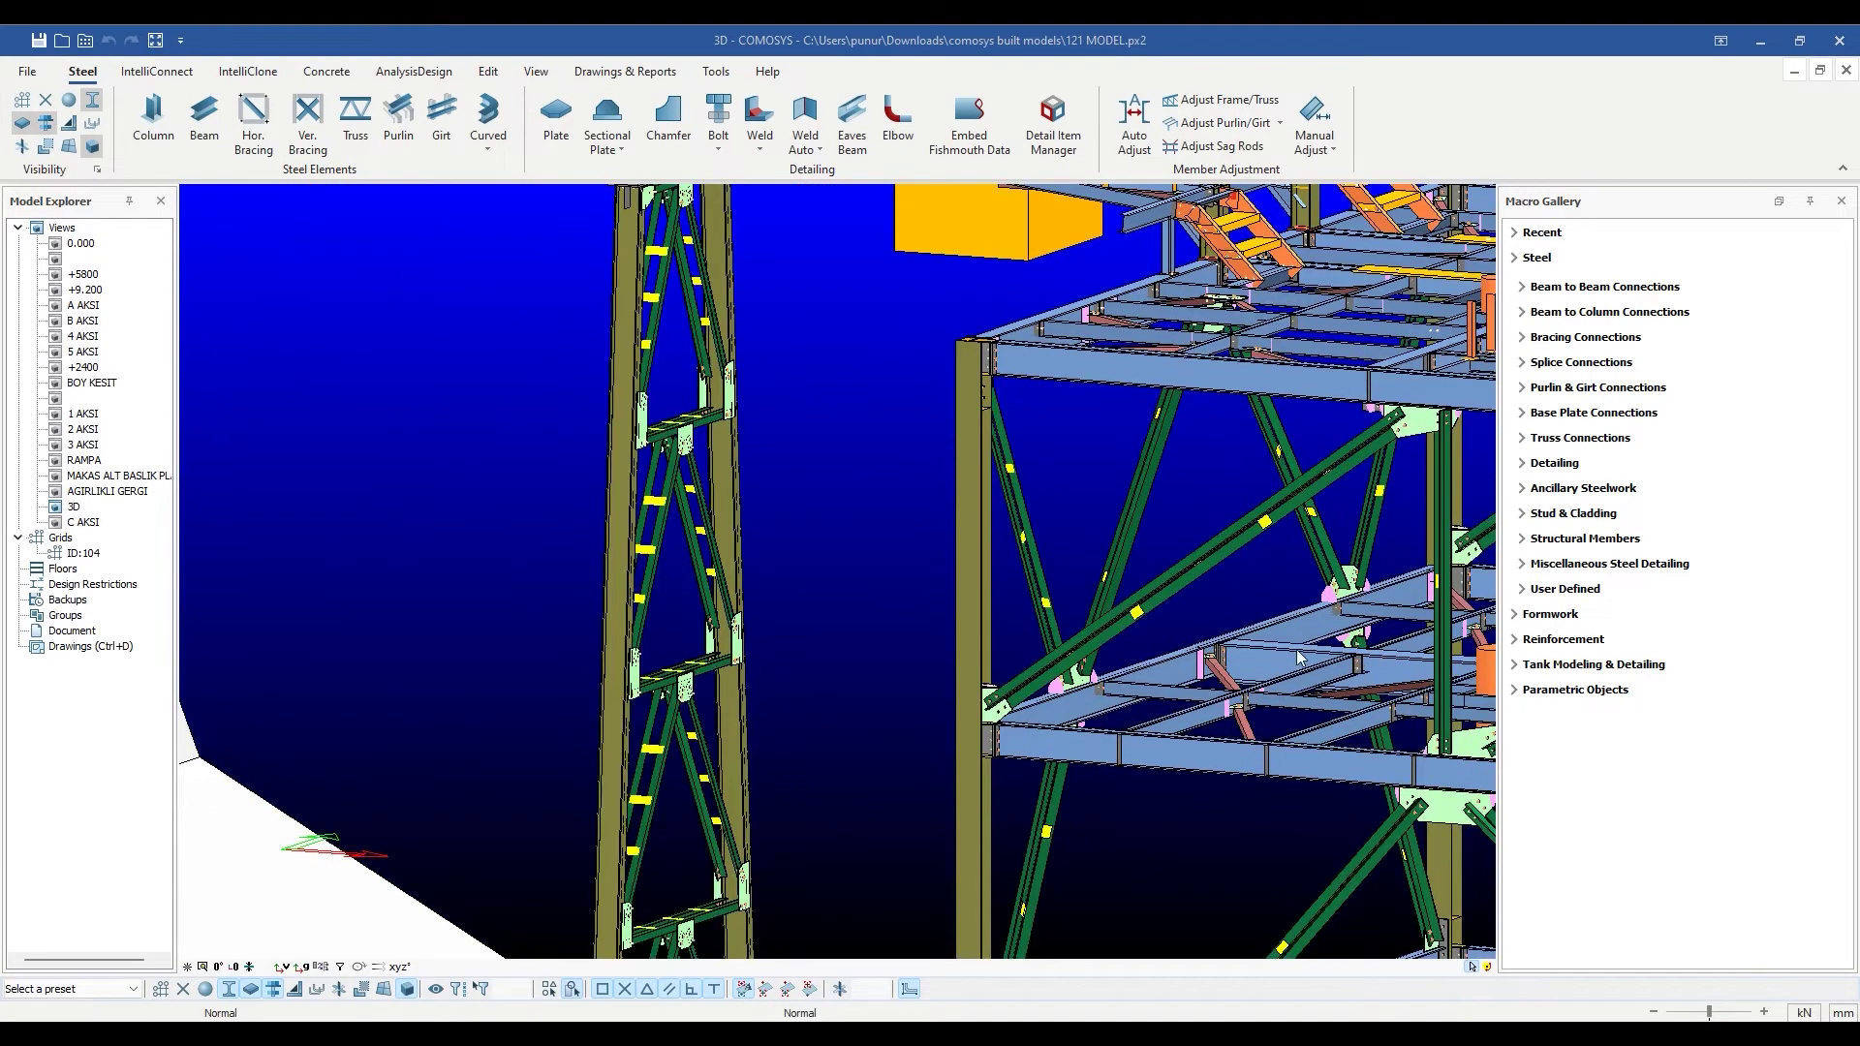
{"action": "middle_click_drag", "start_coordinate": [1340, 749], "coordinate": [1397, 848]}
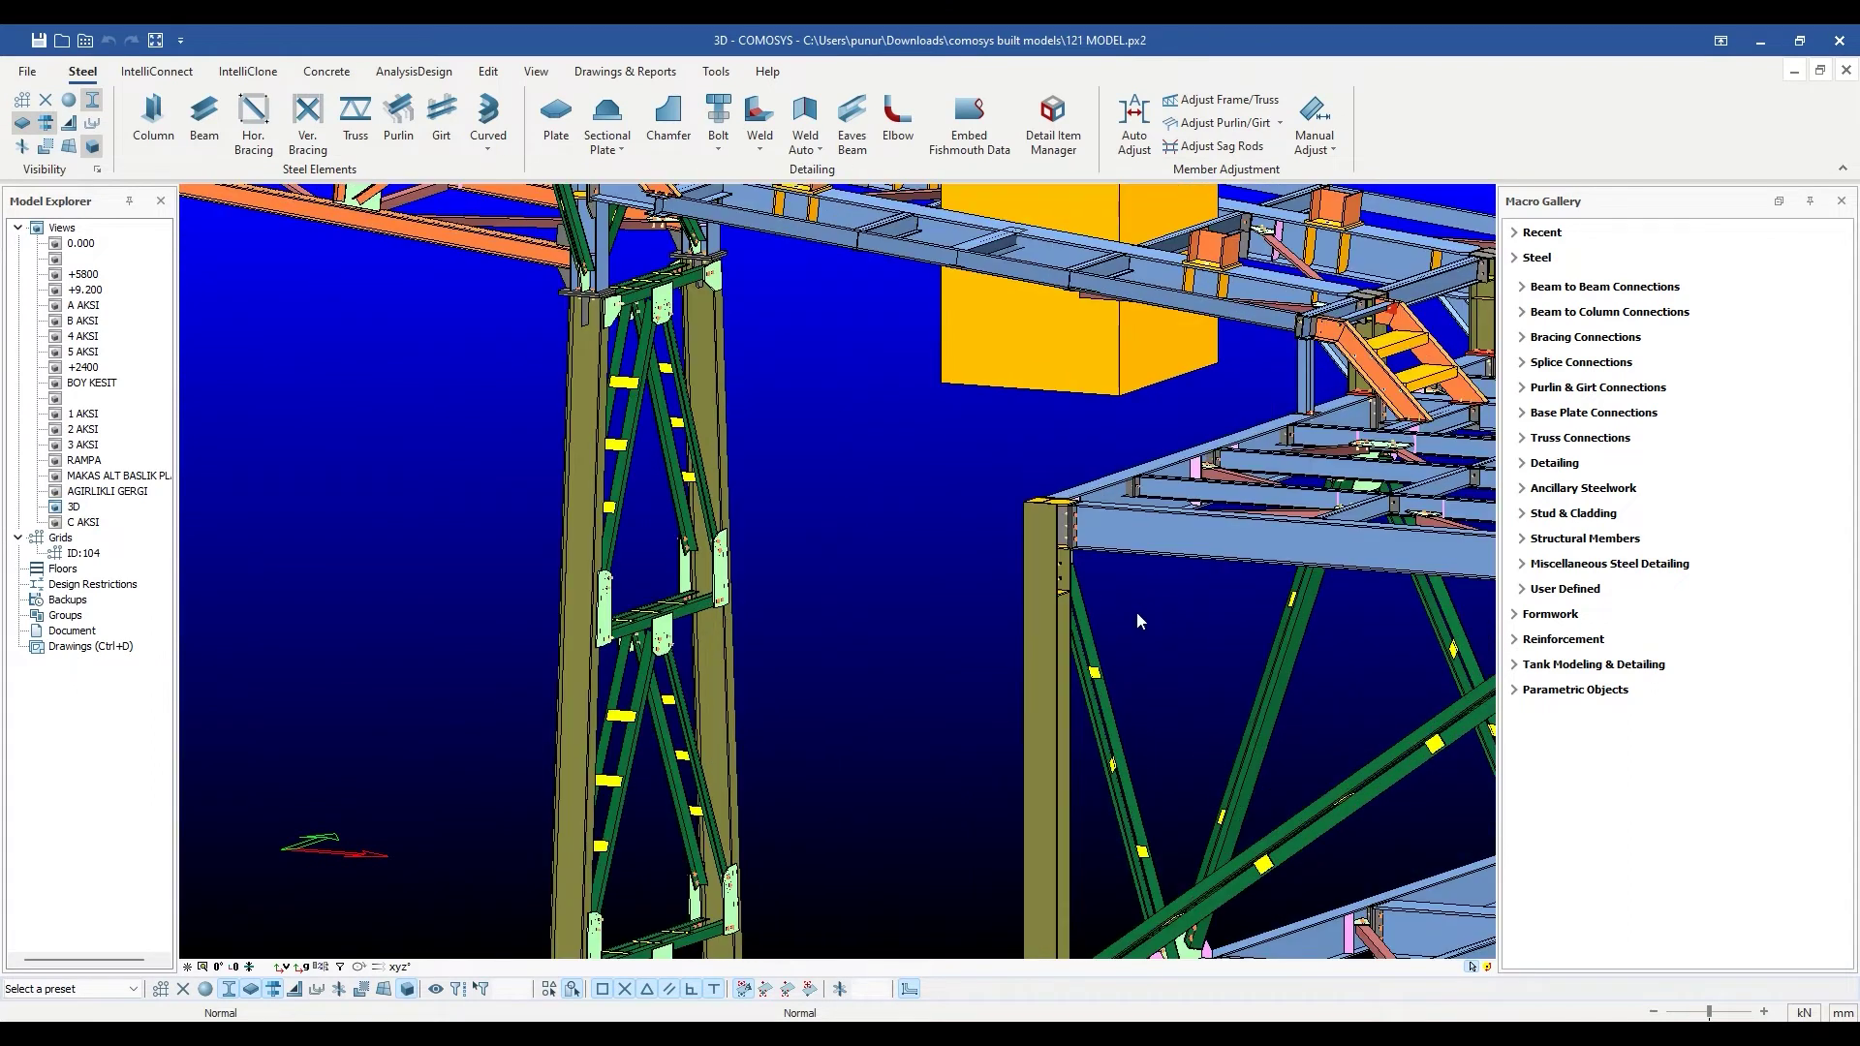
{"action": "scroll", "coordinate": [1095, 608], "scroll_direction": "up", "scroll_amount": 3}
{"action": "scroll", "coordinate": [738, 505], "scroll_direction": "up", "scroll_amount": 5}
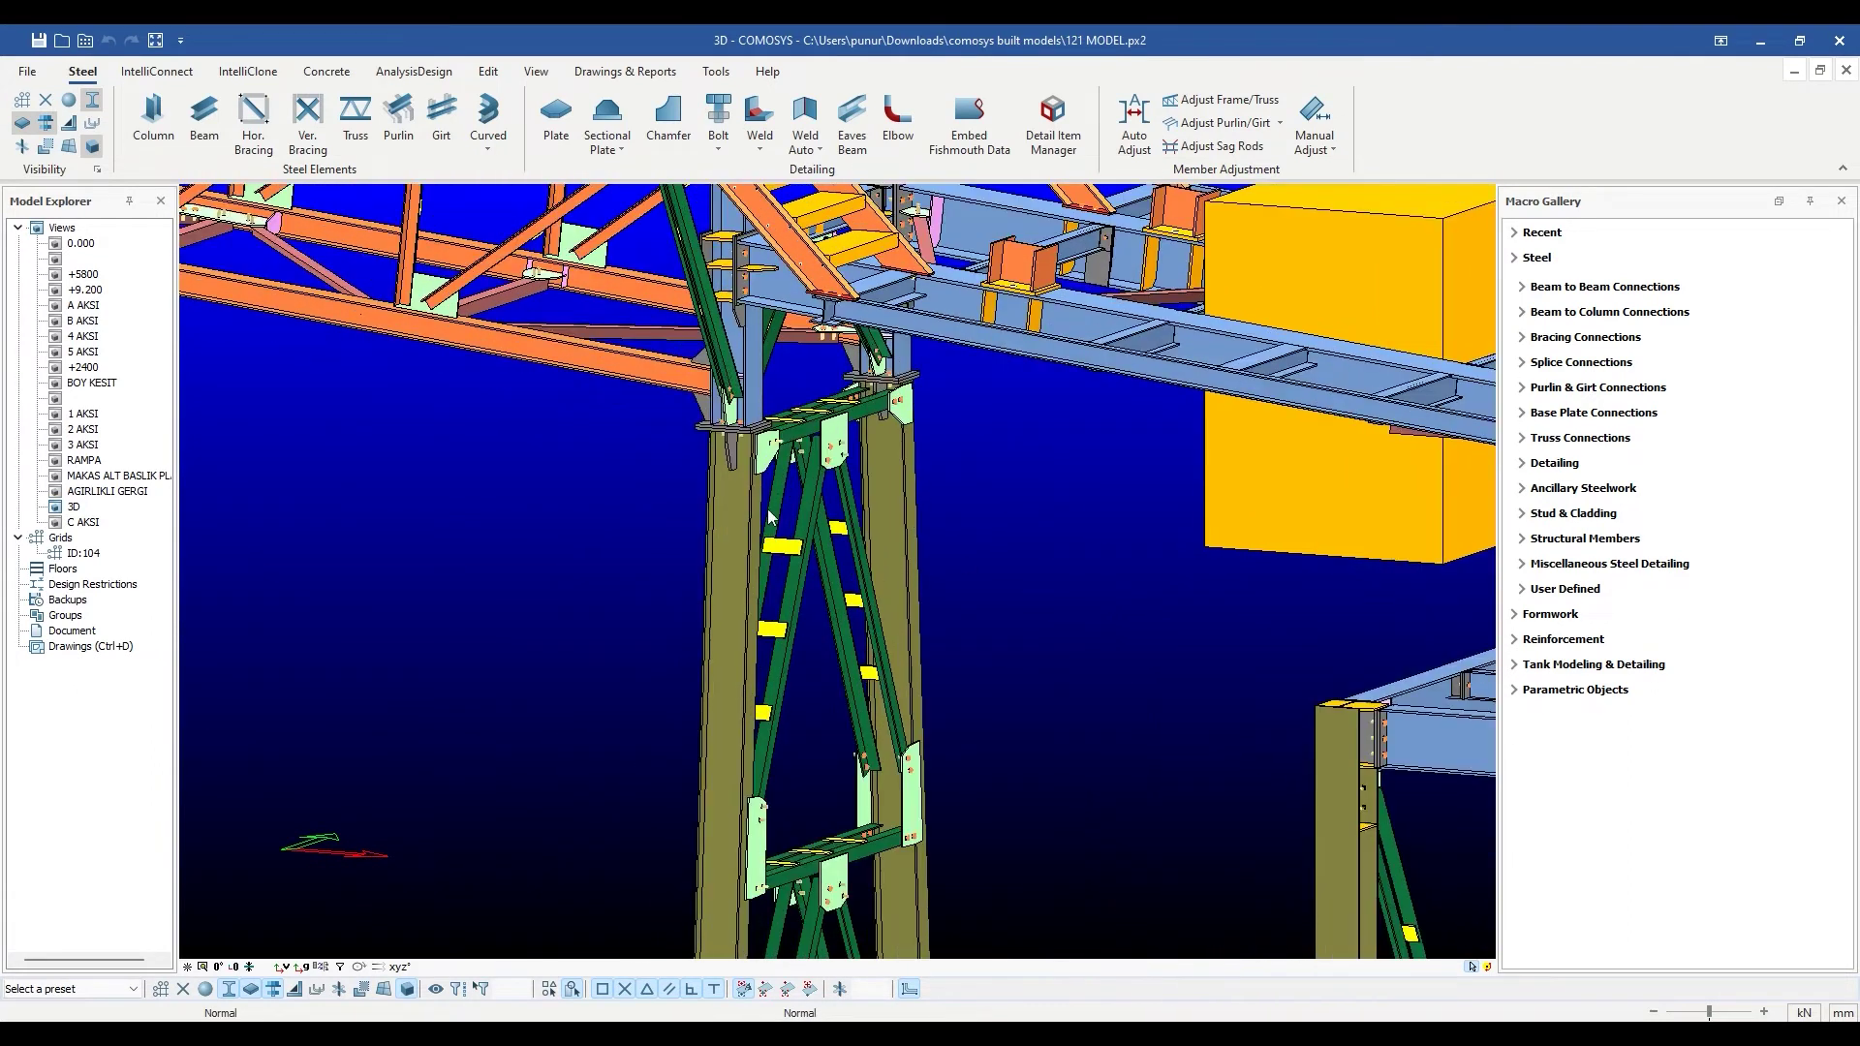
{"action": "middle_click_drag", "start_coordinate": [738, 505], "coordinate": [704, 558]}
{"action": "scroll", "coordinate": [704, 557], "scroll_direction": "down", "scroll_amount": 6}
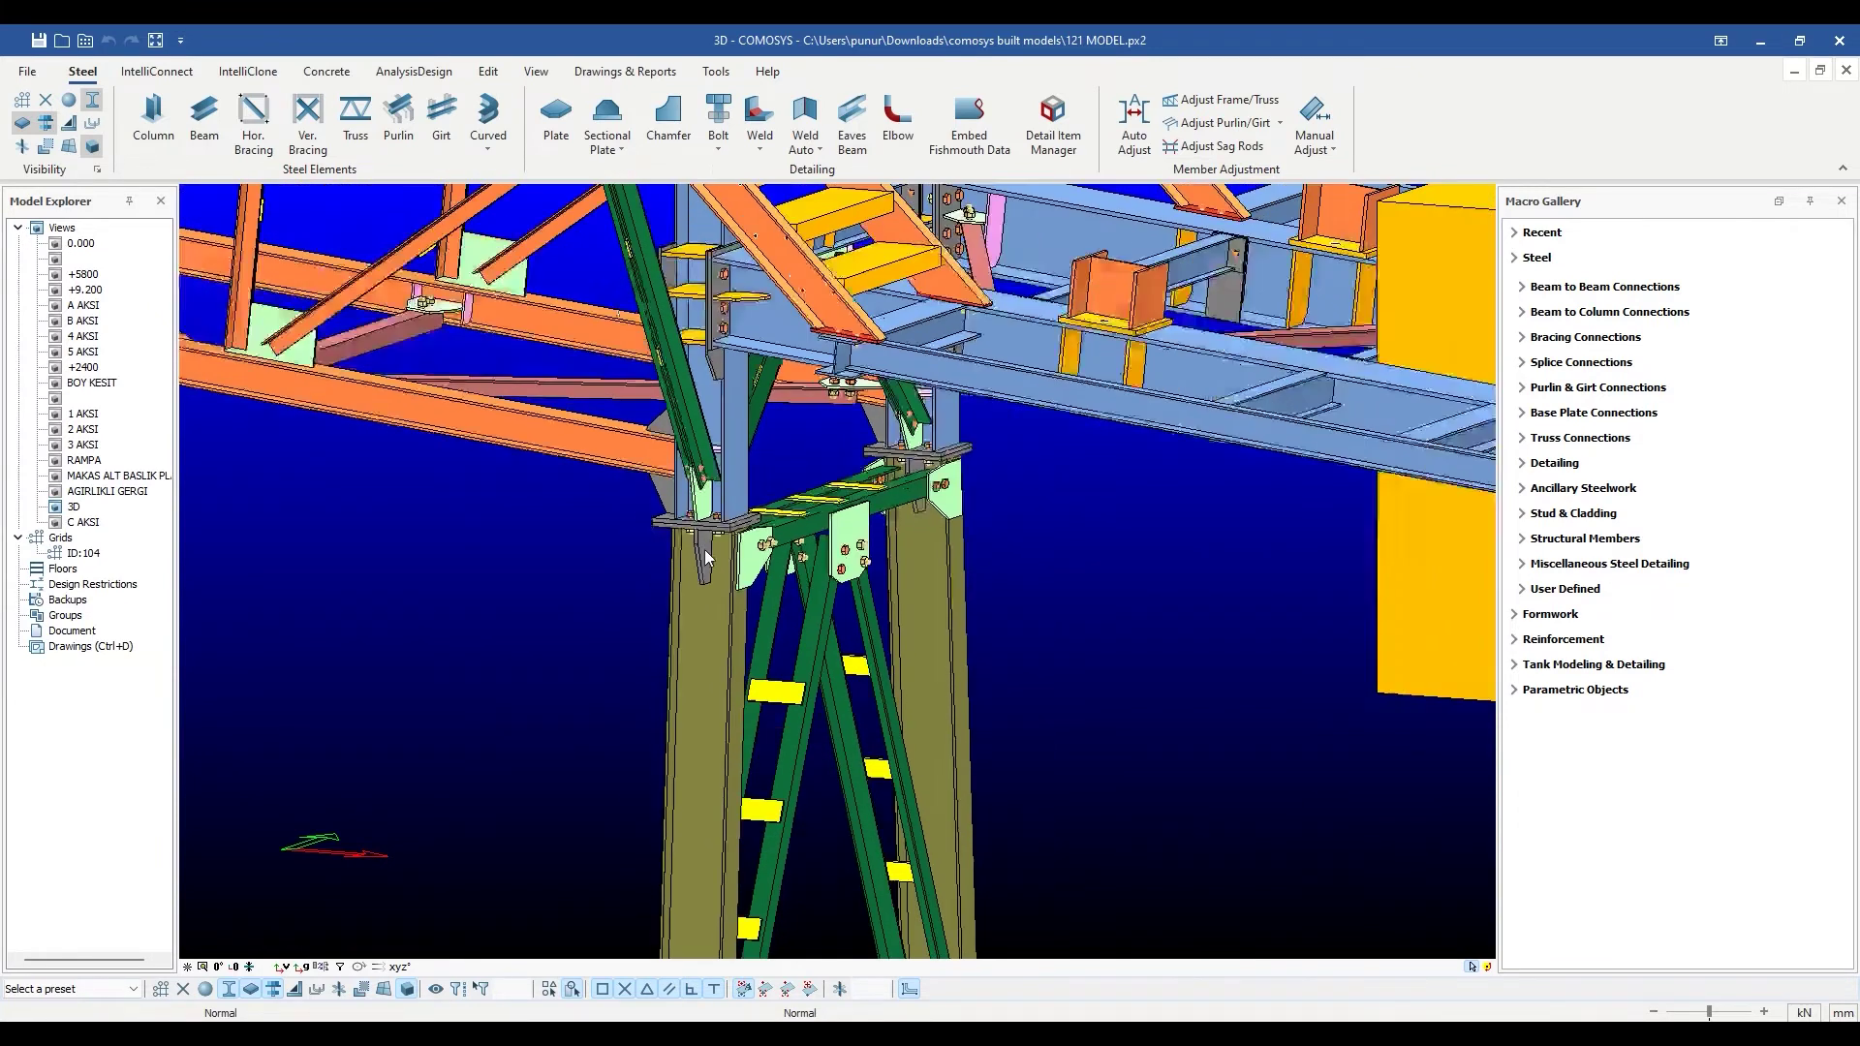
{"action": "middle_click_drag", "start_coordinate": [705, 557], "coordinate": [706, 490]}
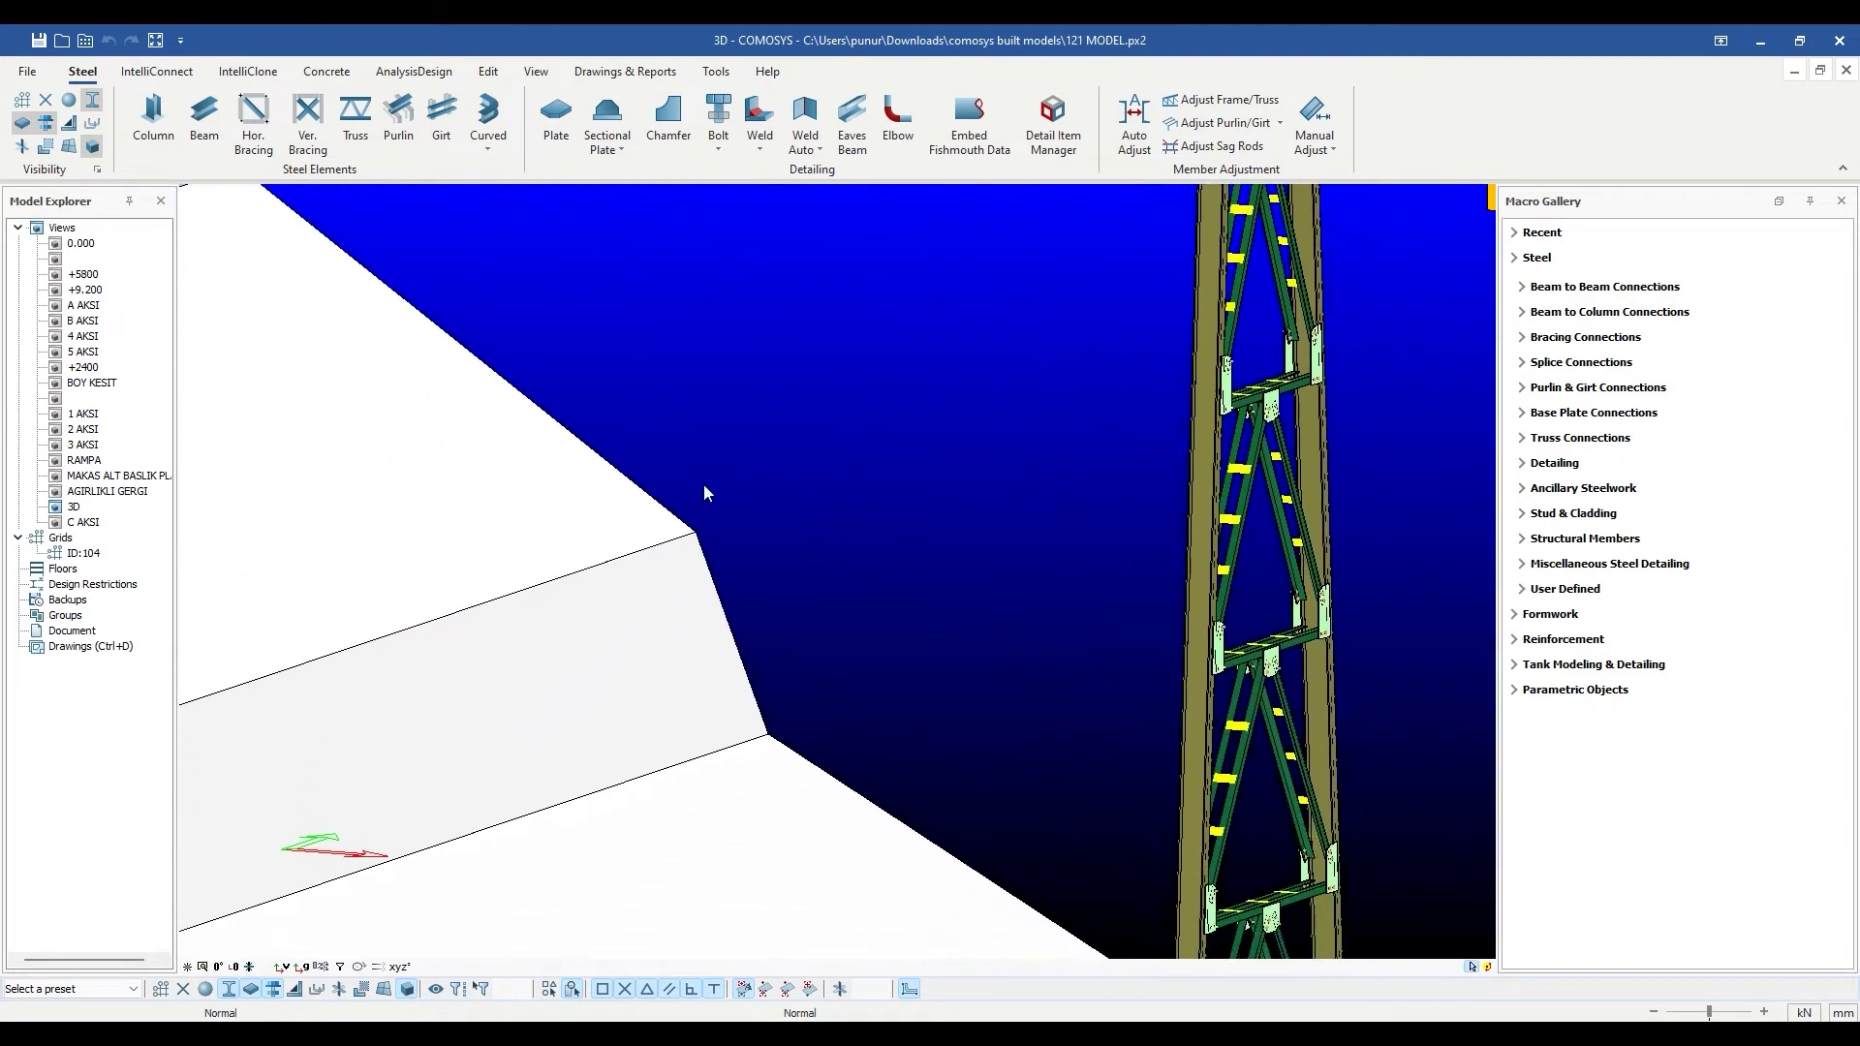
{"action": "scroll", "coordinate": [652, 540], "scroll_direction": "down", "scroll_amount": 3}
{"action": "scroll", "coordinate": [901, 888], "scroll_direction": "up", "scroll_amount": 4}
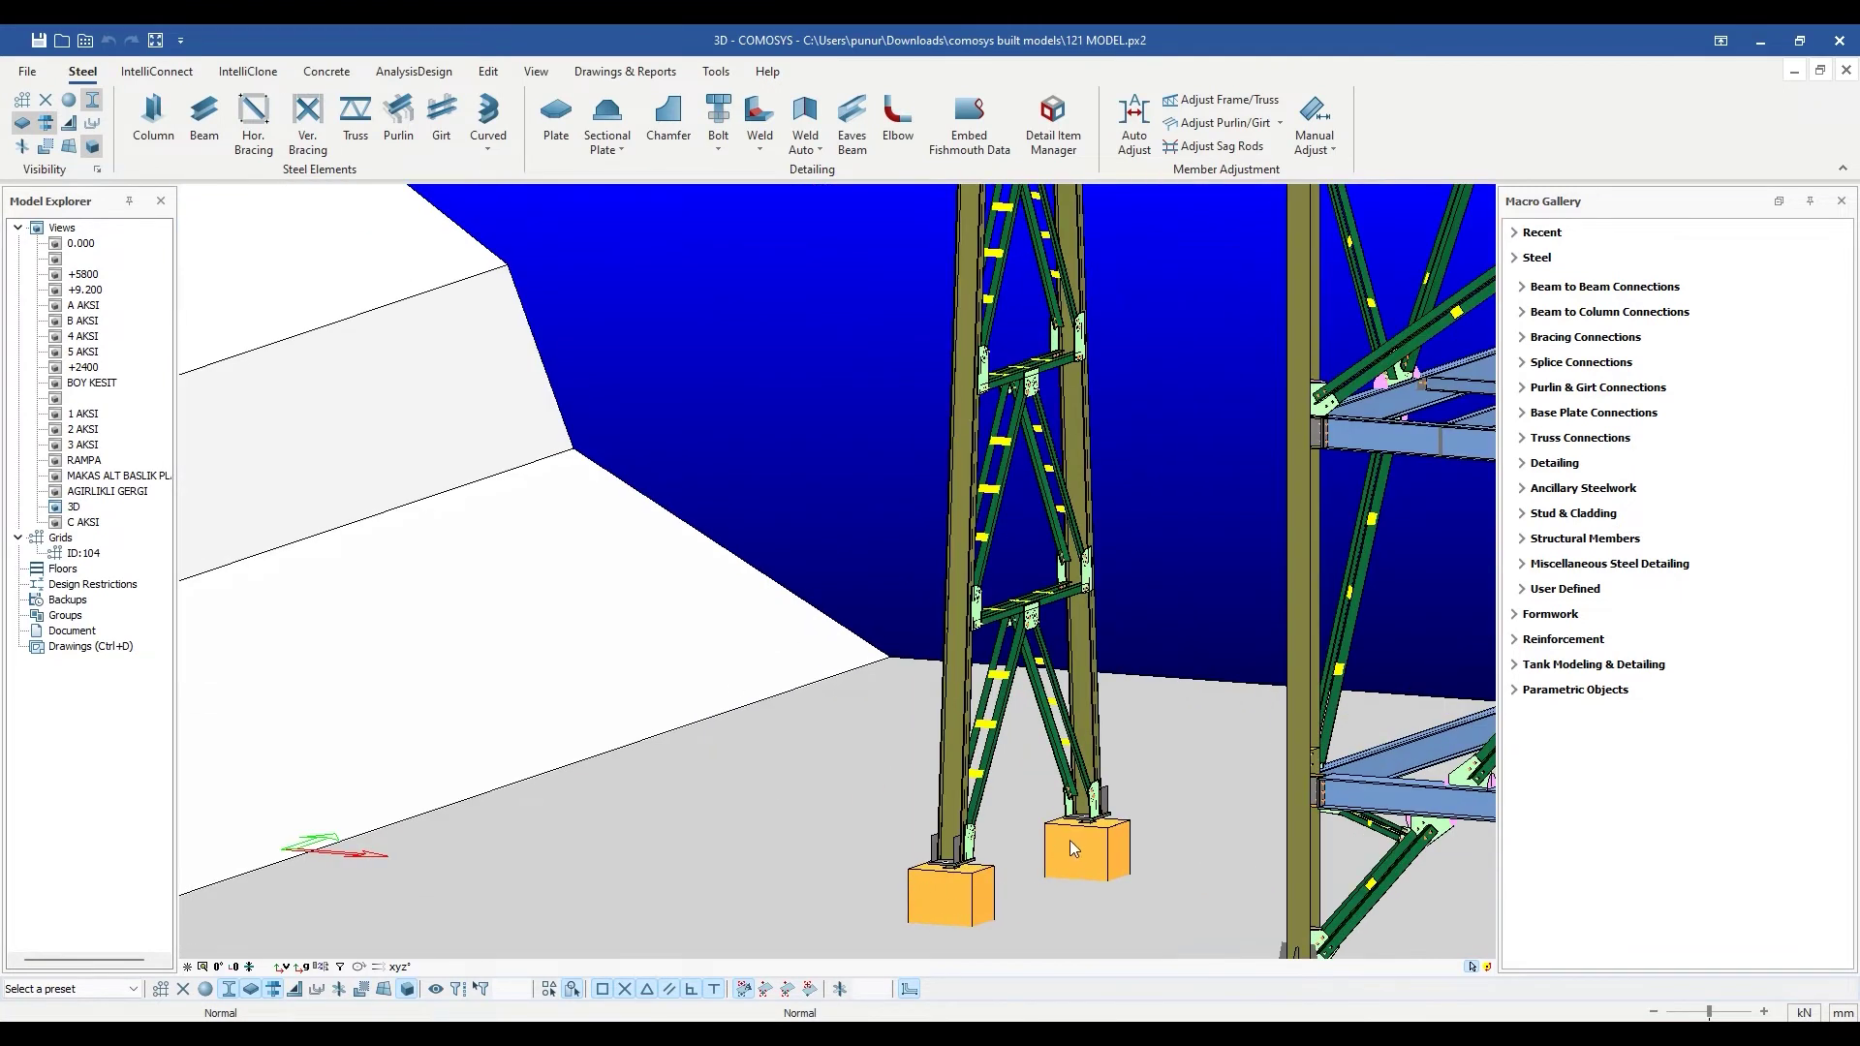
{"action": "scroll", "coordinate": [955, 887], "scroll_direction": "down", "scroll_amount": 3}
{"action": "middle_click_drag", "start_coordinate": [781, 833], "coordinate": [182, 957]}
{"action": "middle_click_drag", "start_coordinate": [184, 341], "coordinate": [957, 688]}
{"action": "scroll", "coordinate": [589, 573], "scroll_direction": "down", "scroll_amount": 4}
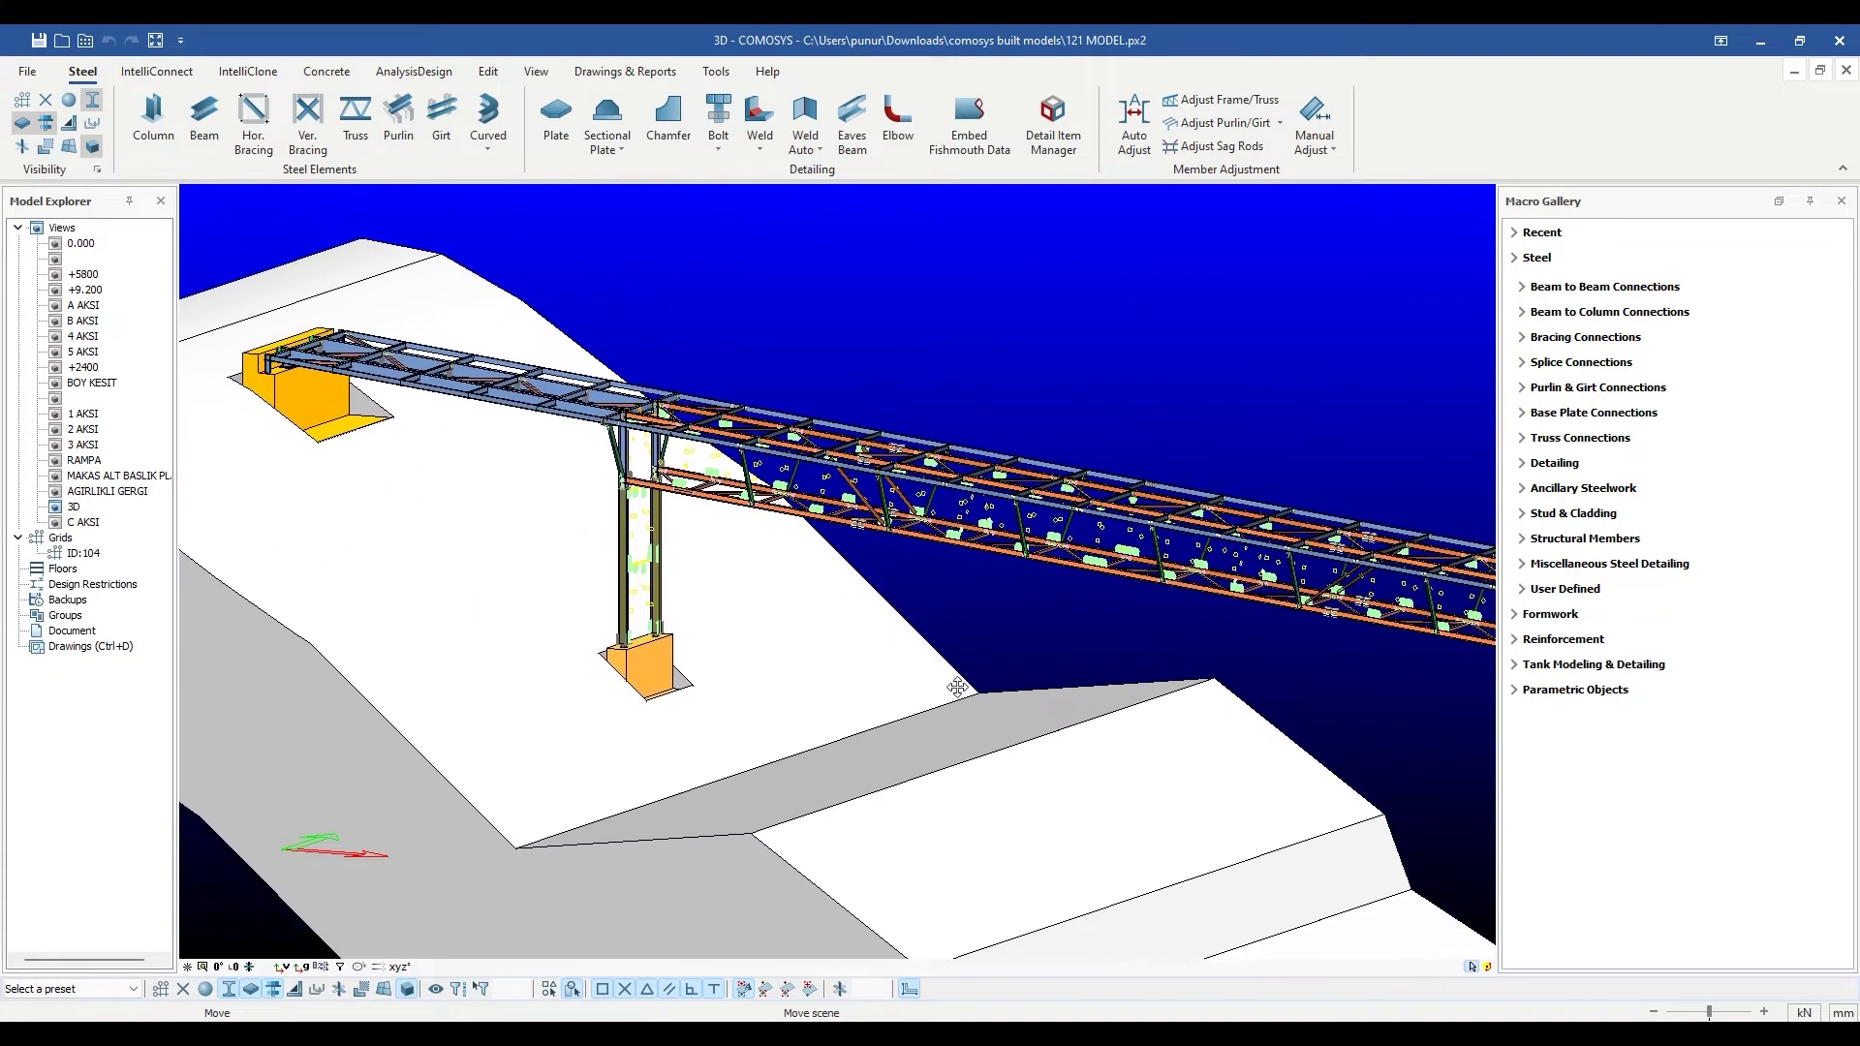
{"action": "scroll", "coordinate": [734, 661], "scroll_direction": "up", "scroll_amount": 2}
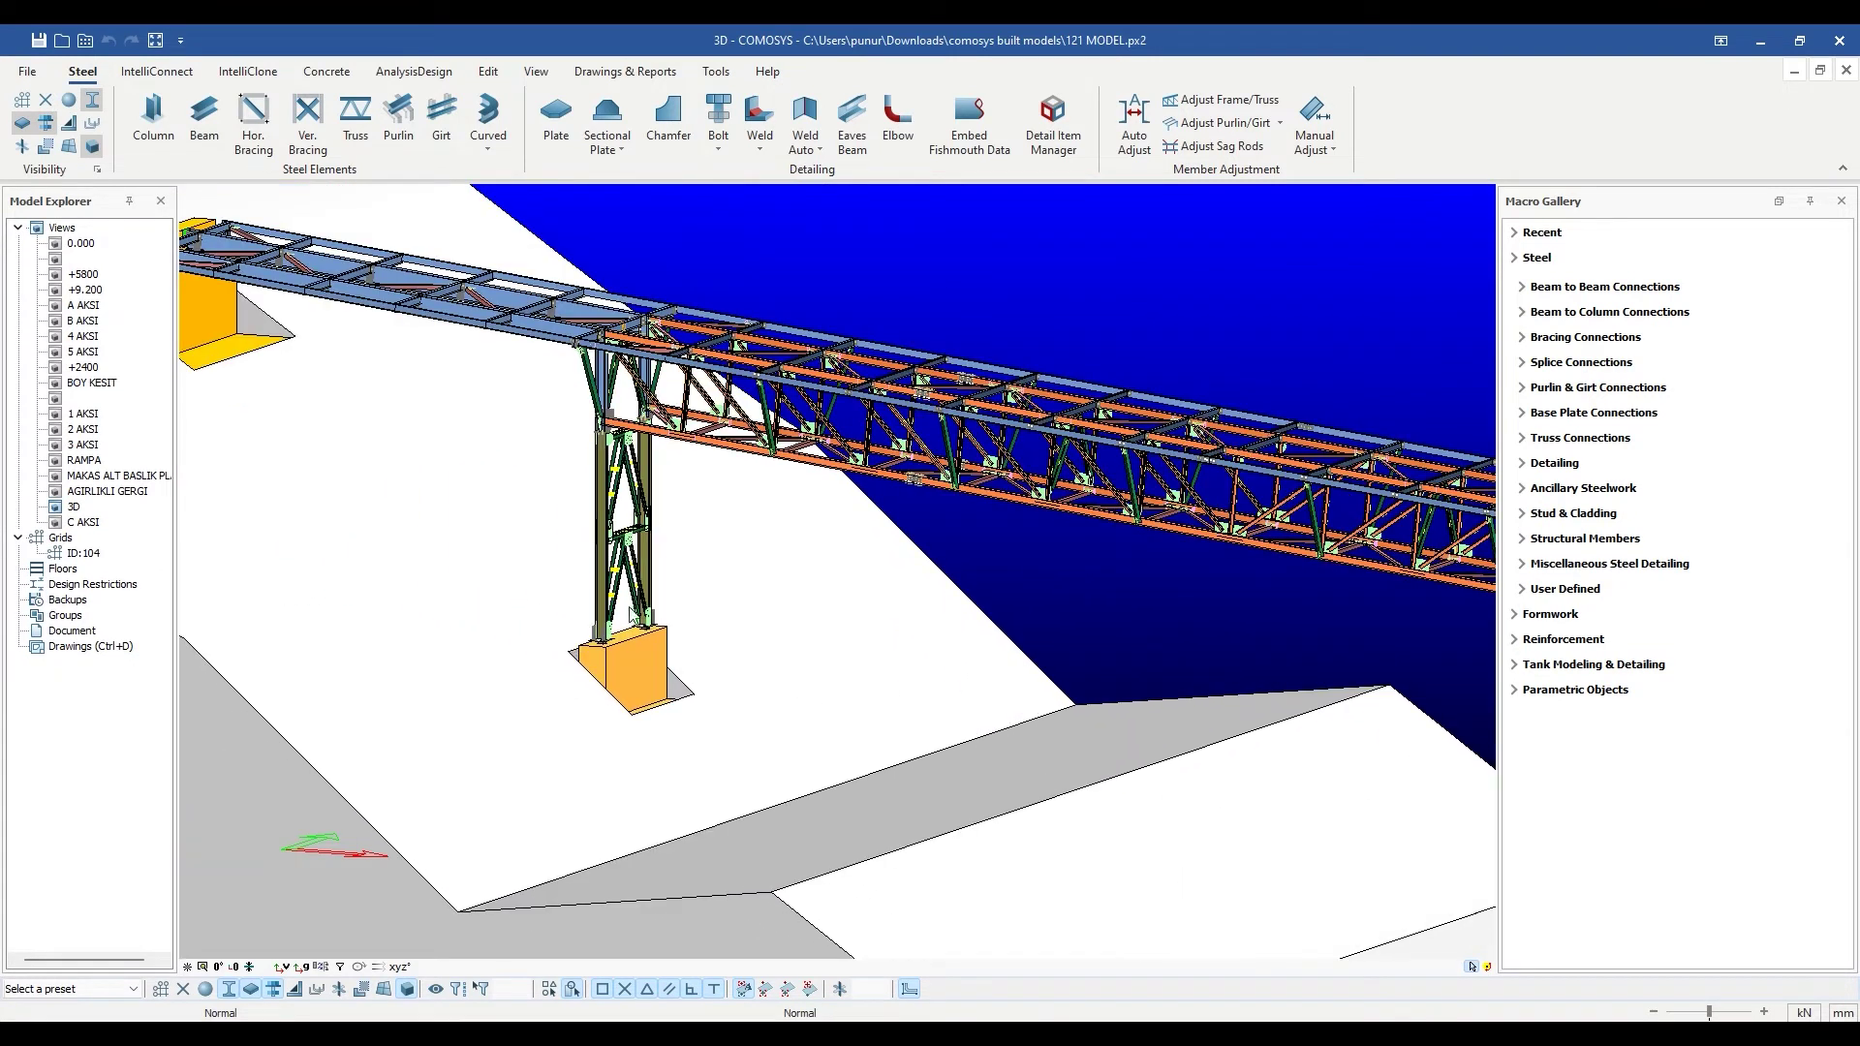
{"action": "scroll", "coordinate": [632, 614], "scroll_direction": "down", "scroll_amount": 4}
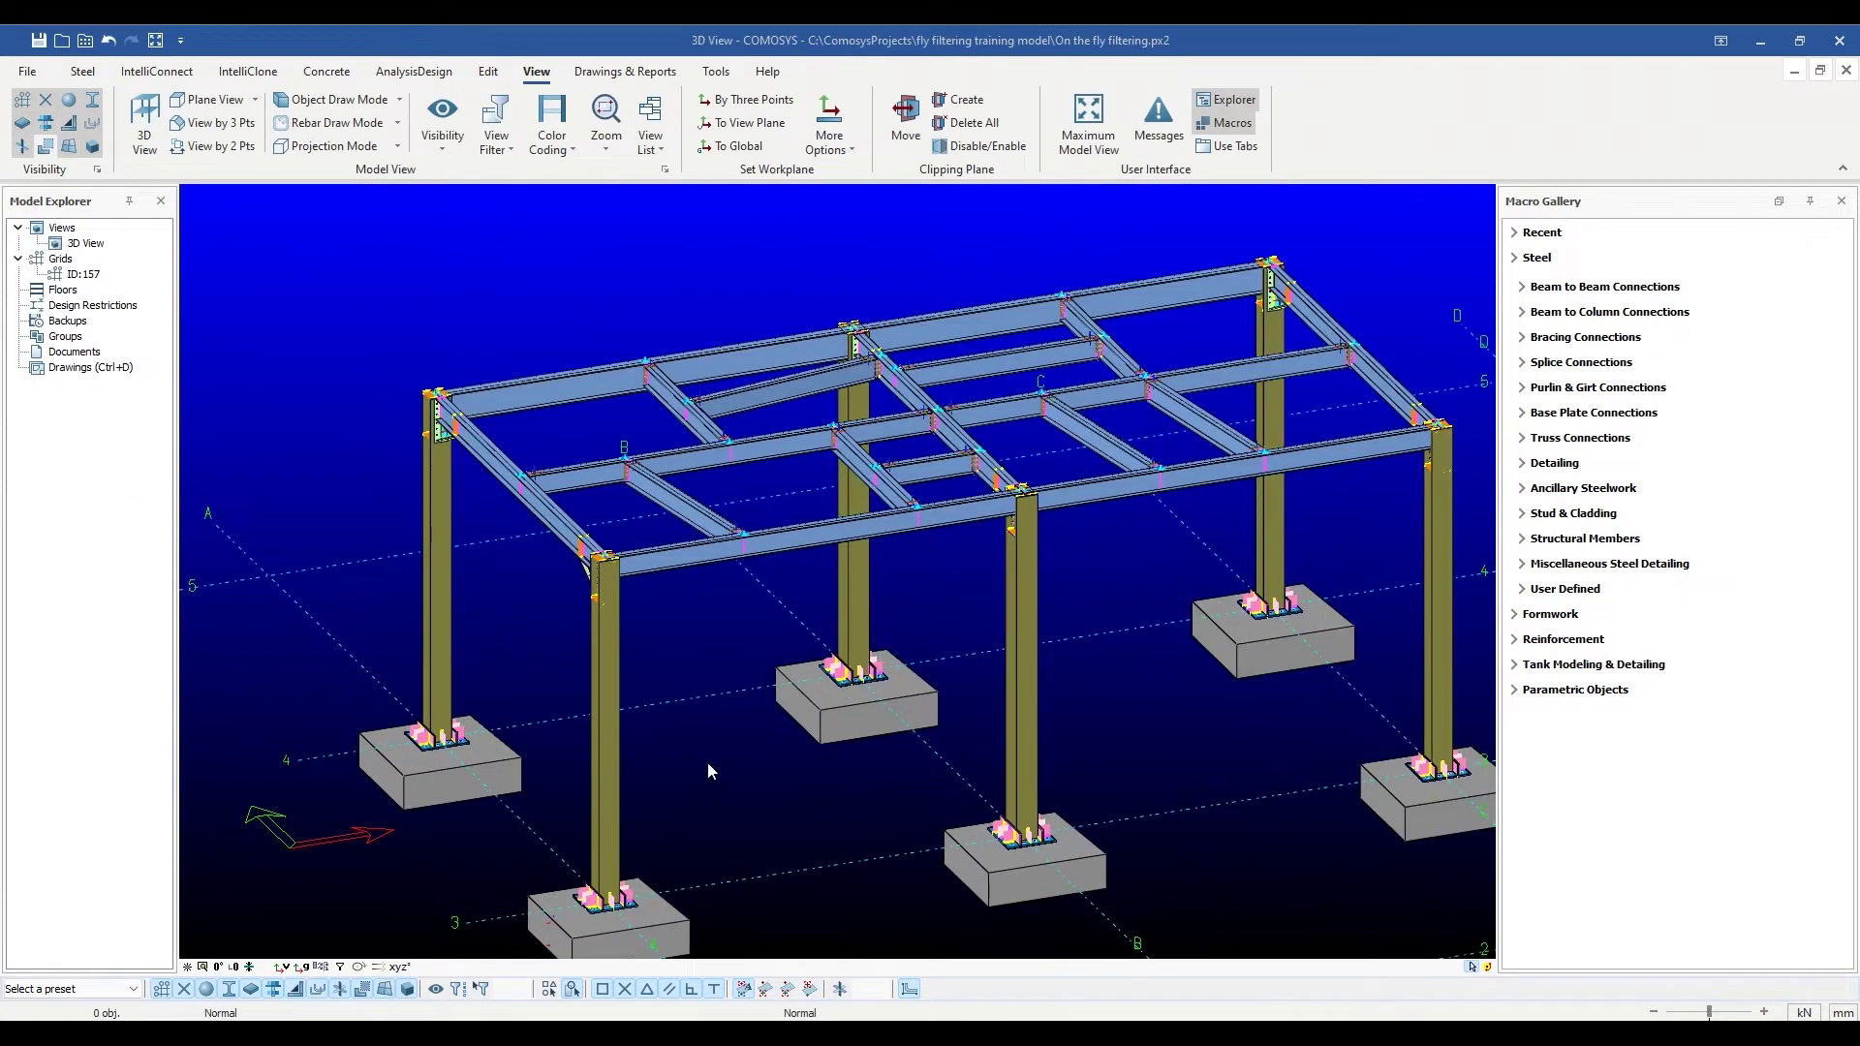
{"action": "scroll", "coordinate": [659, 746], "scroll_direction": "up", "scroll_amount": 3}
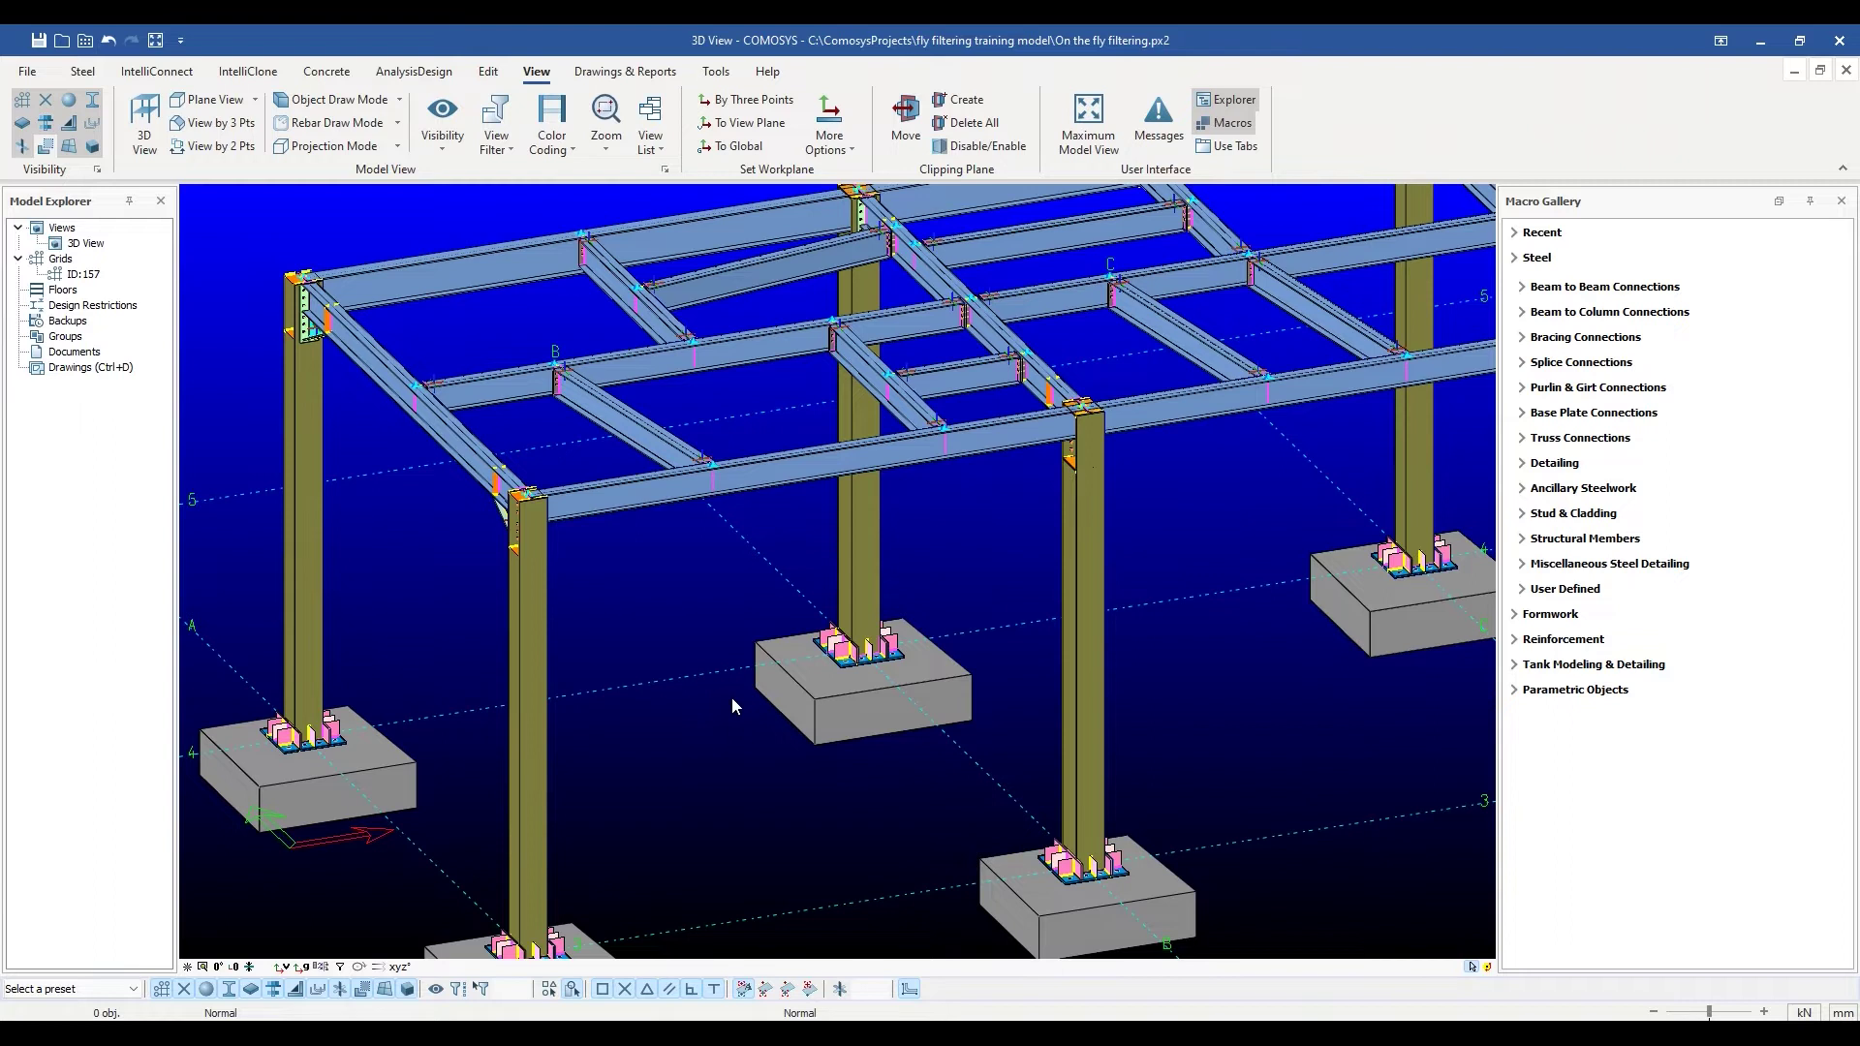
{"action": "double_click", "coordinate": [535, 620]}
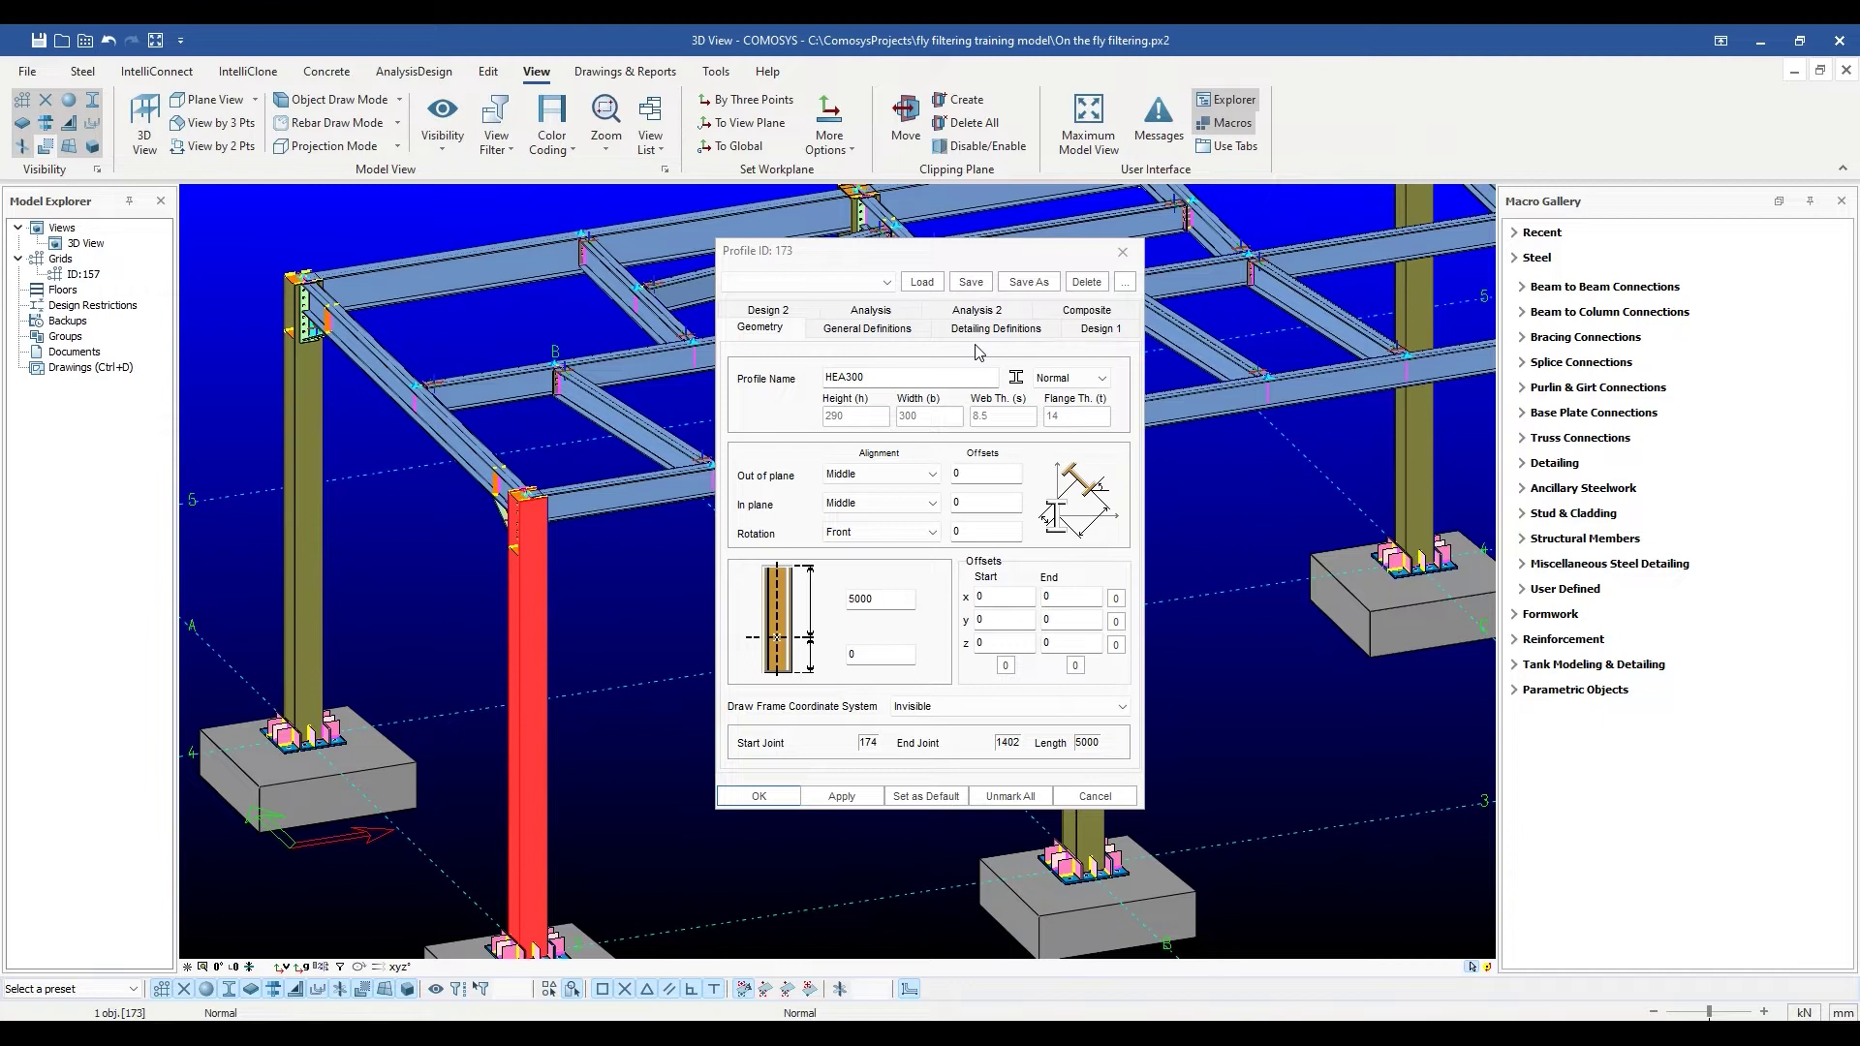
{"action": "key", "text": "Escape"}
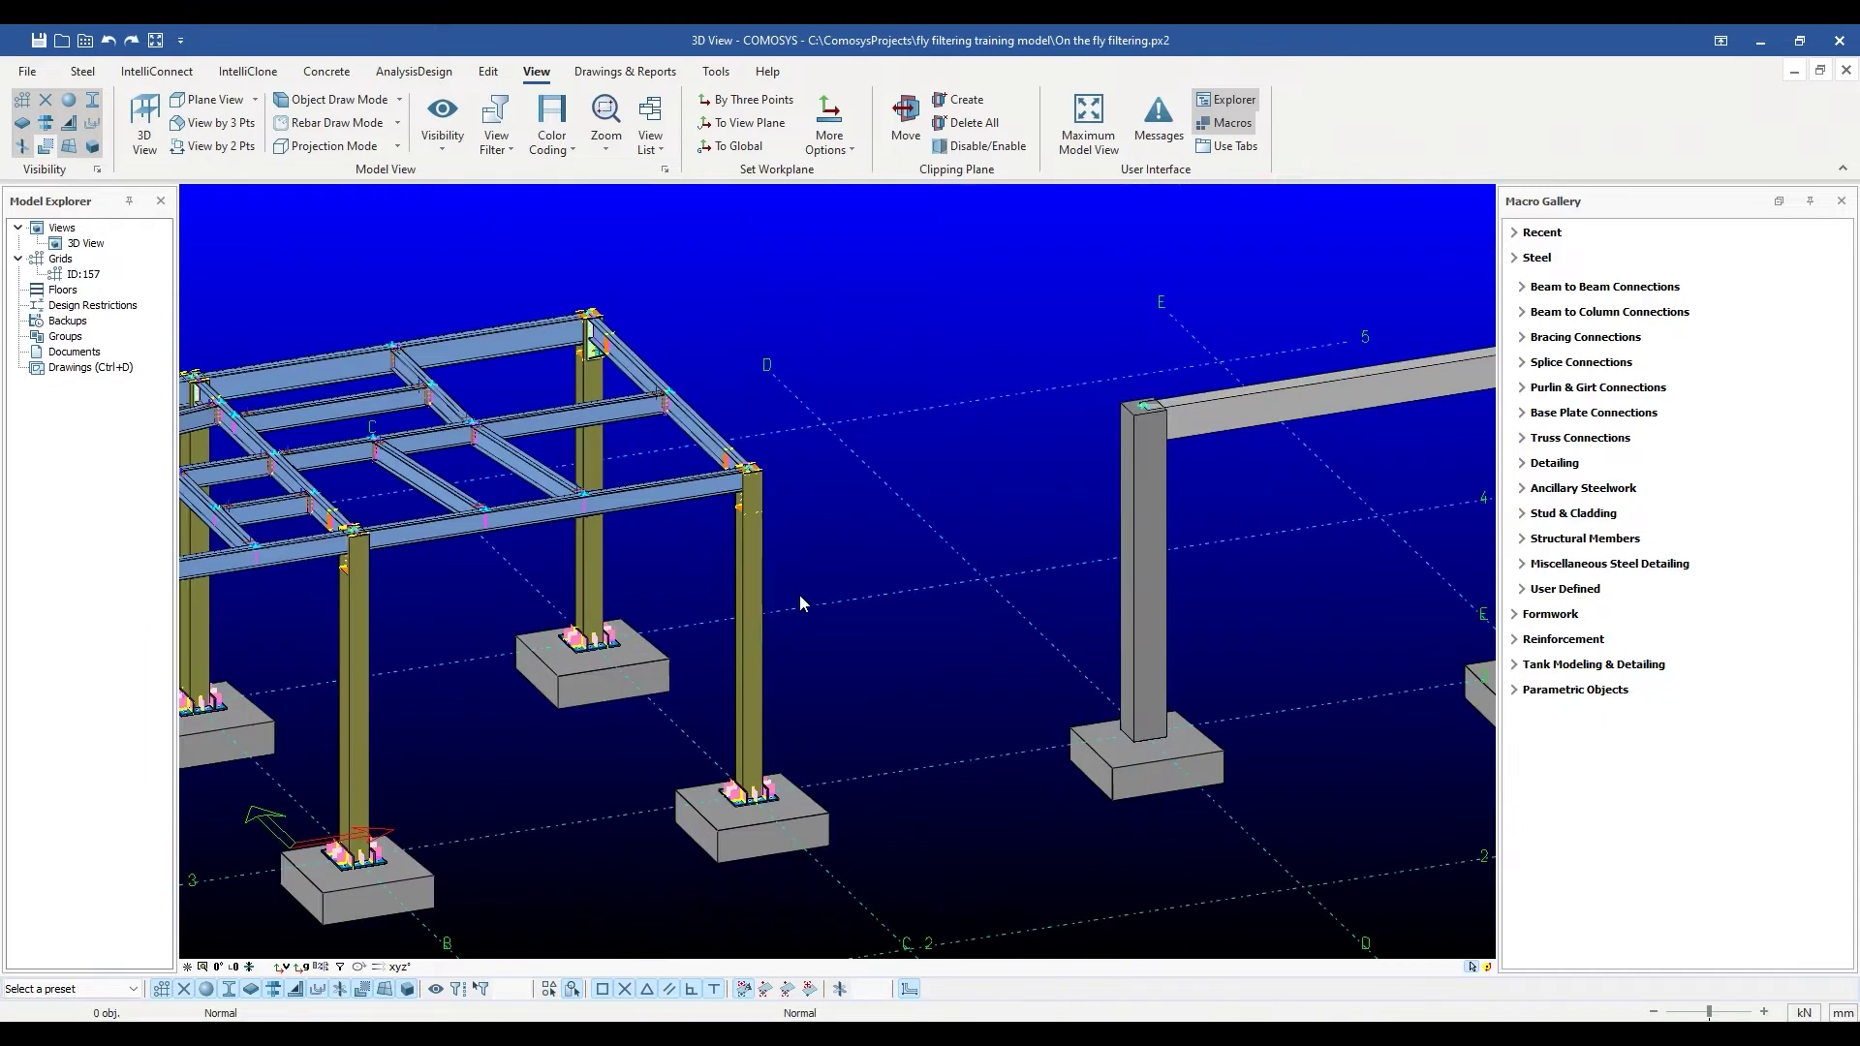
Replace the right column's HEA300 profile name with HEA400 and apply it.
{"action": "scroll", "coordinate": [799, 594], "scroll_direction": "up", "scroll_amount": 5}
{"action": "double_click", "coordinate": [613, 566]}
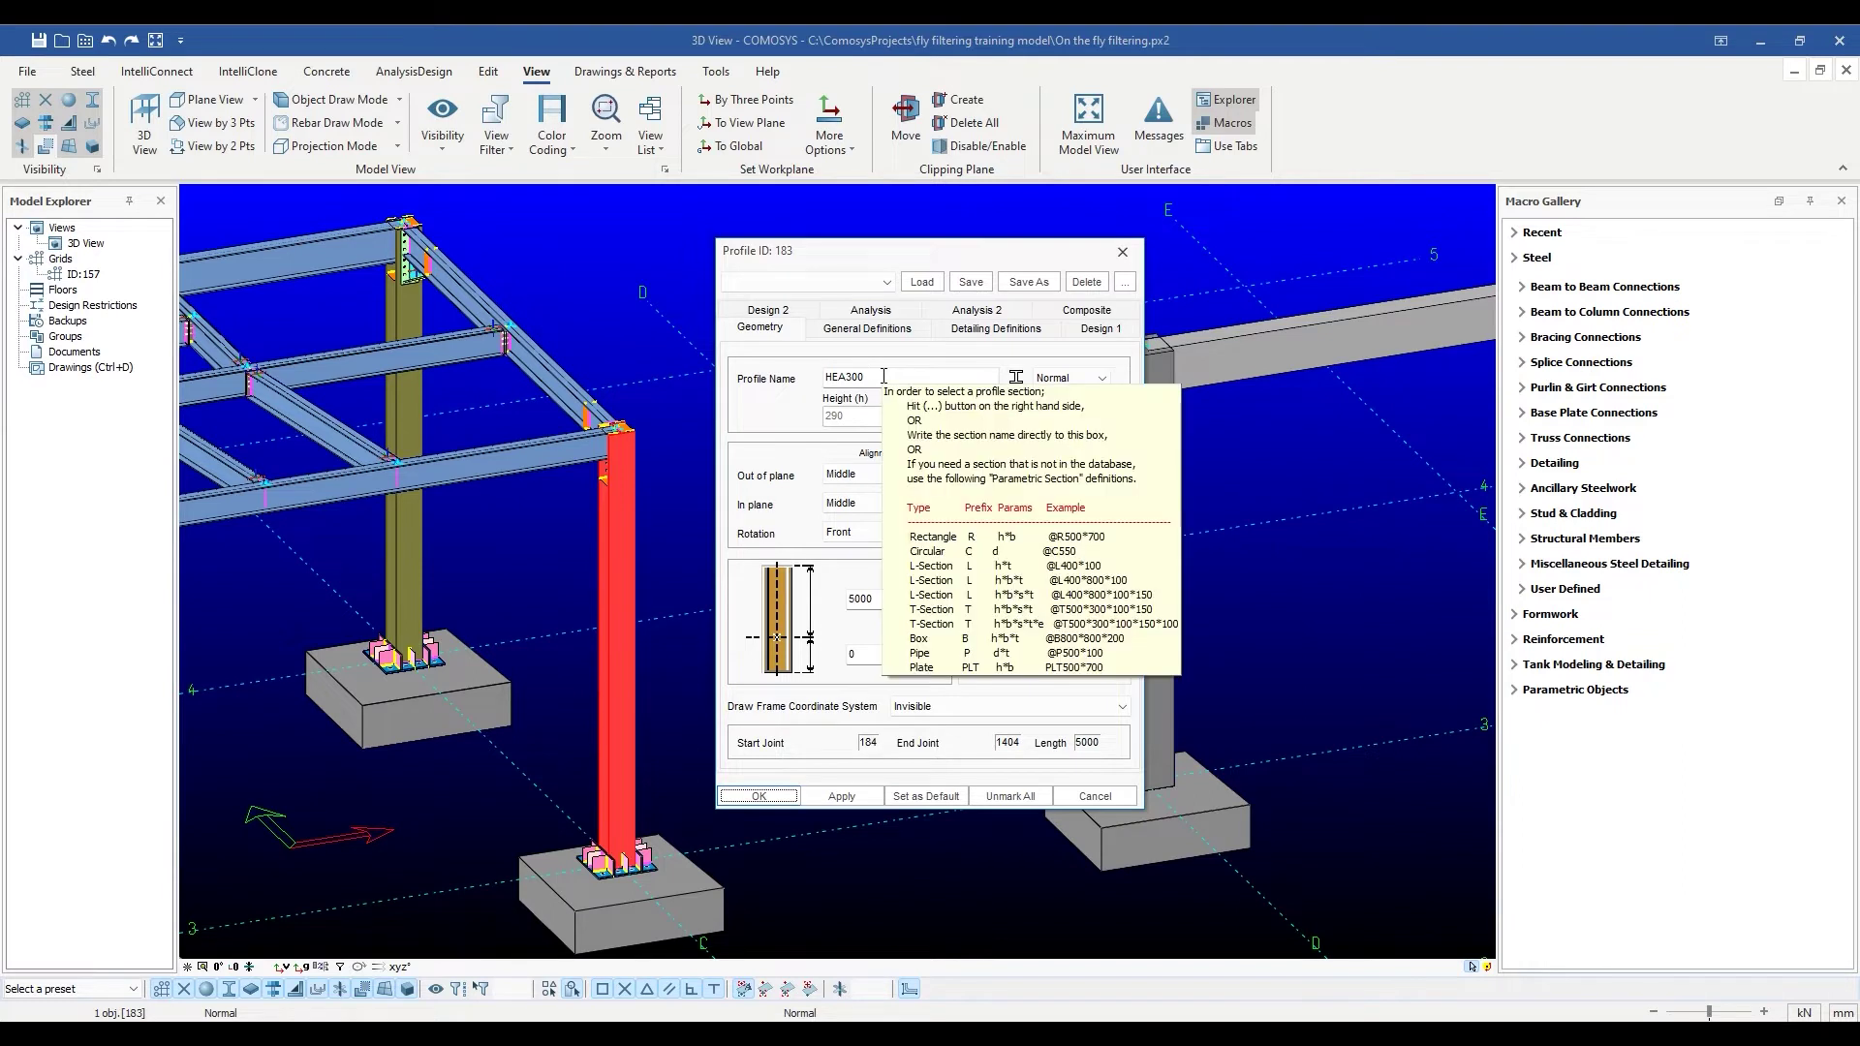
{"action": "left_click", "coordinate": [901, 371]}
{"action": "key", "text": "ctrl+a"}
{"action": "key", "text": "BackSpace"}
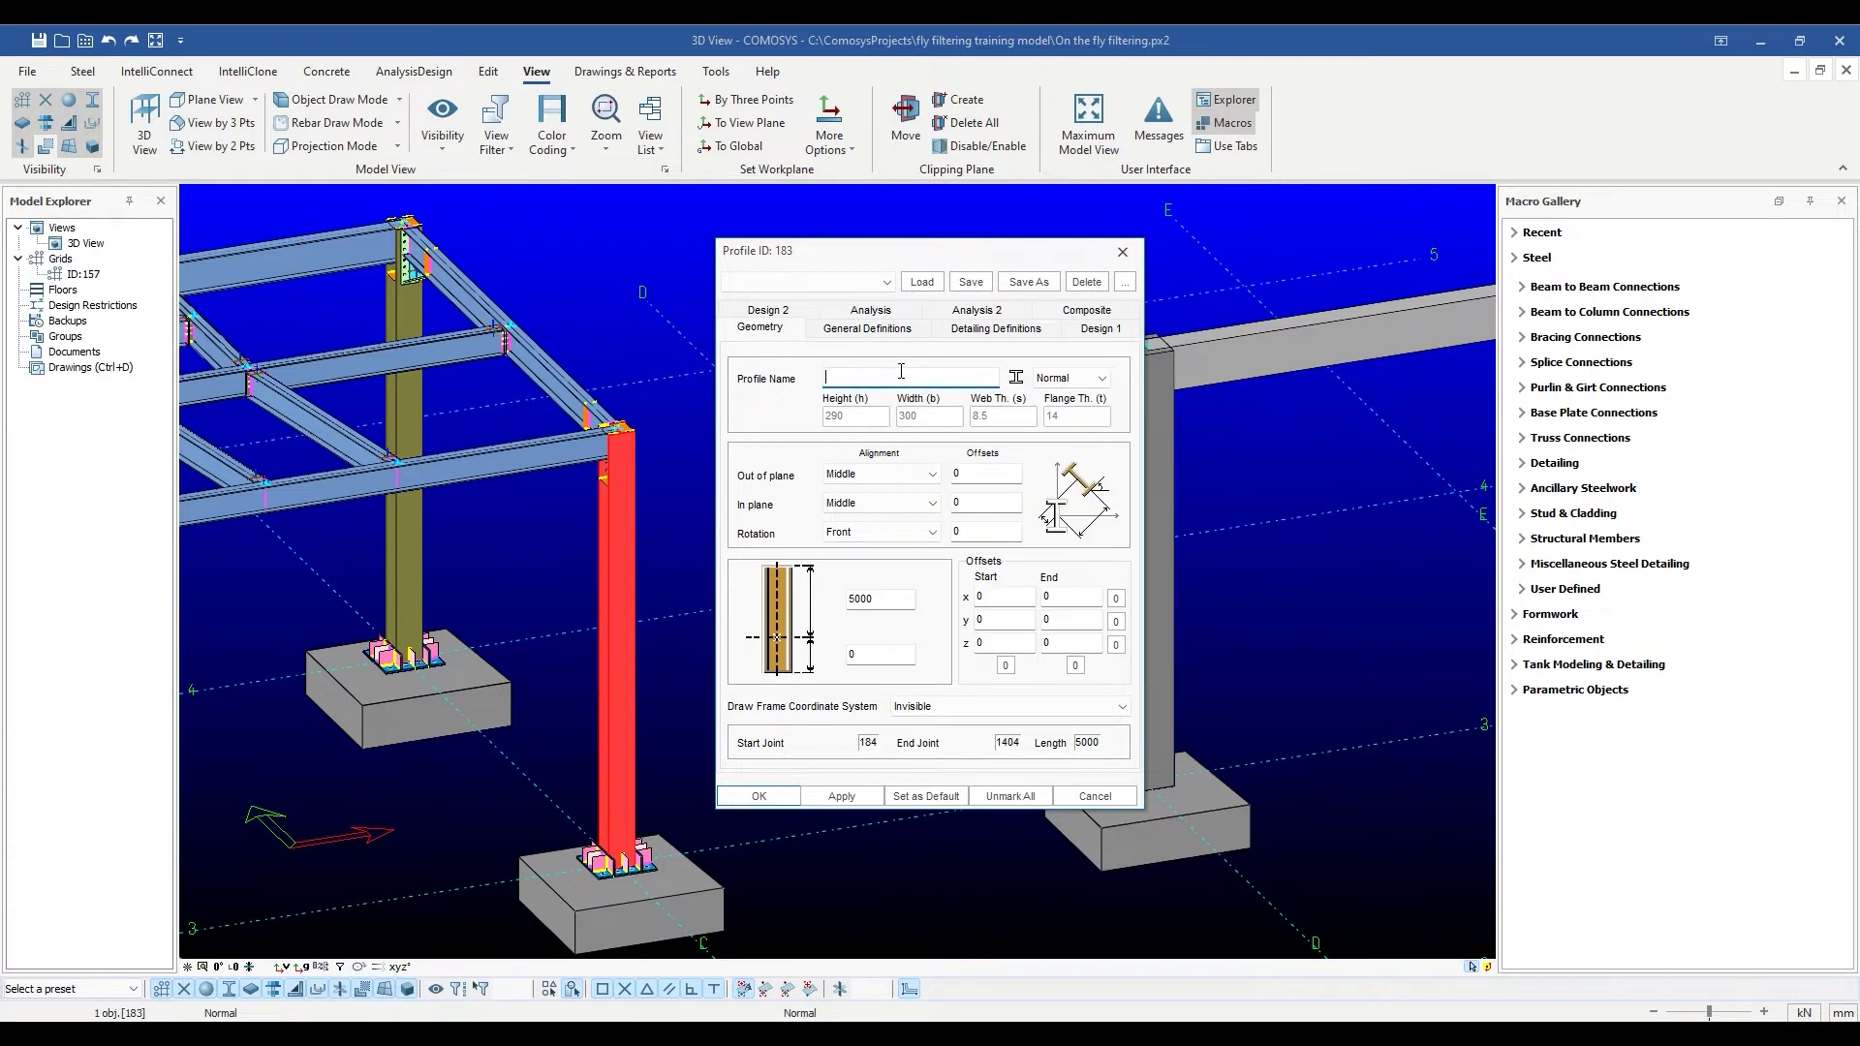
{"action": "type", "text": "HEA400"}
{"action": "left_click", "coordinate": [842, 796]}
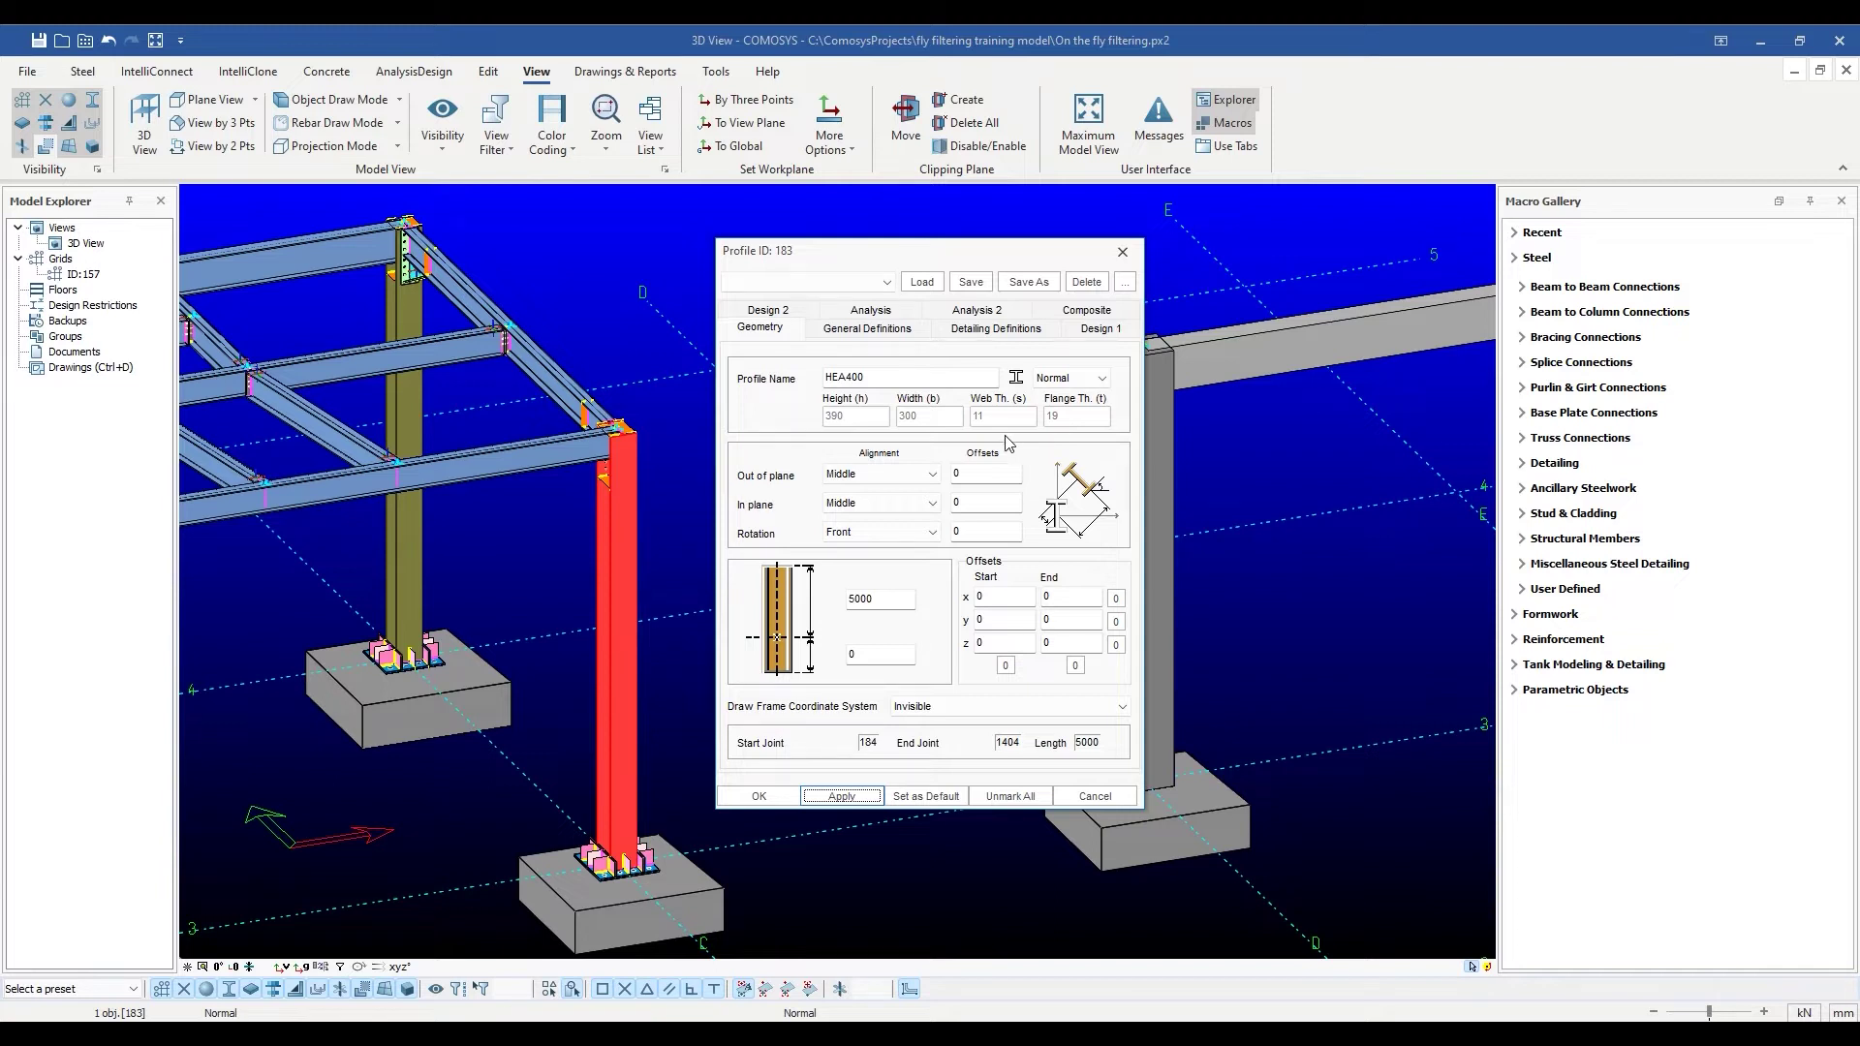
Pick HEA700 from the steel section browser as the column profile and apply it.
{"action": "mouse_move", "coordinate": [860, 379]}
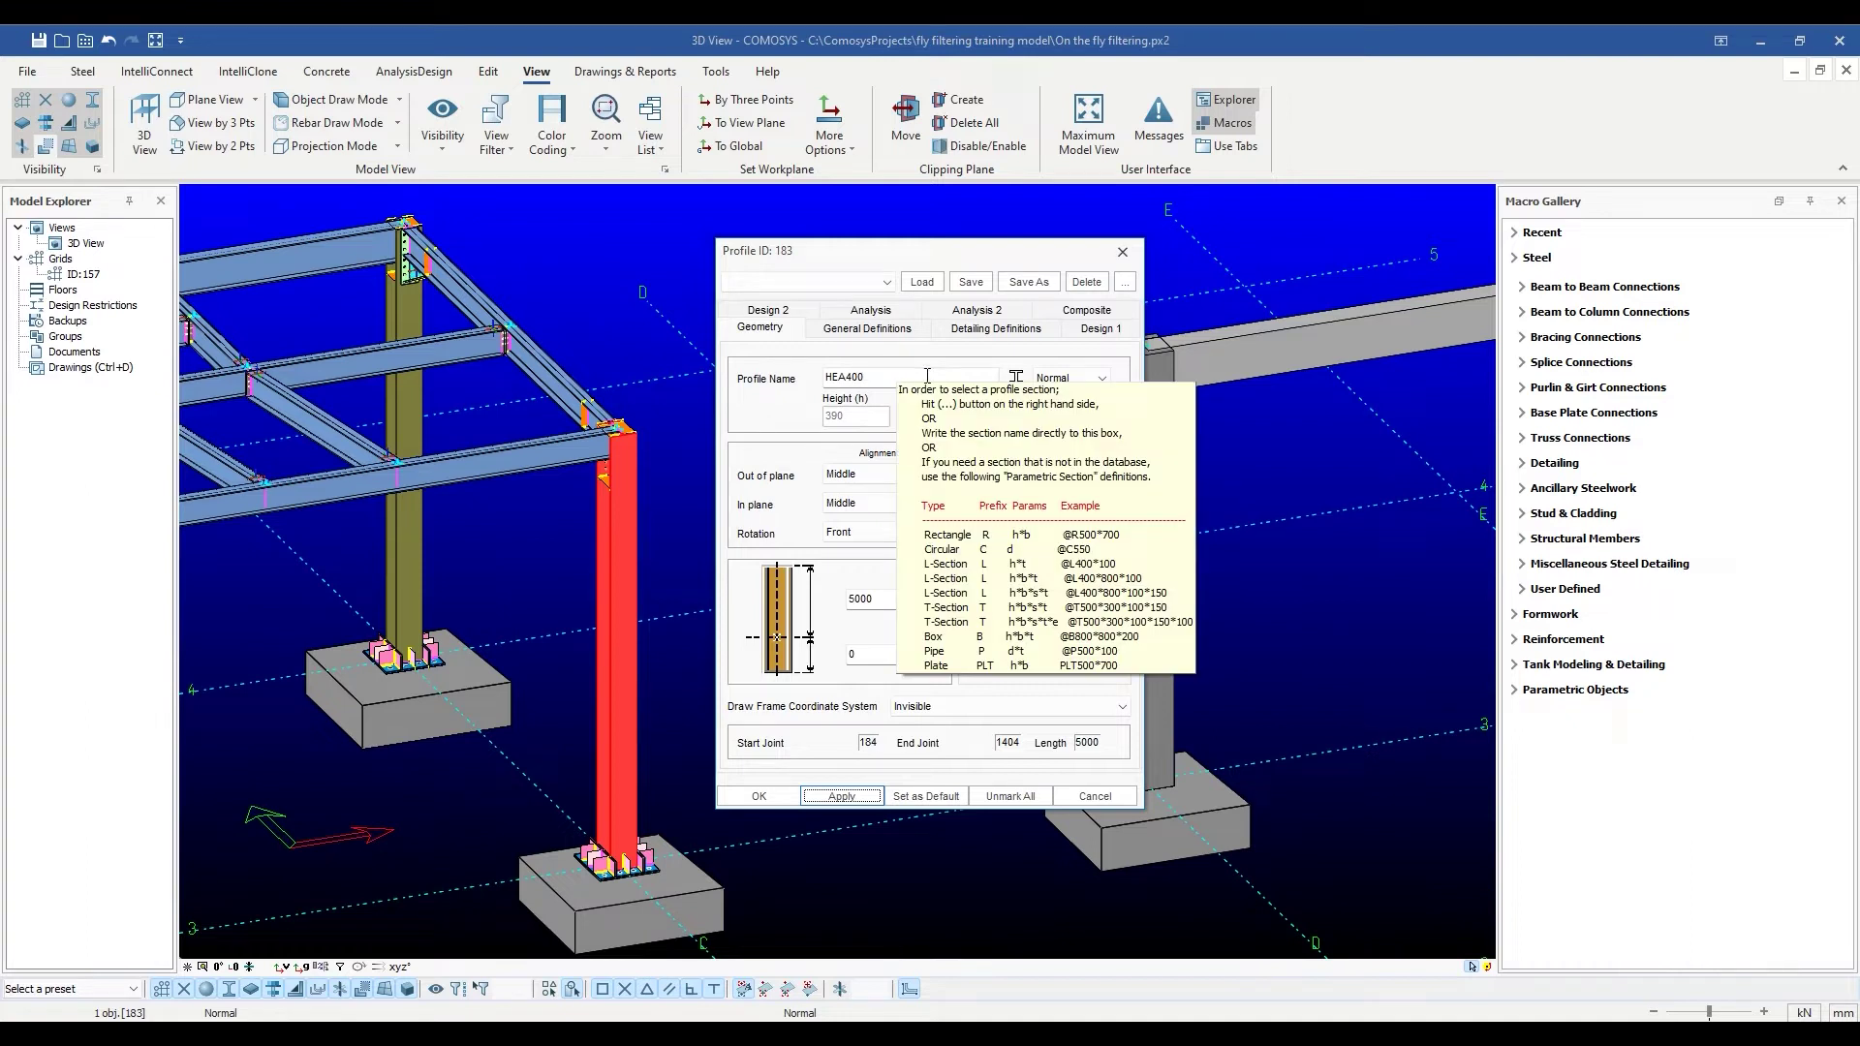
{"action": "left_click", "coordinate": [1017, 378]}
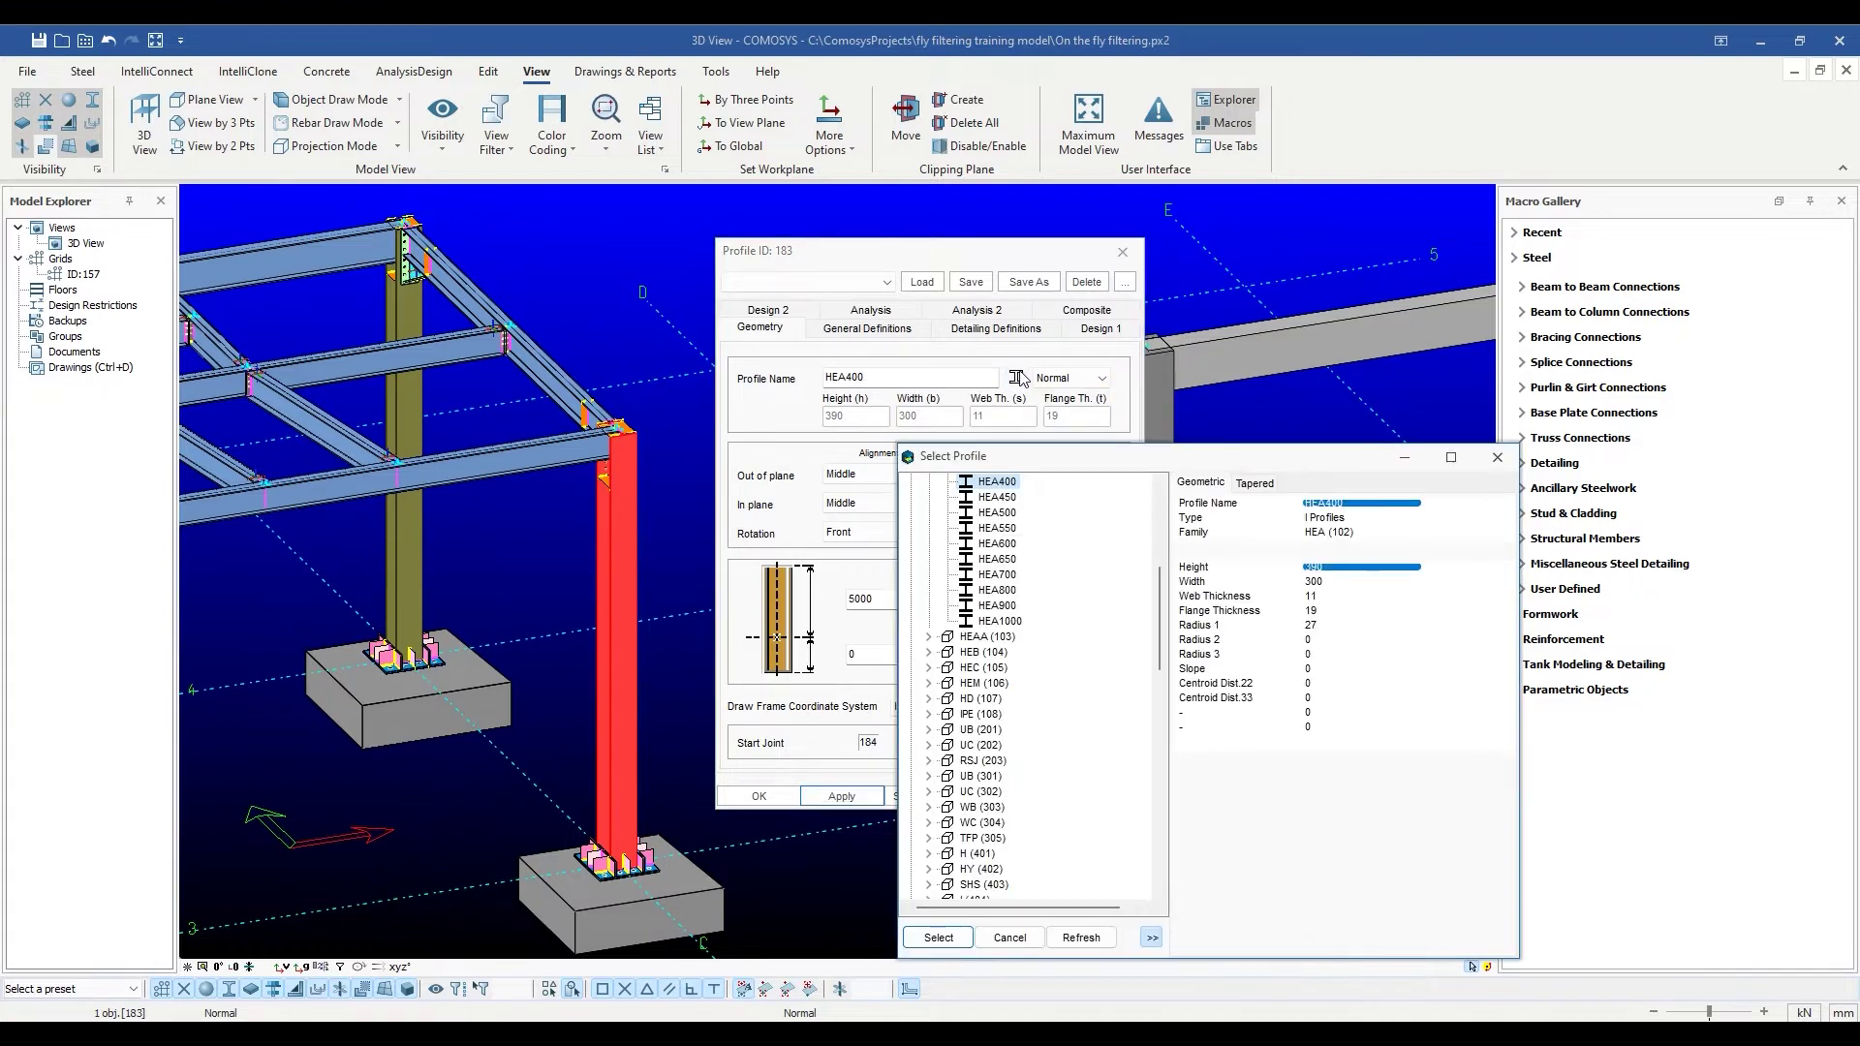
{"action": "left_click_drag", "start_coordinate": [1054, 461], "coordinate": [1008, 366]}
{"action": "scroll", "coordinate": [974, 405], "scroll_direction": "up", "scroll_amount": 3}
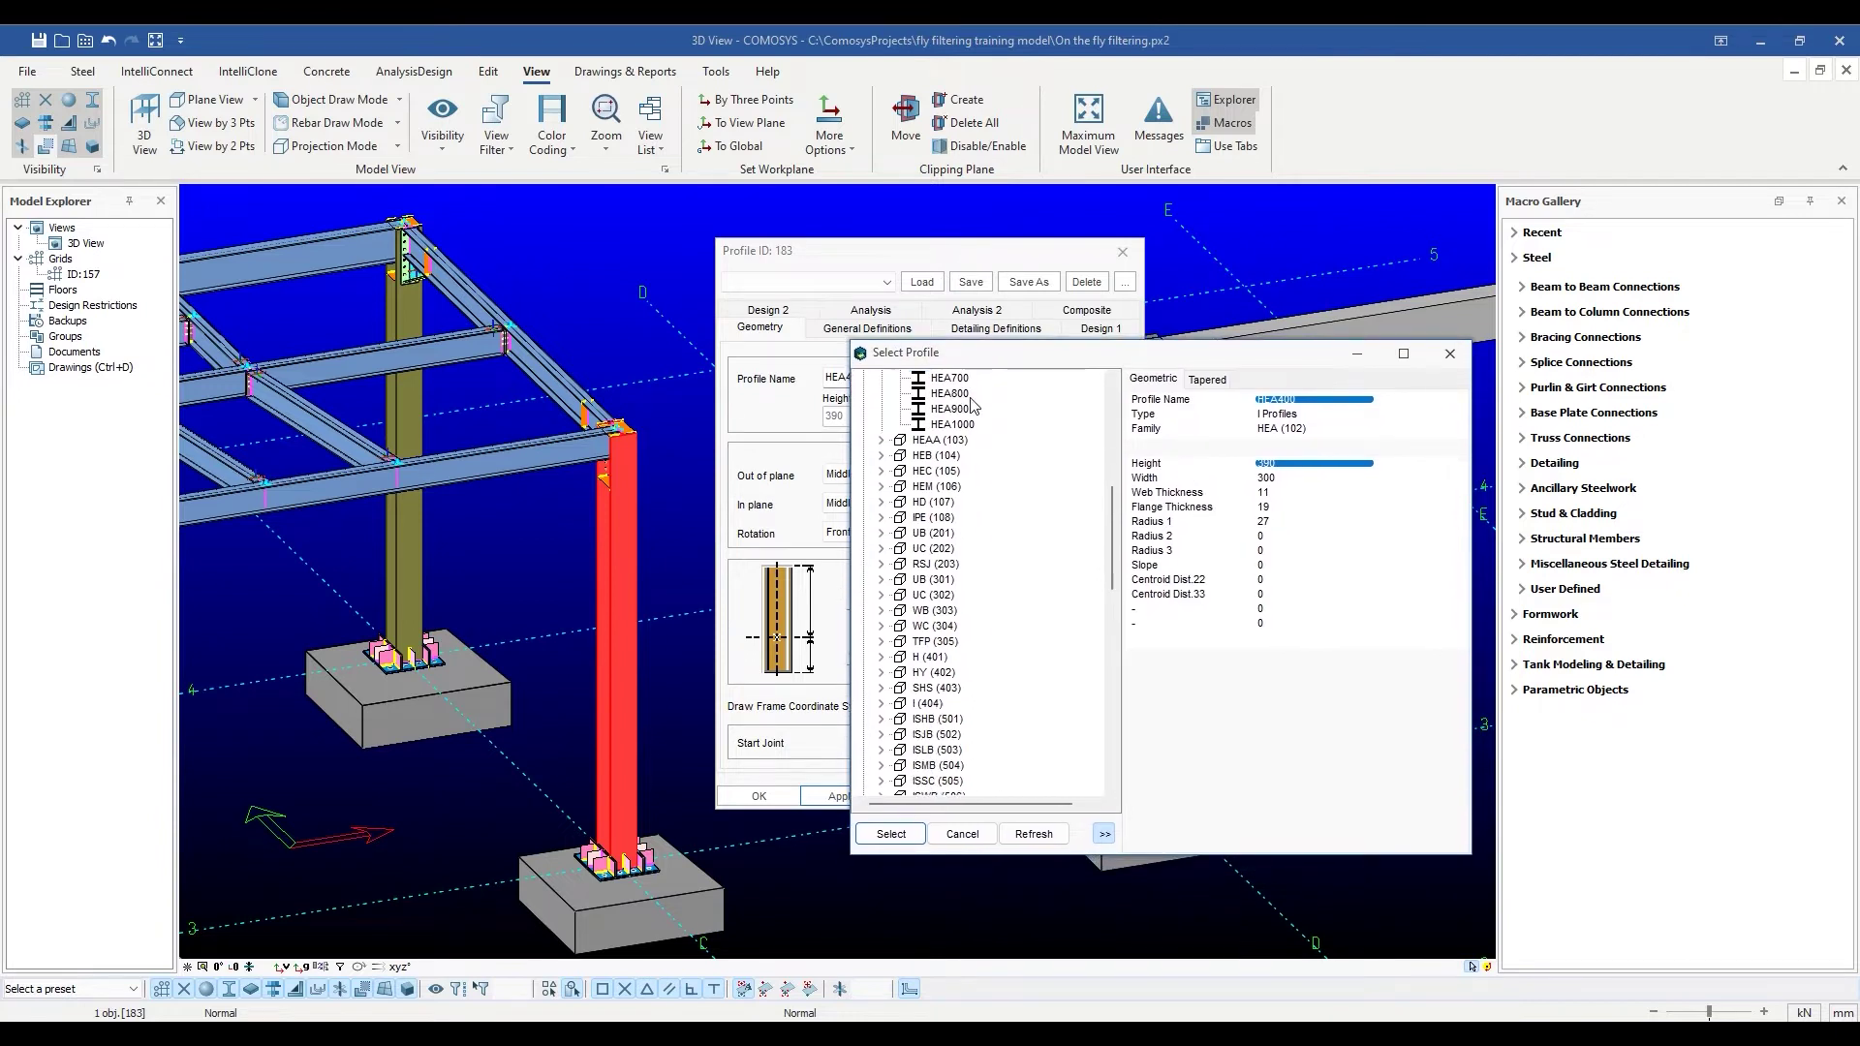
{"action": "scroll", "coordinate": [974, 405], "scroll_direction": "down", "scroll_amount": 3}
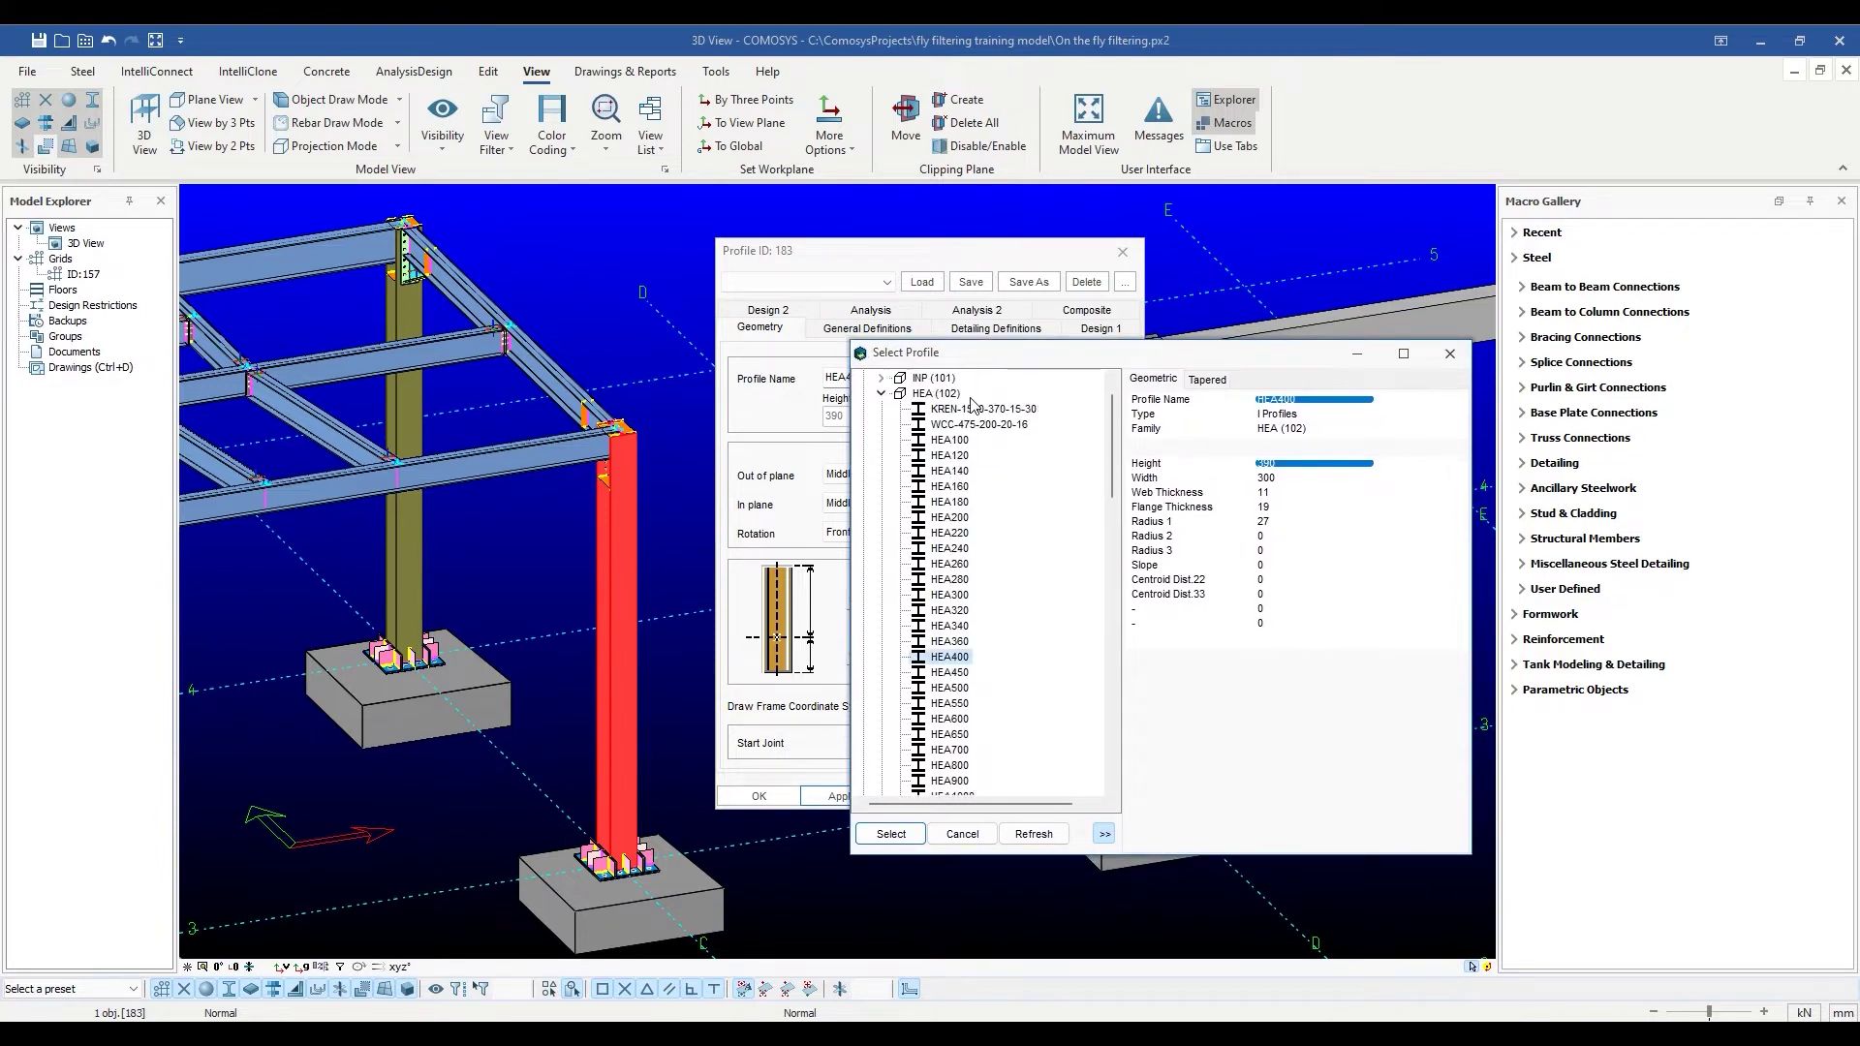
{"action": "scroll", "coordinate": [974, 407], "scroll_direction": "down", "scroll_amount": 10}
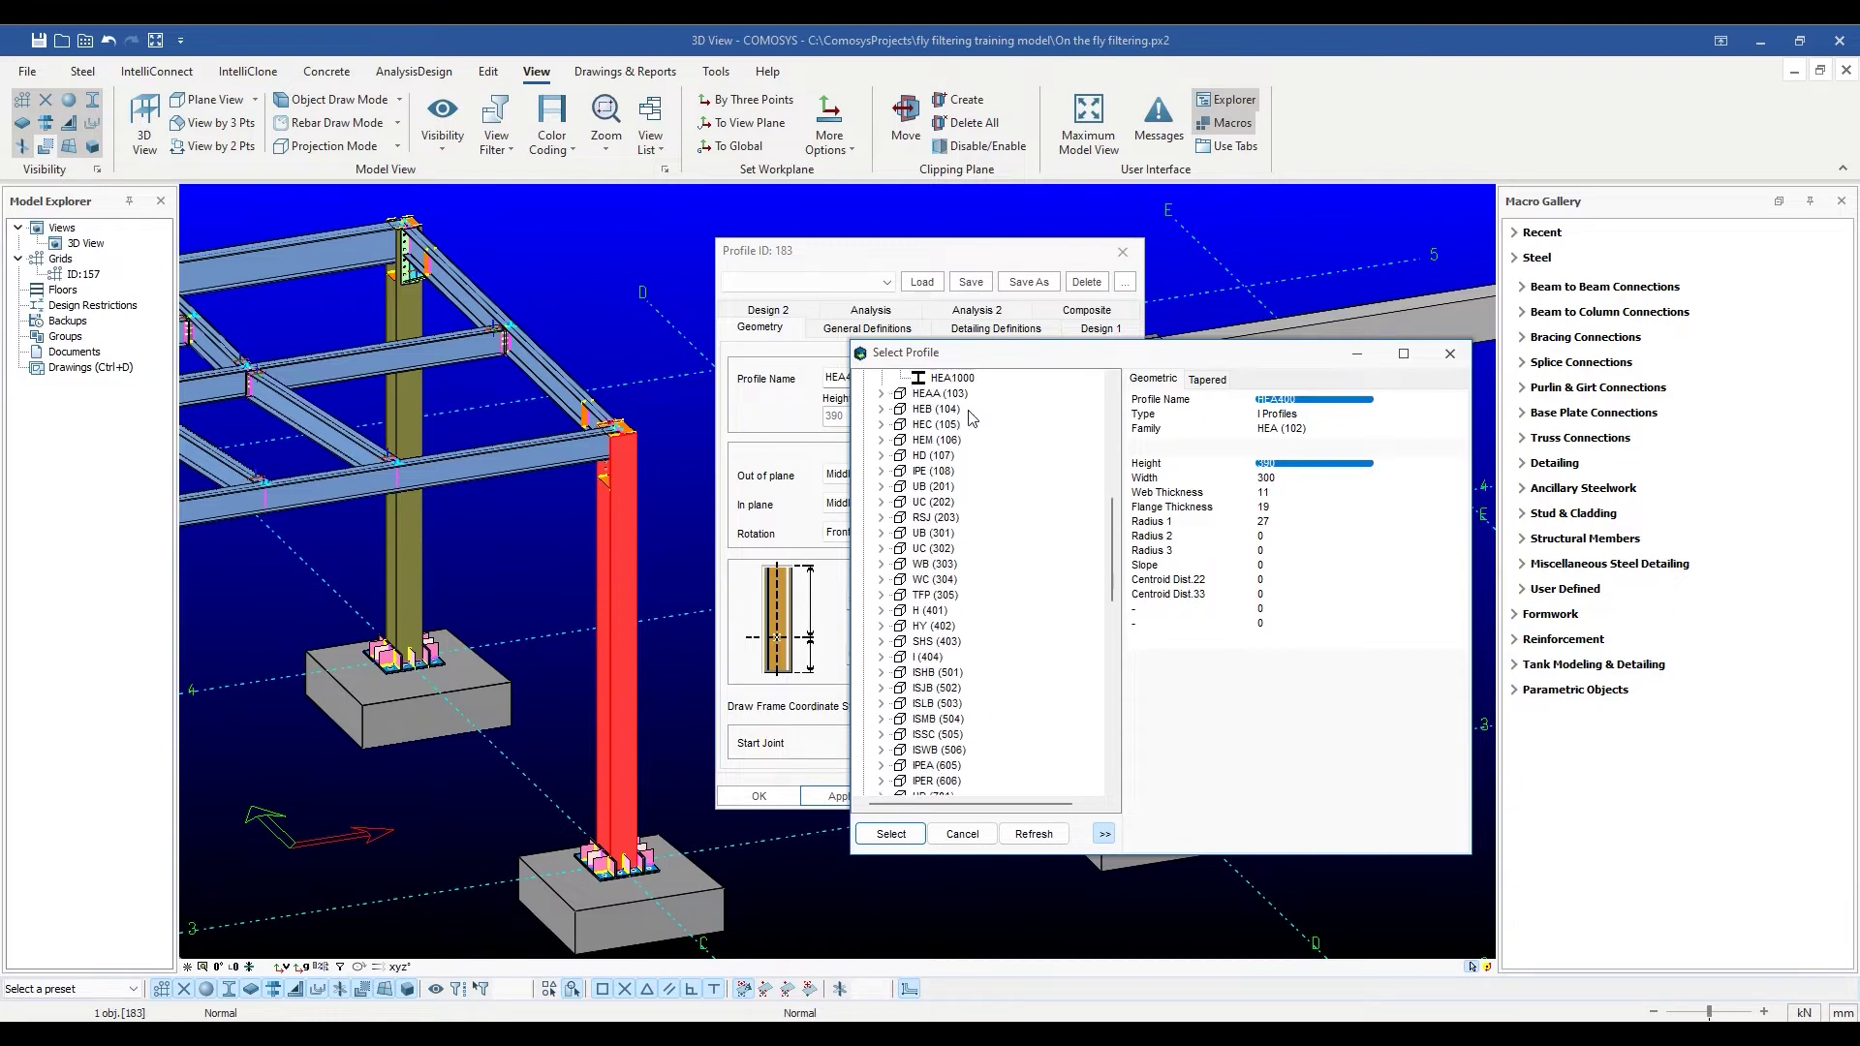
{"action": "scroll", "coordinate": [971, 422], "scroll_direction": "down", "scroll_amount": 4}
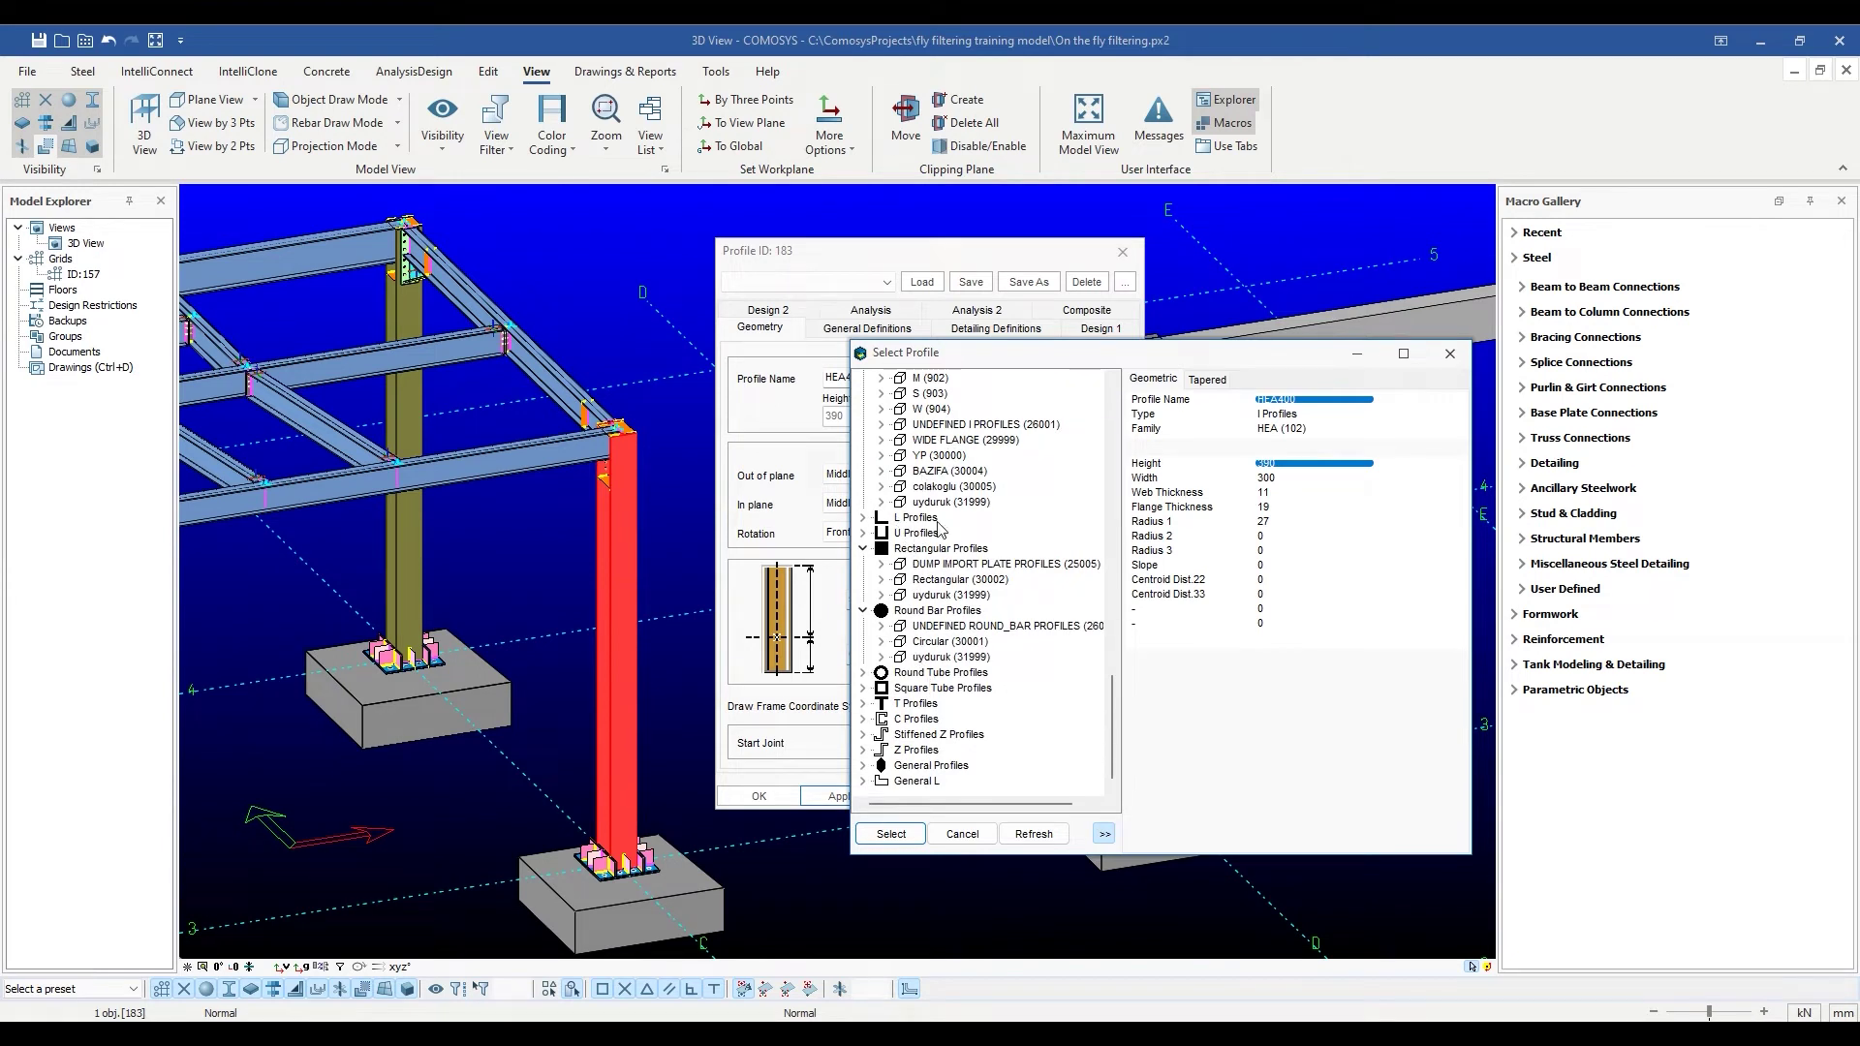
{"action": "scroll", "coordinate": [938, 523], "scroll_direction": "up", "scroll_amount": 7}
{"action": "scroll", "coordinate": [938, 523], "scroll_direction": "up", "scroll_amount": 12}
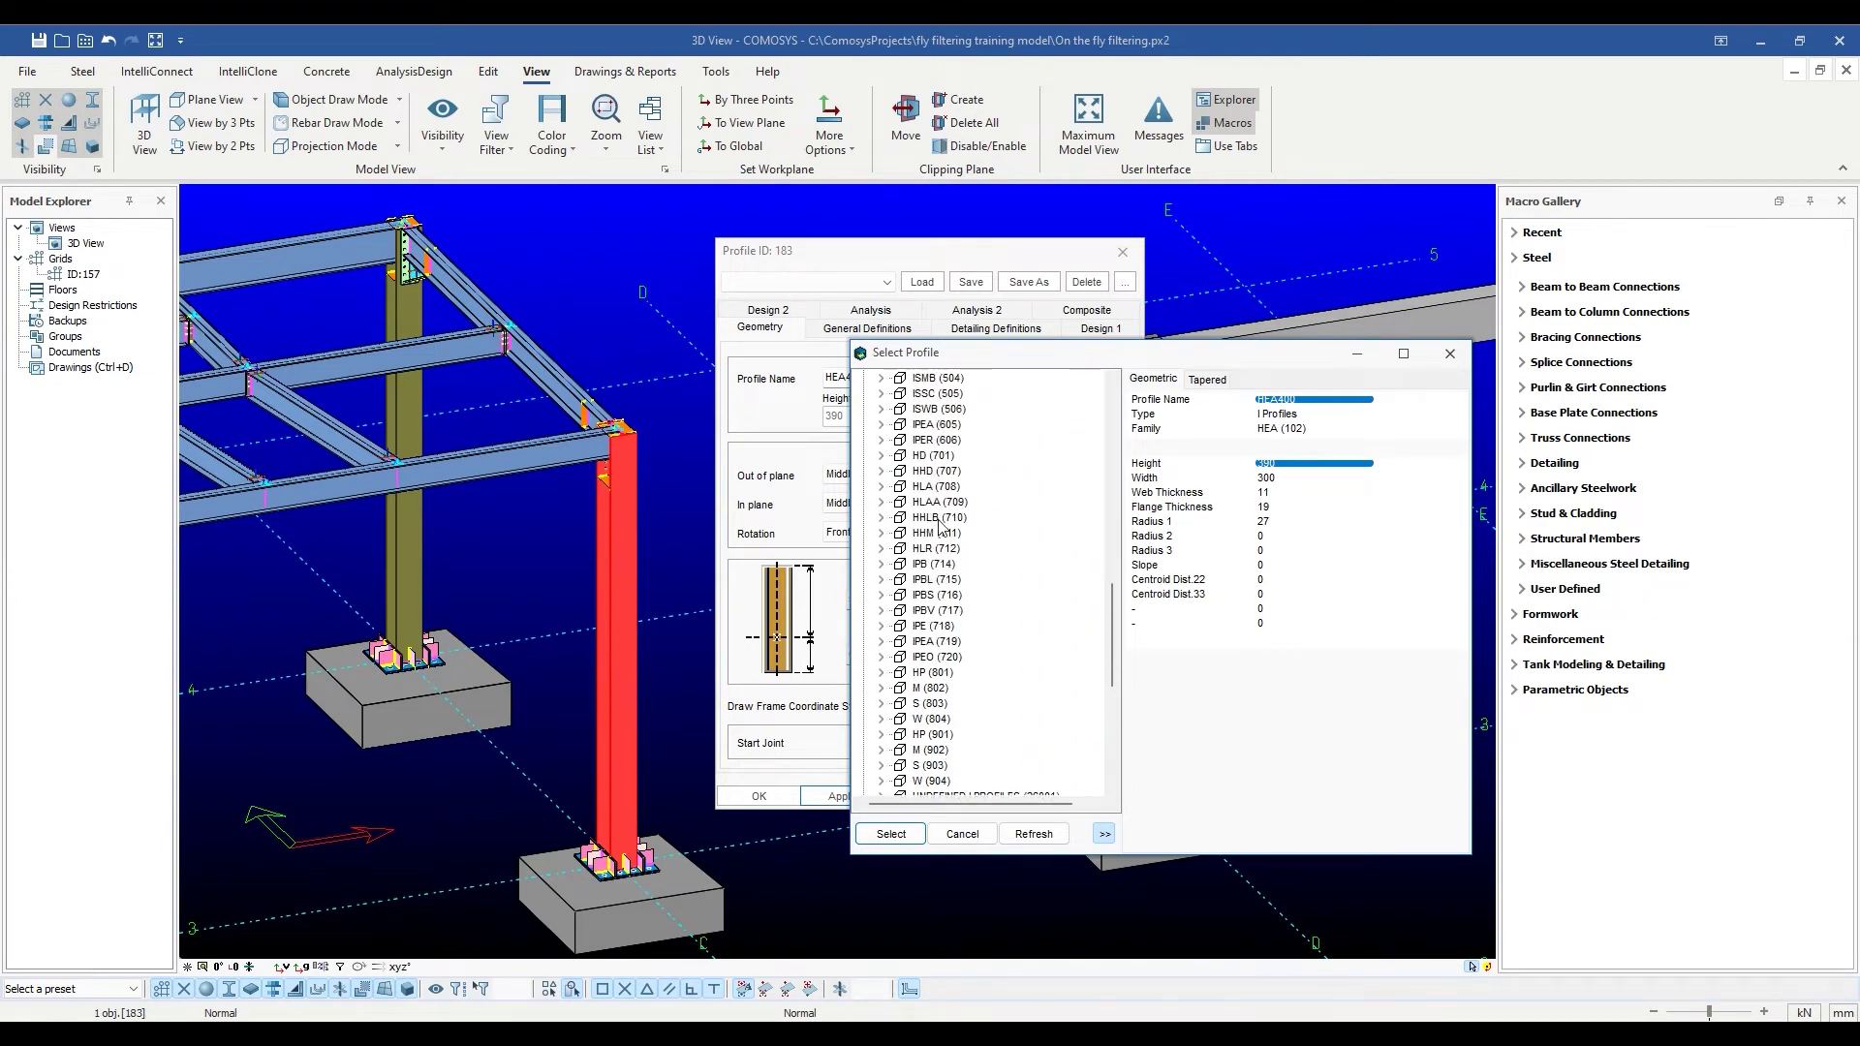
{"action": "scroll", "coordinate": [940, 526], "scroll_direction": "up", "scroll_amount": 1}
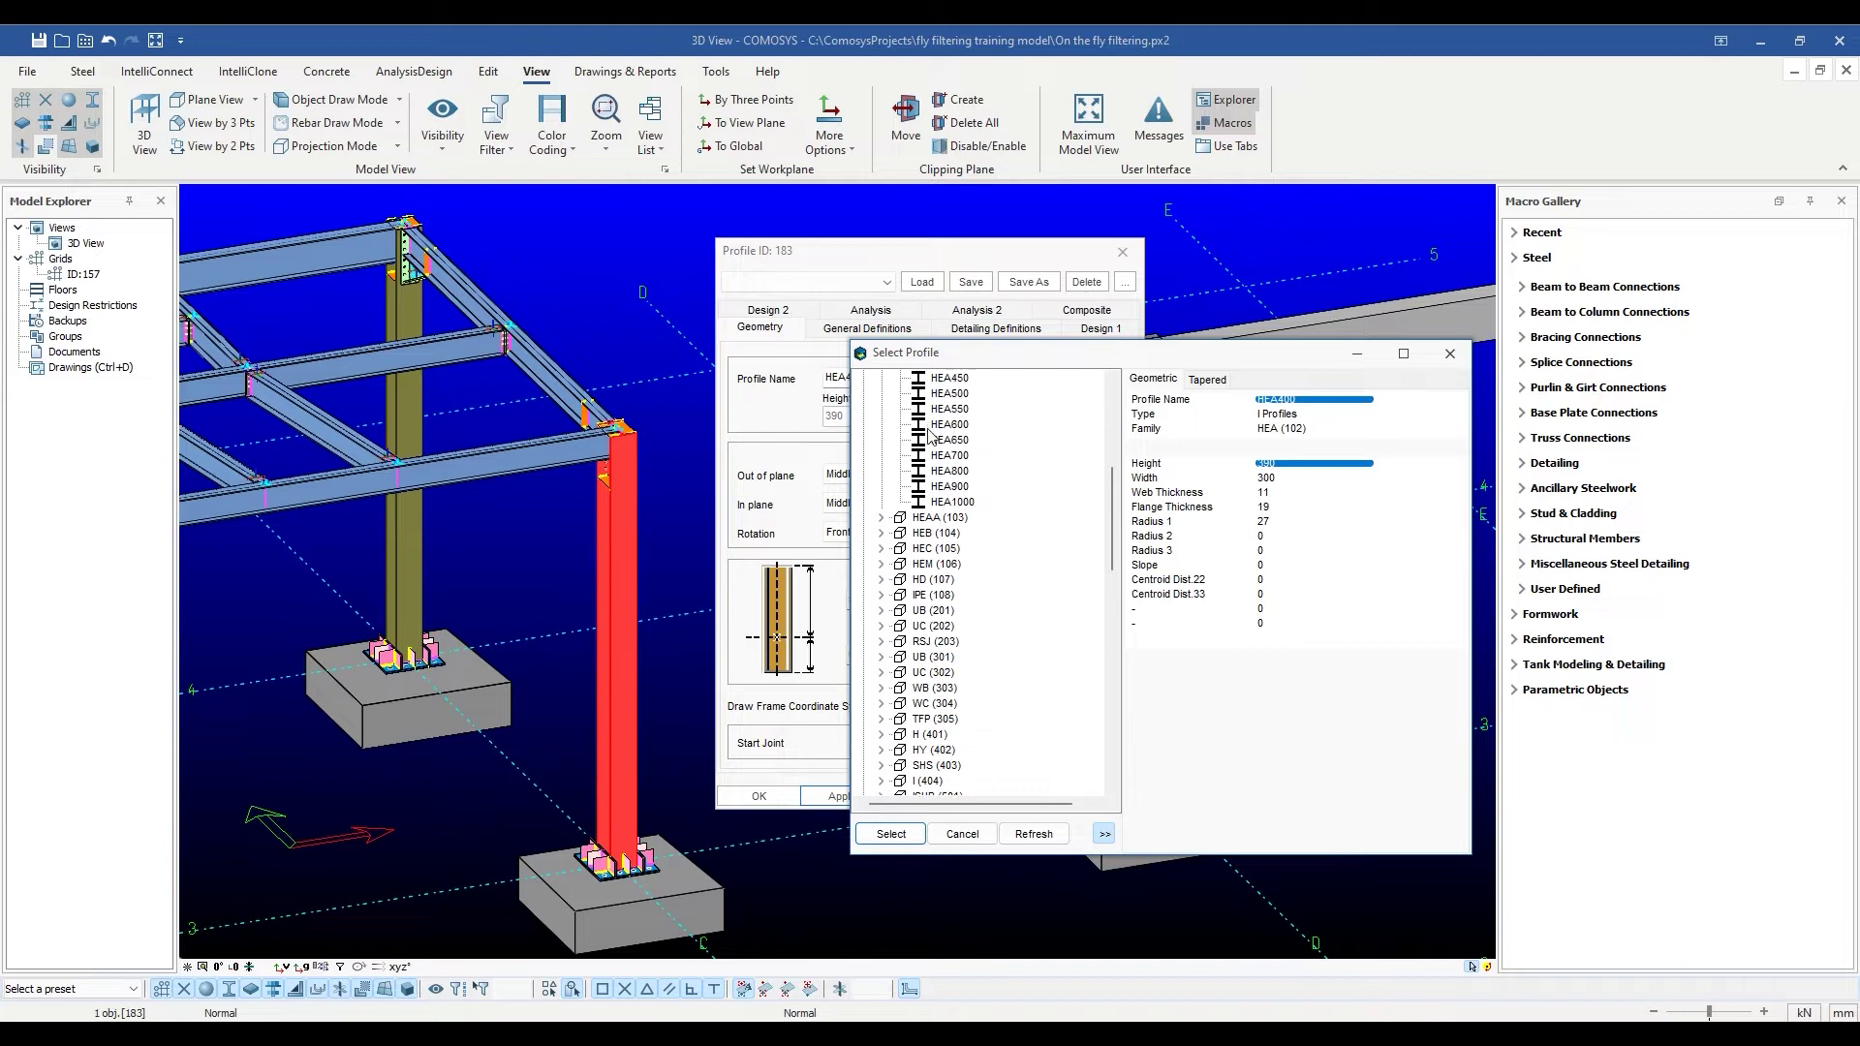
{"action": "scroll", "coordinate": [942, 431], "scroll_direction": "up", "scroll_amount": 1}
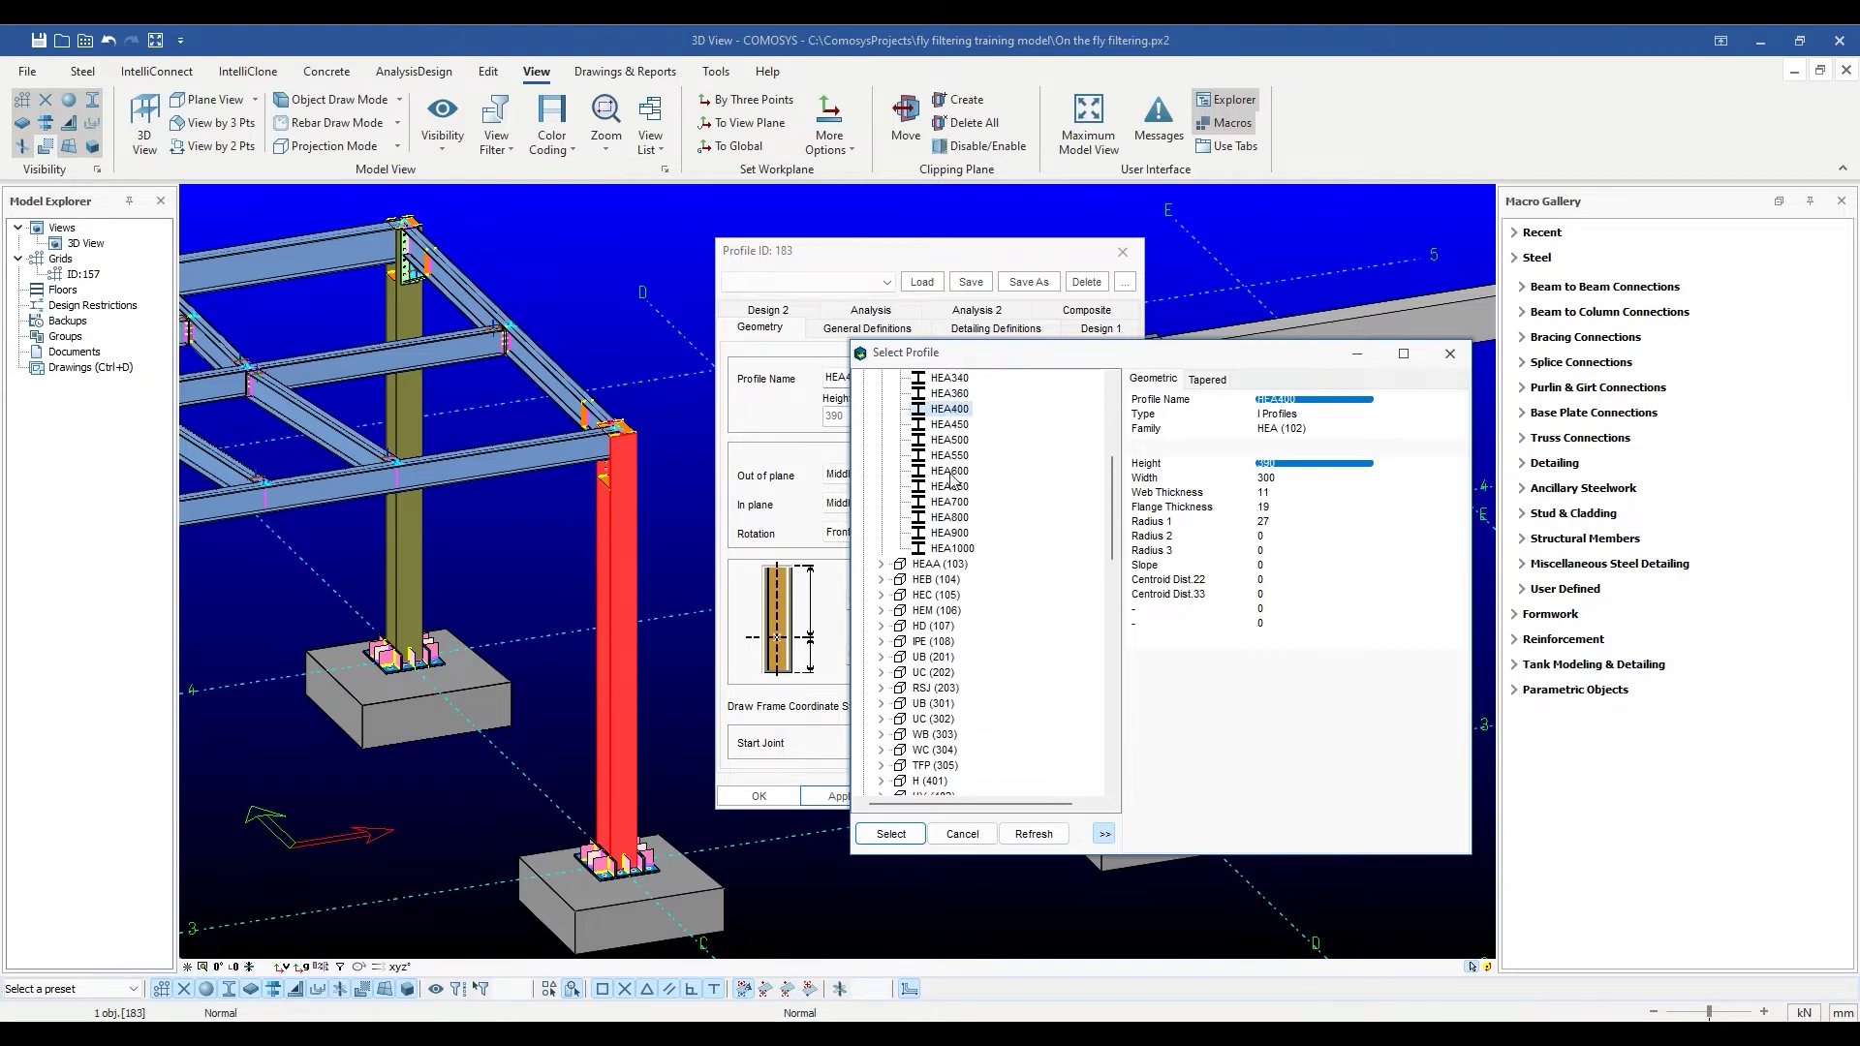
{"action": "left_click", "coordinate": [958, 504]}
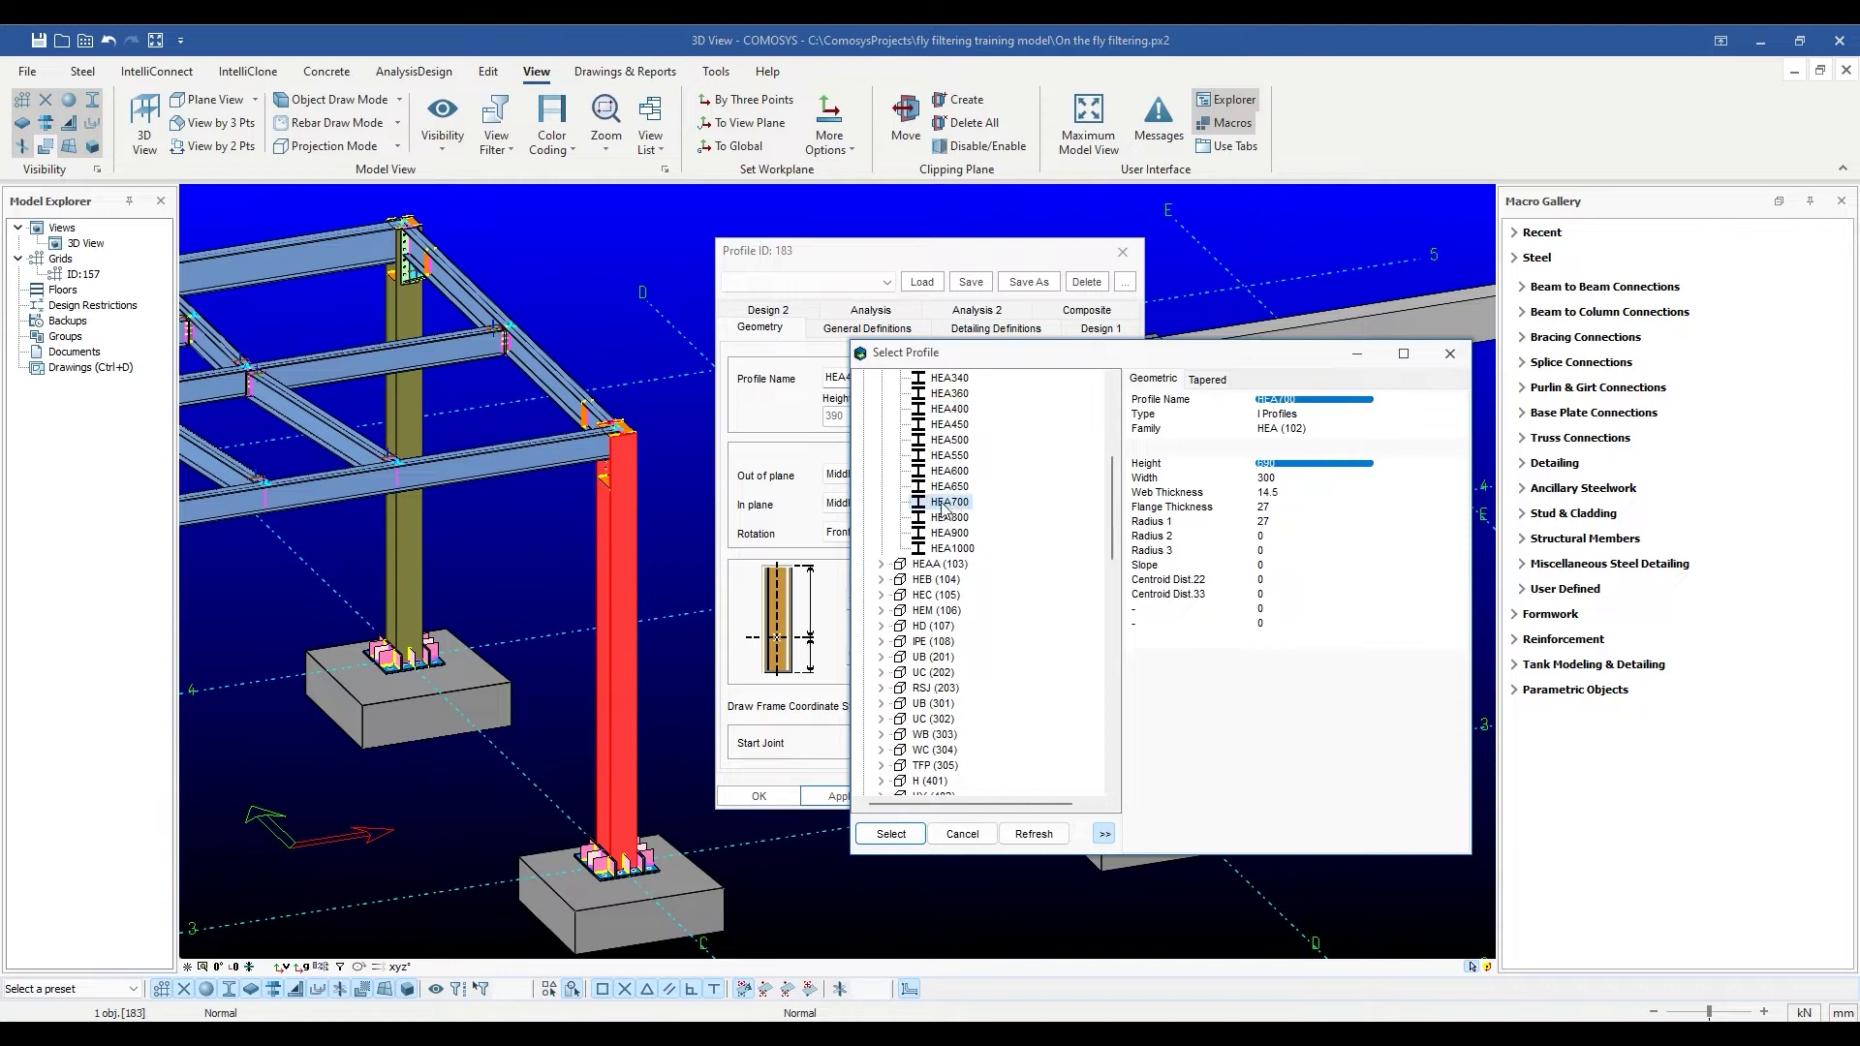
{"action": "left_click", "coordinate": [909, 833]}
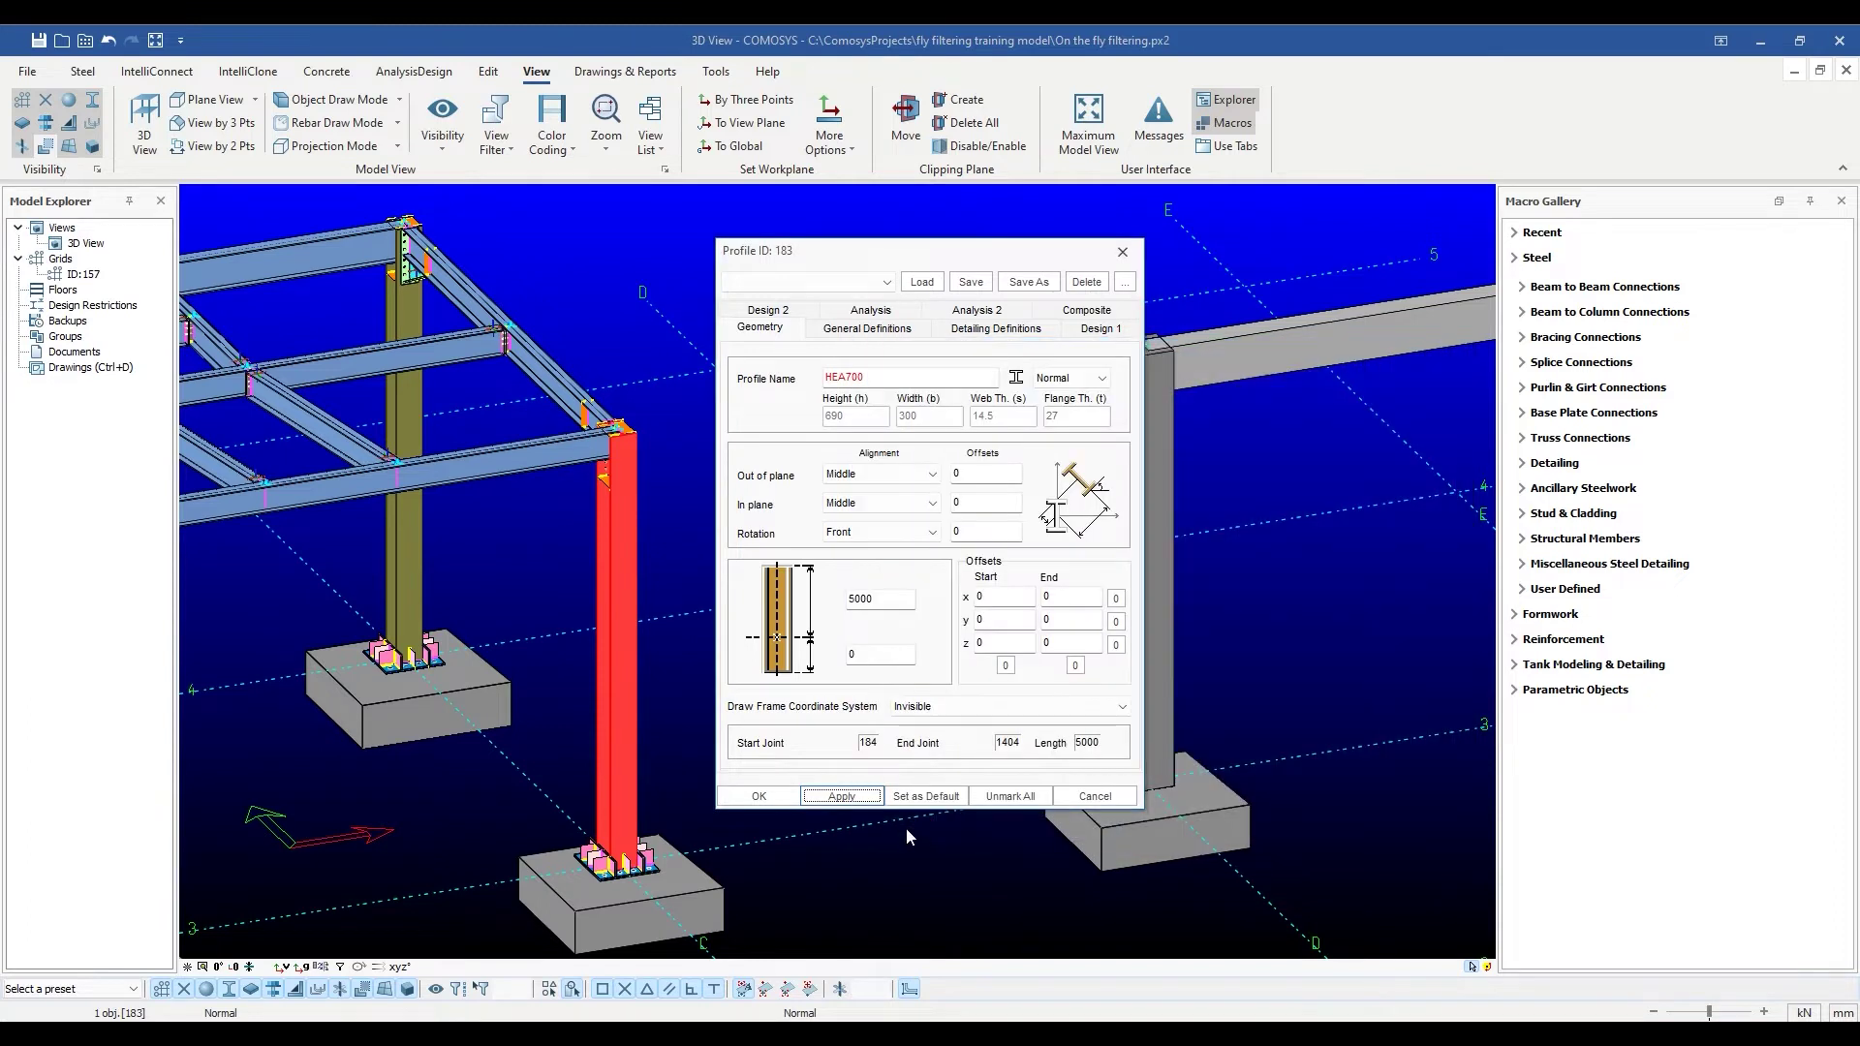
{"action": "left_click", "coordinate": [839, 796]}
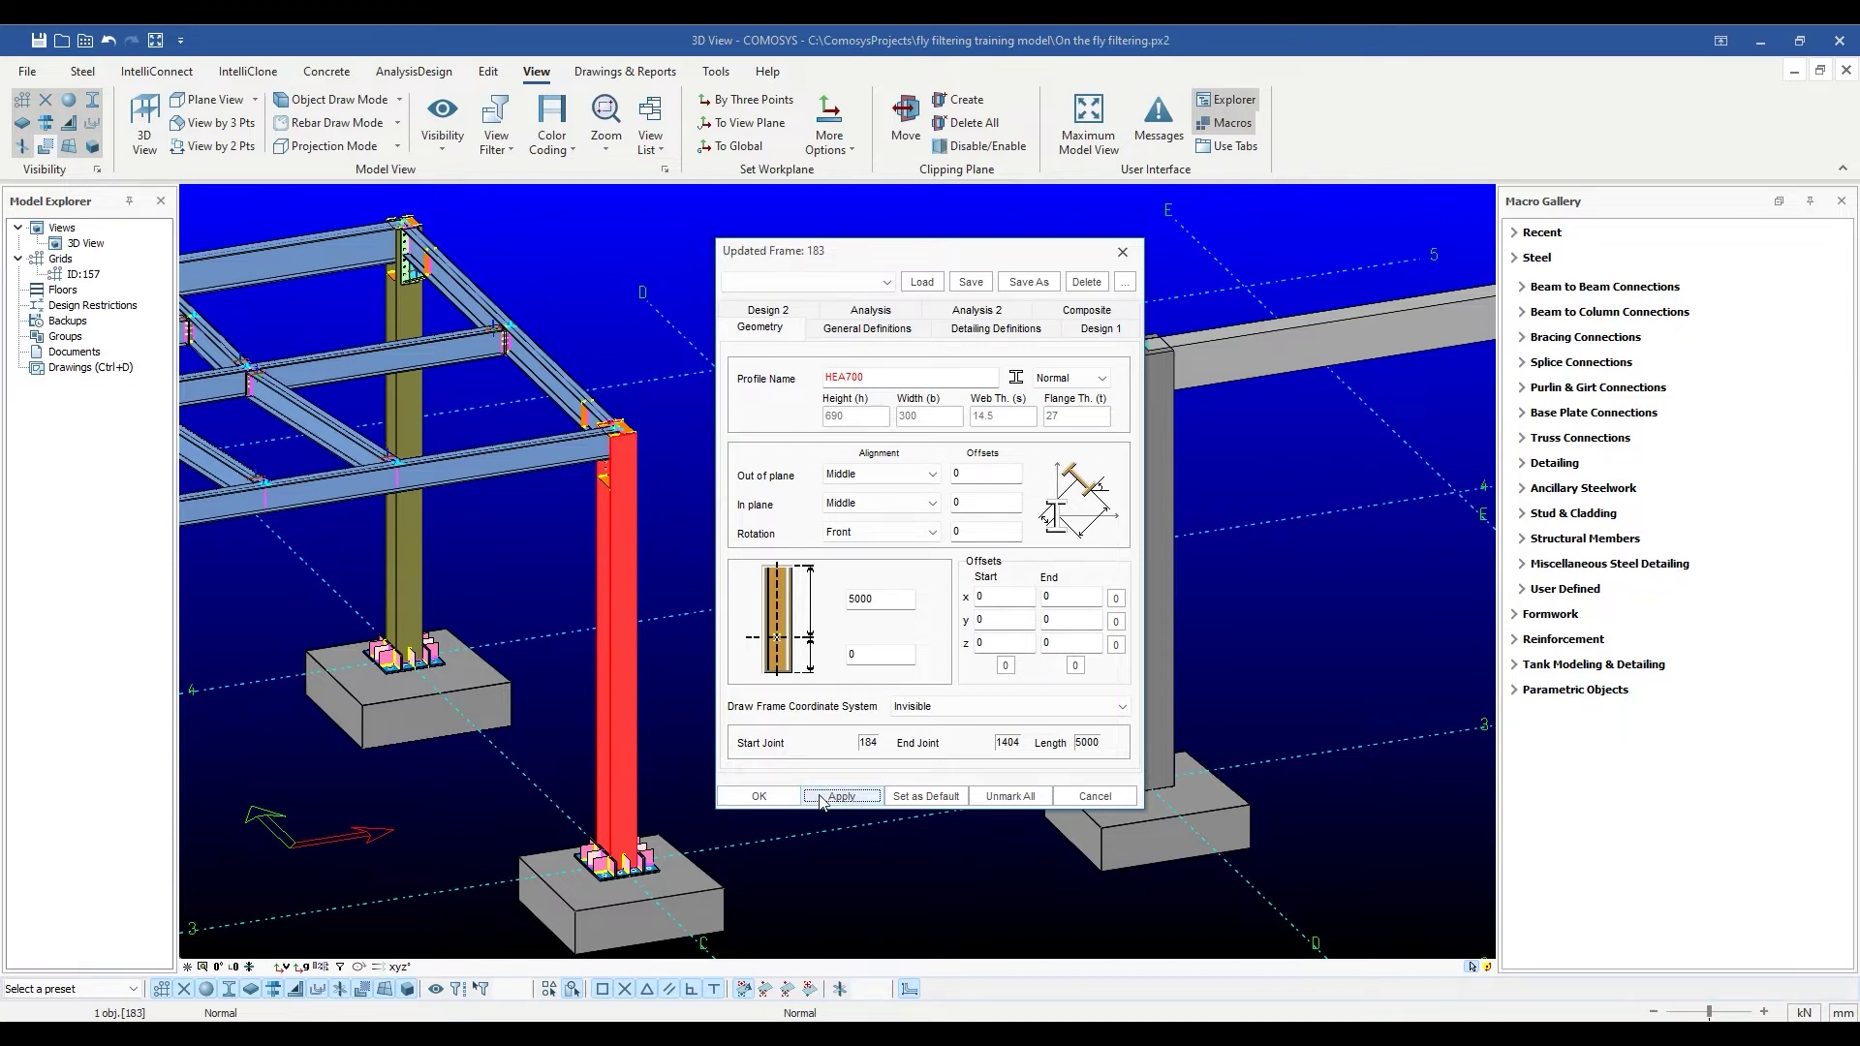
Close the HEA700 column's settings and open the left concrete column's profile properties.
{"action": "left_click", "coordinate": [762, 797]}
{"action": "left_click", "coordinate": [638, 617]}
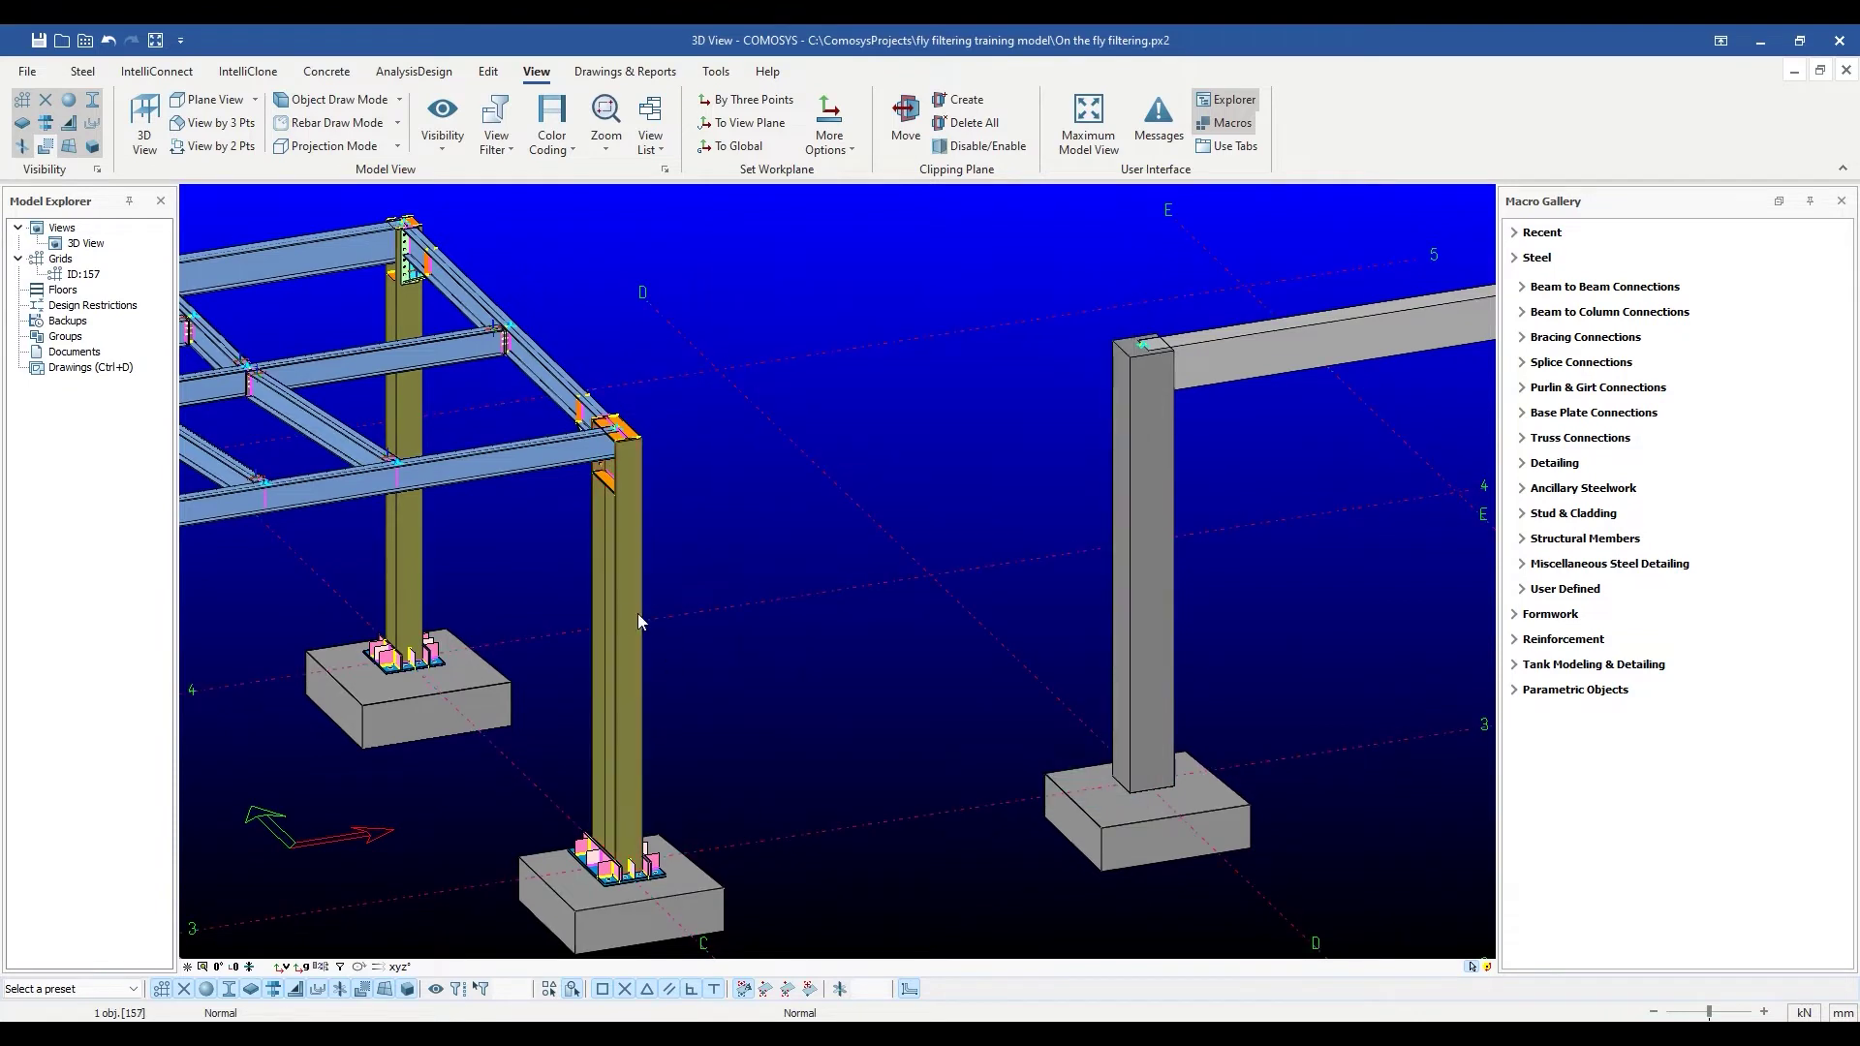
{"action": "middle_click_drag", "start_coordinate": [1189, 567], "coordinate": [828, 571]}
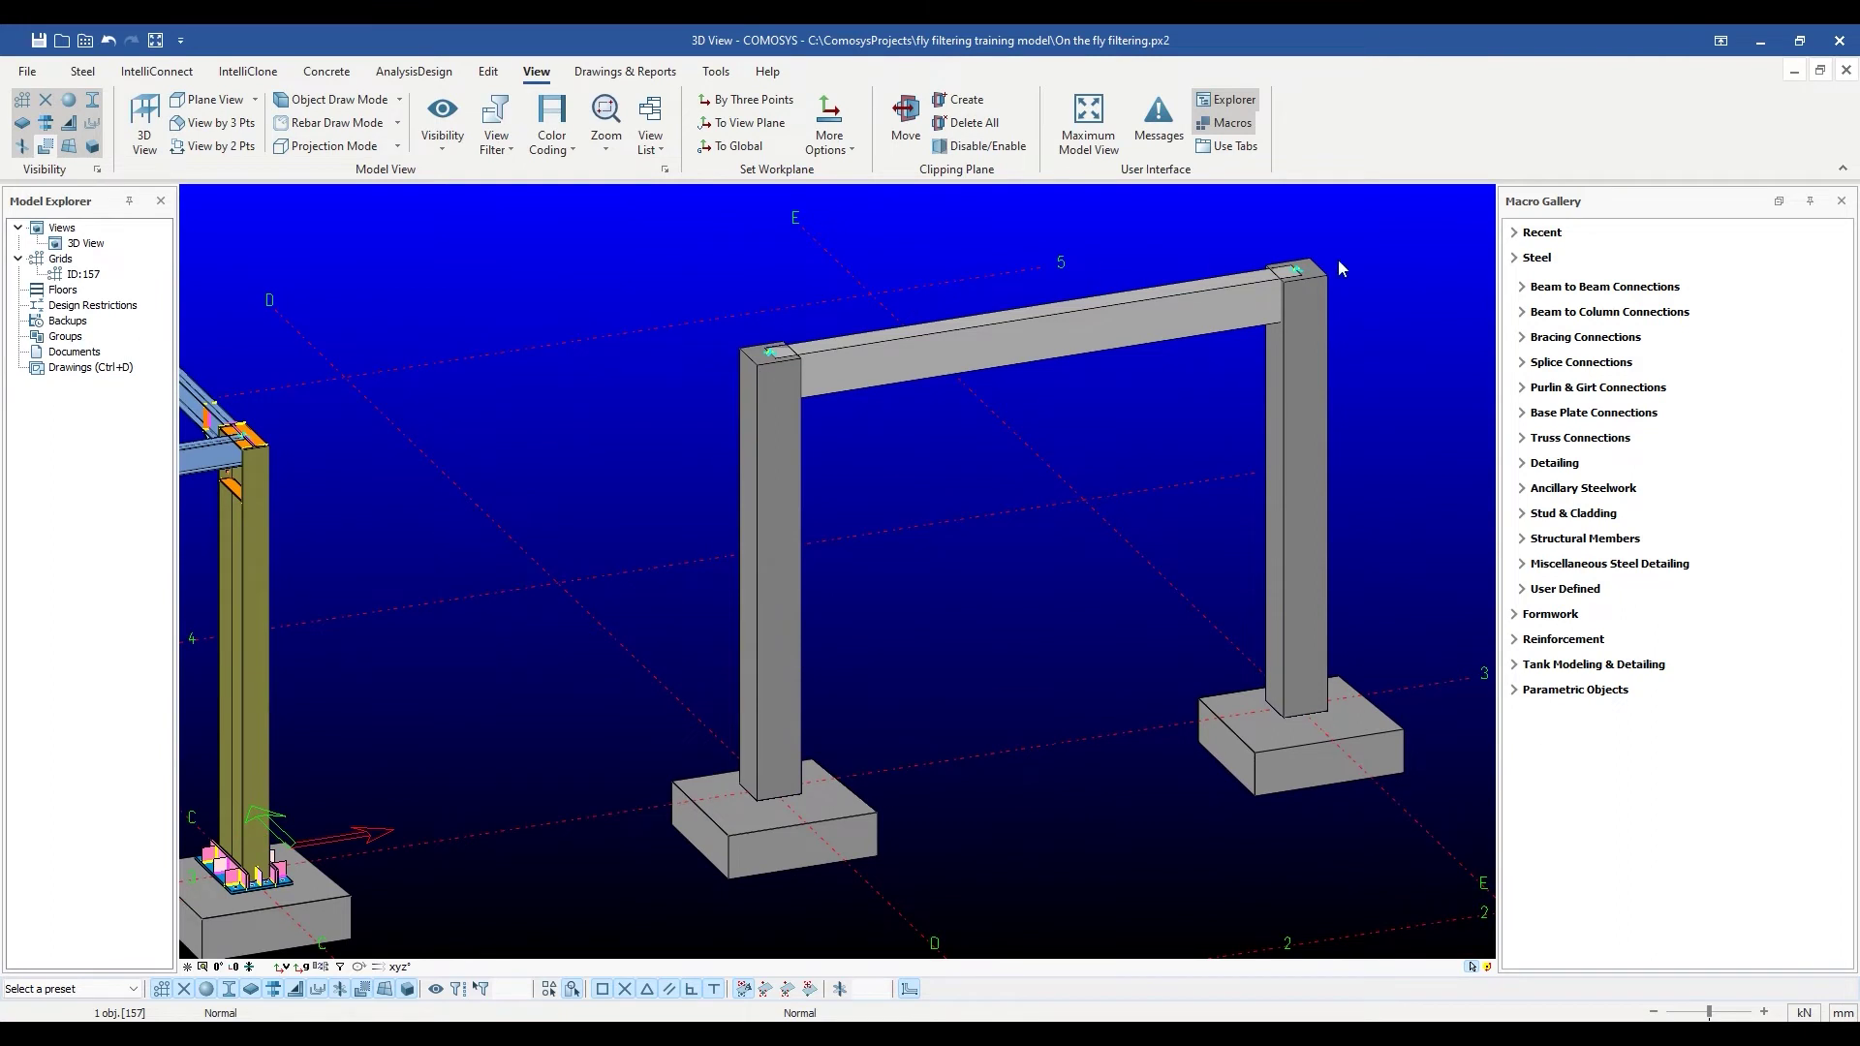
{"action": "left_click", "coordinate": [765, 457]}
{"action": "double_click", "coordinate": [768, 466]}
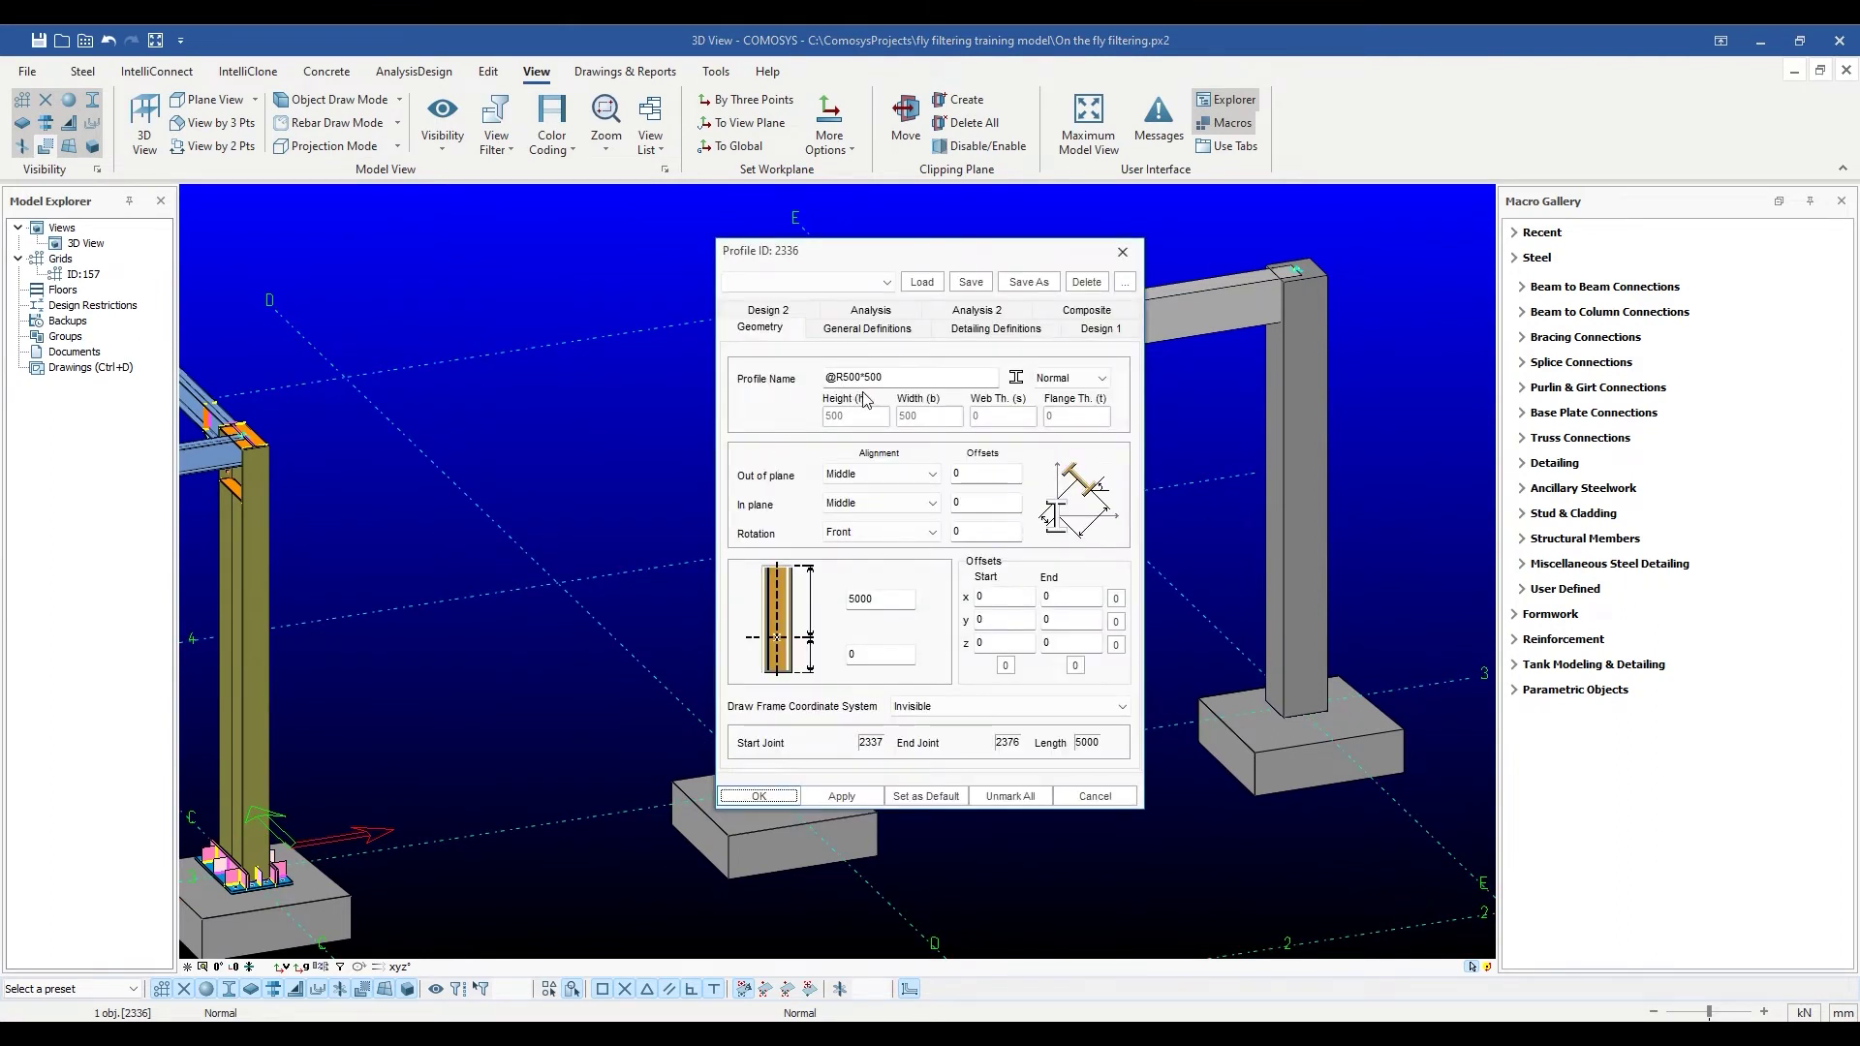
{"action": "left_click_drag", "start_coordinate": [958, 260], "coordinate": [1193, 260]}
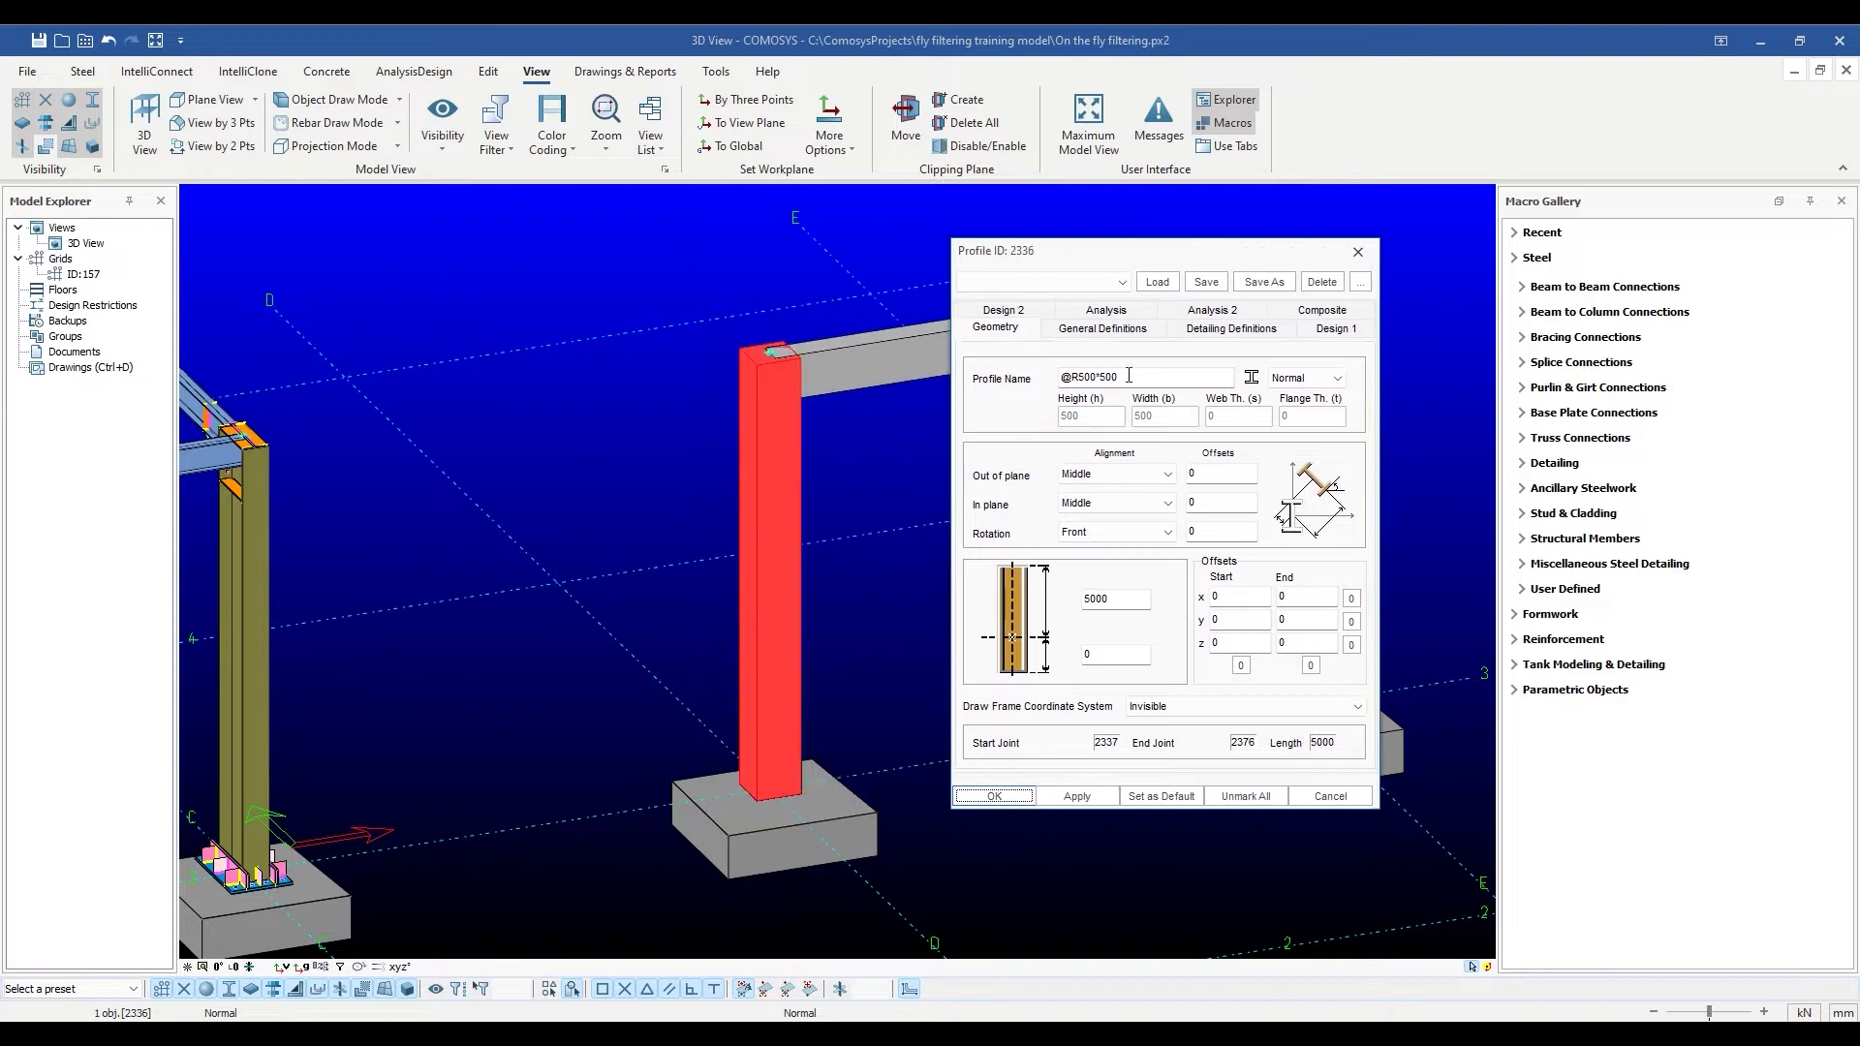
{"action": "mouse_move", "coordinate": [1109, 382]}
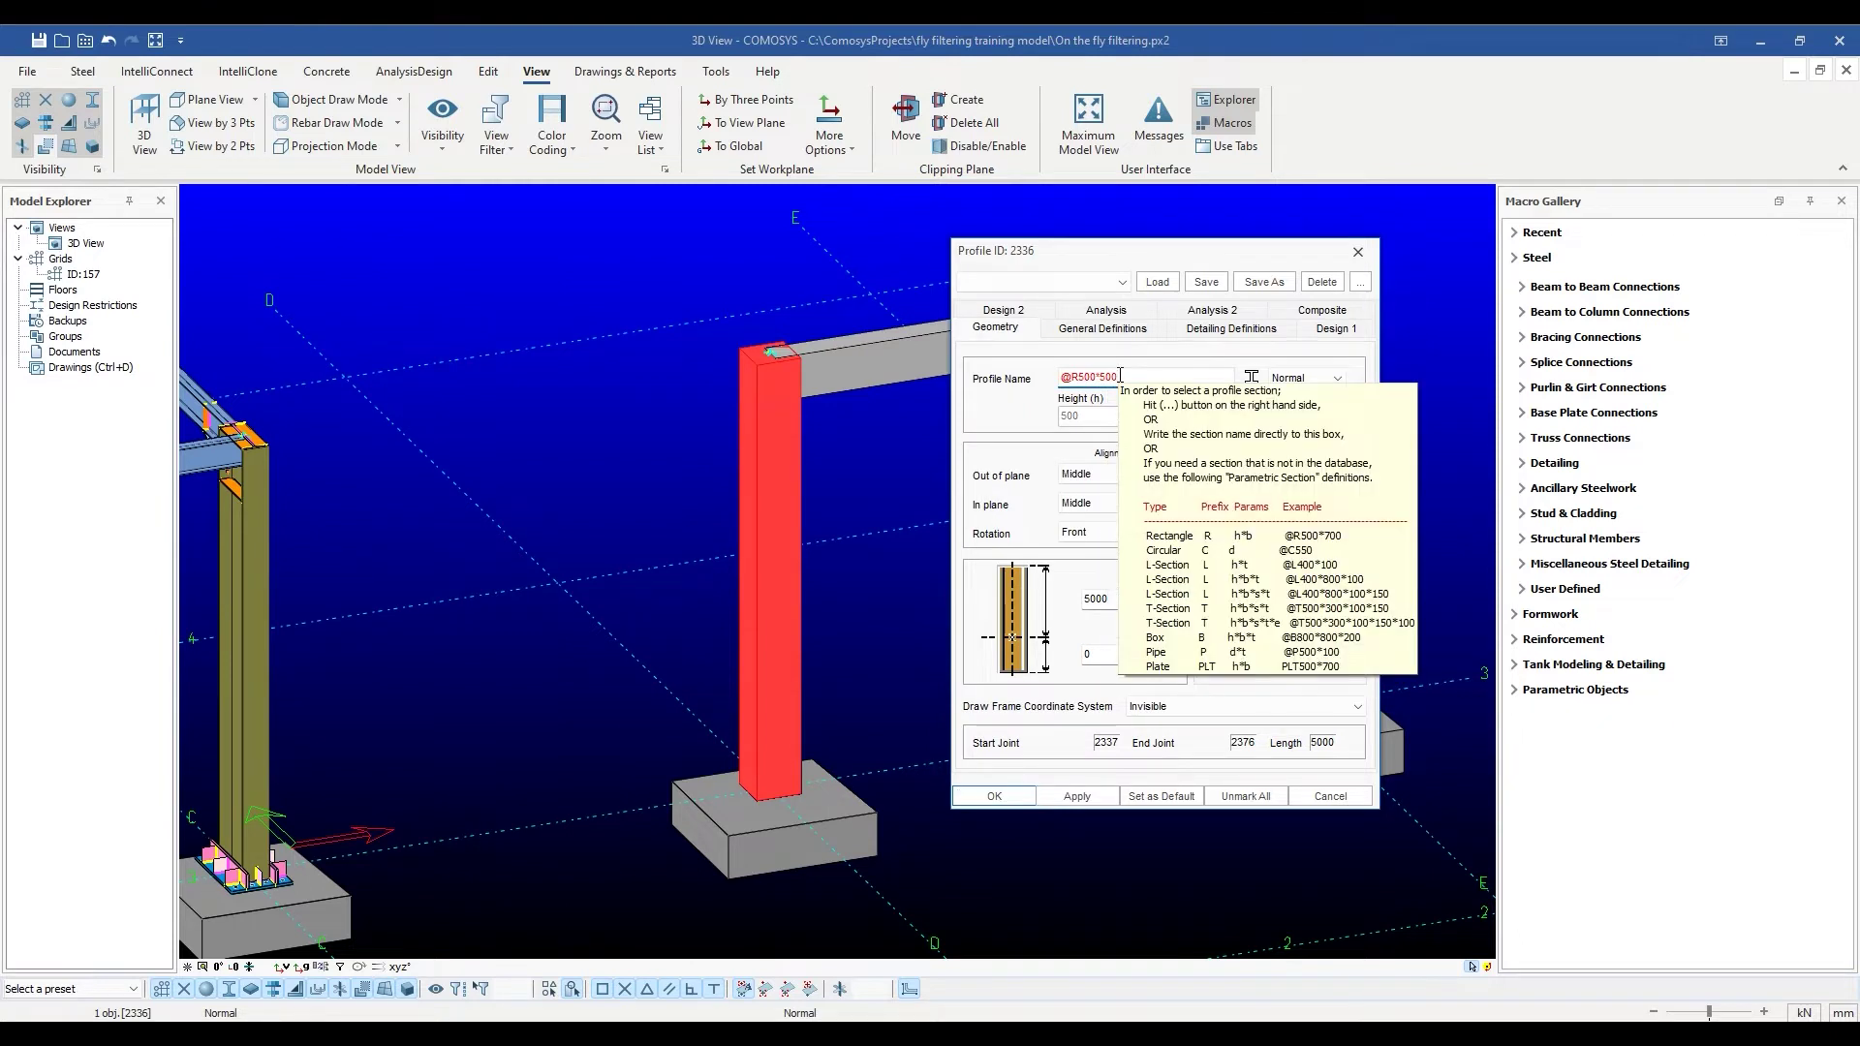
{"action": "key", "text": "BackSpace"}
{"action": "key", "text": "BackSpace"}
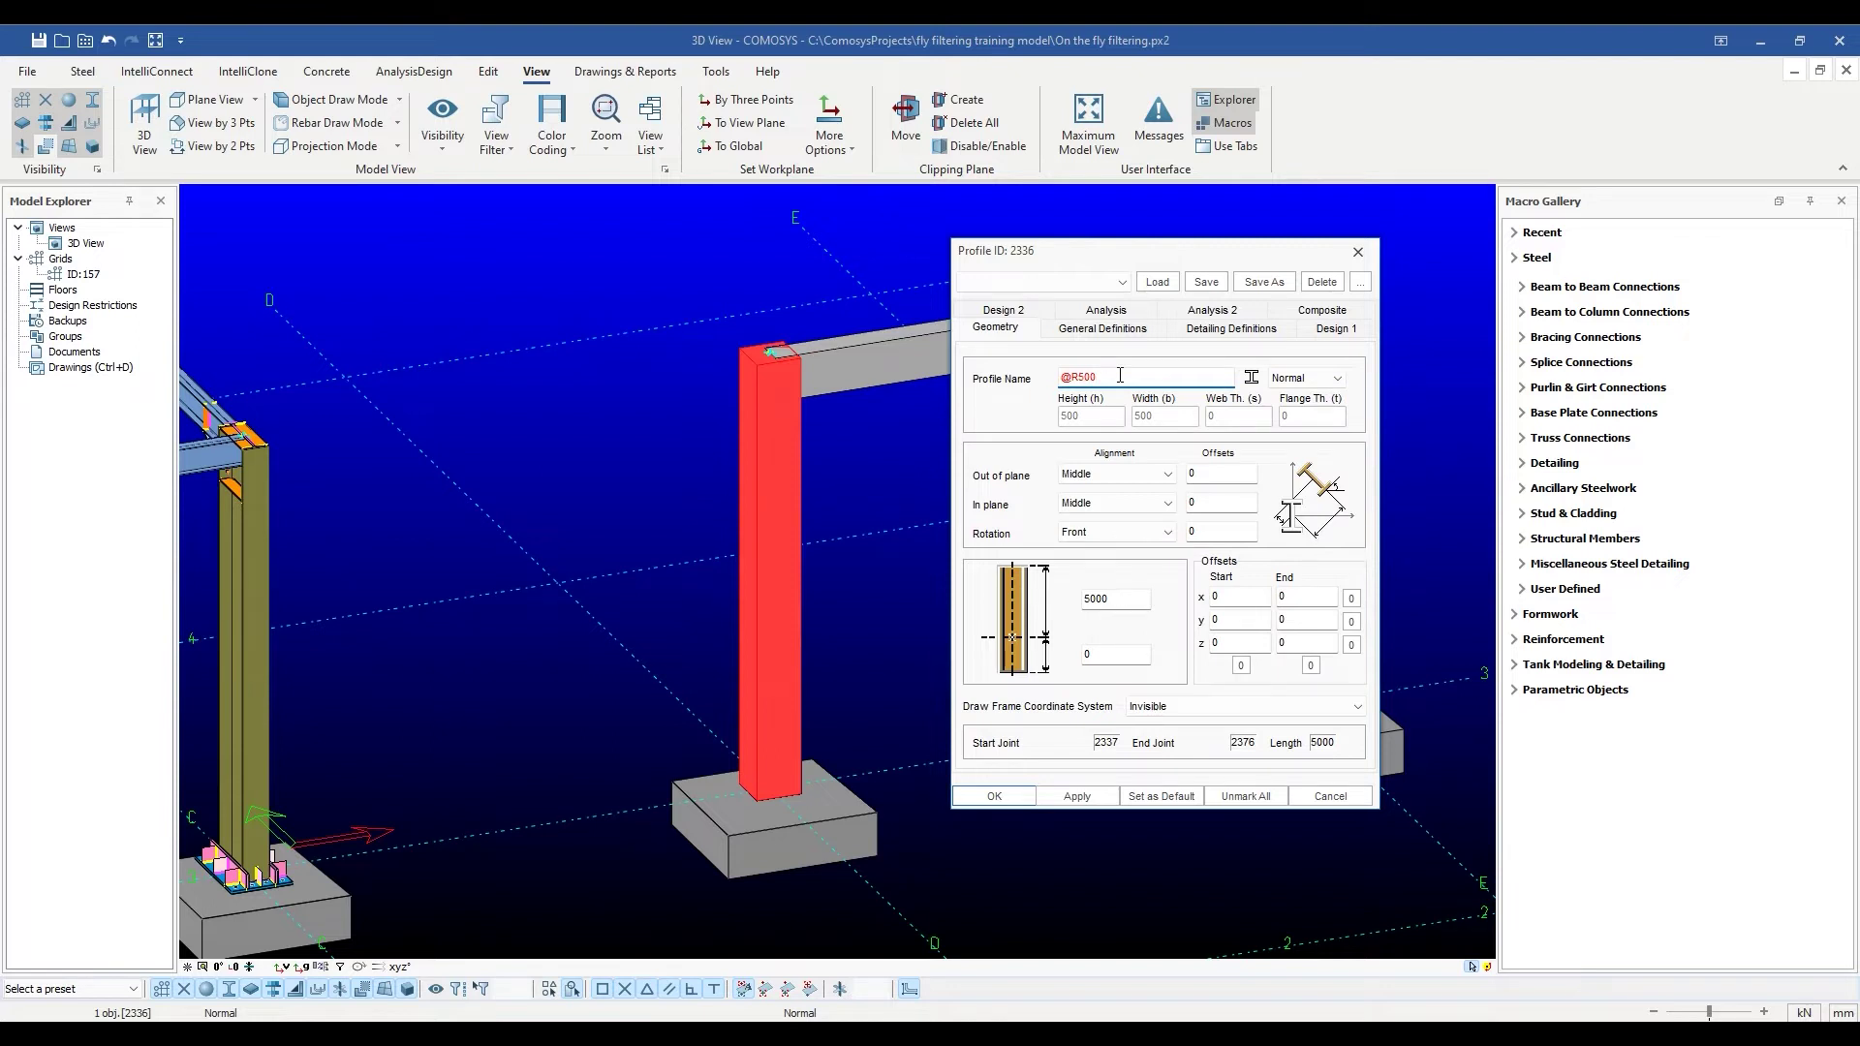
{"action": "key", "text": "BackSpace"}
{"action": "key", "text": "BackSpace"}
{"action": "key", "text": "BackSpace"}
{"action": "type", "text": "@R500"}
{"action": "left_click", "coordinate": [1102, 797]}
{"action": "left_click", "coordinate": [994, 795]}
{"action": "left_click", "coordinate": [926, 698]}
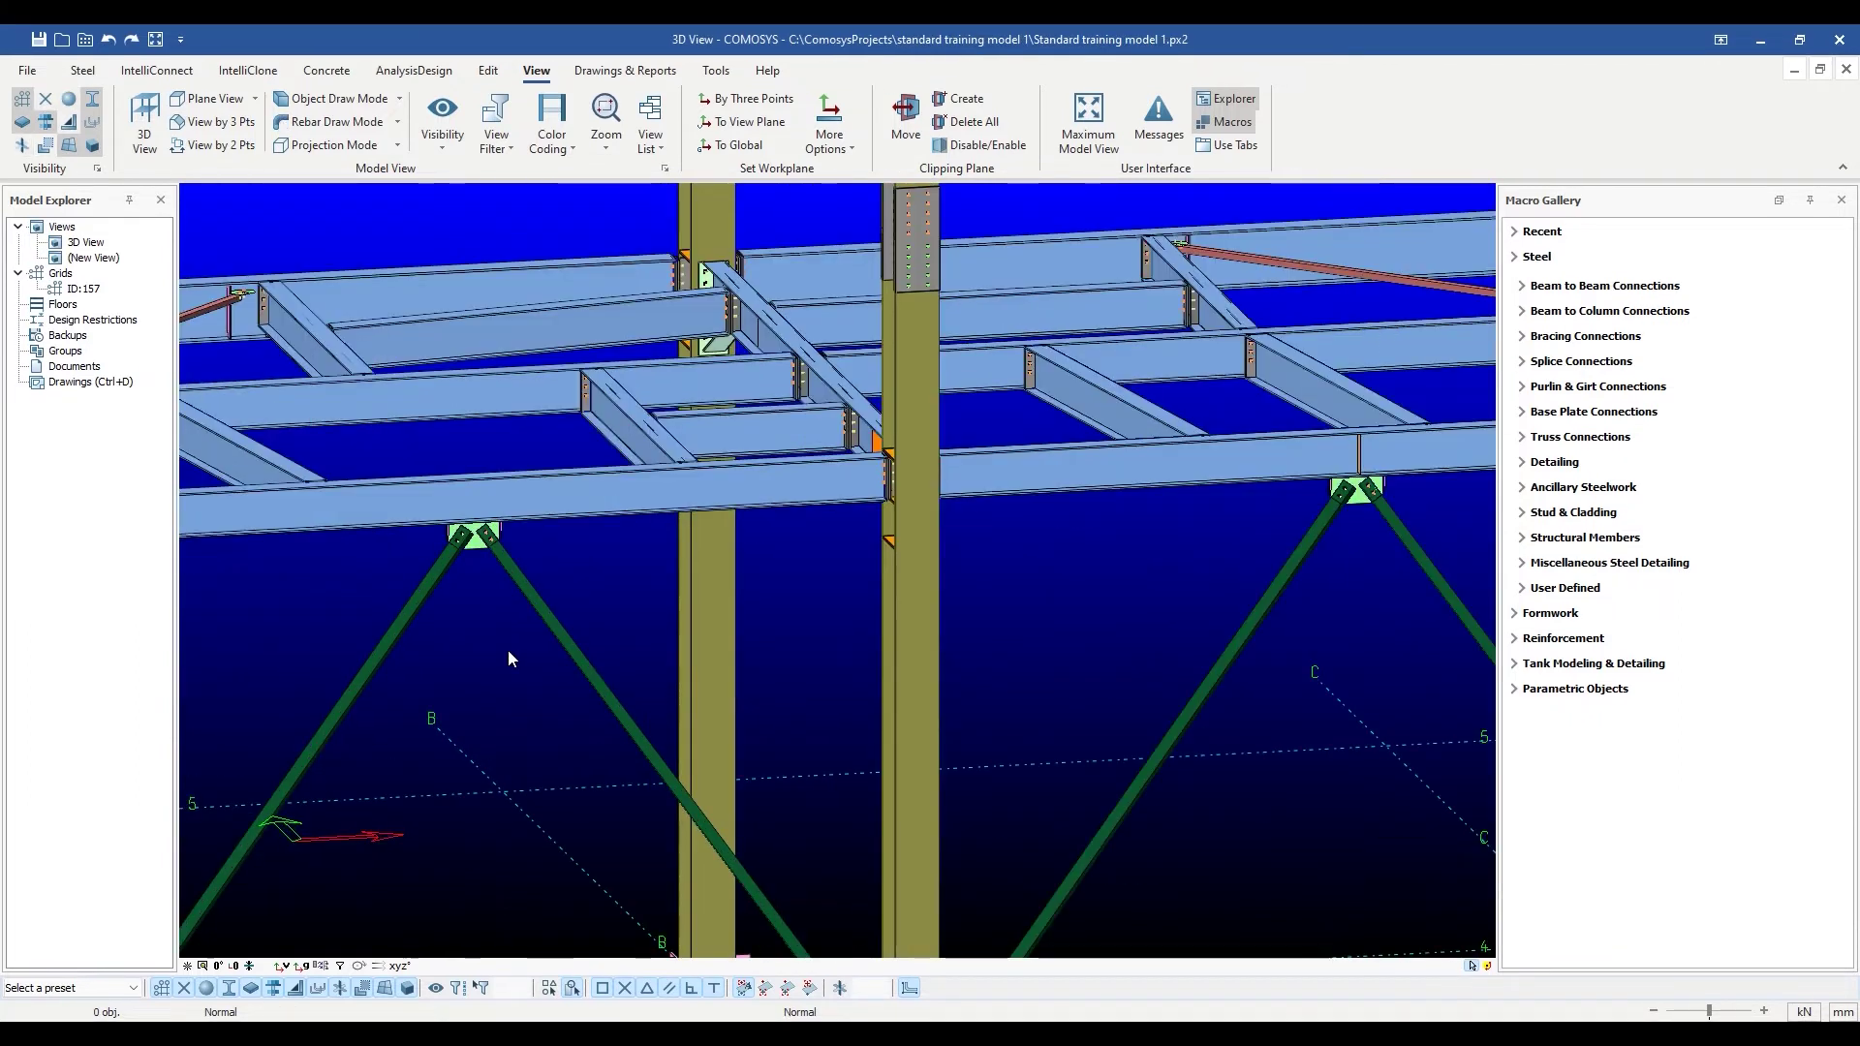
Change the right diagonal brace's profile type from Normal to Twin.
{"action": "scroll", "coordinate": [508, 654], "scroll_direction": "up", "scroll_amount": 2}
{"action": "left_click", "coordinate": [535, 538]}
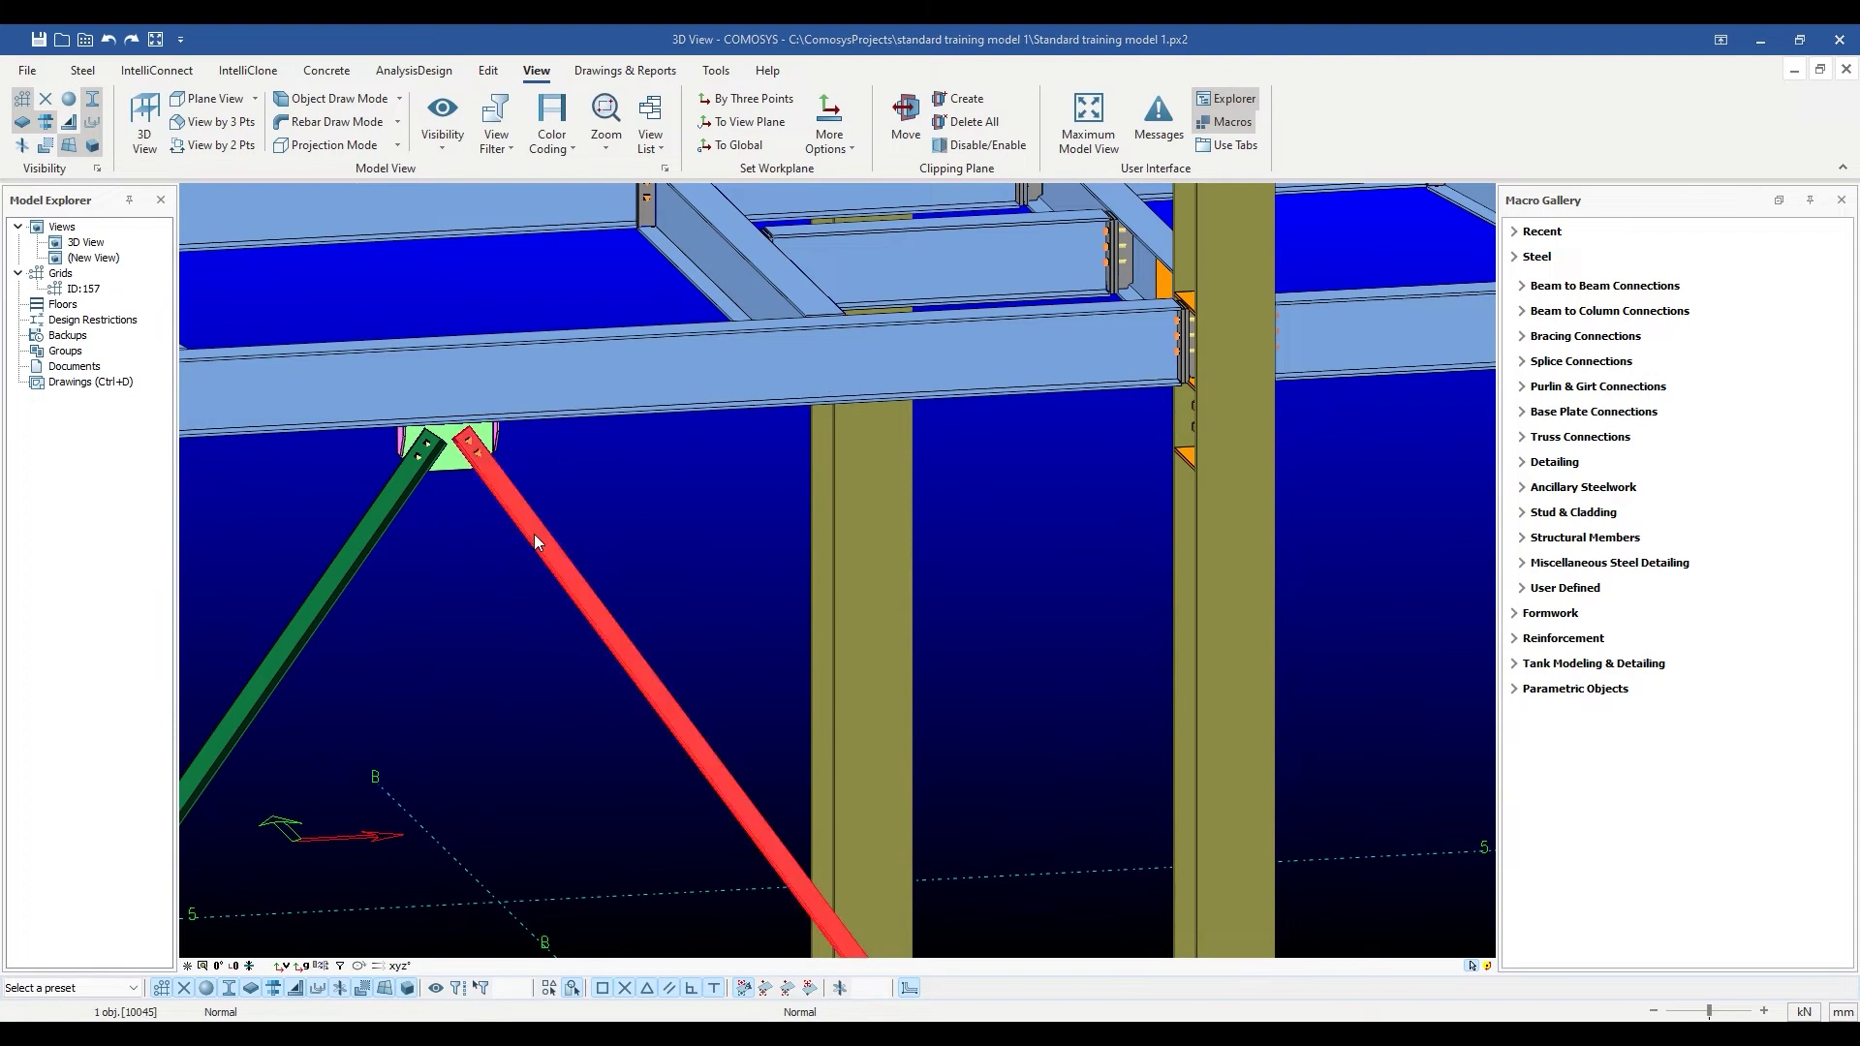
{"action": "double_click", "coordinate": [534, 536]}
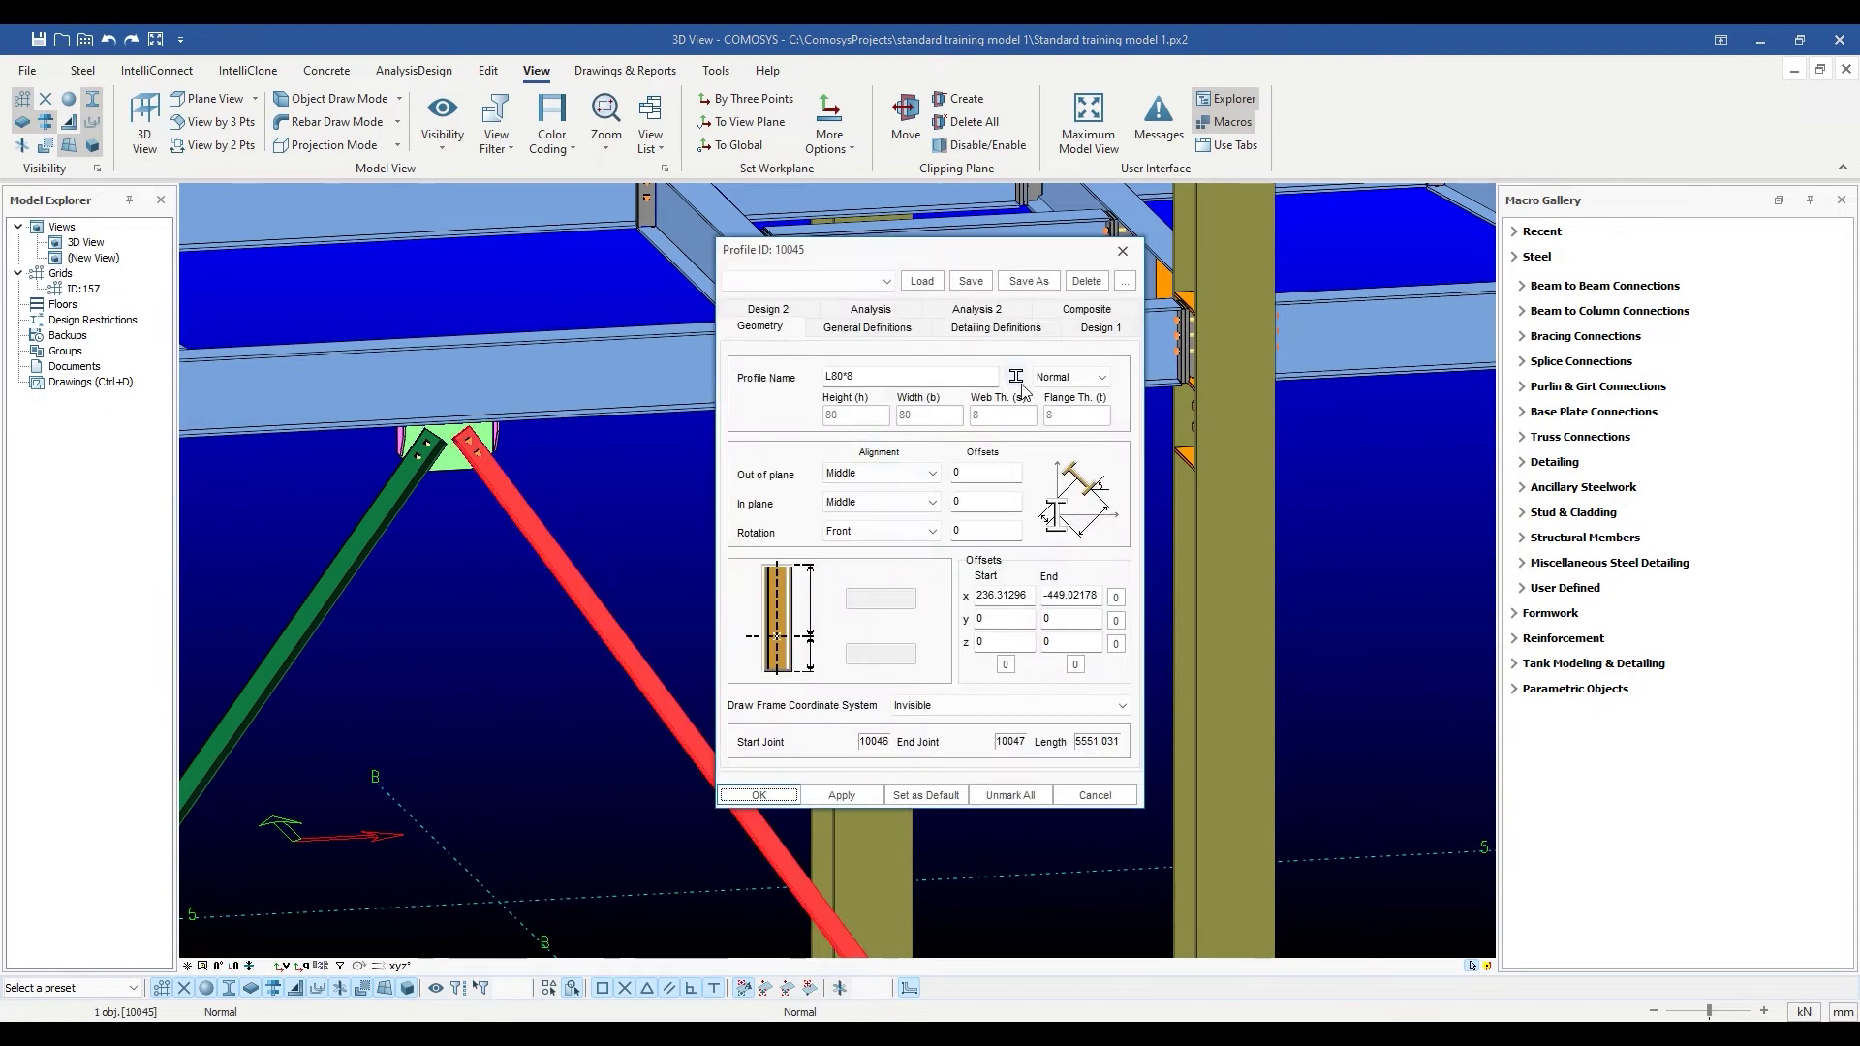
{"action": "left_click", "coordinate": [1095, 387]}
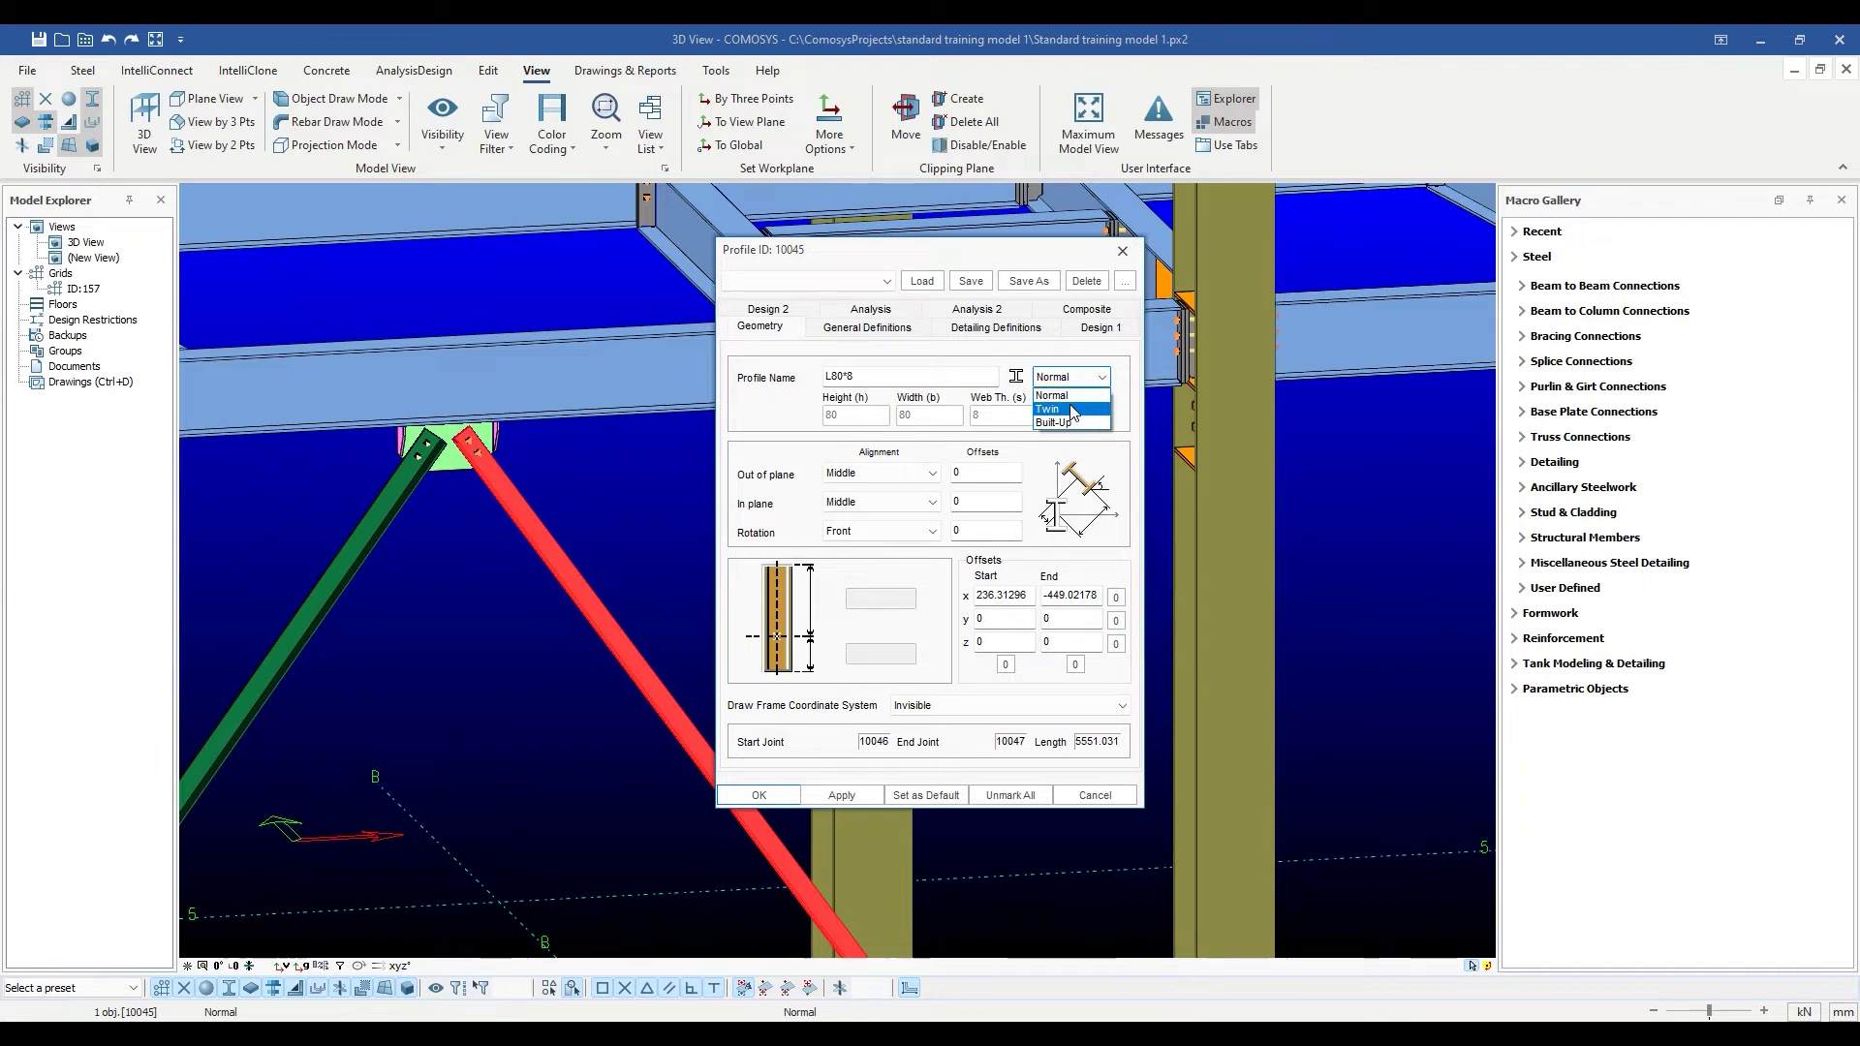
{"action": "left_click", "coordinate": [1073, 410]}
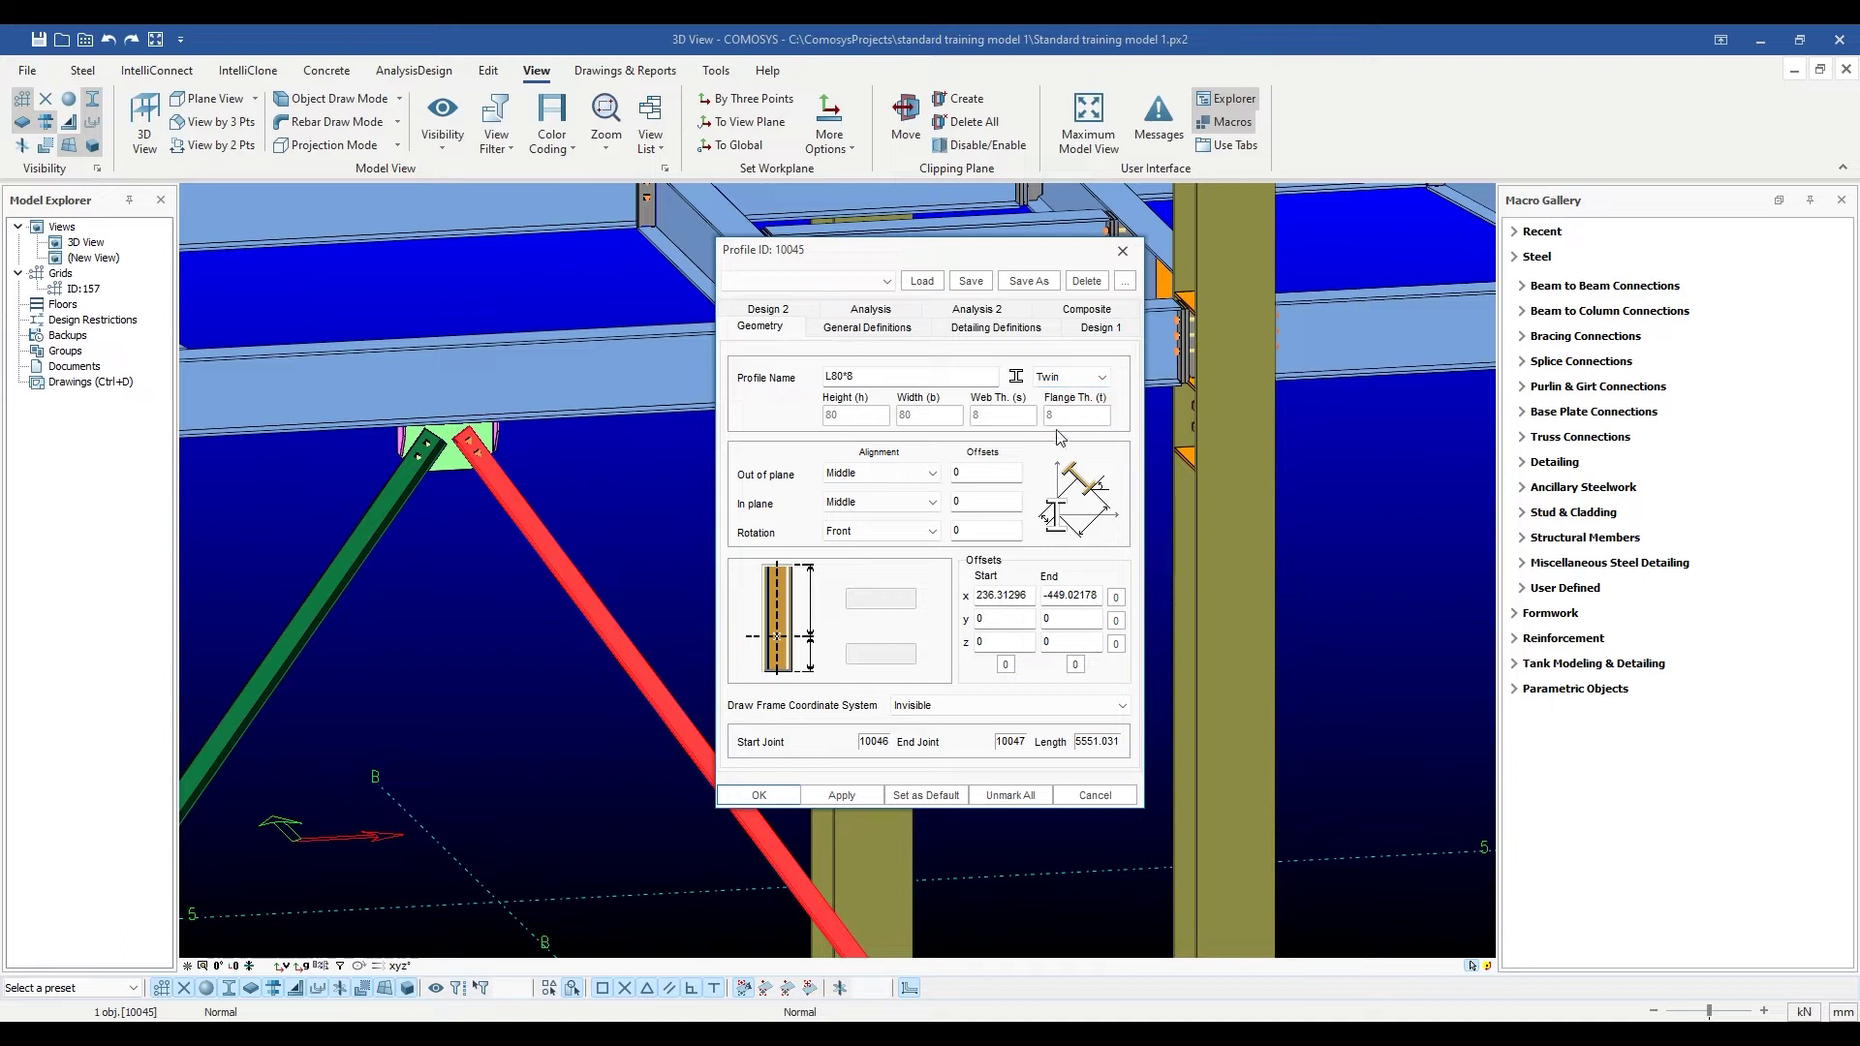
{"action": "left_click", "coordinate": [760, 796]}
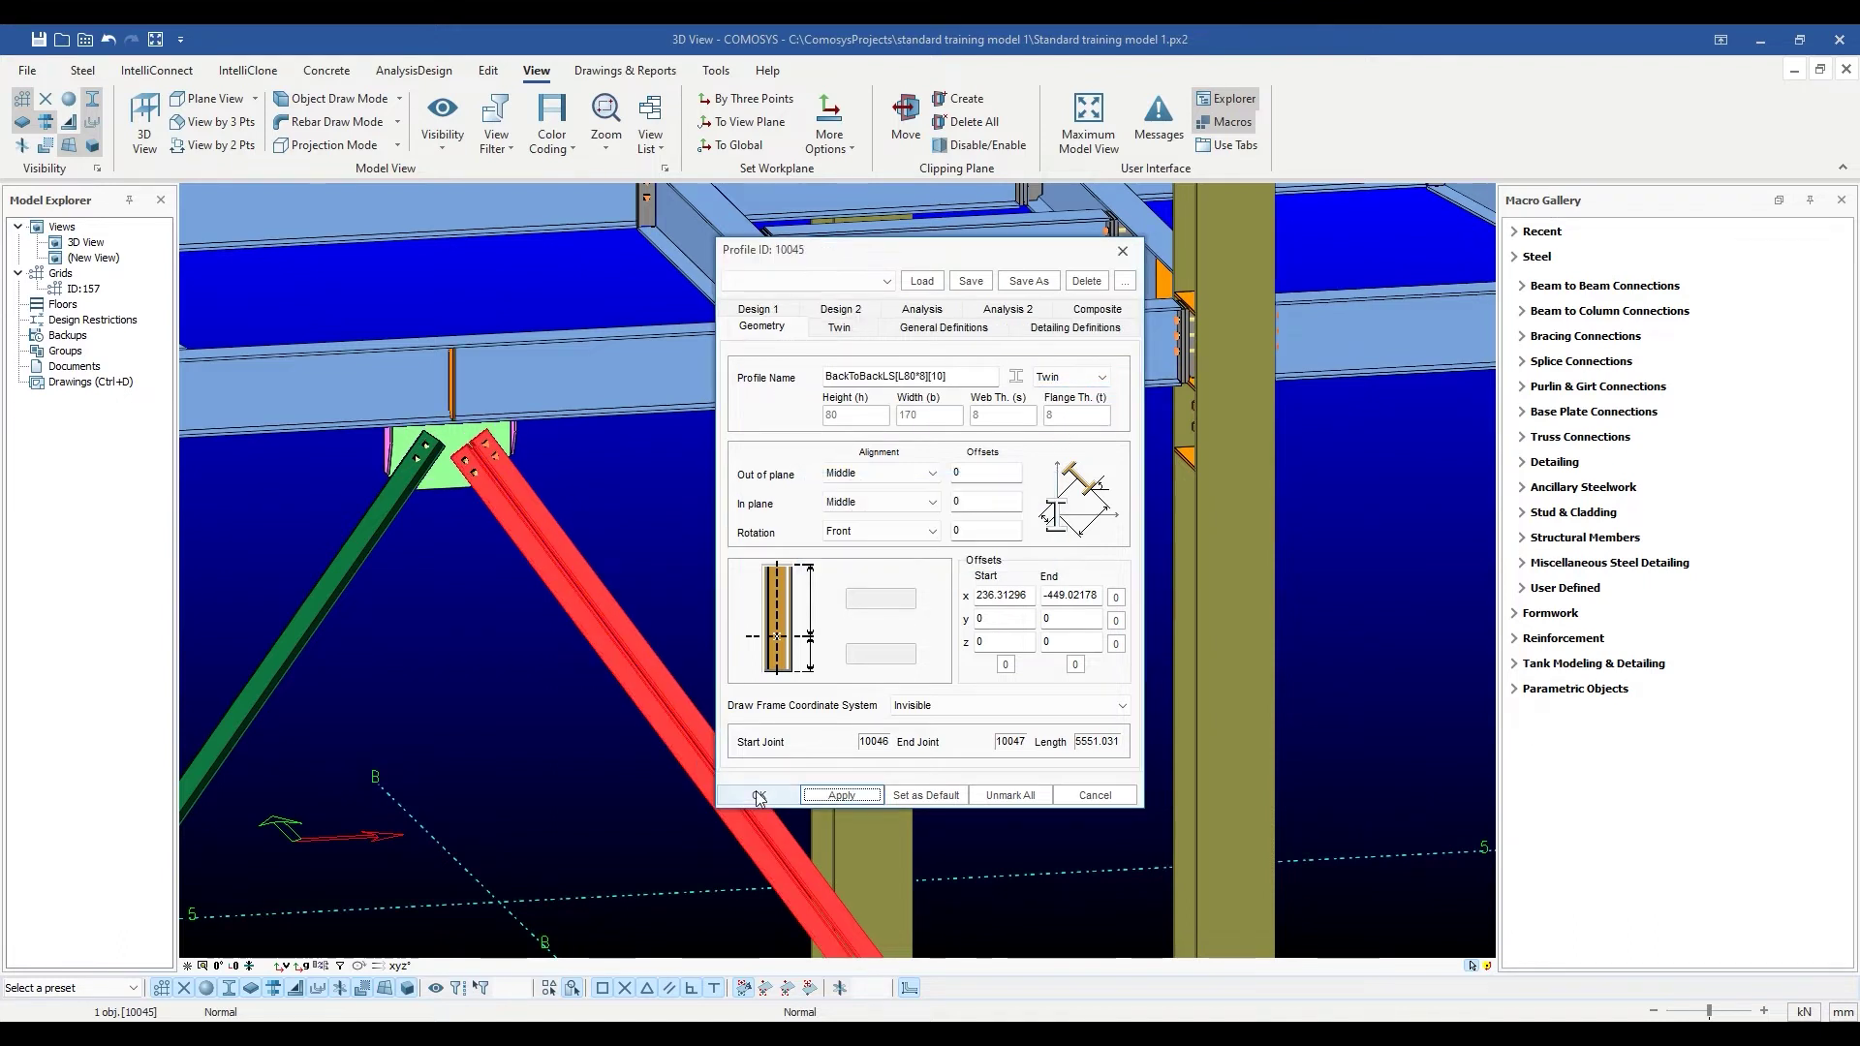
Check the brace's Twin tab, keeping the Back to Back Angle Short Sides arrangement.
{"action": "scroll", "coordinate": [556, 566], "scroll_direction": "up", "scroll_amount": 3}
{"action": "left_click", "coordinate": [589, 521]}
{"action": "scroll", "coordinate": [556, 526], "scroll_direction": "up", "scroll_amount": 2}
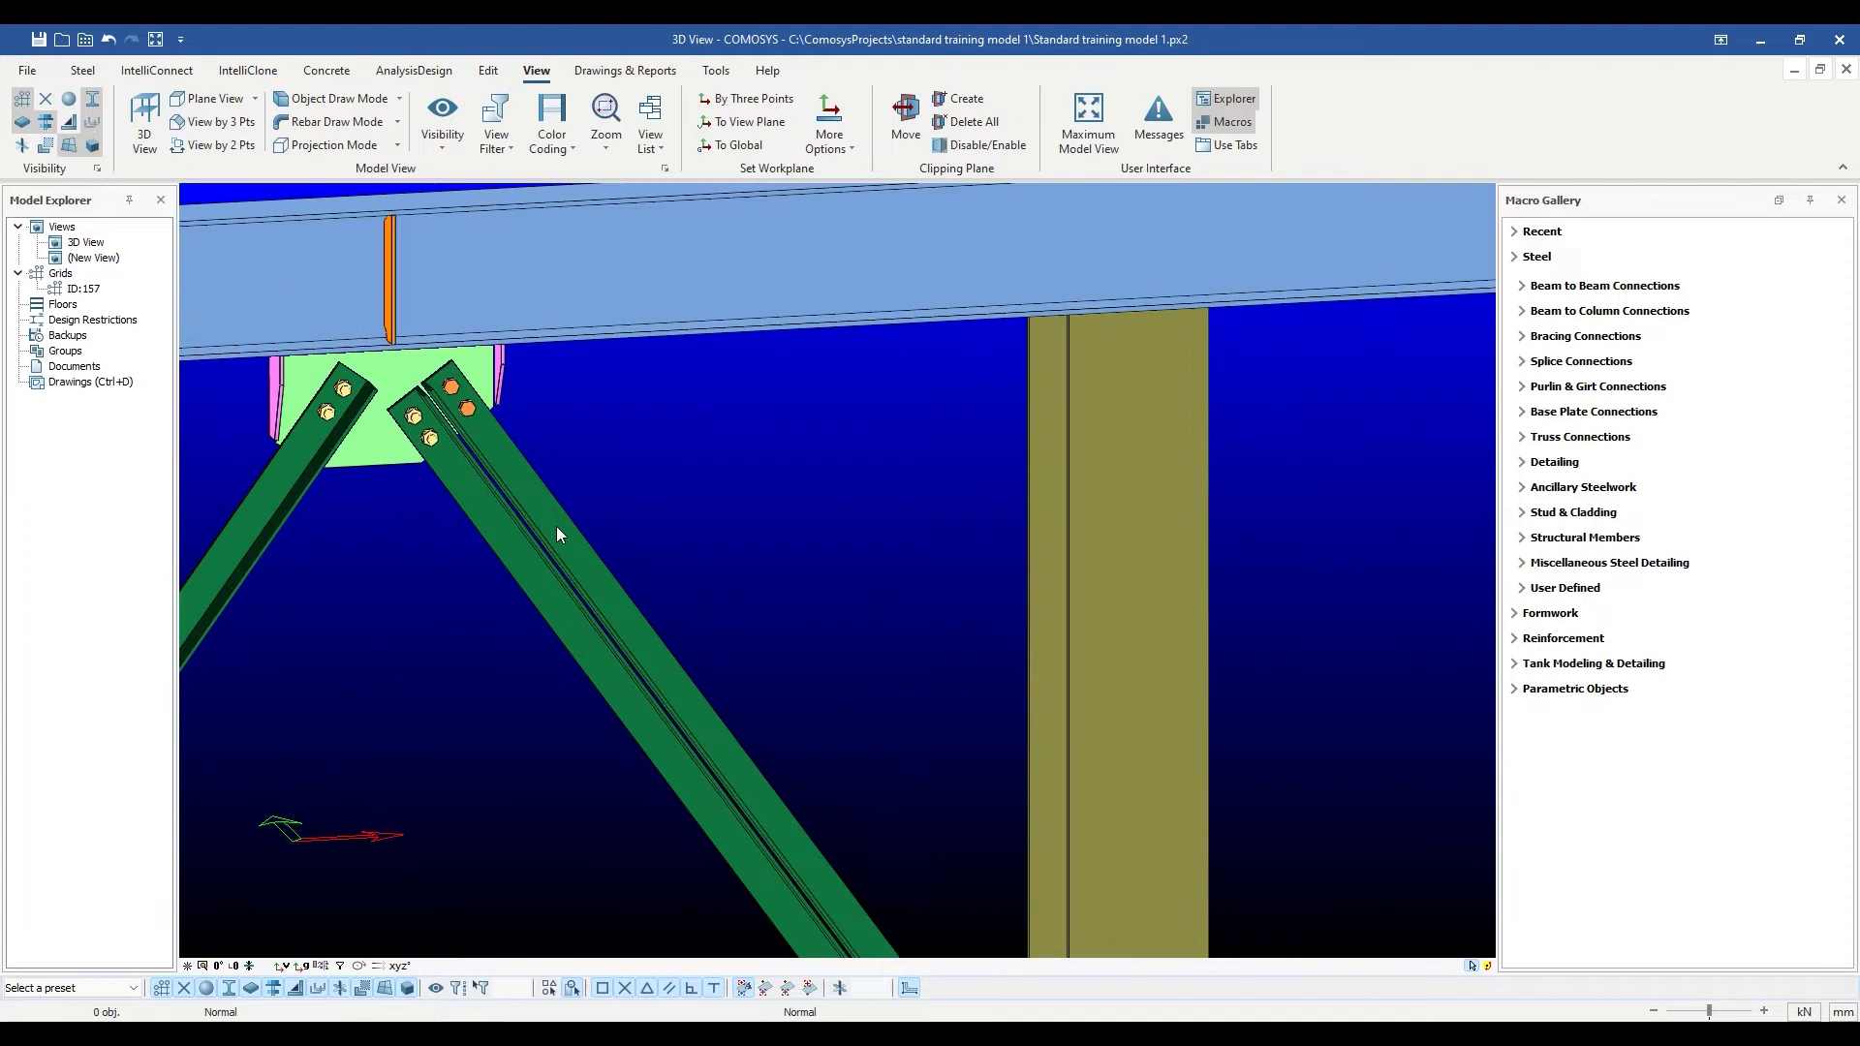
{"action": "double_click", "coordinate": [556, 526]}
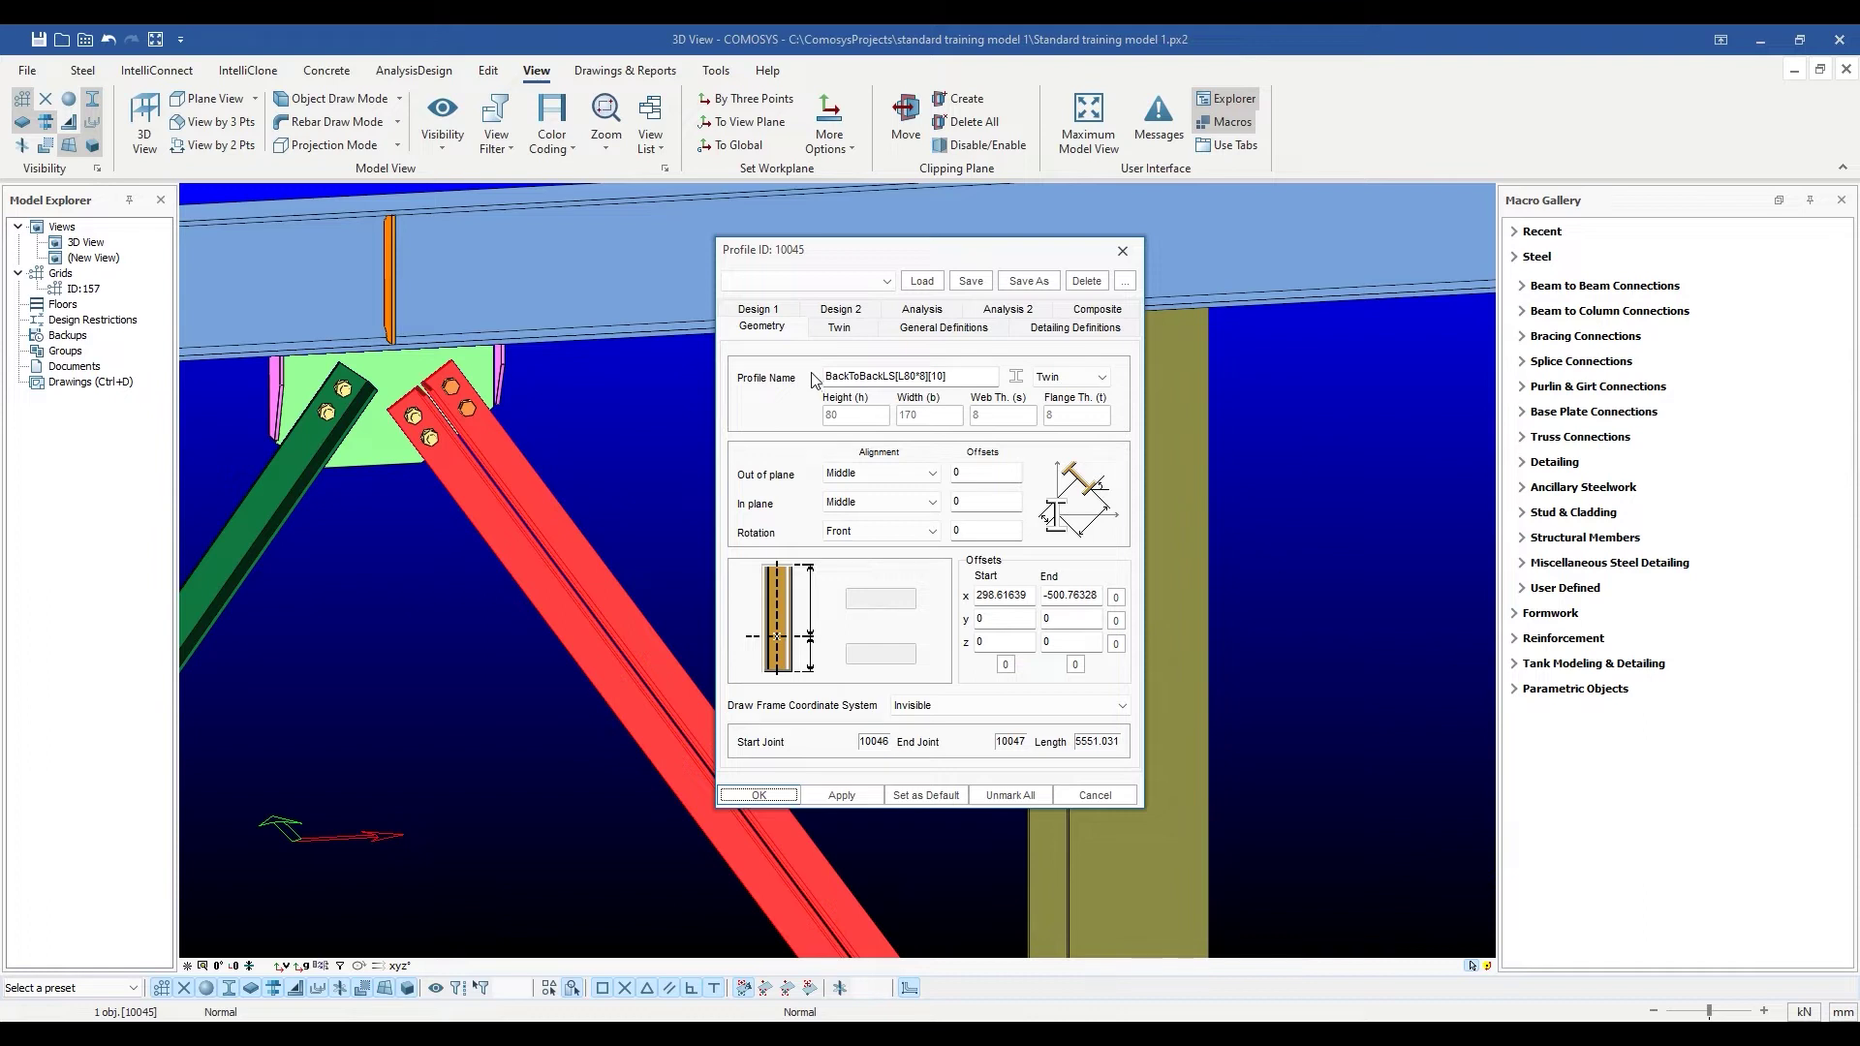
{"action": "left_click", "coordinate": [840, 329]}
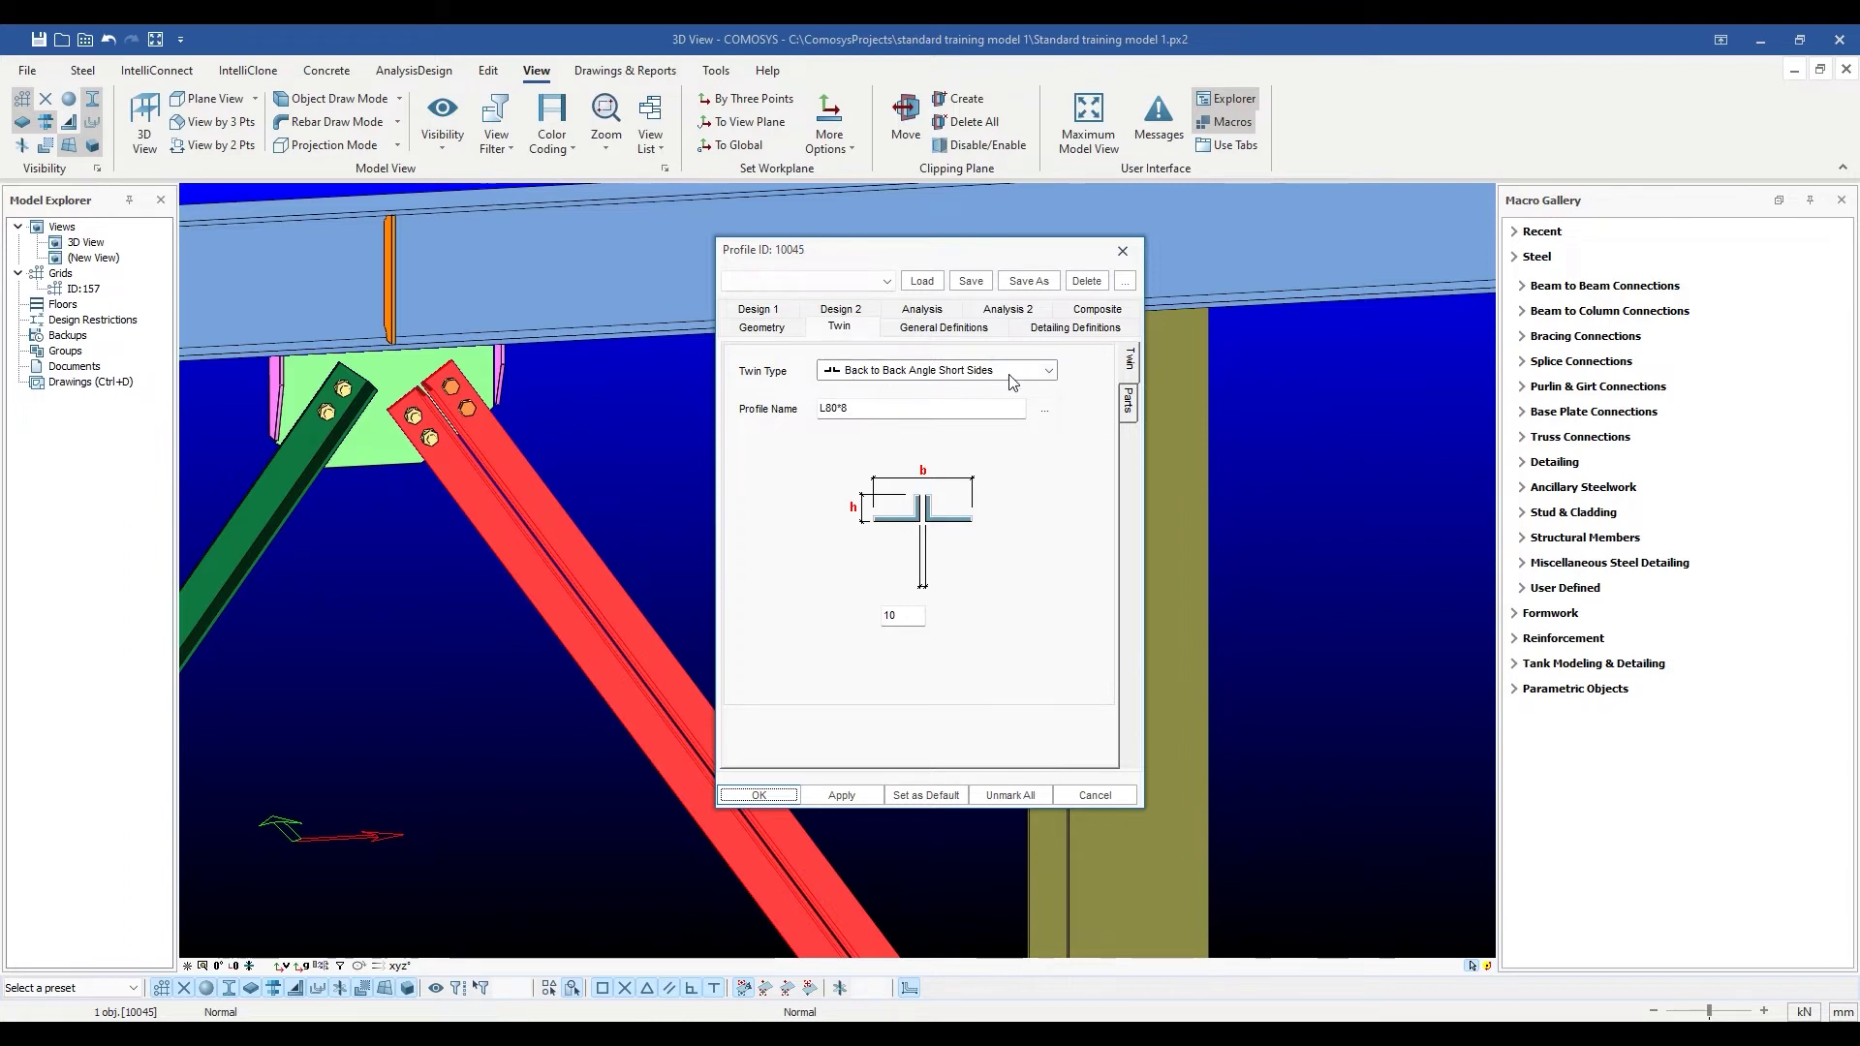
{"action": "left_click", "coordinate": [1048, 371]}
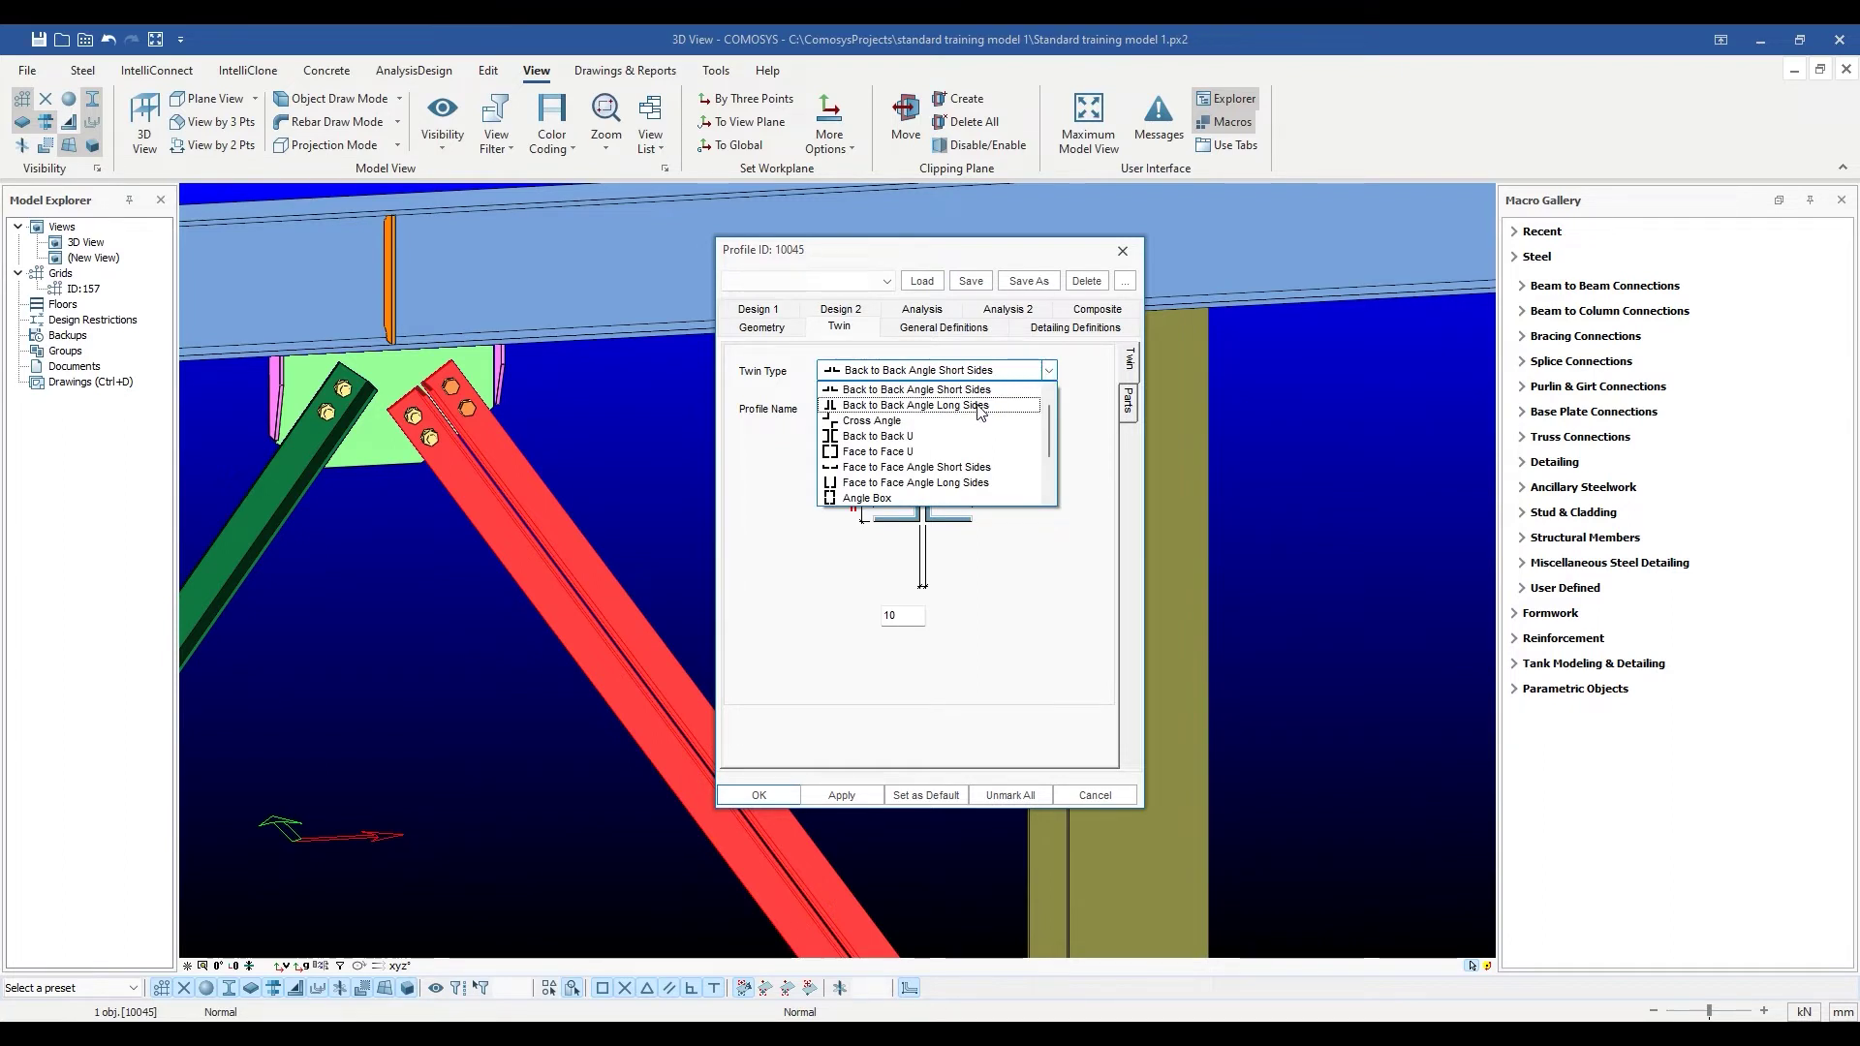
{"action": "left_click", "coordinate": [1050, 372]}
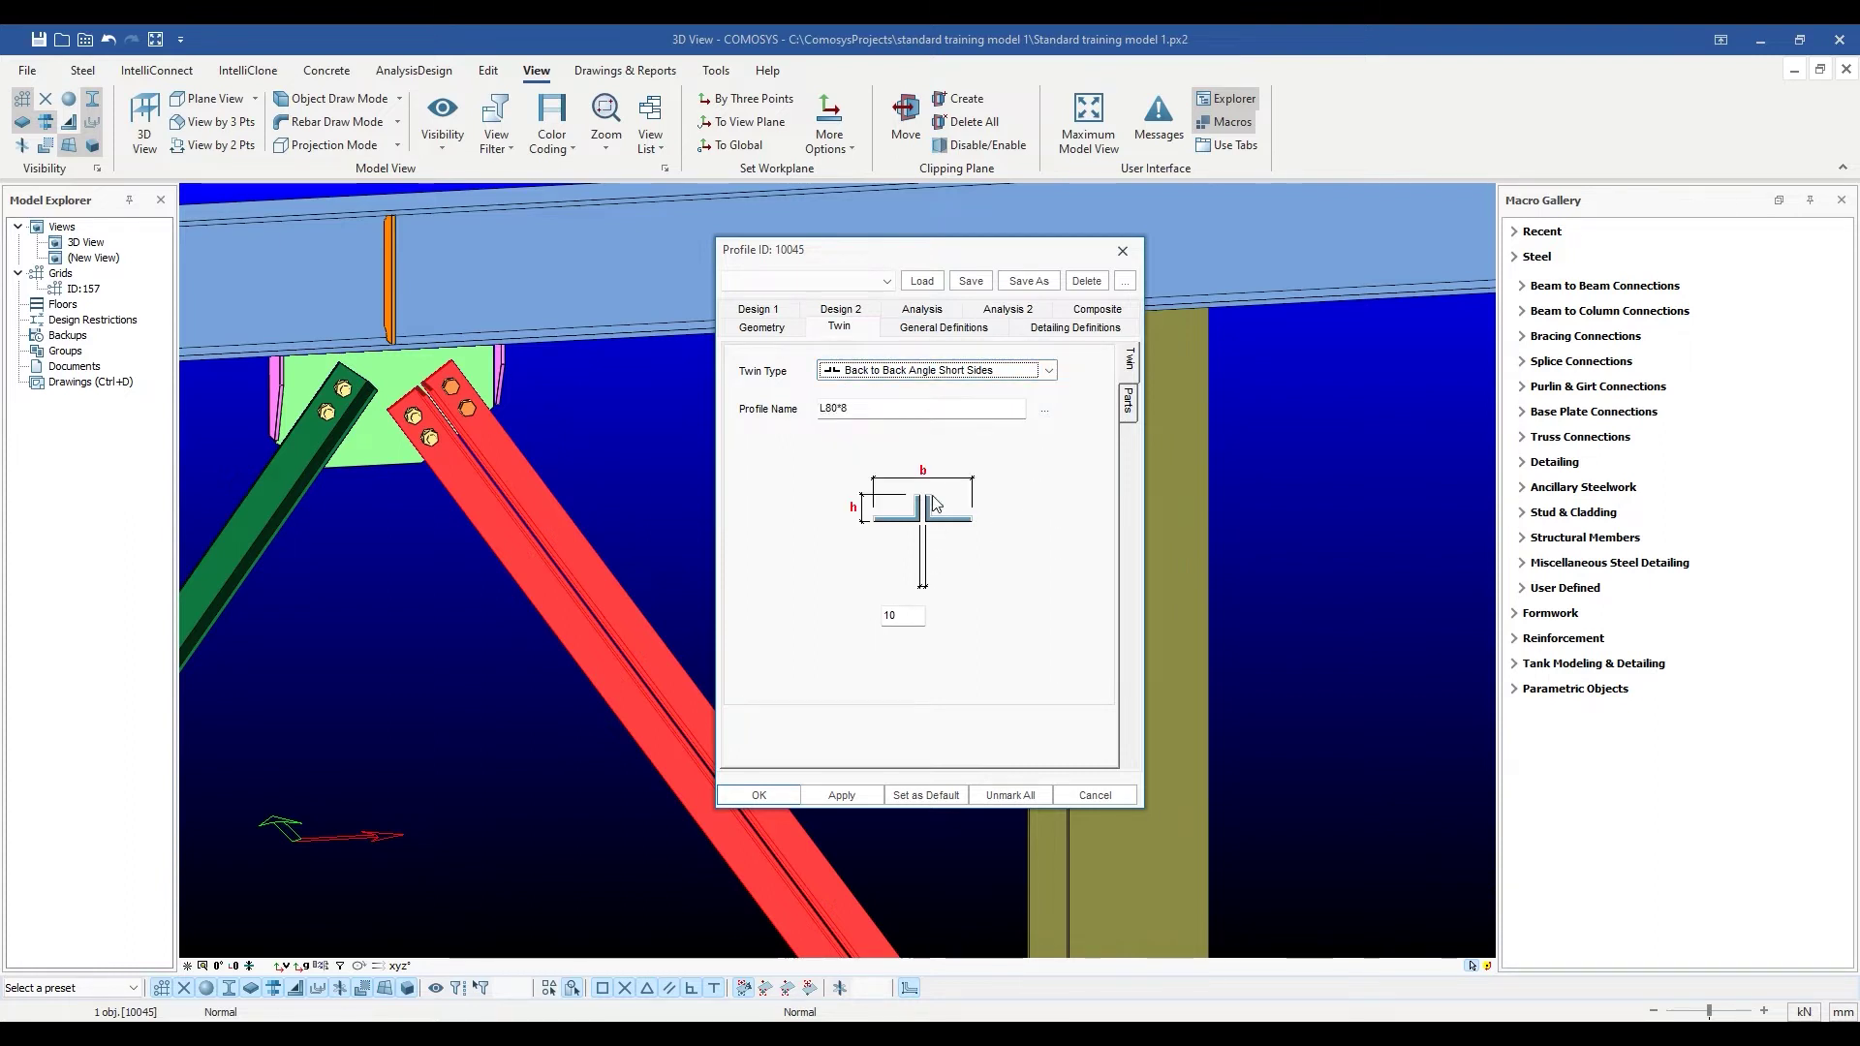
{"action": "left_click", "coordinate": [1049, 373]}
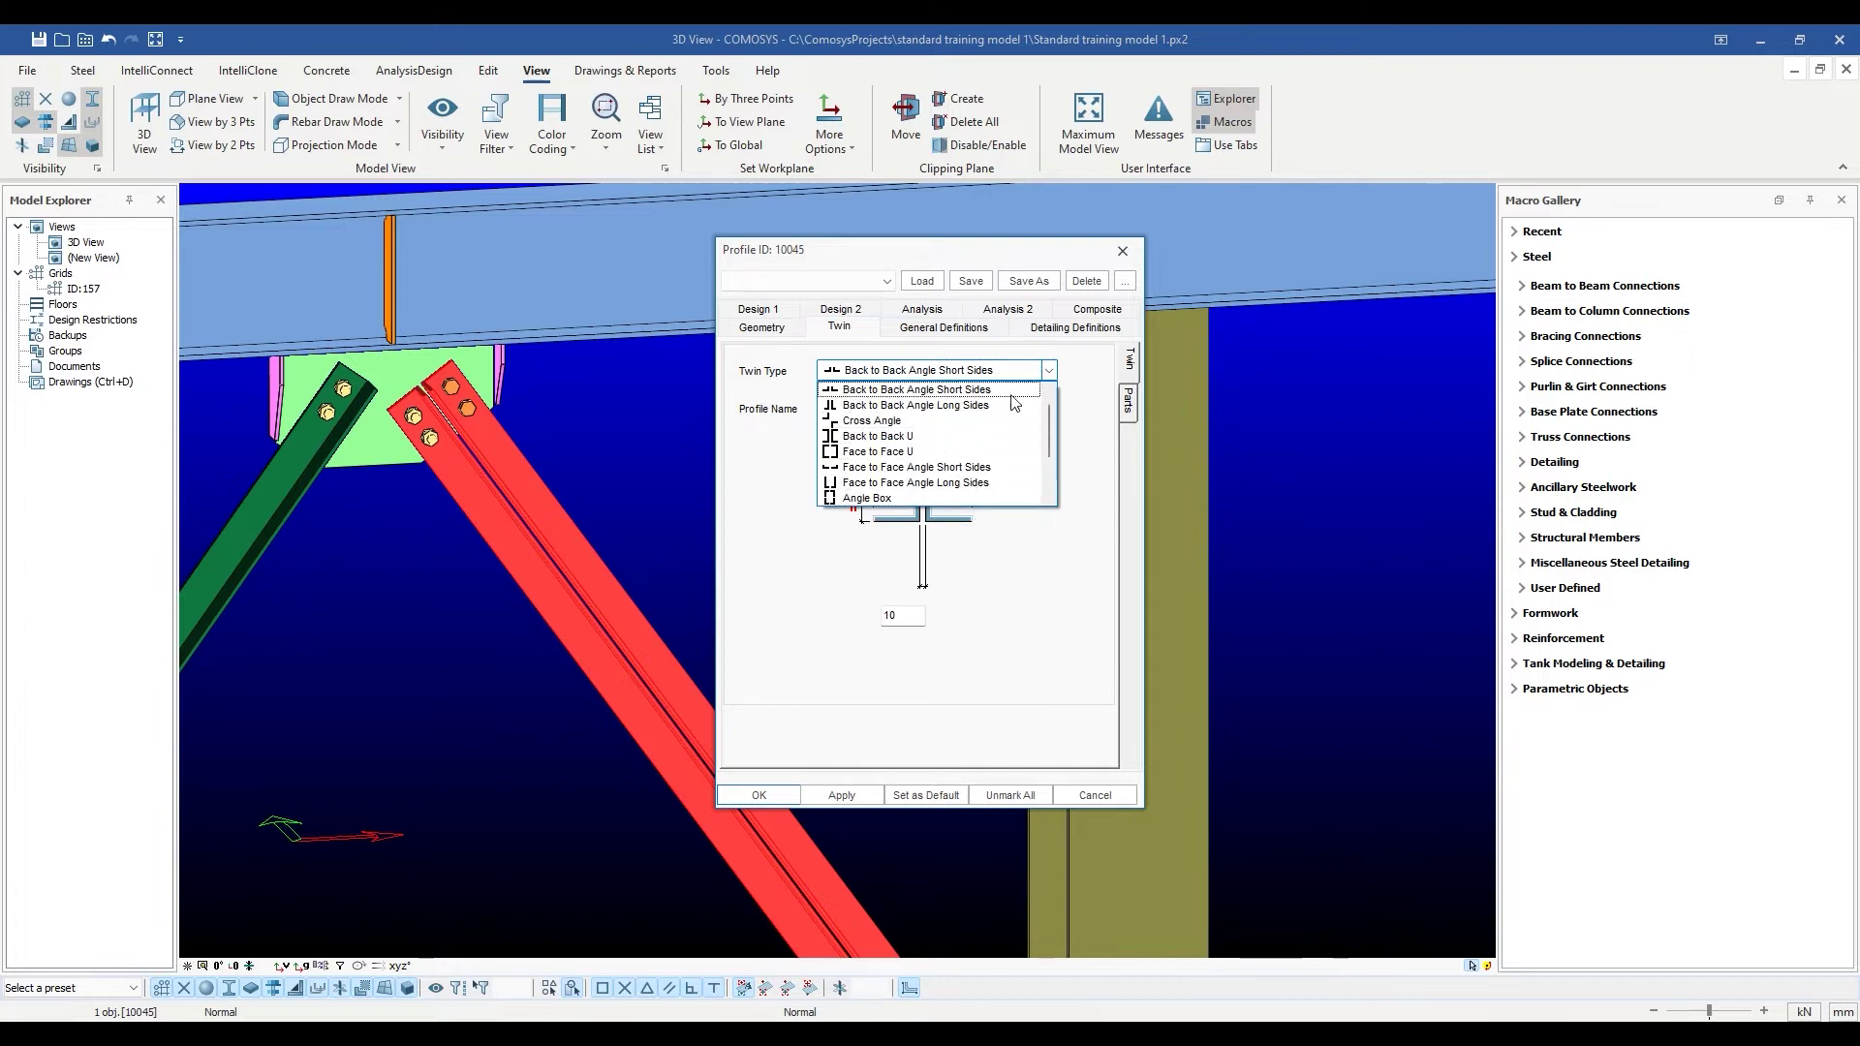
{"action": "left_click", "coordinate": [1047, 378]}
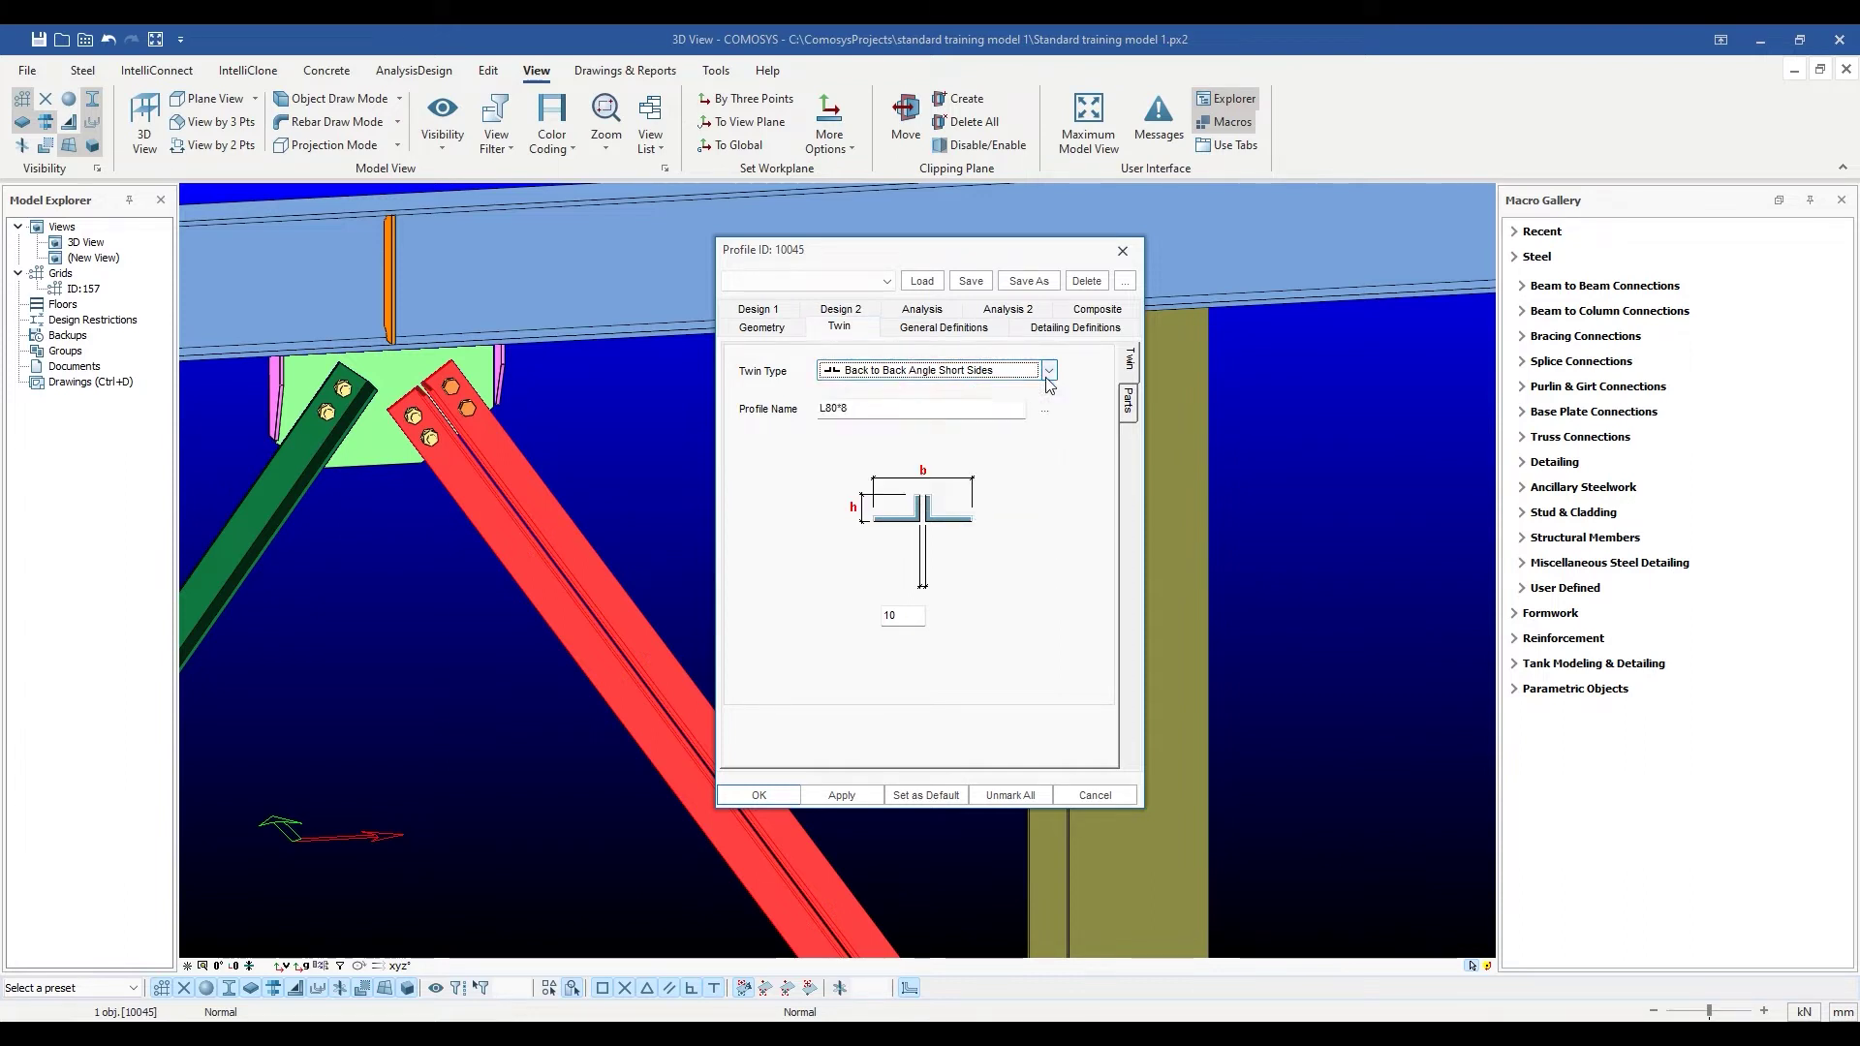
Close the brace properties and zoom and orbit around the gusset to show both braces.
{"action": "left_click", "coordinate": [758, 795]}
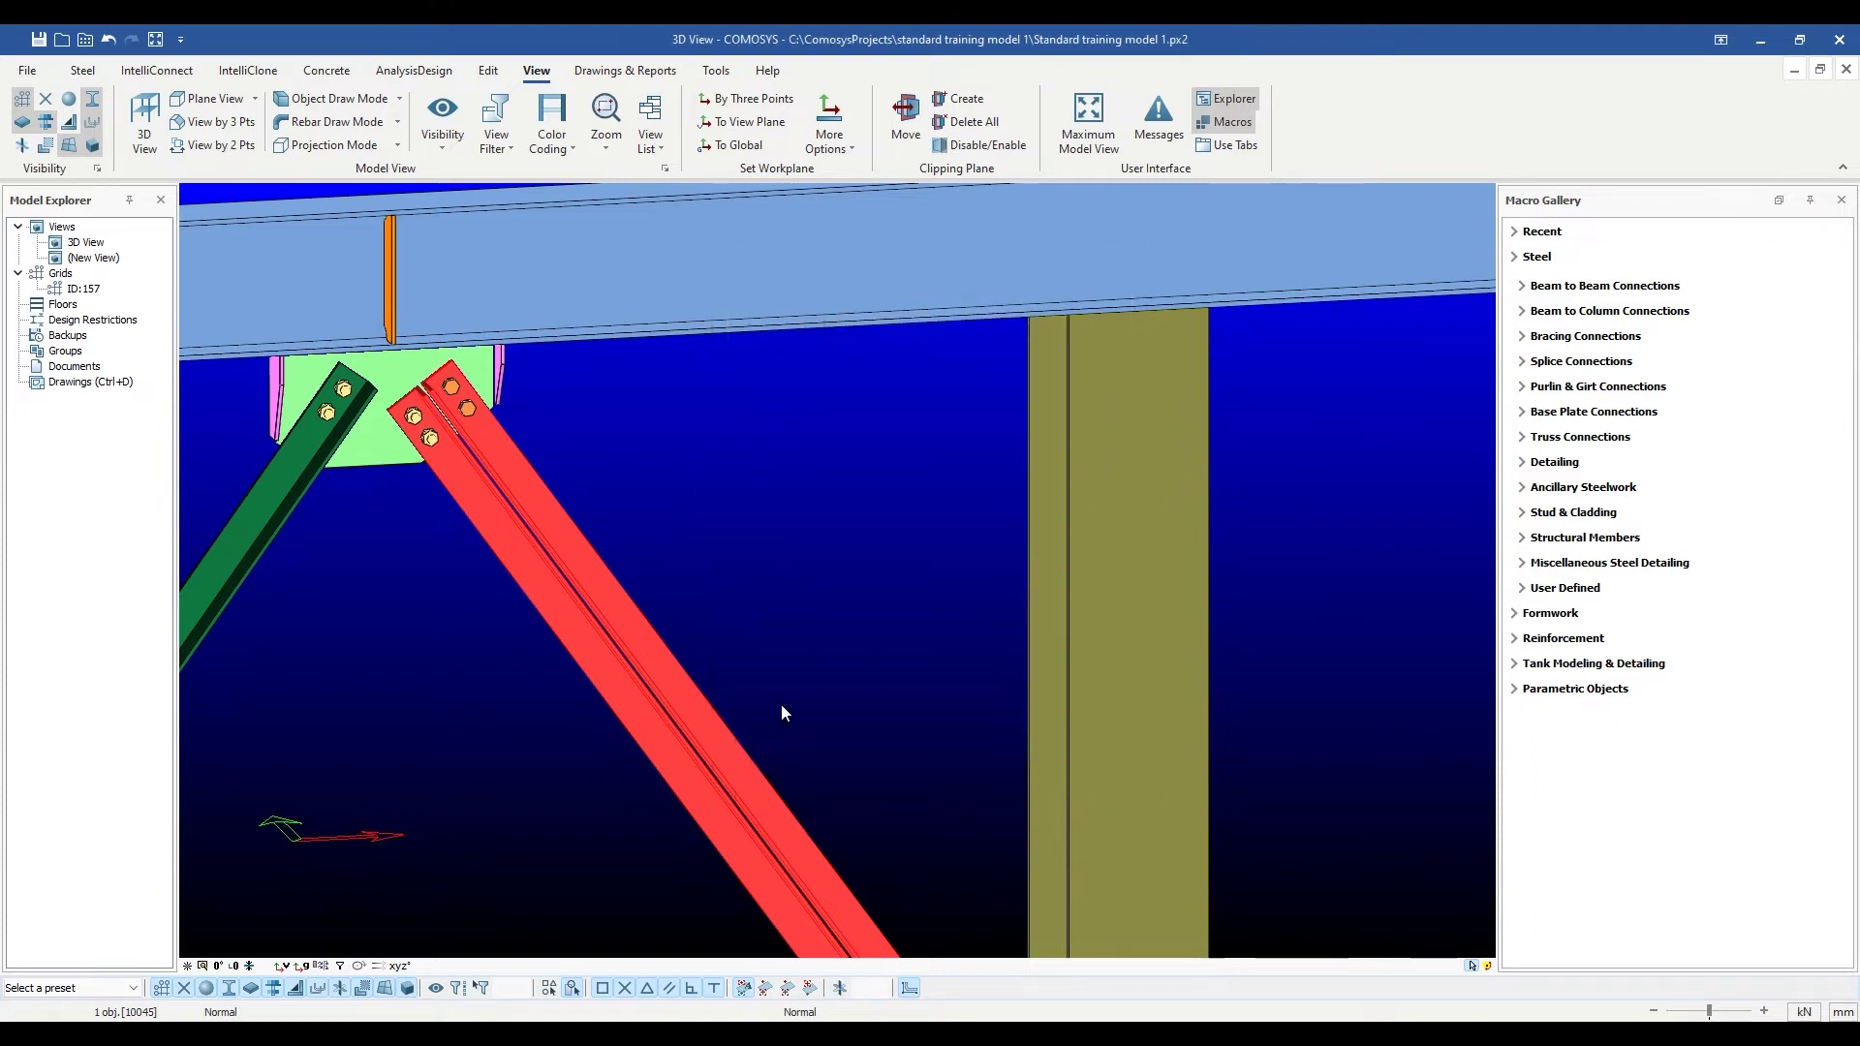
{"action": "scroll", "coordinate": [781, 713], "scroll_direction": "down", "scroll_amount": 5}
{"action": "scroll", "coordinate": [651, 355], "scroll_direction": "up", "scroll_amount": 3}
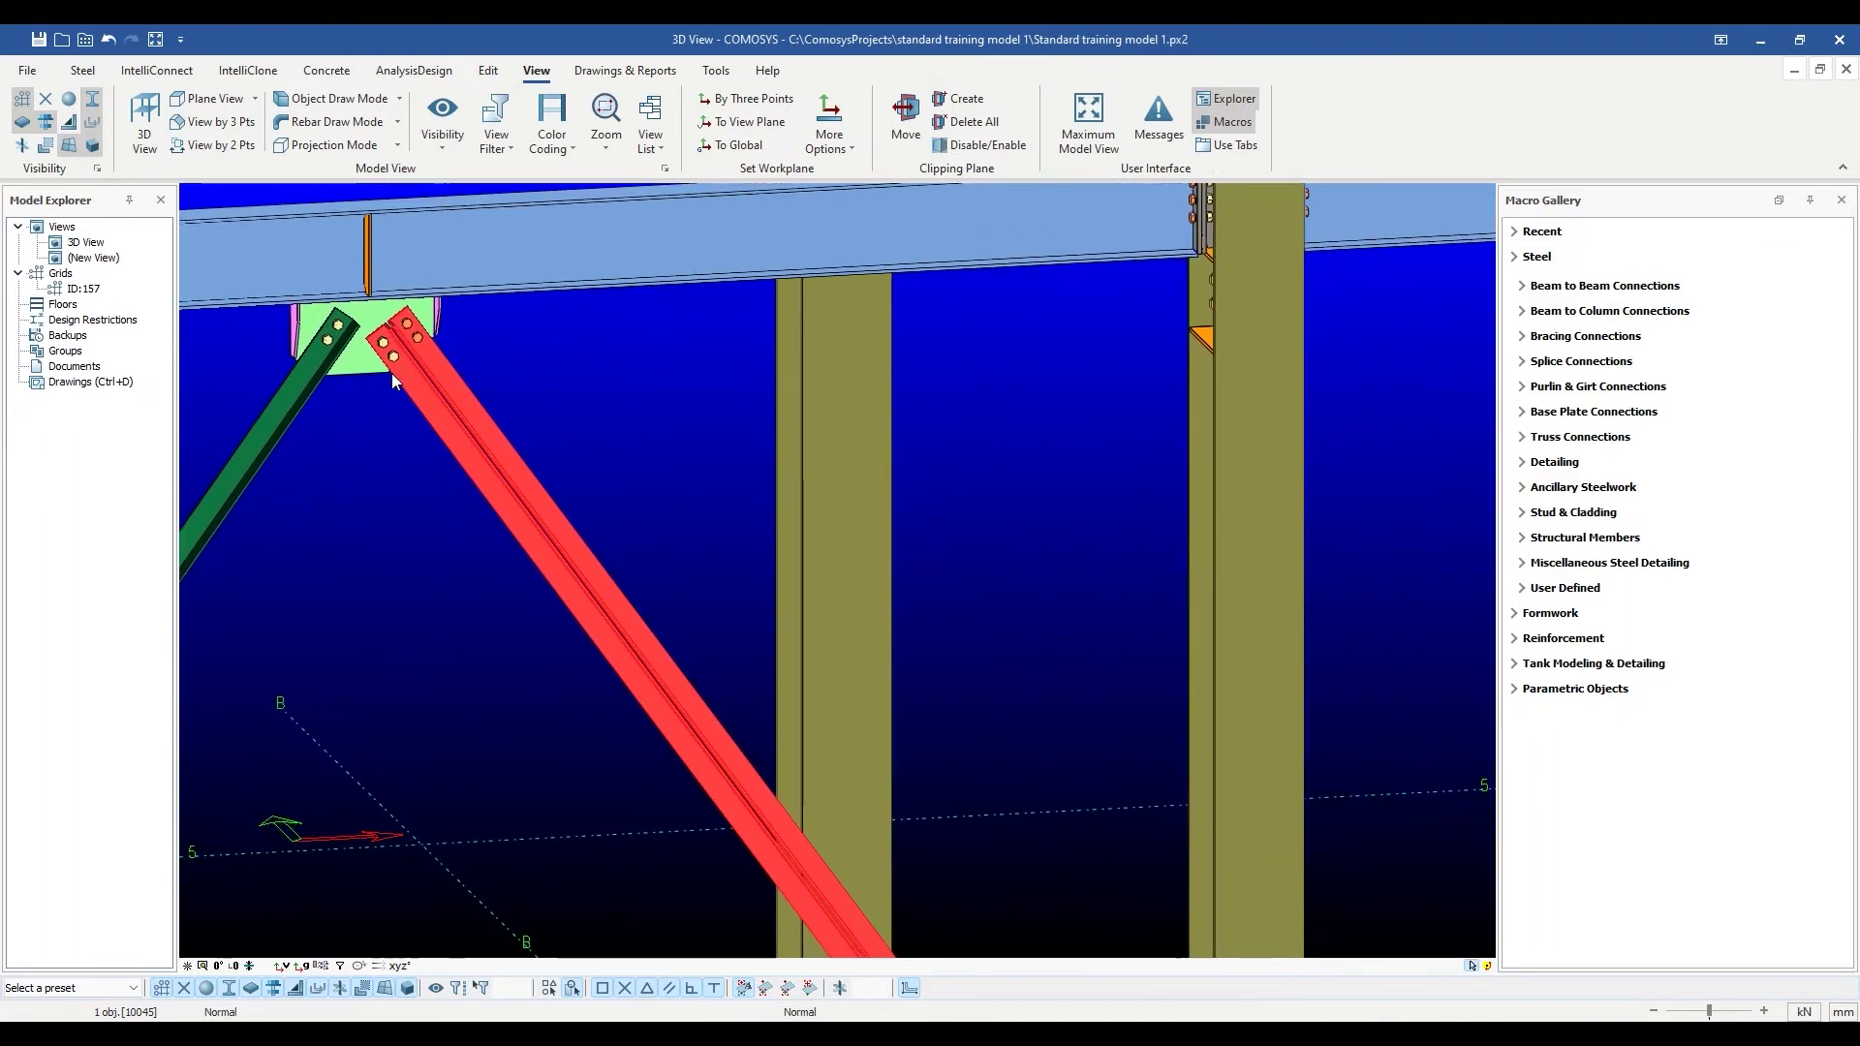
{"action": "scroll", "coordinate": [614, 529], "scroll_direction": "down", "scroll_amount": 2}
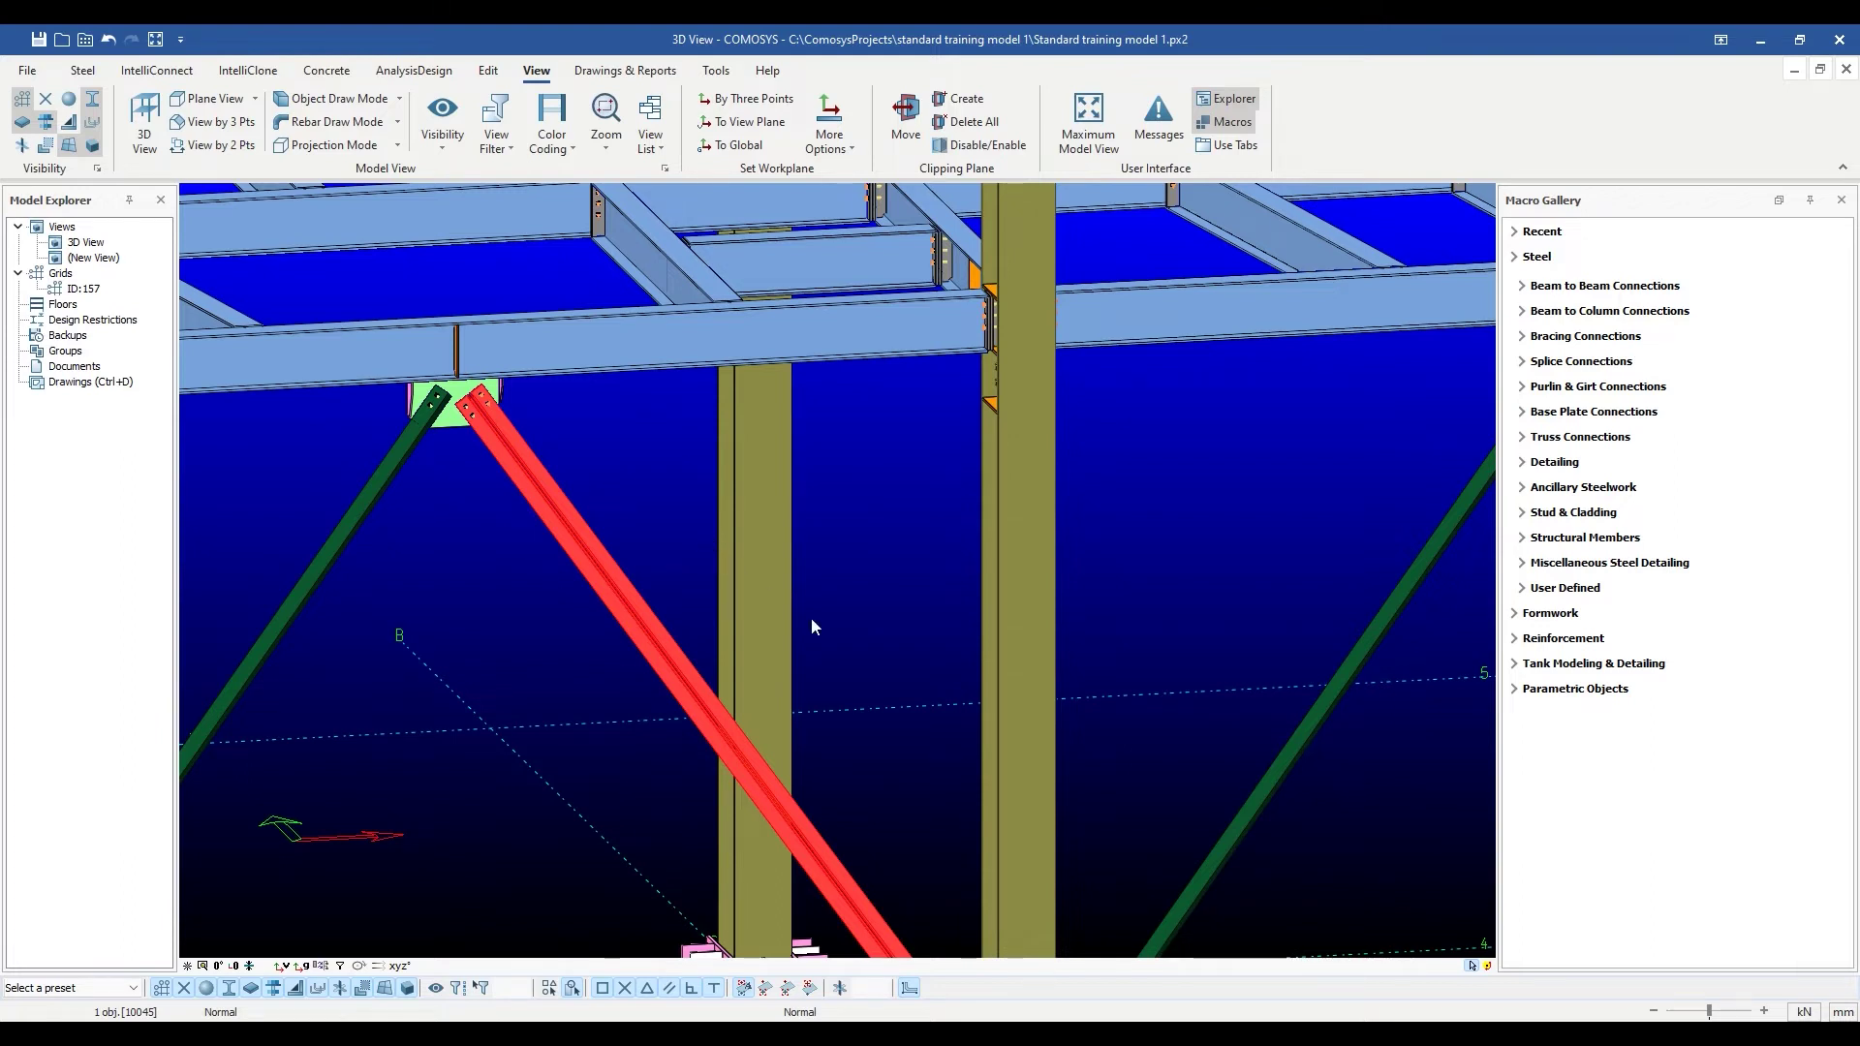
{"action": "scroll", "coordinate": [811, 618], "scroll_direction": "up", "scroll_amount": 1}
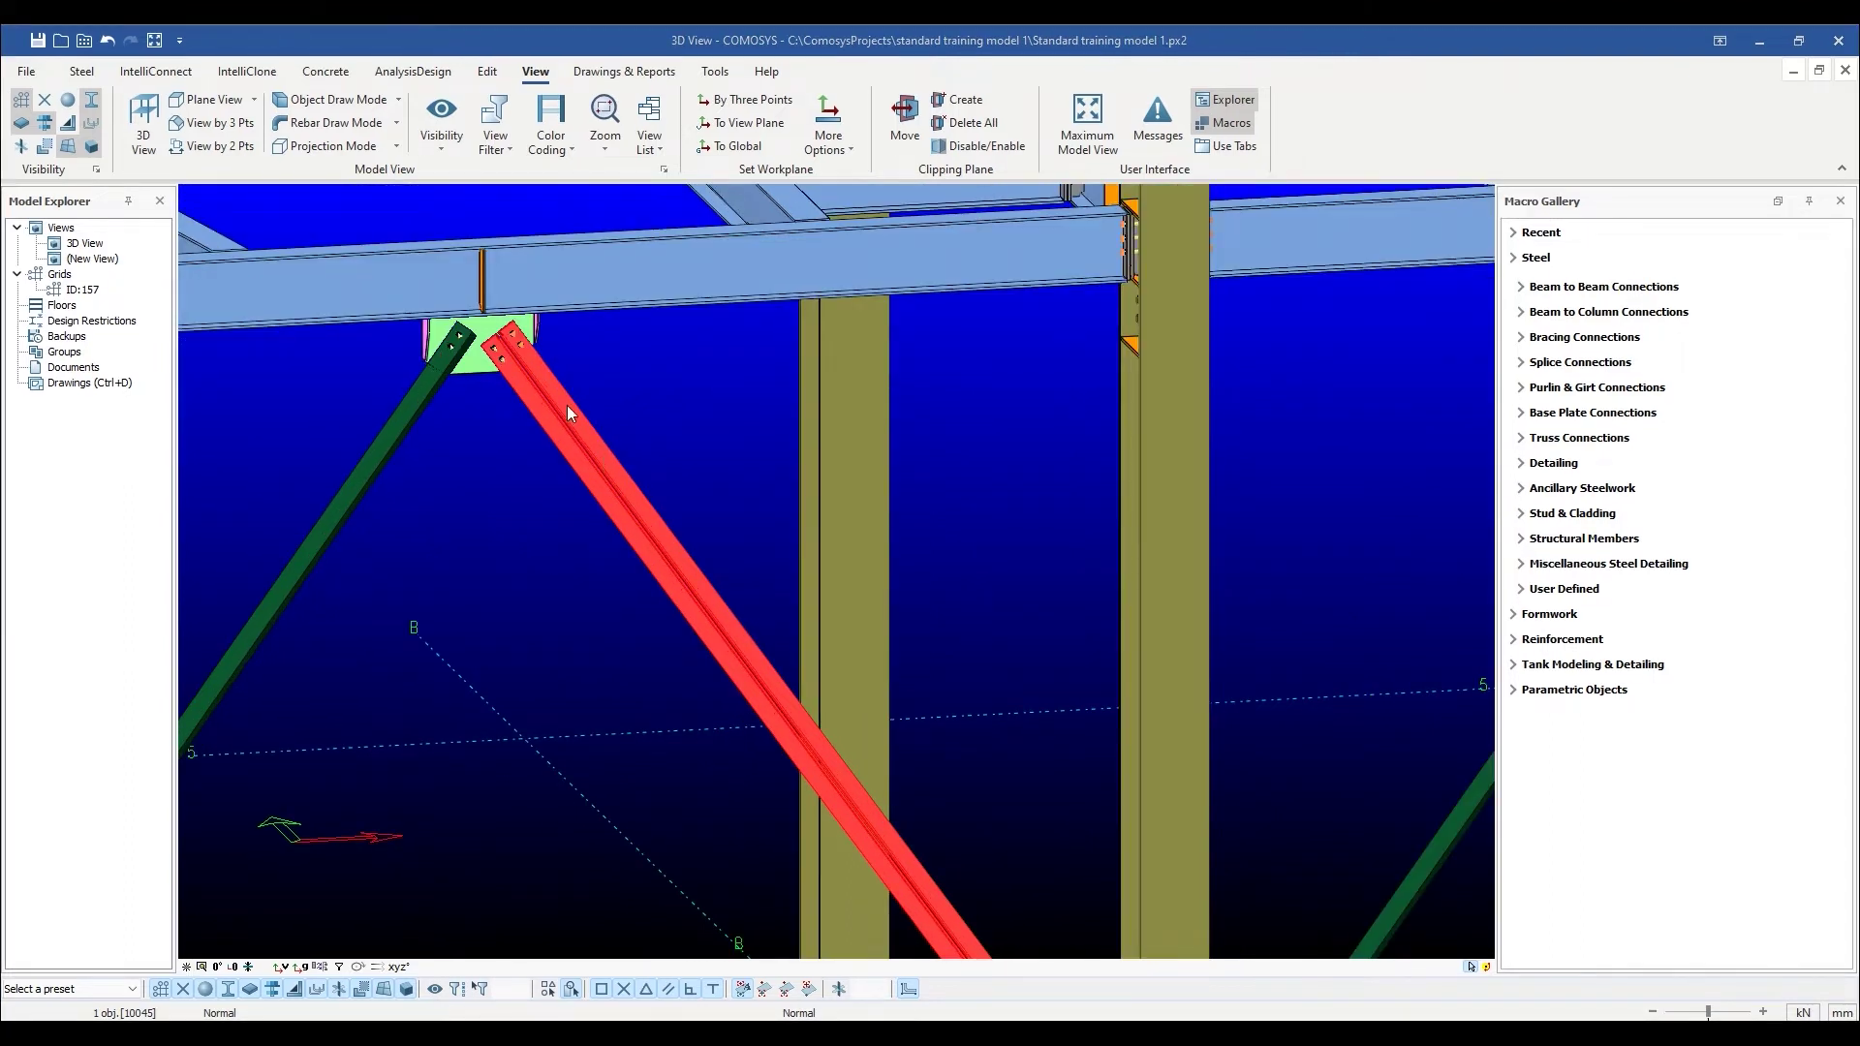
{"action": "scroll", "coordinate": [568, 409], "scroll_direction": "up", "scroll_amount": 4}
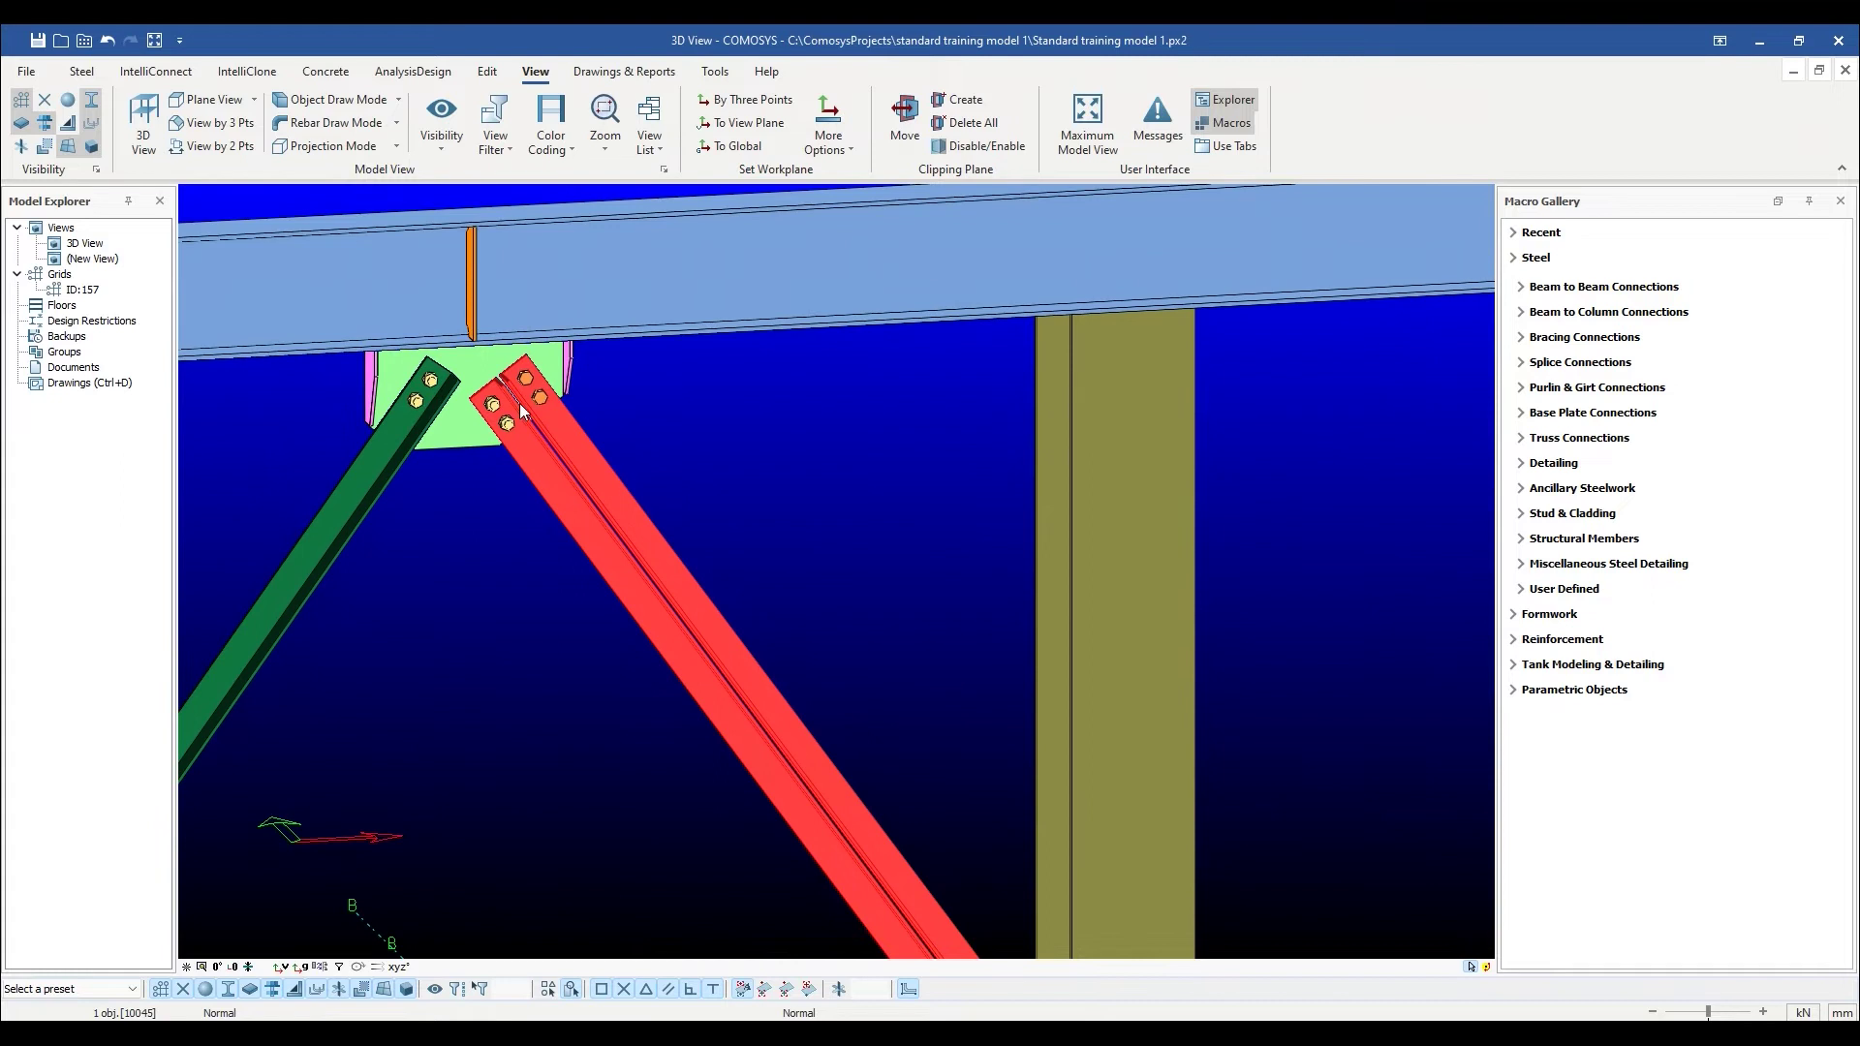
{"action": "scroll", "coordinate": [534, 405], "scroll_direction": "up", "scroll_amount": 2}
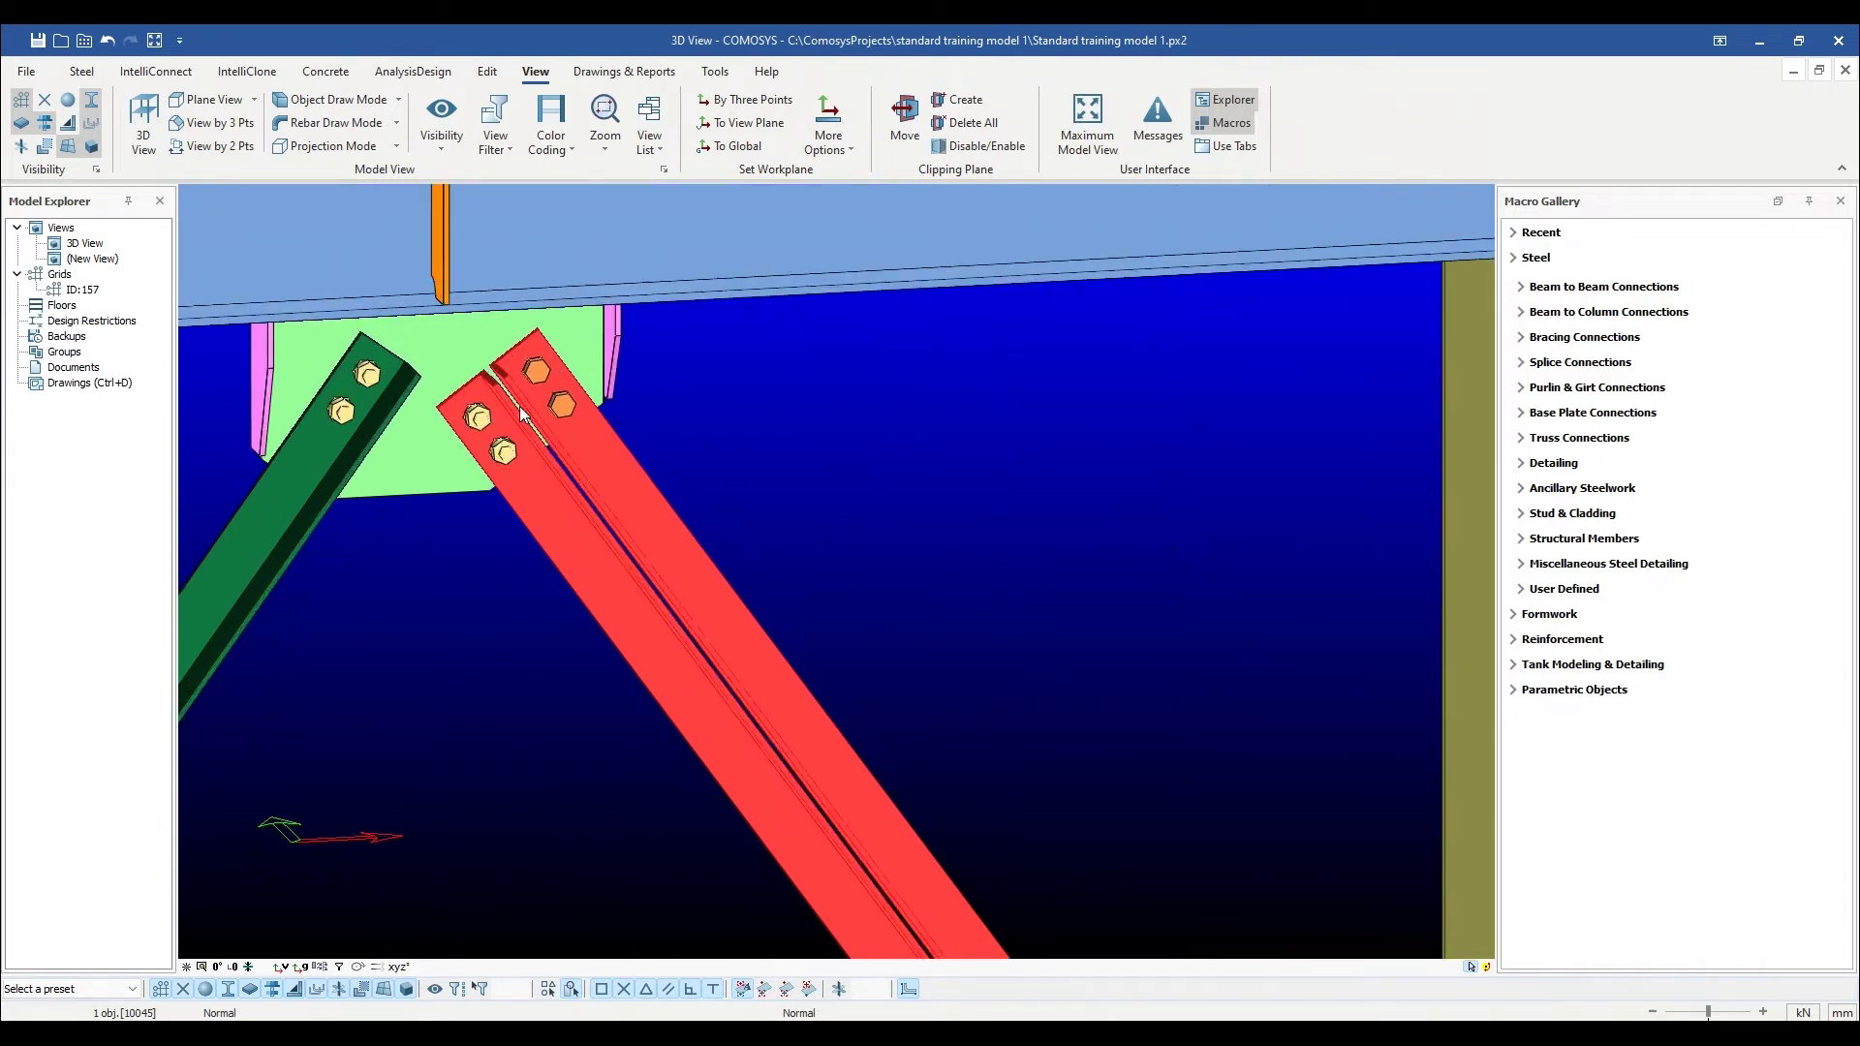
{"action": "scroll", "coordinate": [520, 426], "scroll_direction": "down", "scroll_amount": 1}
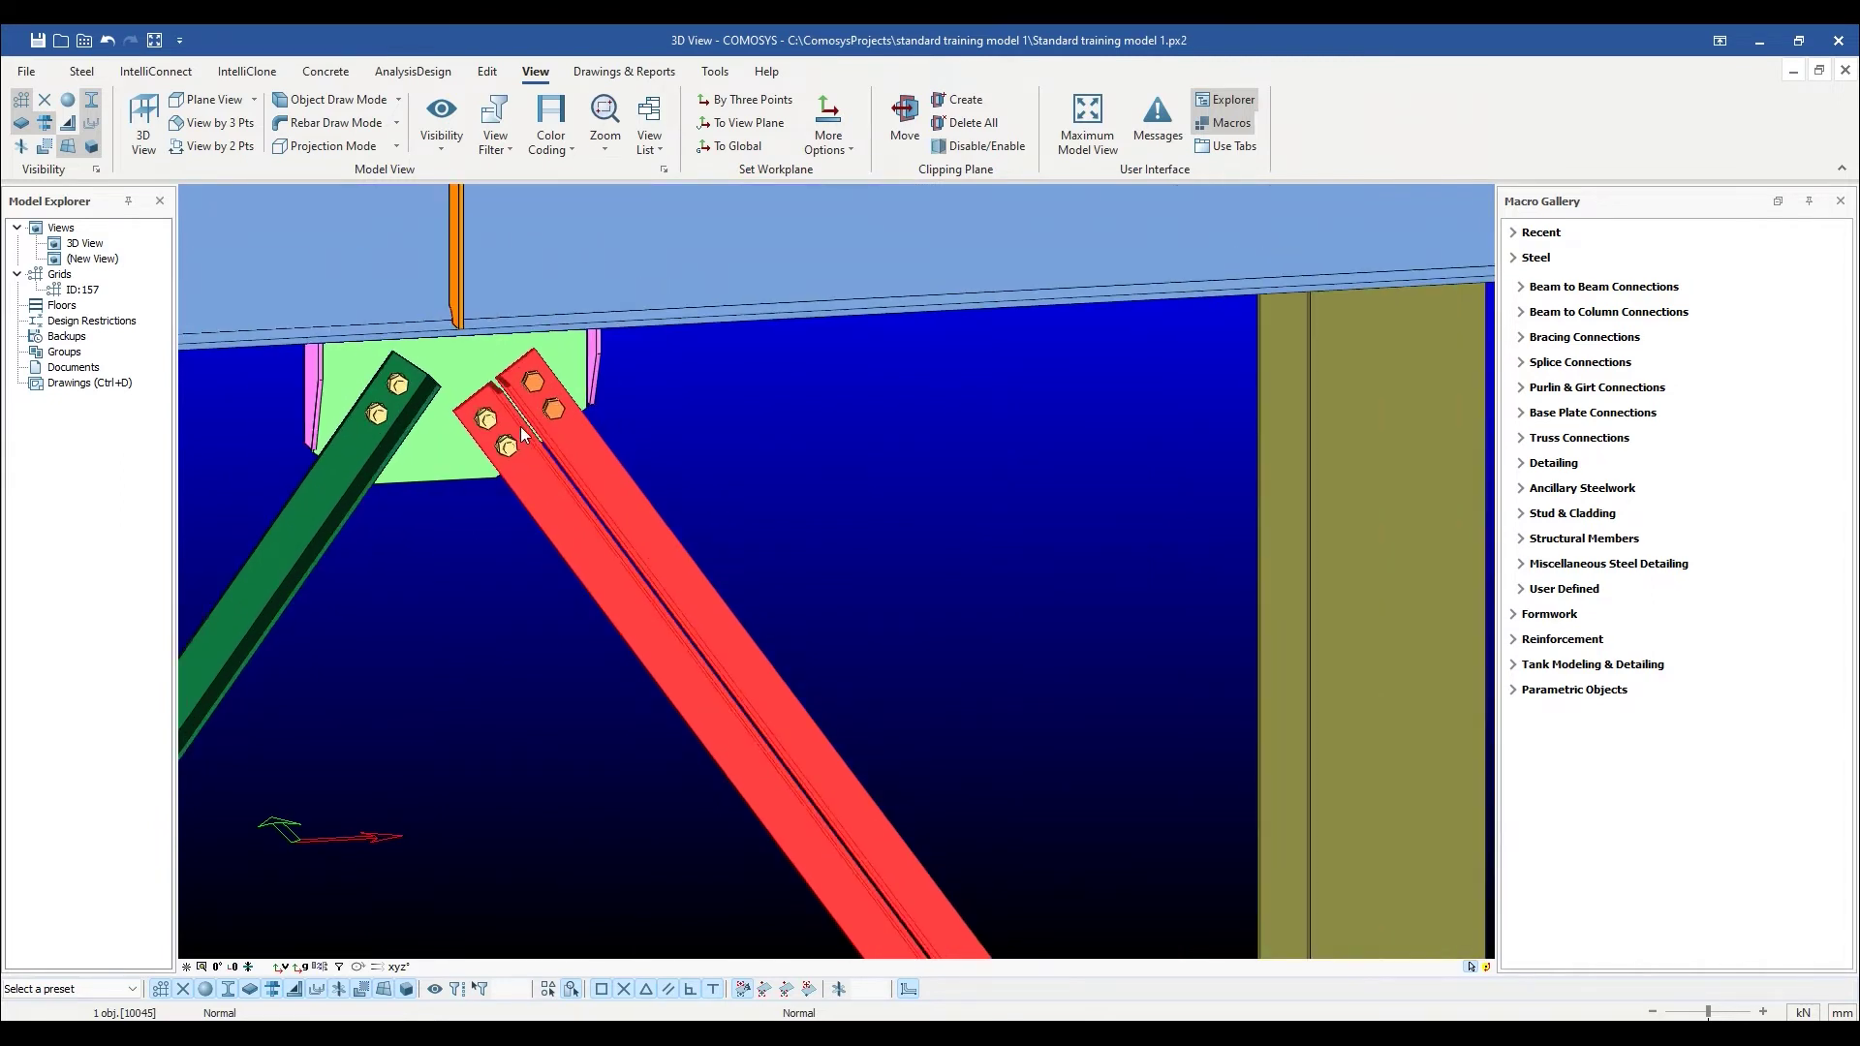
{"action": "mouse_move", "coordinate": [570, 469]}
{"action": "middle_mouse_down"}
{"action": "mouse_move", "coordinate": [573, 553]}
{"action": "mouse_move", "coordinate": [566, 434]}
{"action": "middle_mouse_up"}
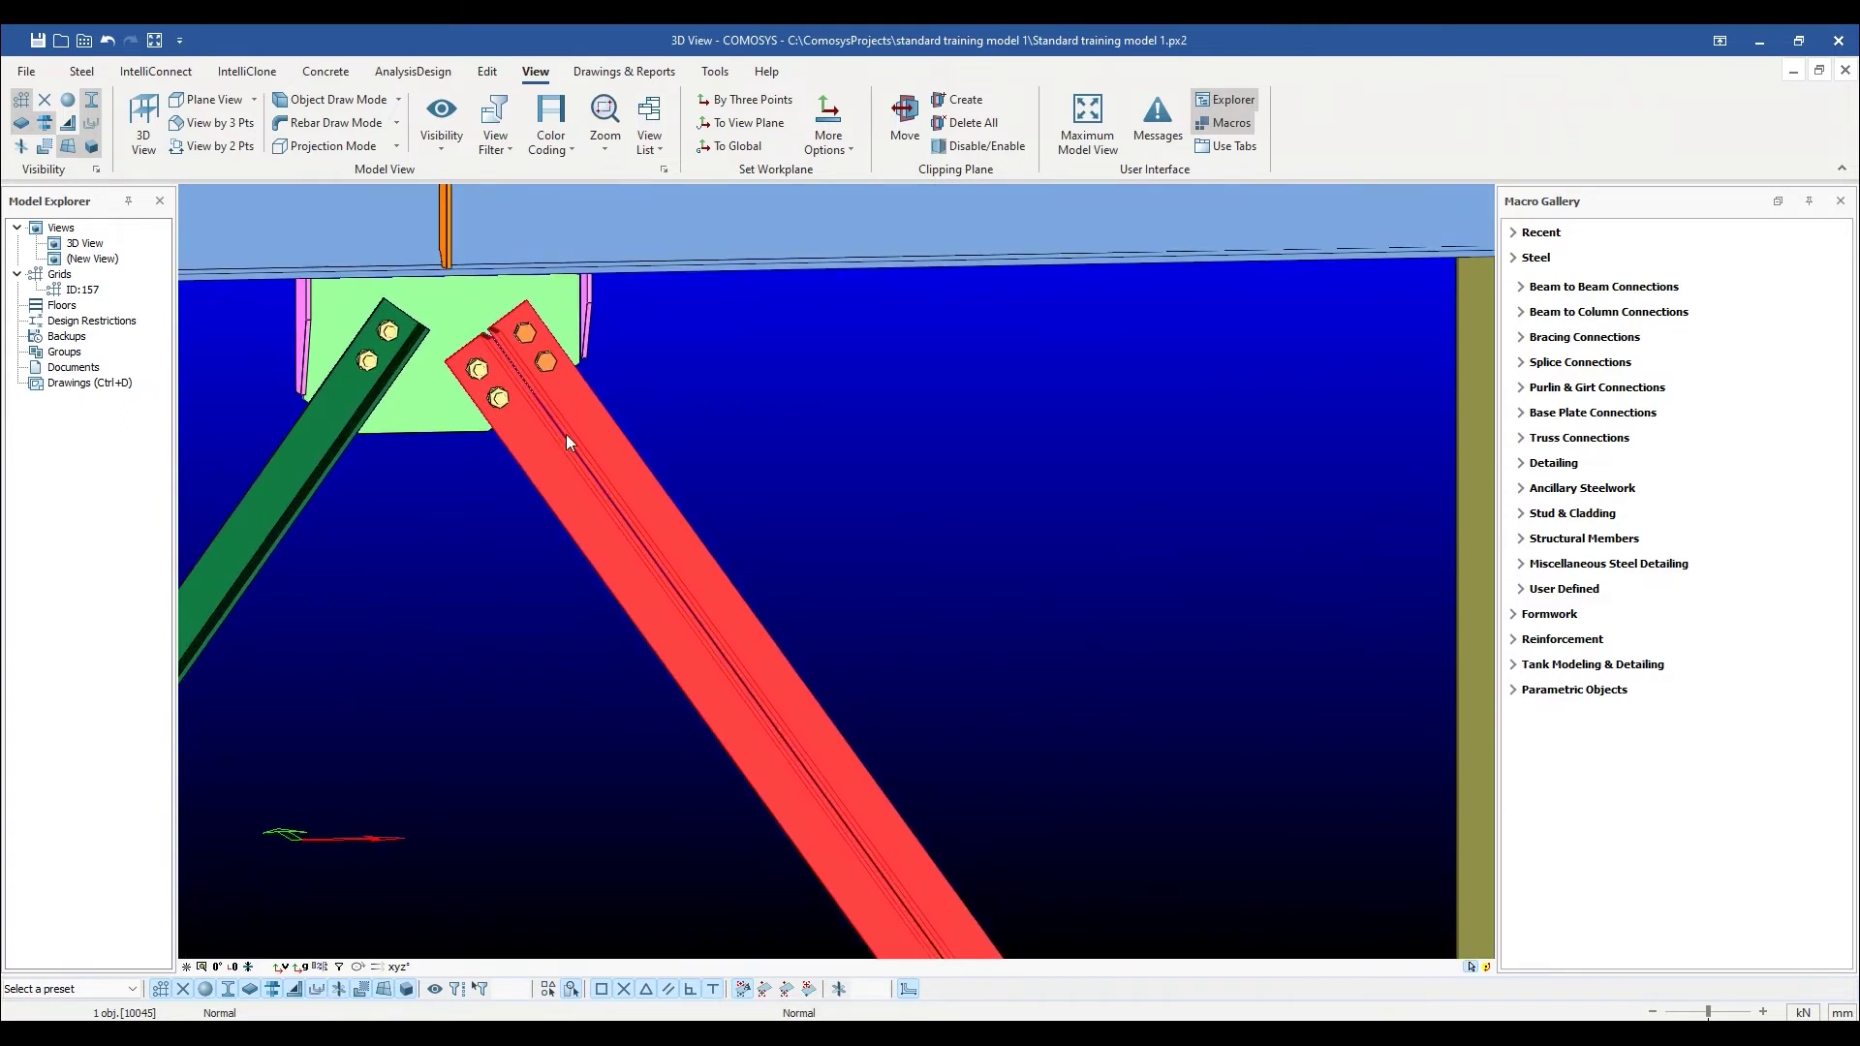
{"action": "scroll", "coordinate": [510, 377], "scroll_direction": "down", "scroll_amount": 2}
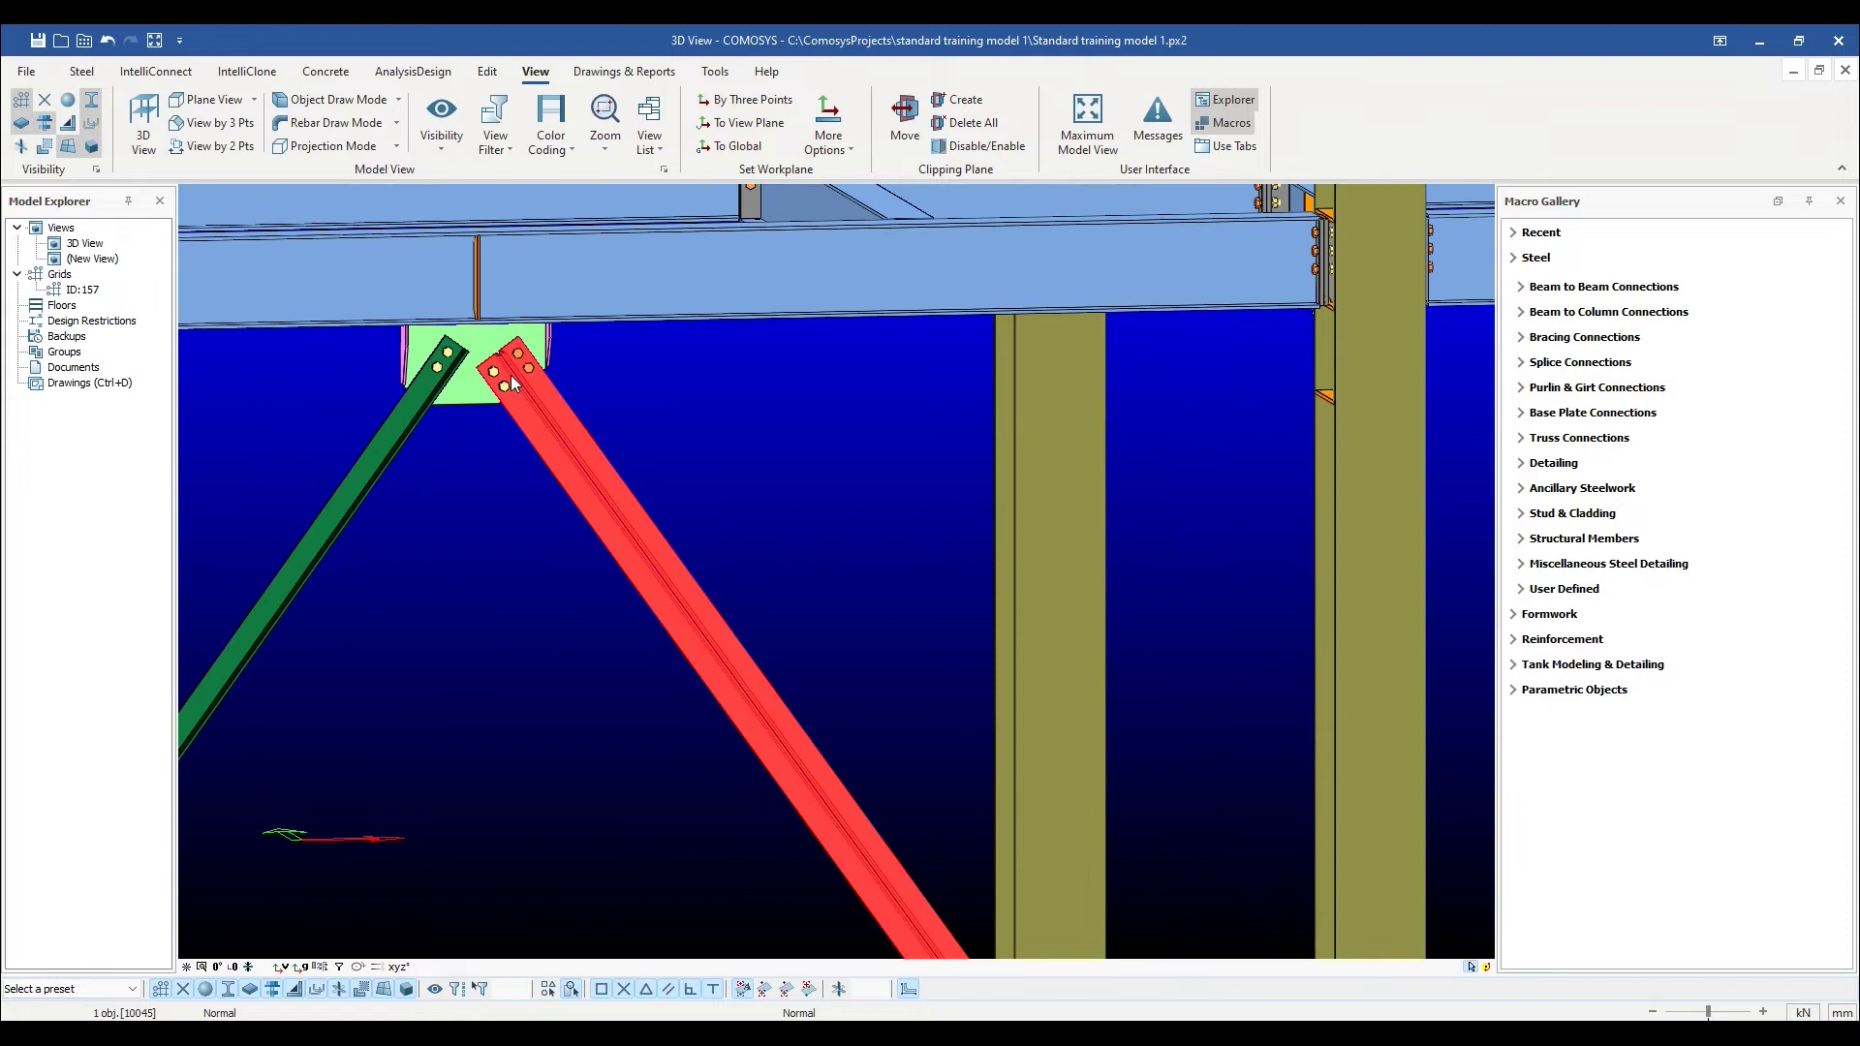
{"action": "middle_click_drag", "start_coordinate": [660, 550], "coordinate": [947, 690]}
{"action": "scroll", "coordinate": [923, 816], "scroll_direction": "up", "scroll_amount": 2}
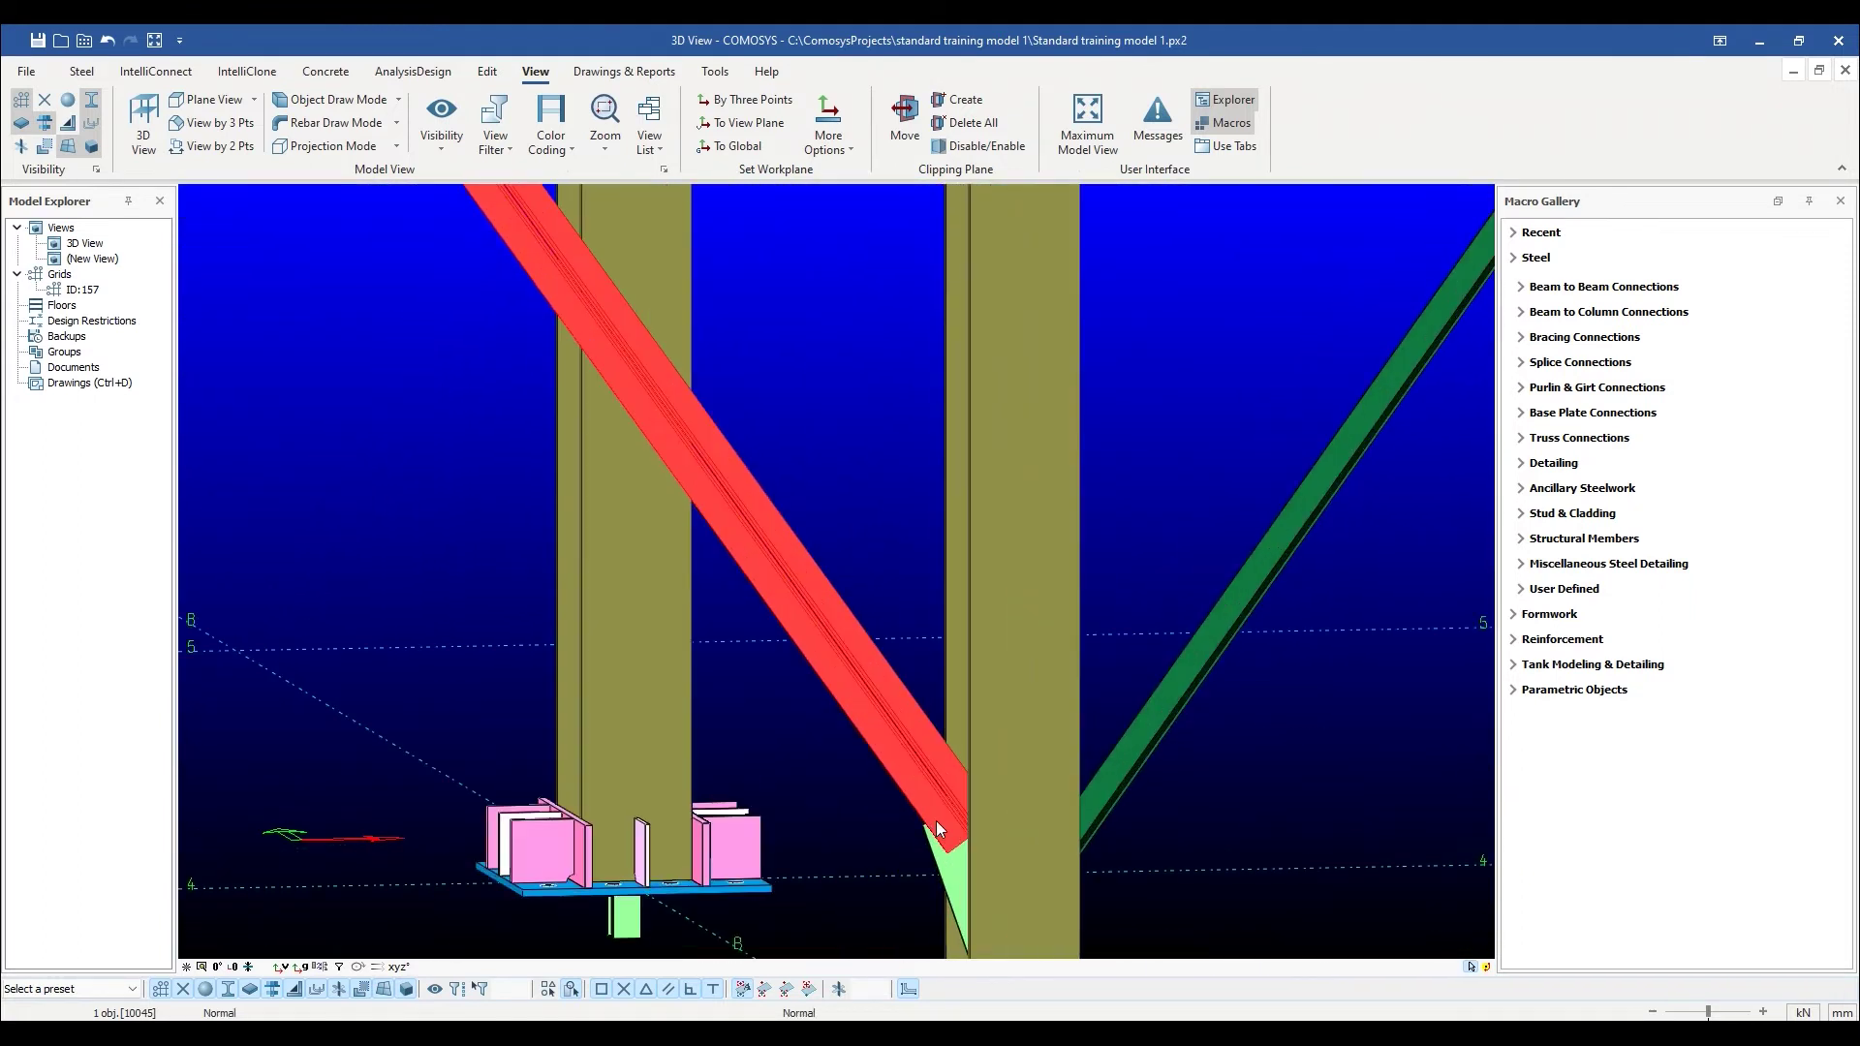
{"action": "scroll", "coordinate": [950, 822], "scroll_direction": "down", "scroll_amount": 4}
{"action": "scroll", "coordinate": [829, 695], "scroll_direction": "up", "scroll_amount": 3}
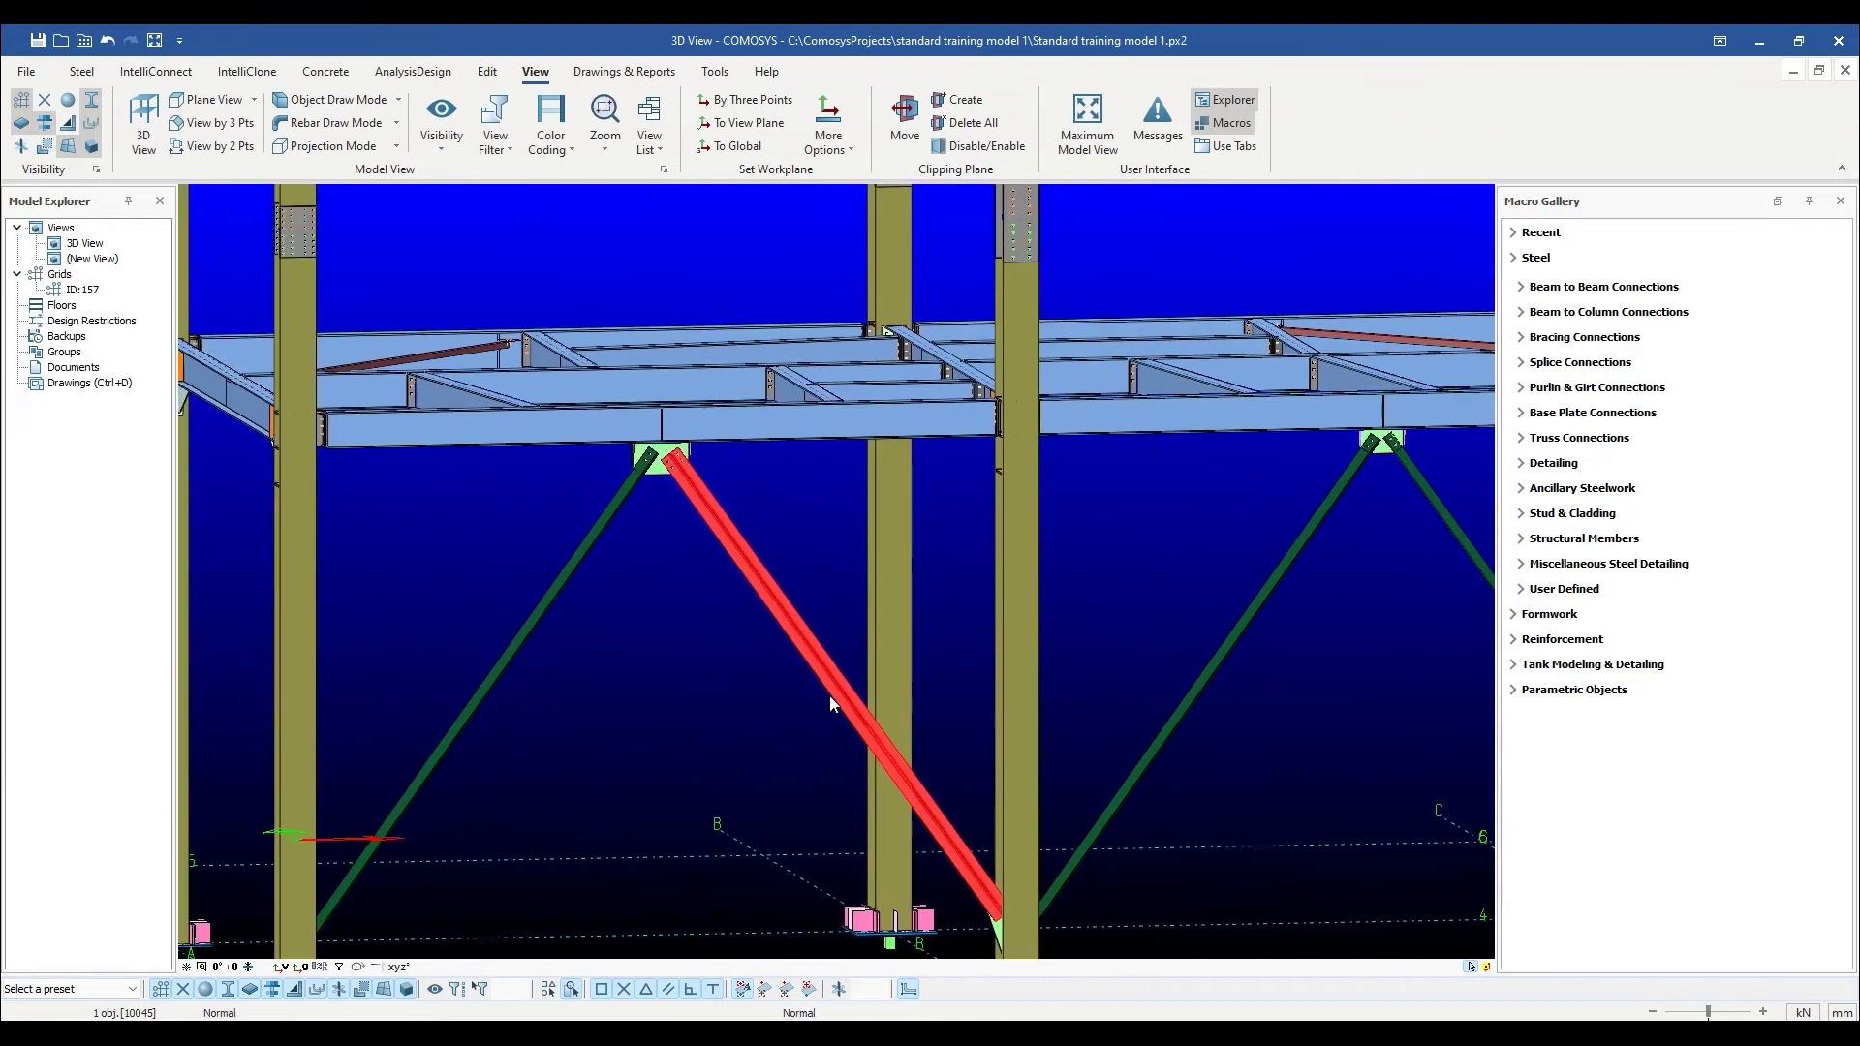
Inspect the first L80*8 part on the red brace's Parts tab, then close the dialog.
{"action": "double_click", "coordinate": [770, 572]}
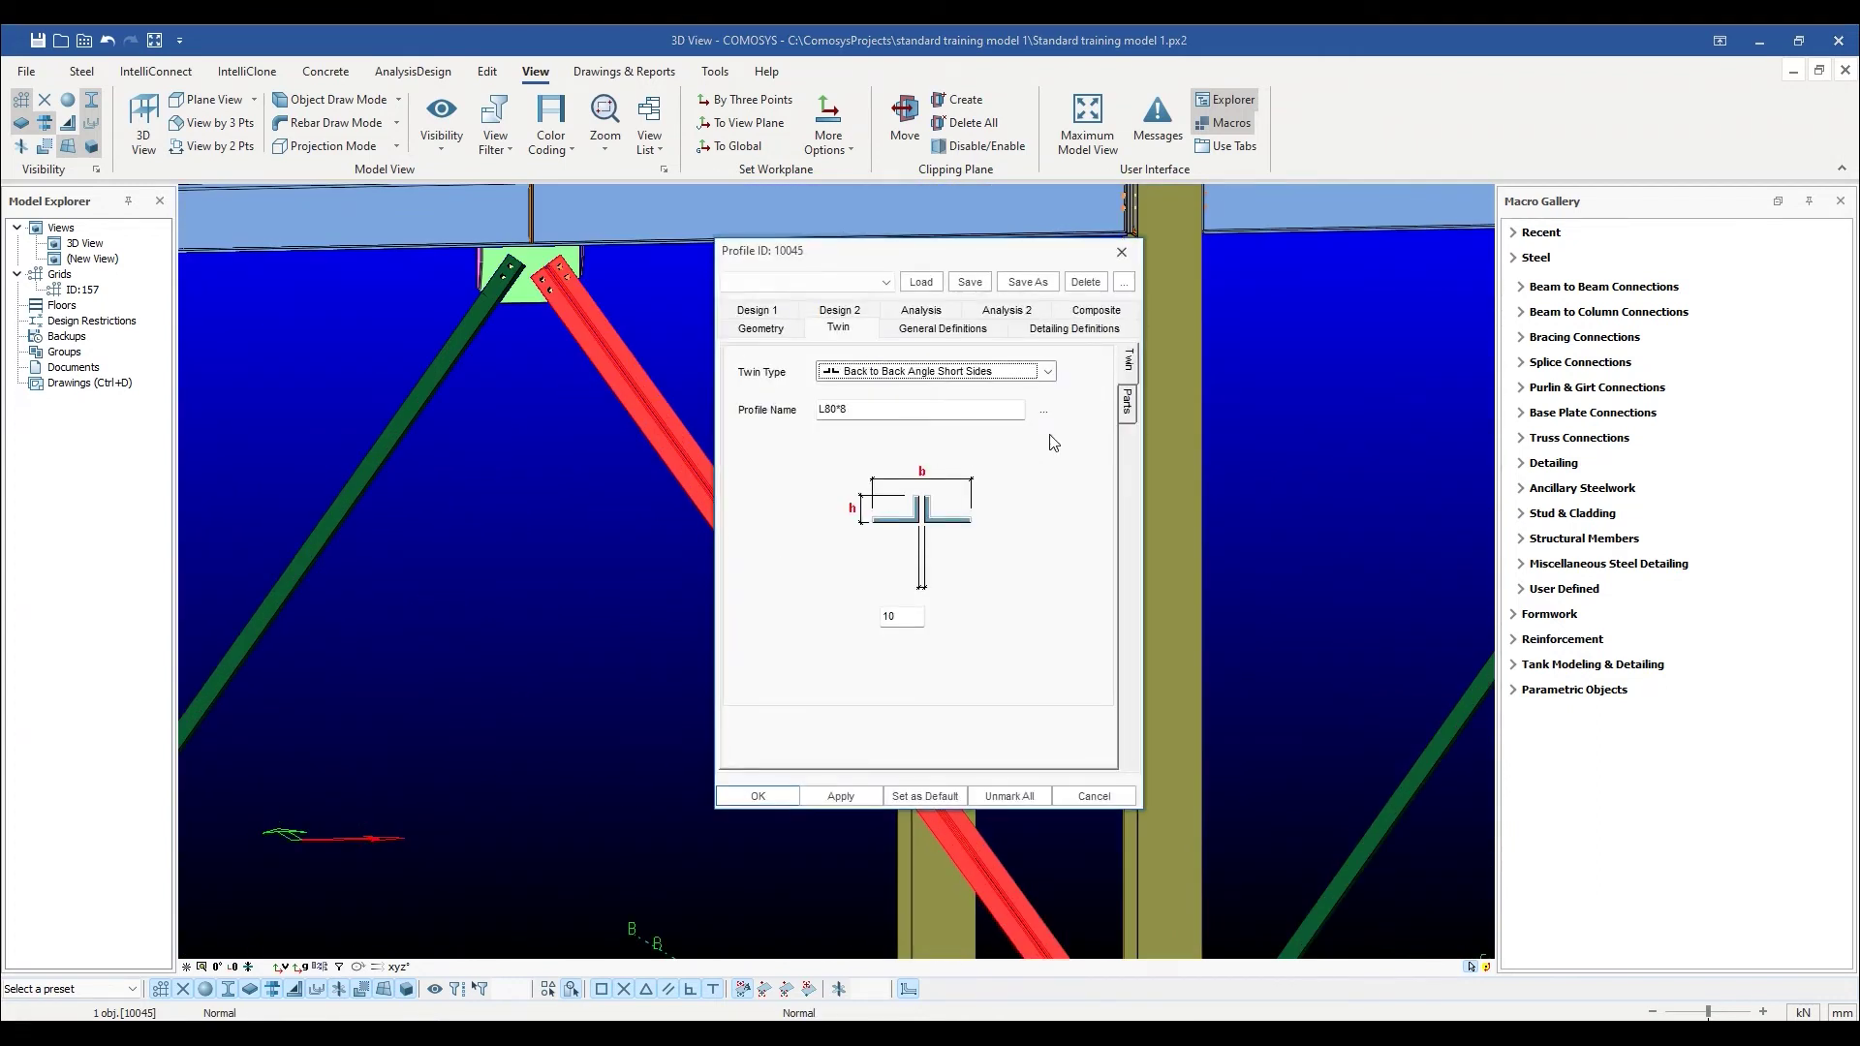
{"action": "left_click", "coordinate": [1128, 405]}
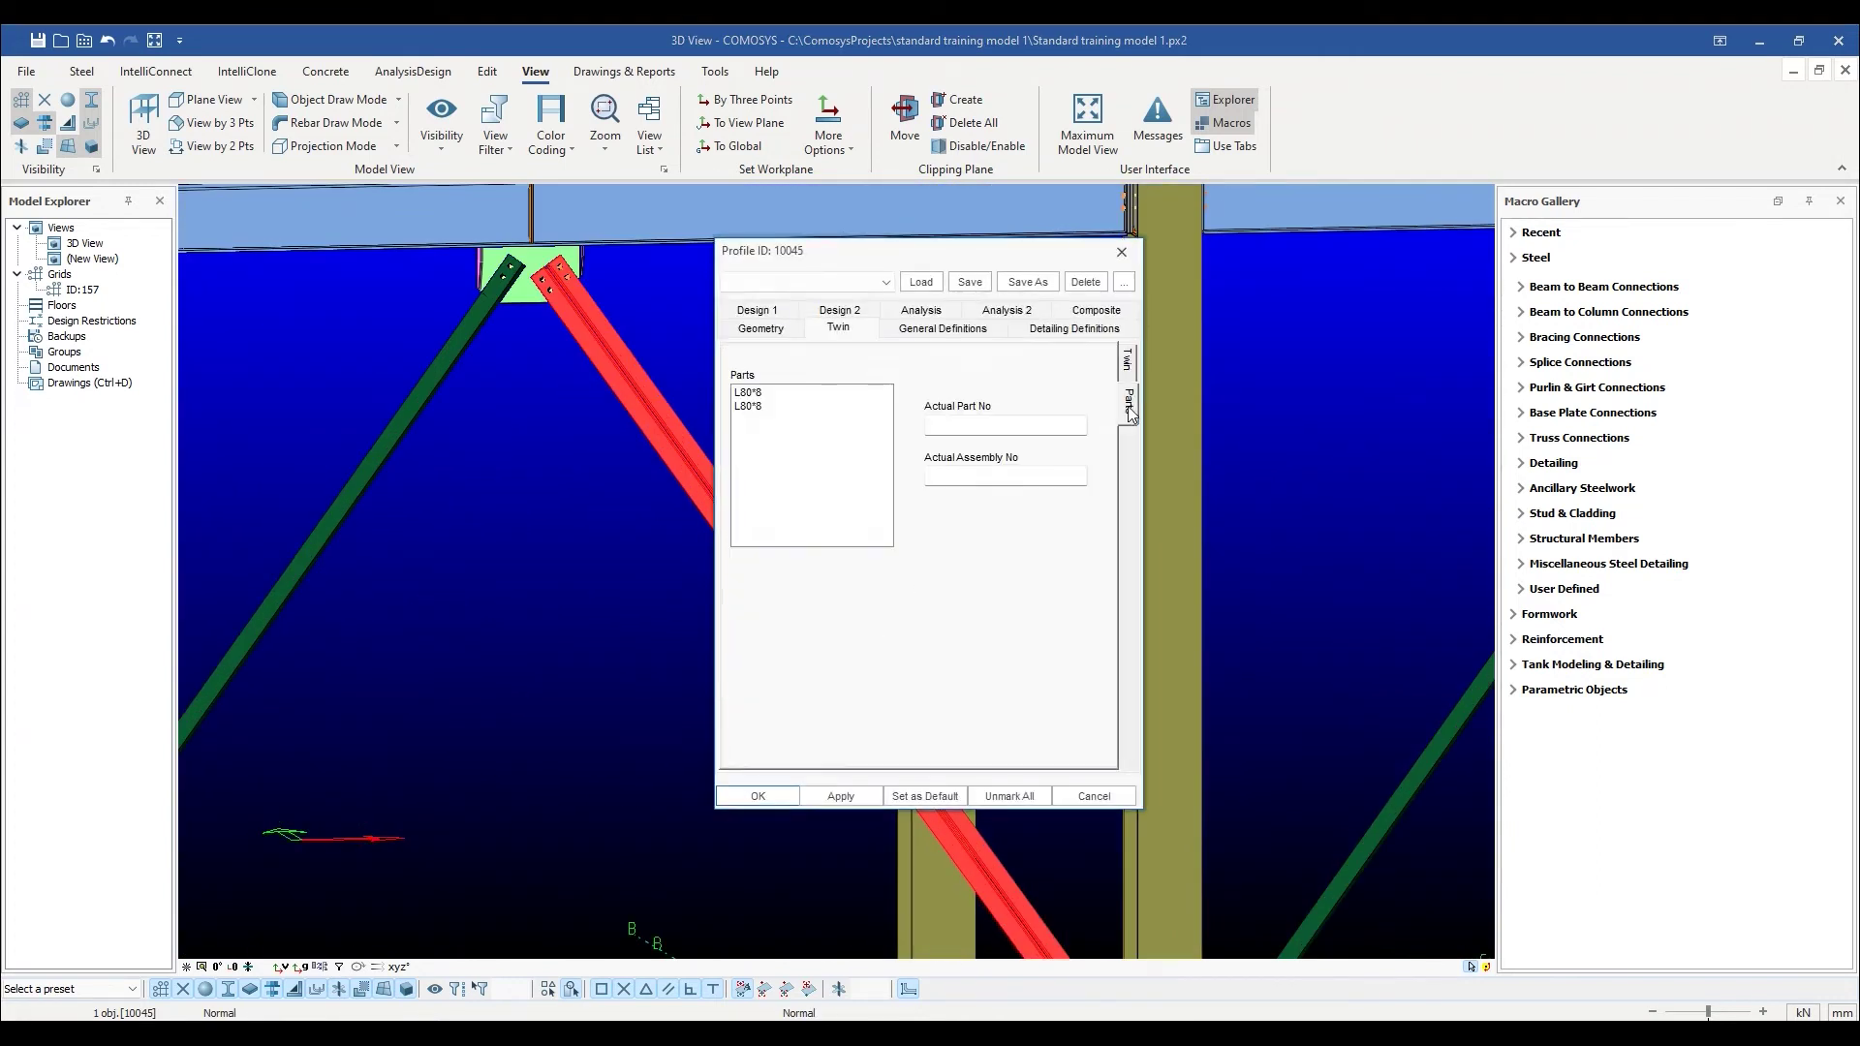
{"action": "left_click", "coordinate": [754, 395]}
{"action": "left_click", "coordinate": [756, 407]}
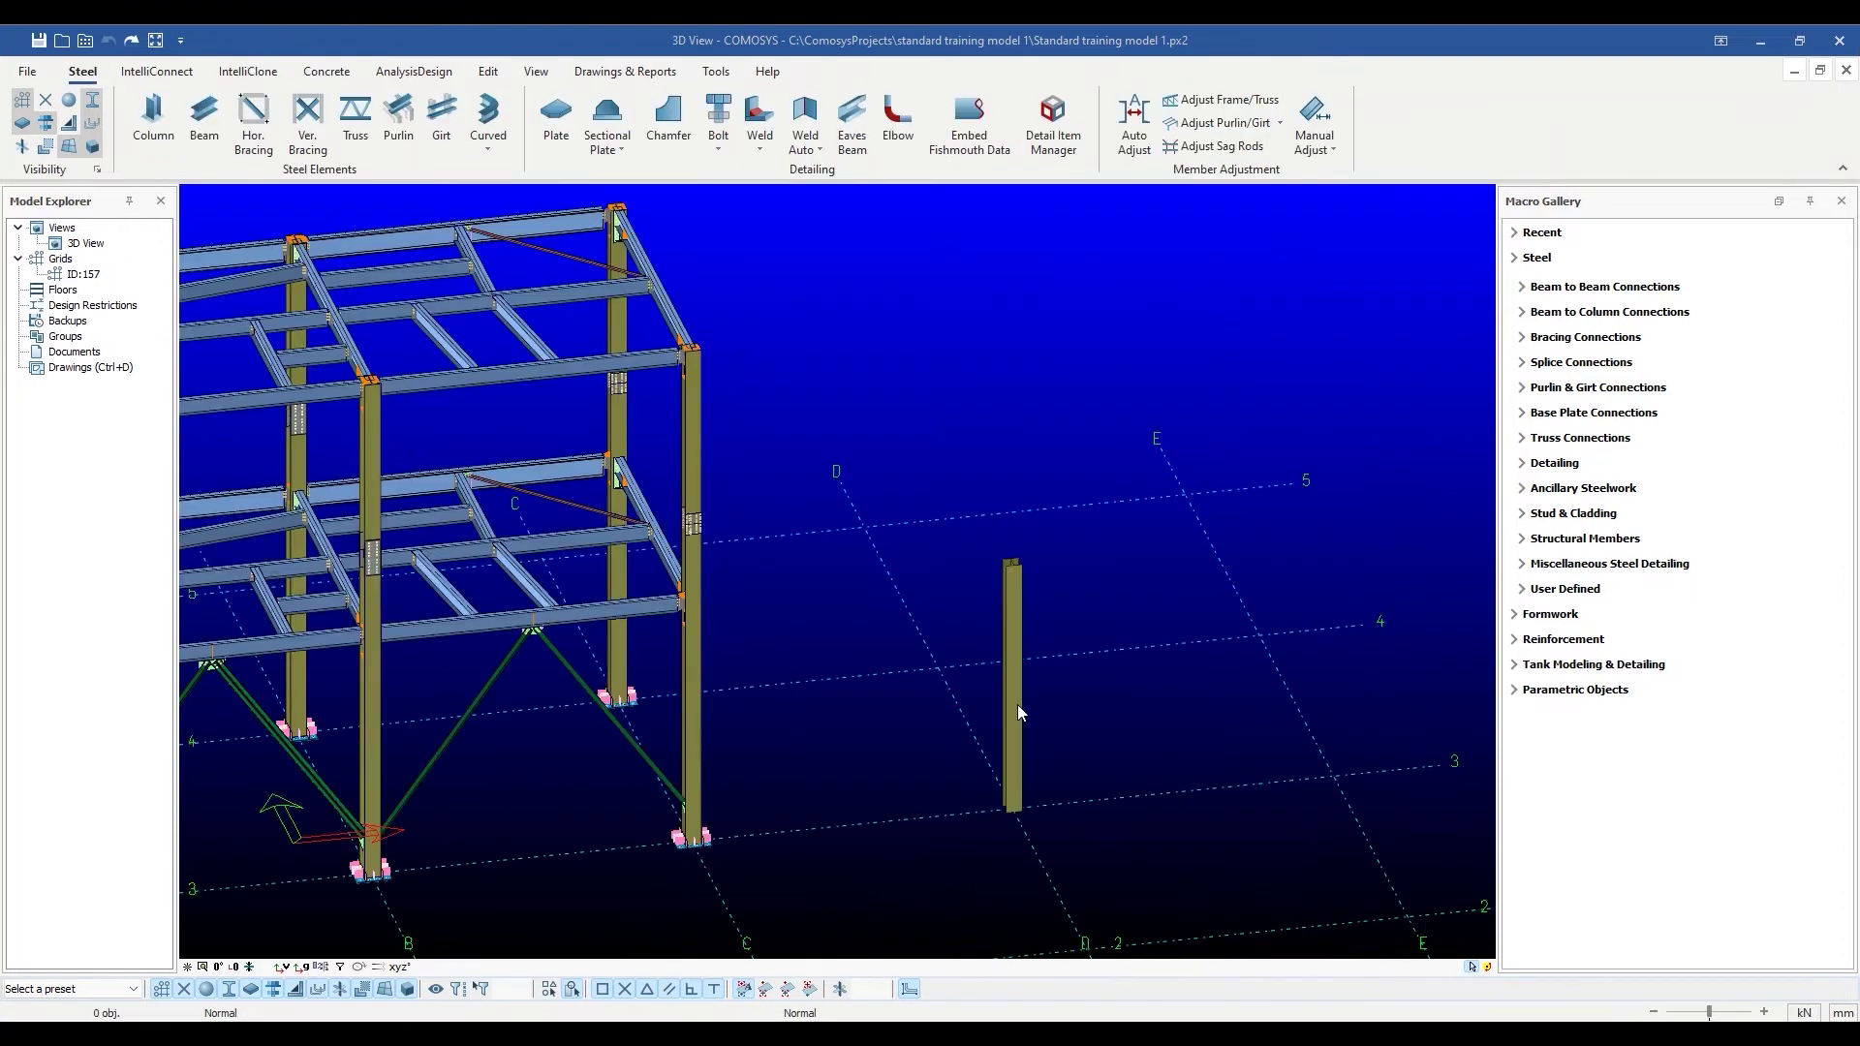
Make the HEA300 column a Built-Up BU_Type2[IPE400,T140] profile and apply it.
{"action": "left_click", "coordinate": [1017, 710]}
{"action": "double_click", "coordinate": [1018, 705]}
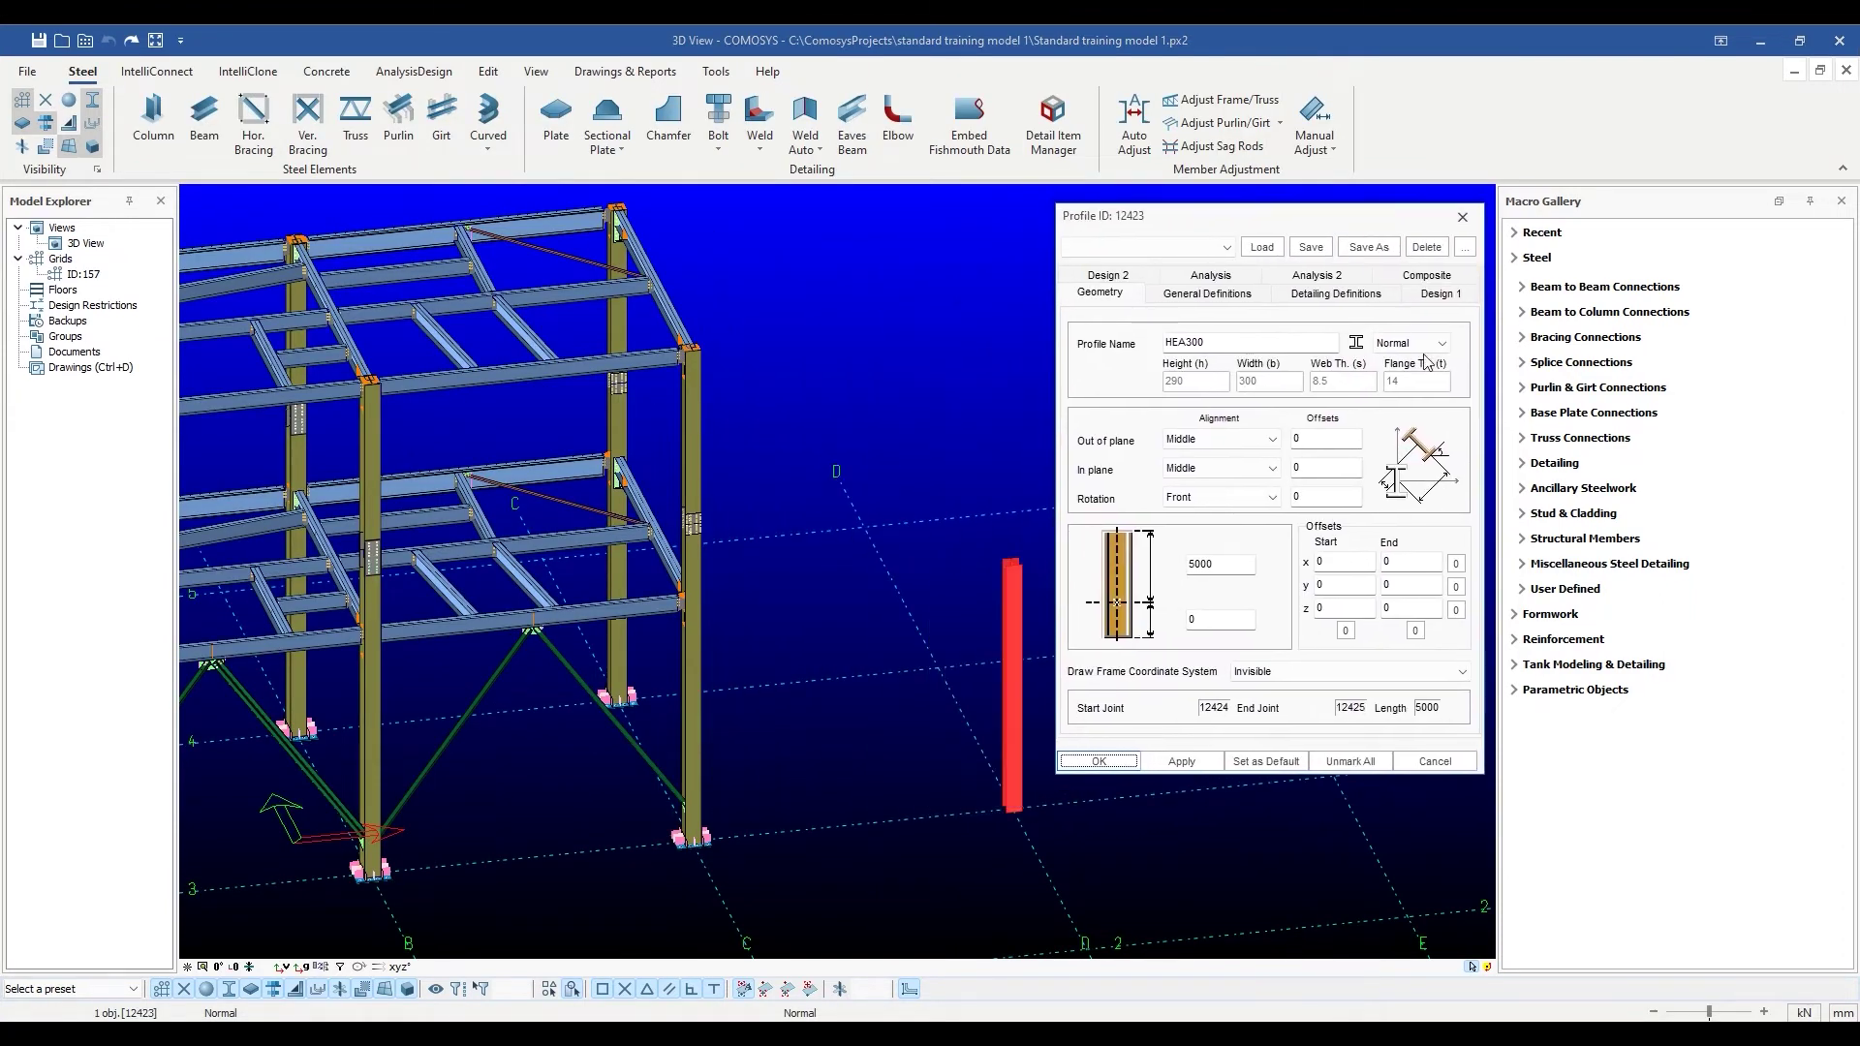
{"action": "left_click", "coordinate": [1424, 347]}
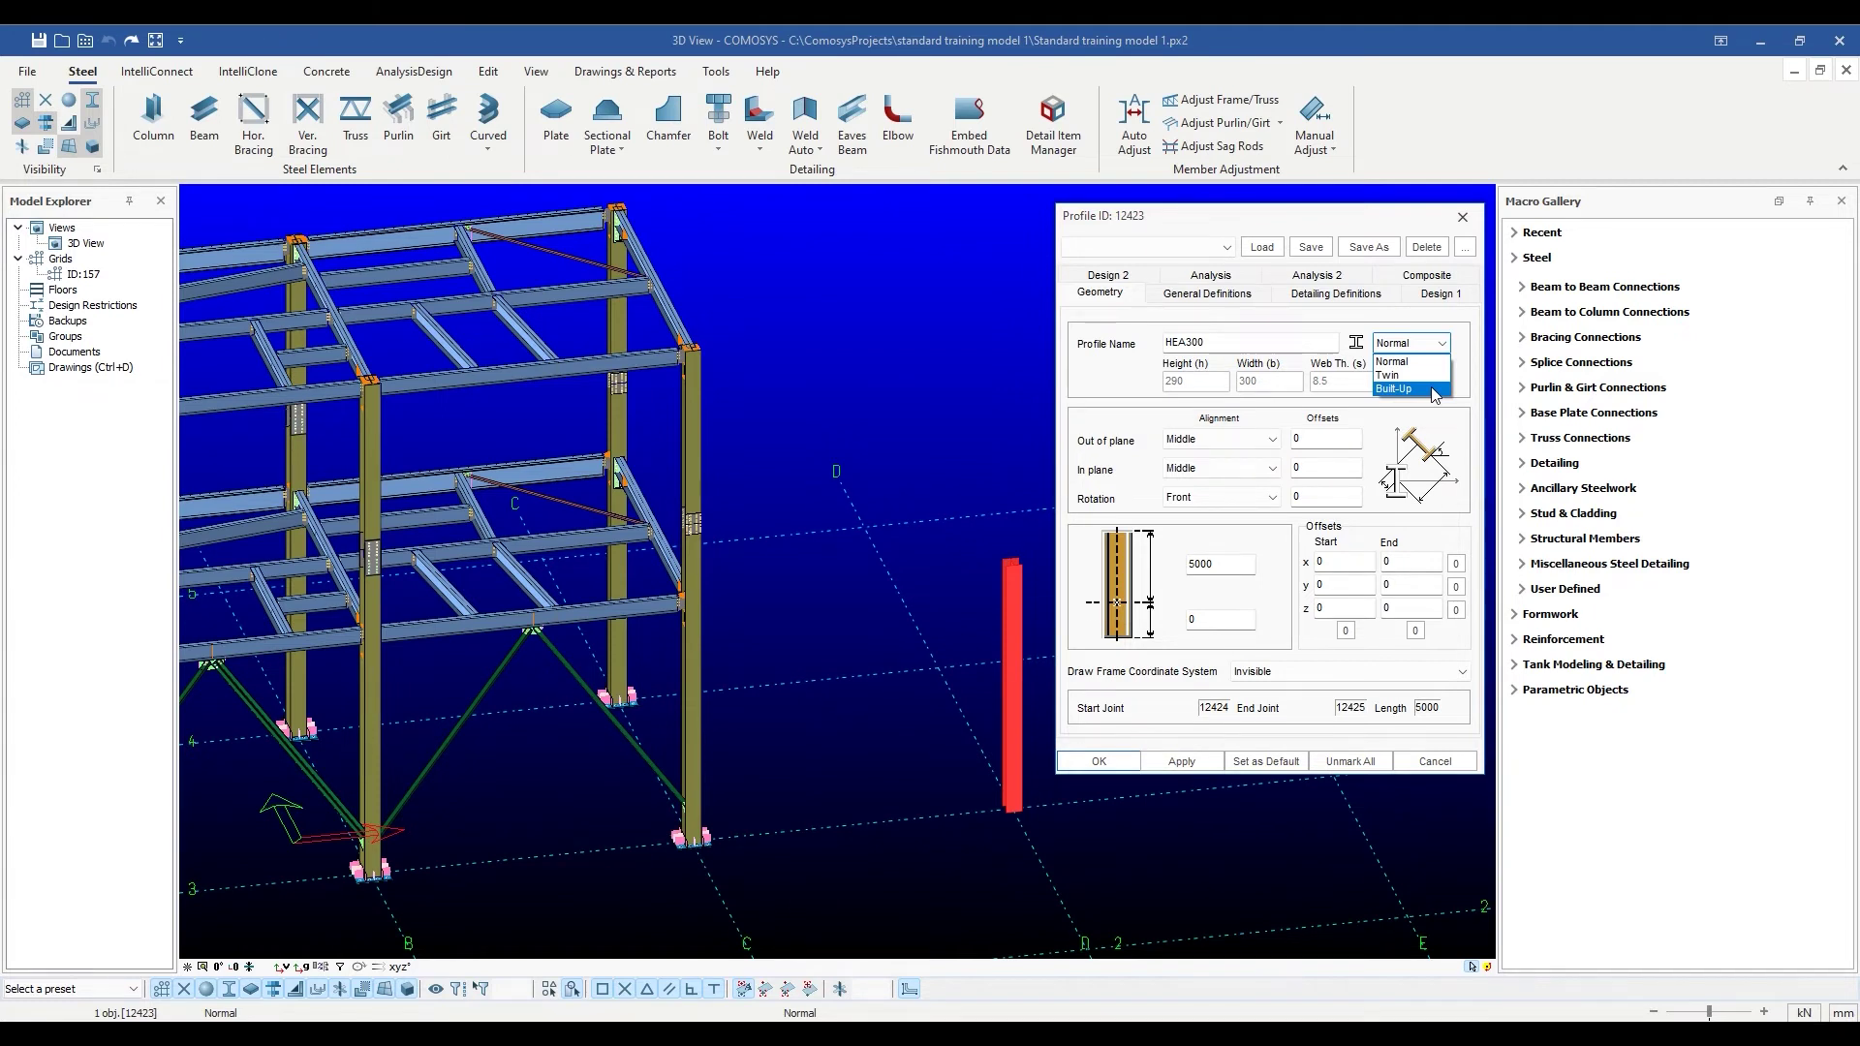
{"action": "left_click", "coordinate": [1434, 390]}
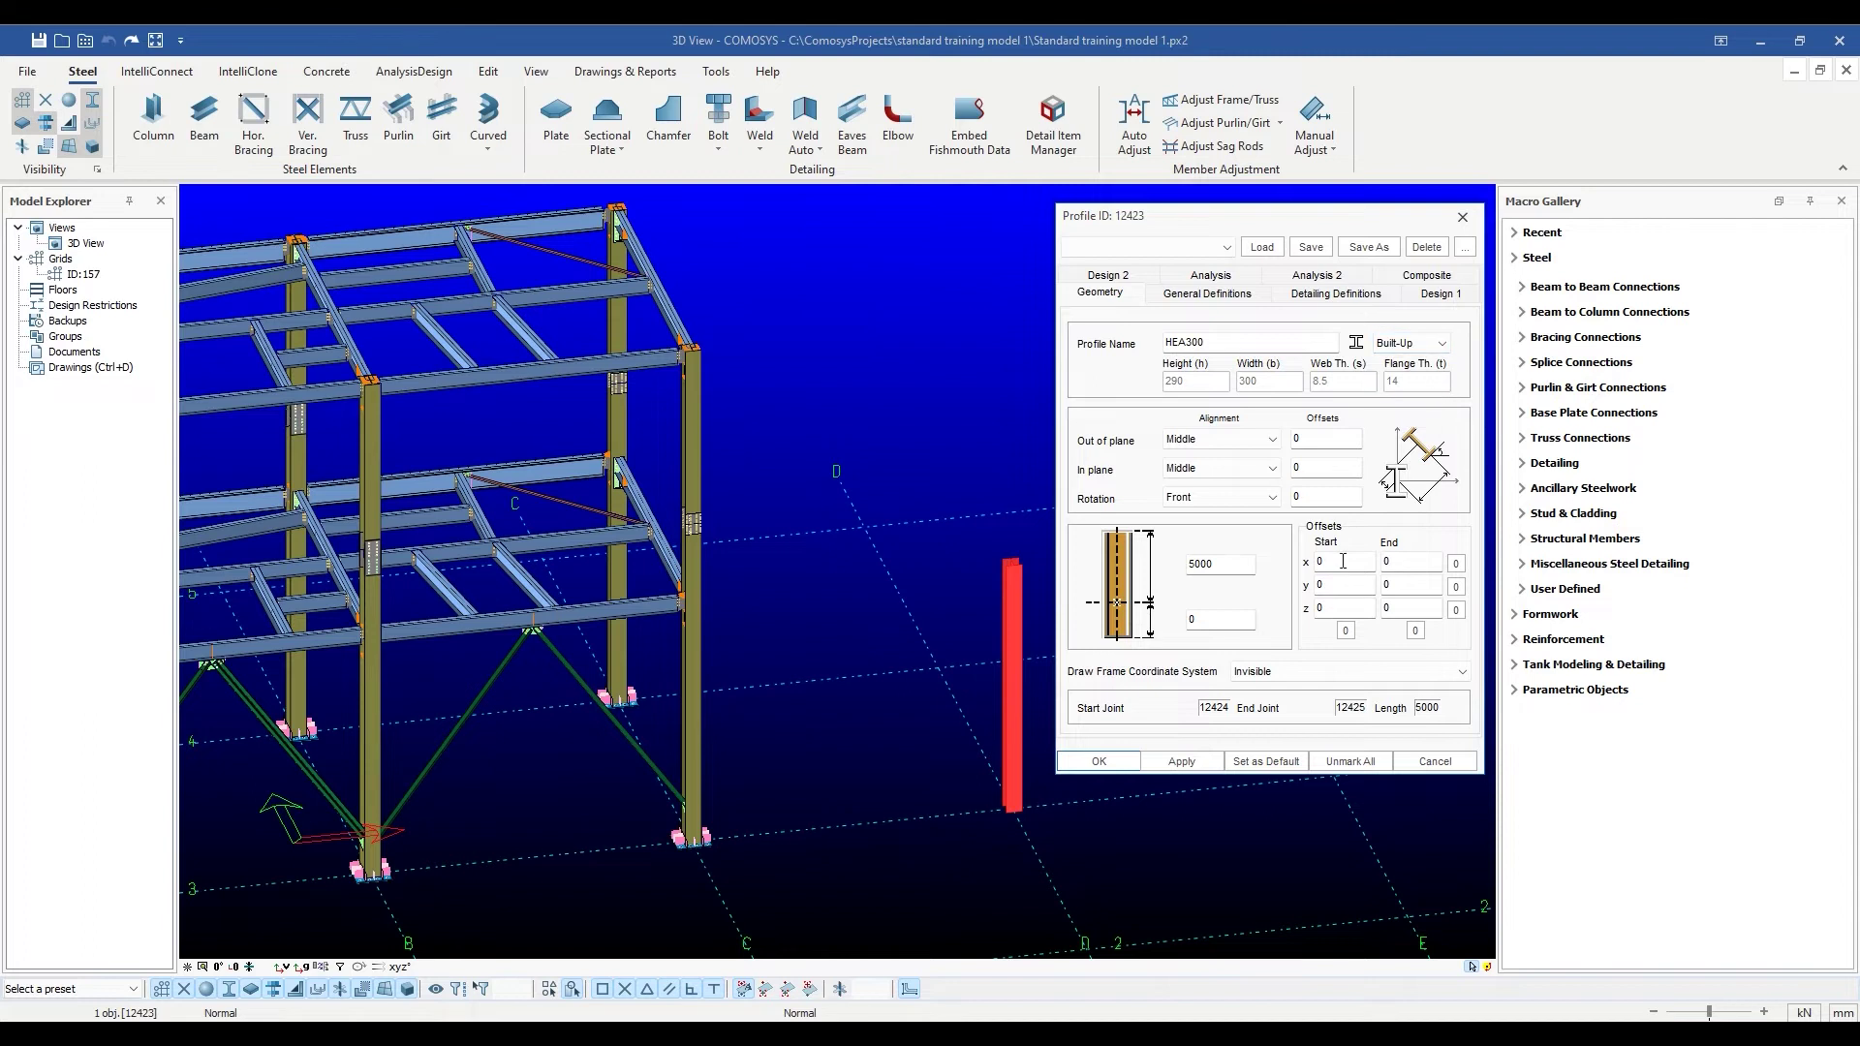
{"action": "left_click", "coordinate": [1181, 762]}
Switch to the top view and zoom onto the column's cross-shaped section.
{"action": "middle_click_drag", "start_coordinate": [1010, 643], "coordinate": [908, 653]}
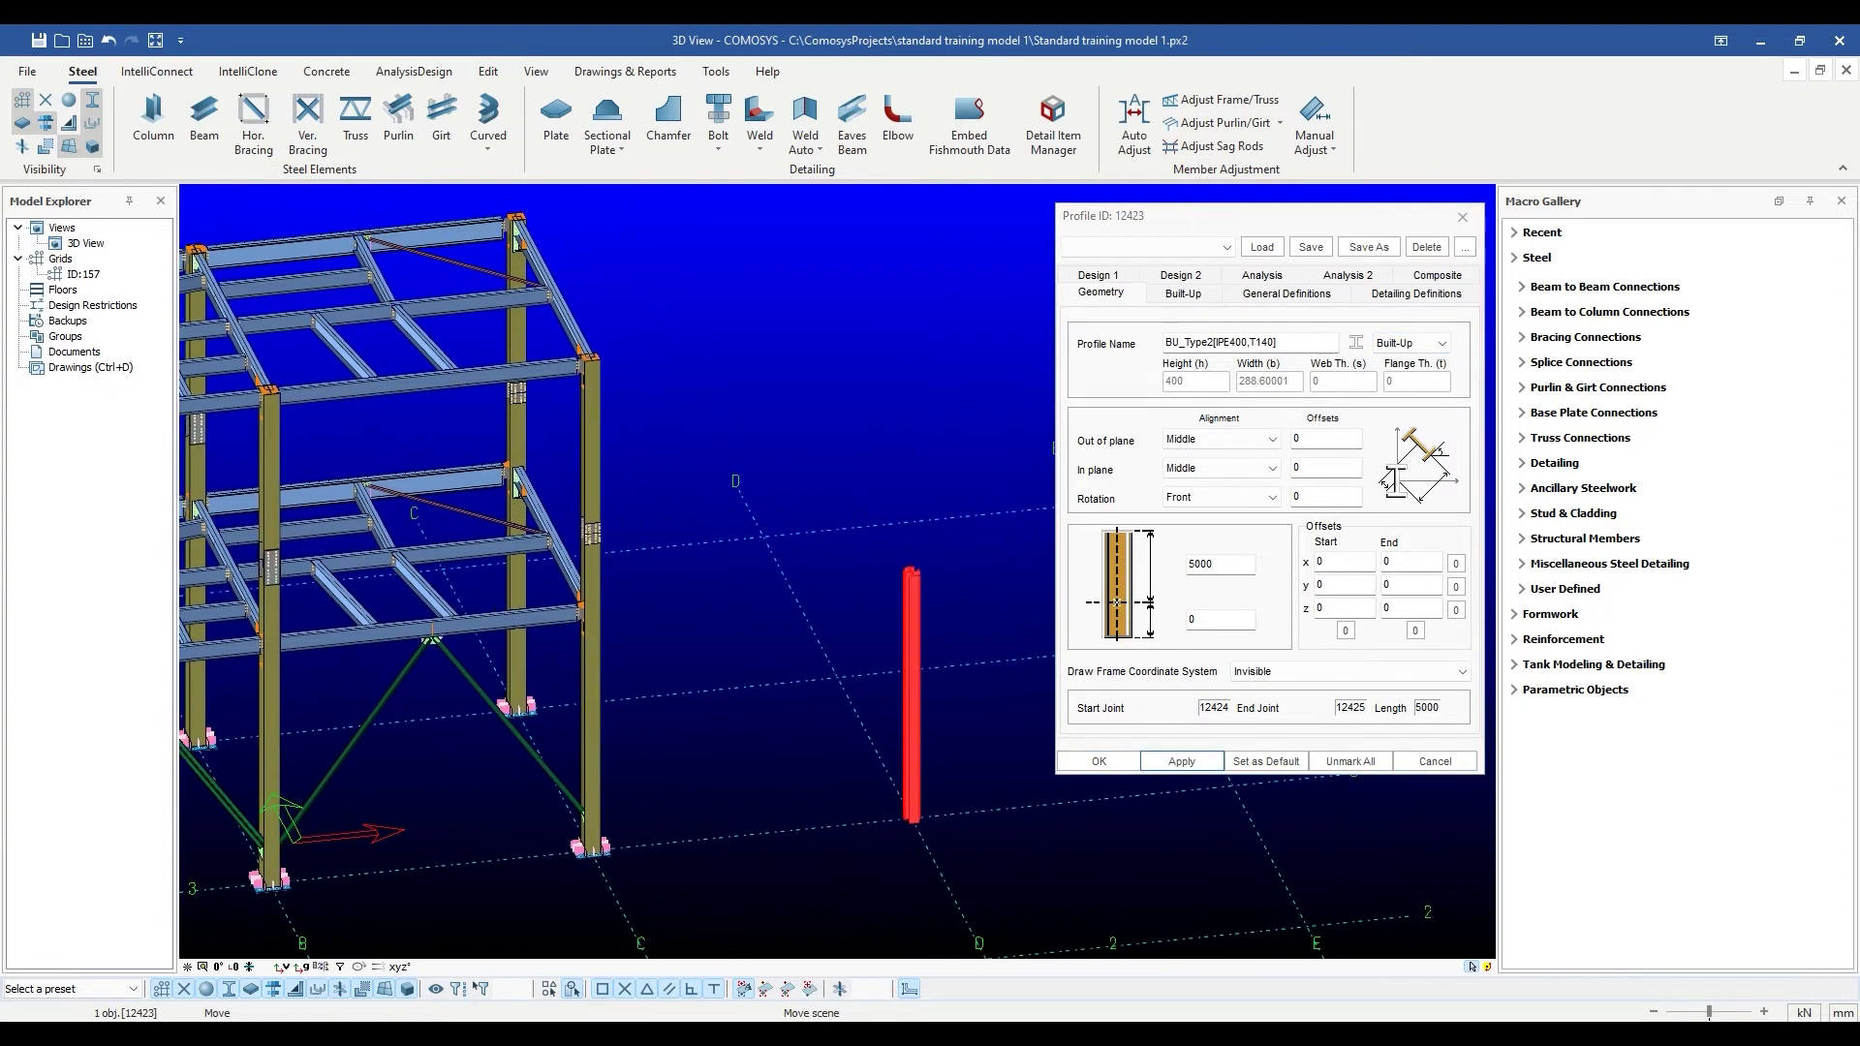
{"action": "scroll", "coordinate": [875, 596], "scroll_direction": "up", "scroll_amount": 5}
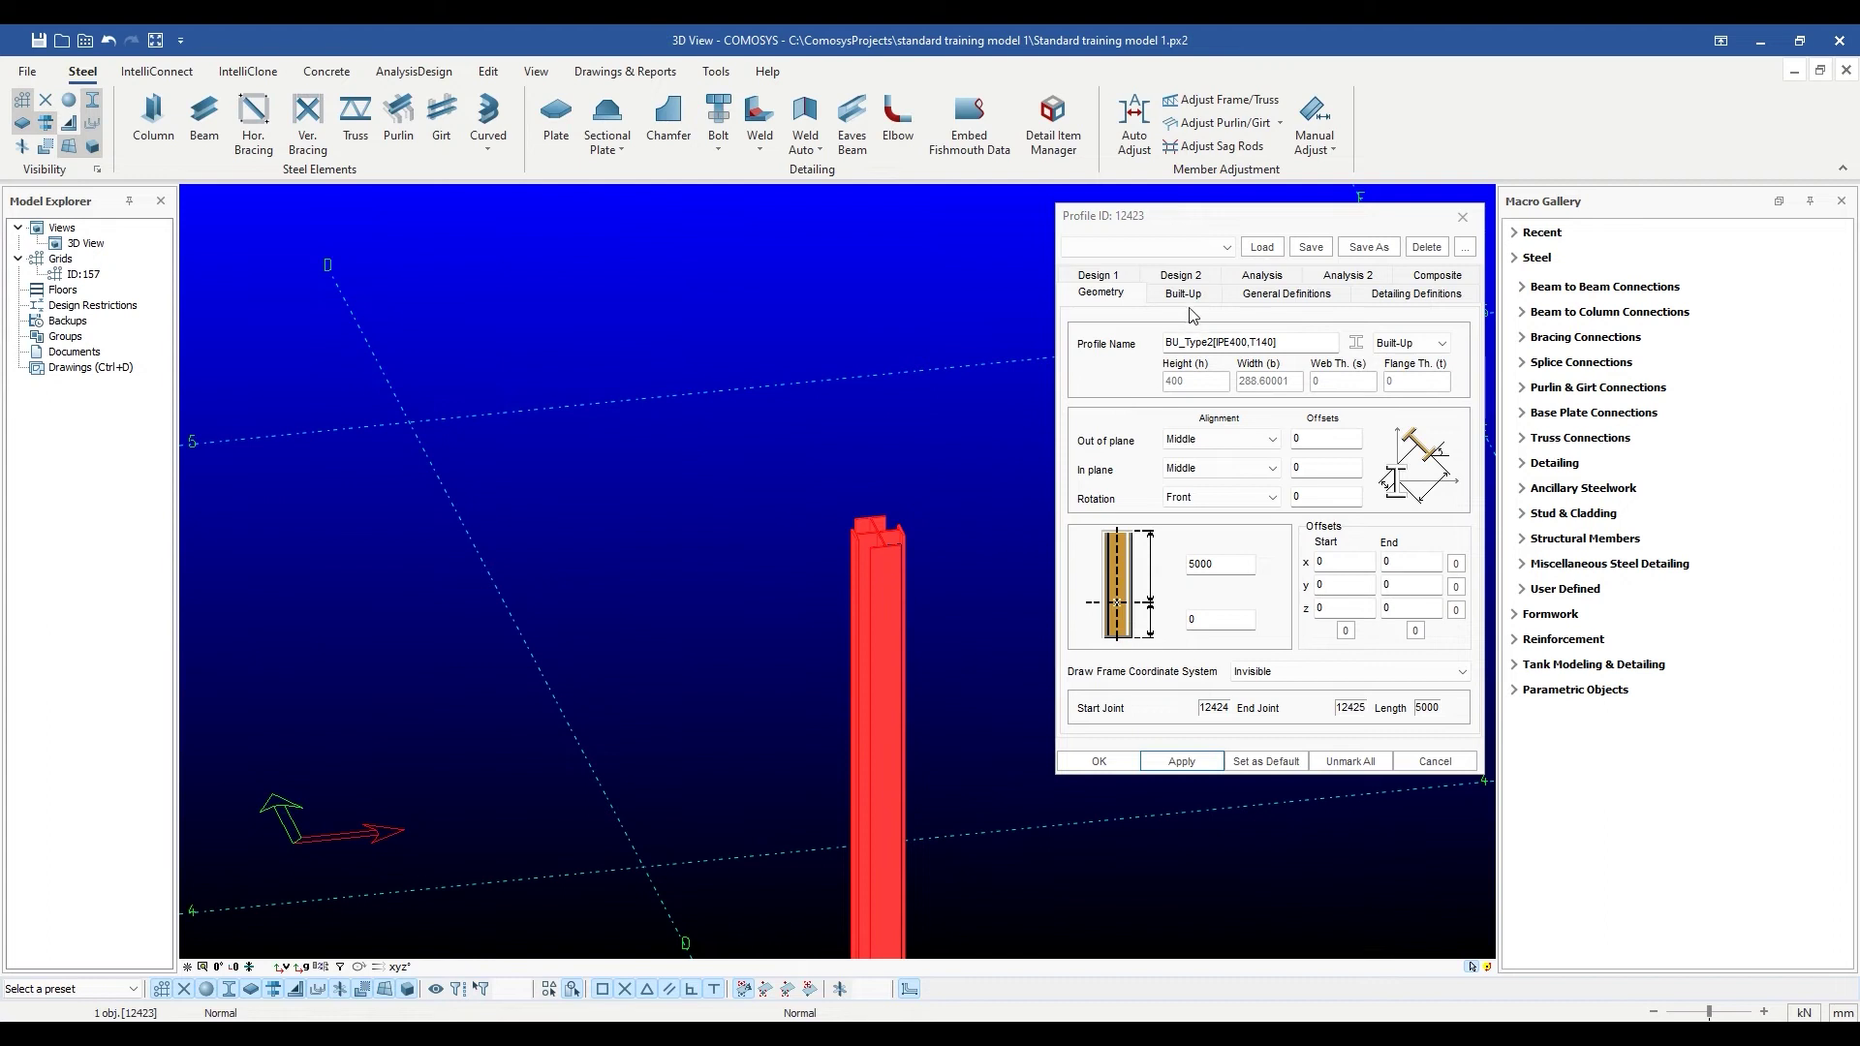
{"action": "left_click", "coordinate": [215, 967]}
{"action": "middle_click_drag", "start_coordinate": [833, 858], "coordinate": [833, 620]}
{"action": "scroll", "coordinate": [856, 701], "scroll_direction": "up", "scroll_amount": 3}
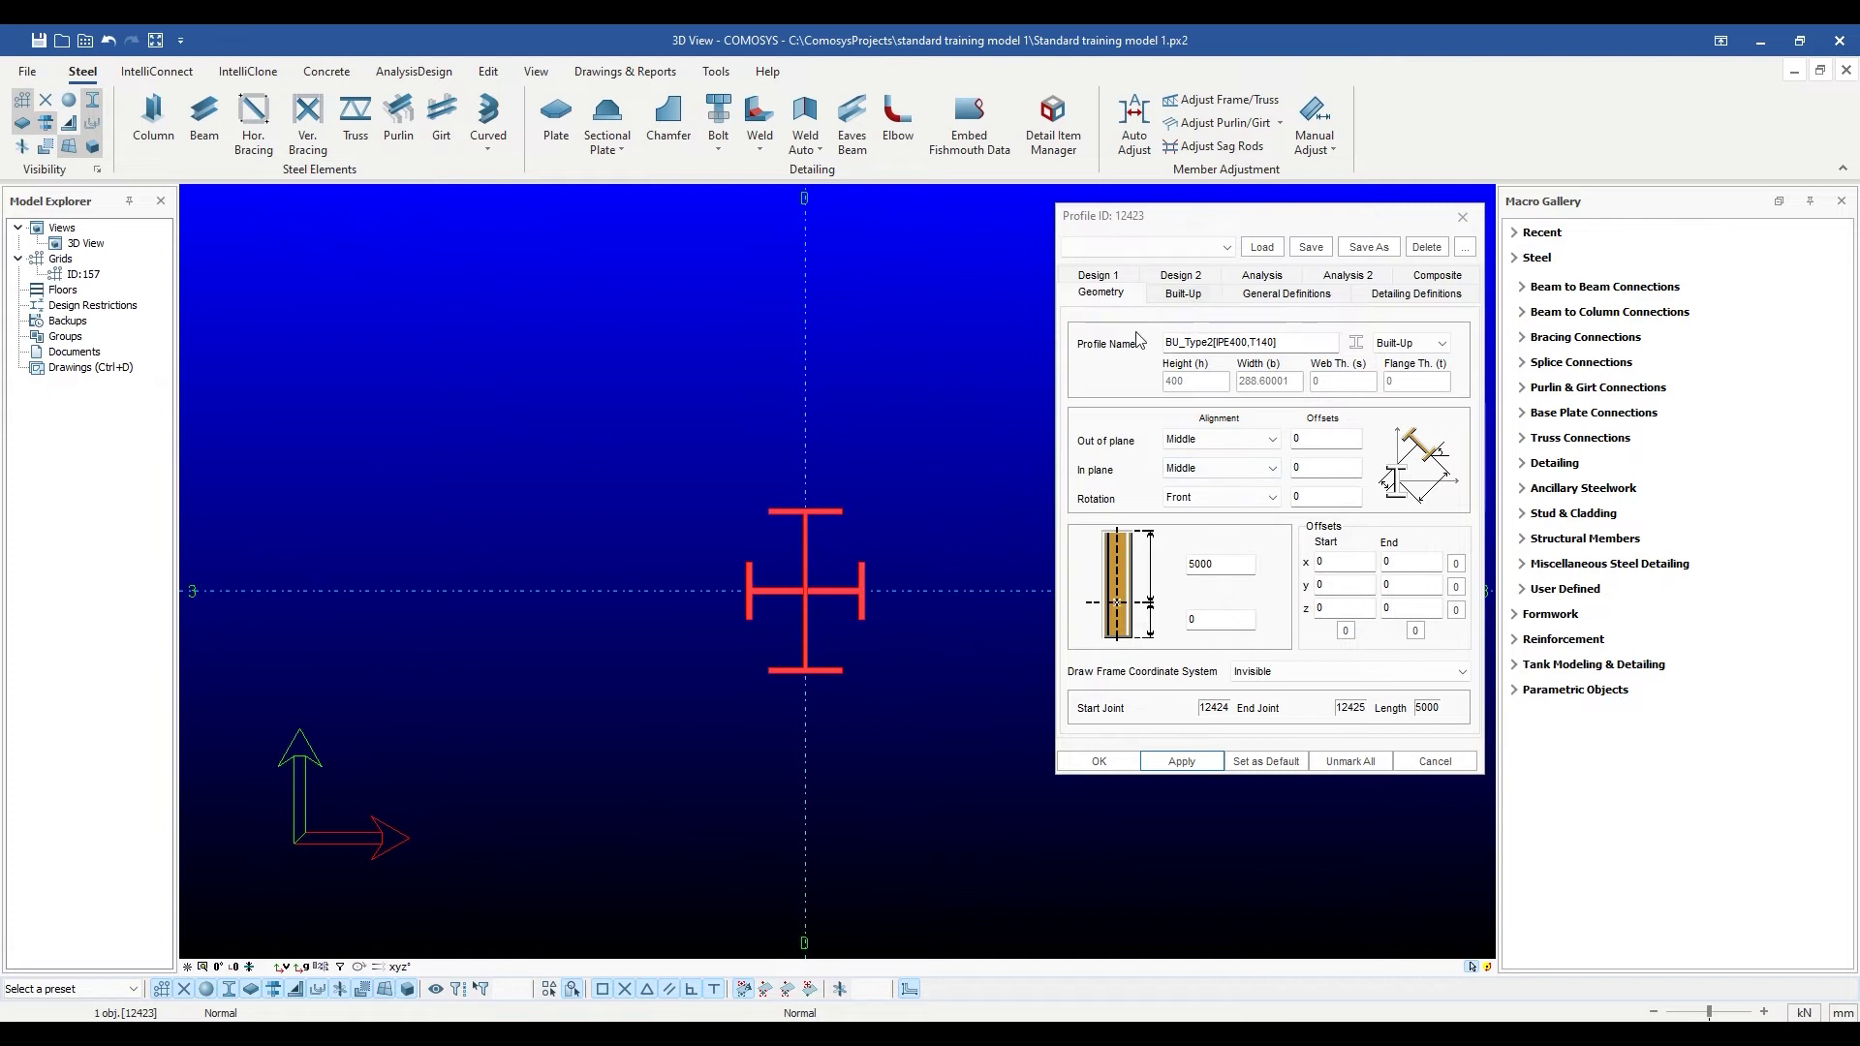
Set the built-up section to Type 5 with IPE500 I Part and T70 T Part, apply and close.
{"action": "left_click", "coordinate": [1207, 294]}
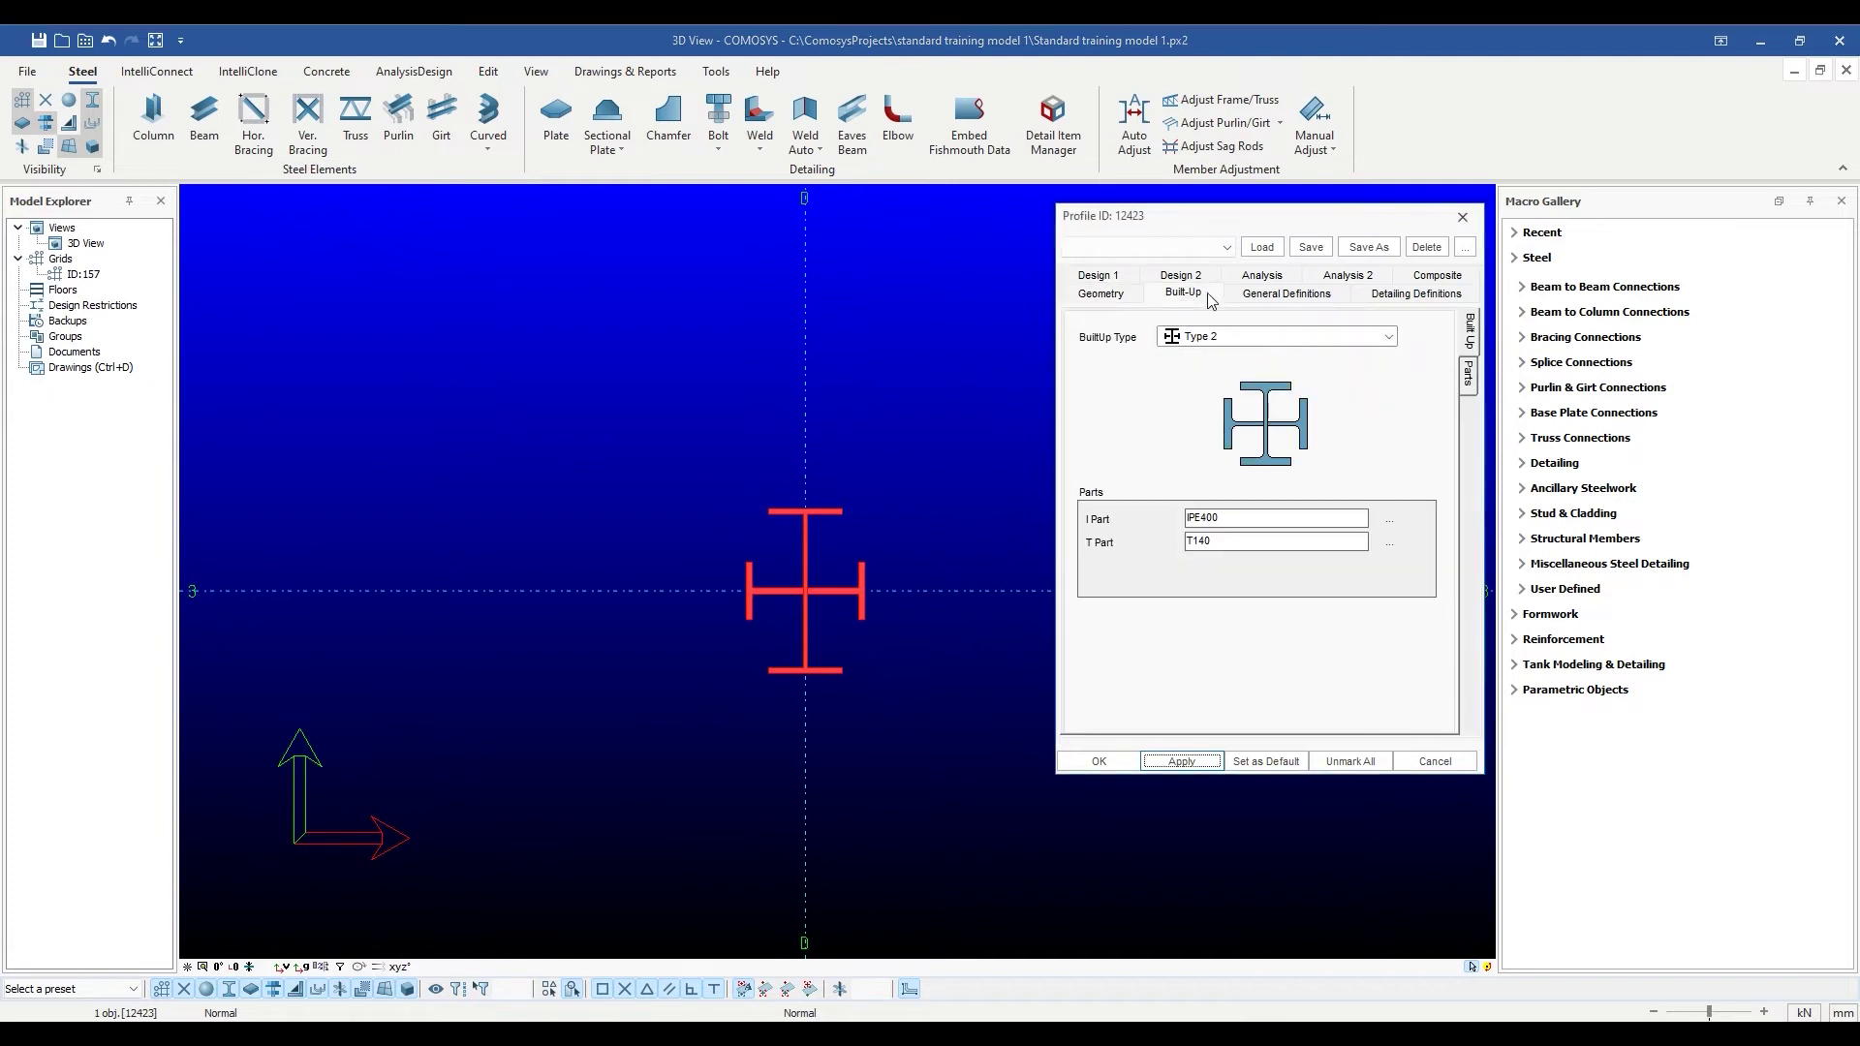
{"action": "left_click", "coordinate": [1390, 336]}
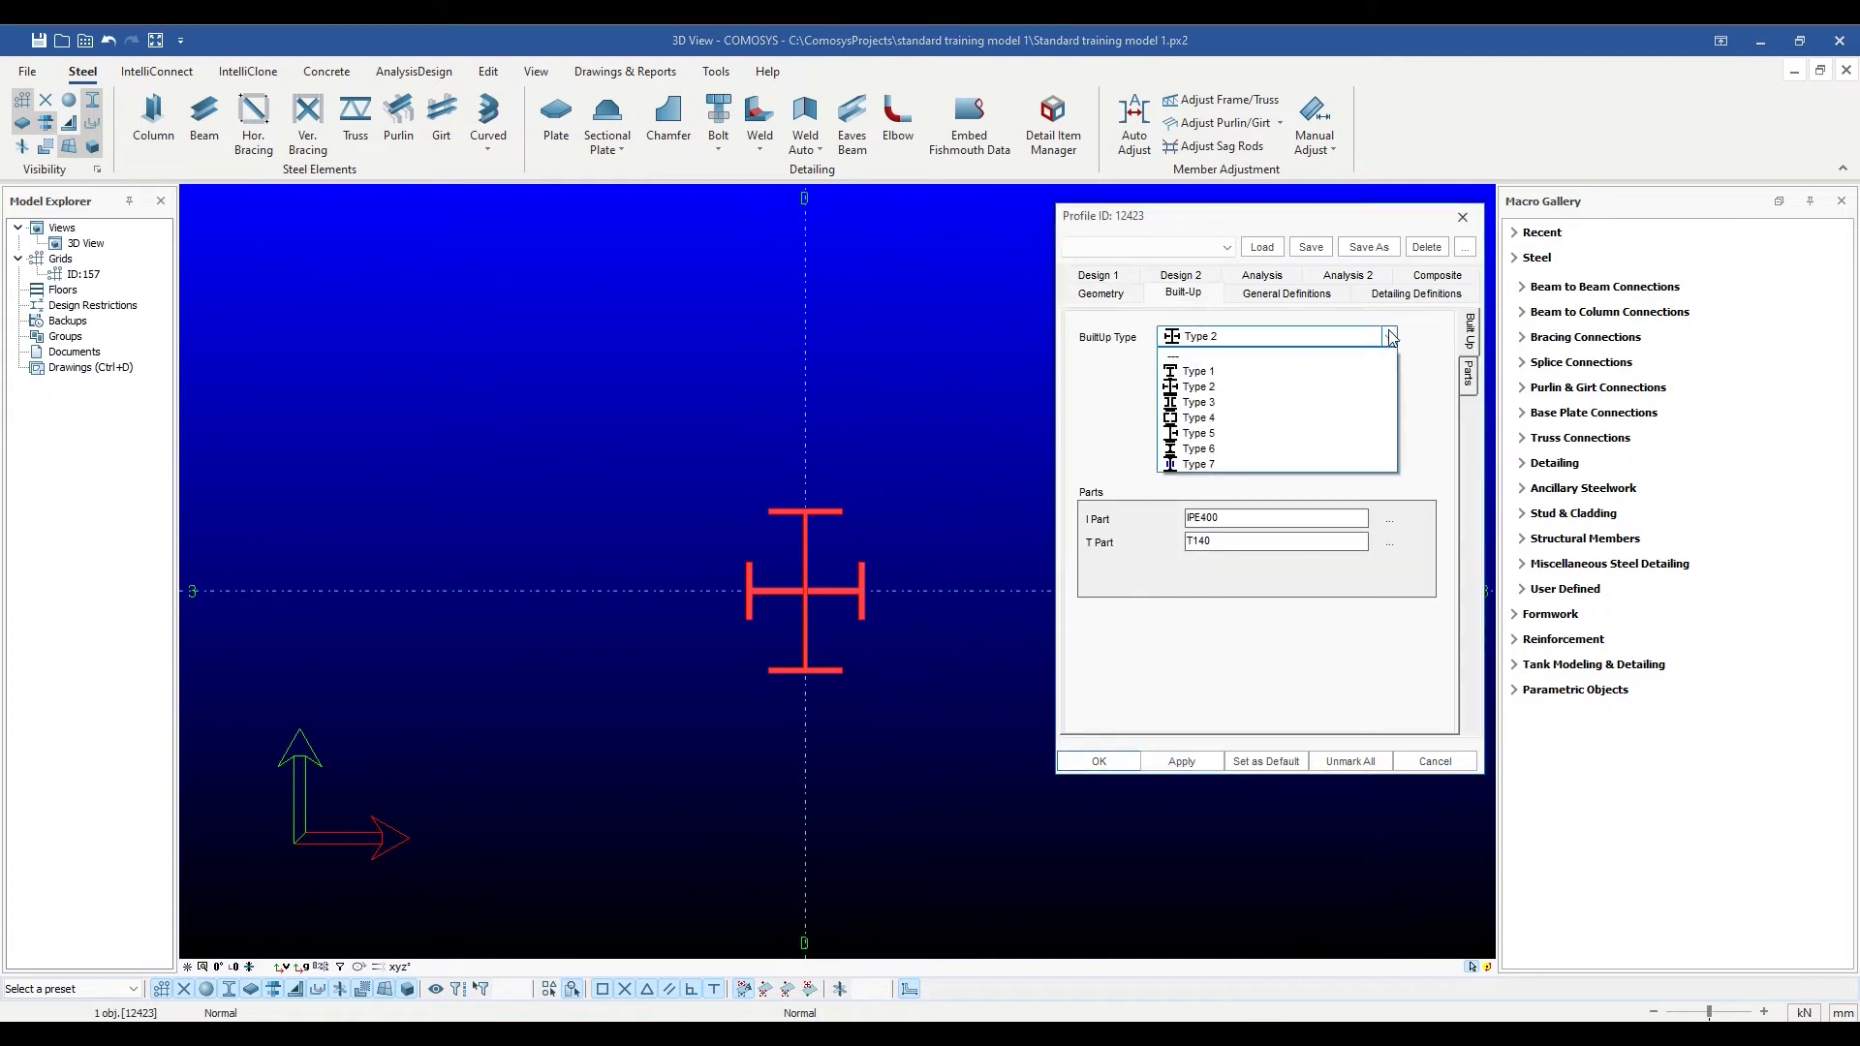
{"action": "left_click", "coordinate": [1213, 435]}
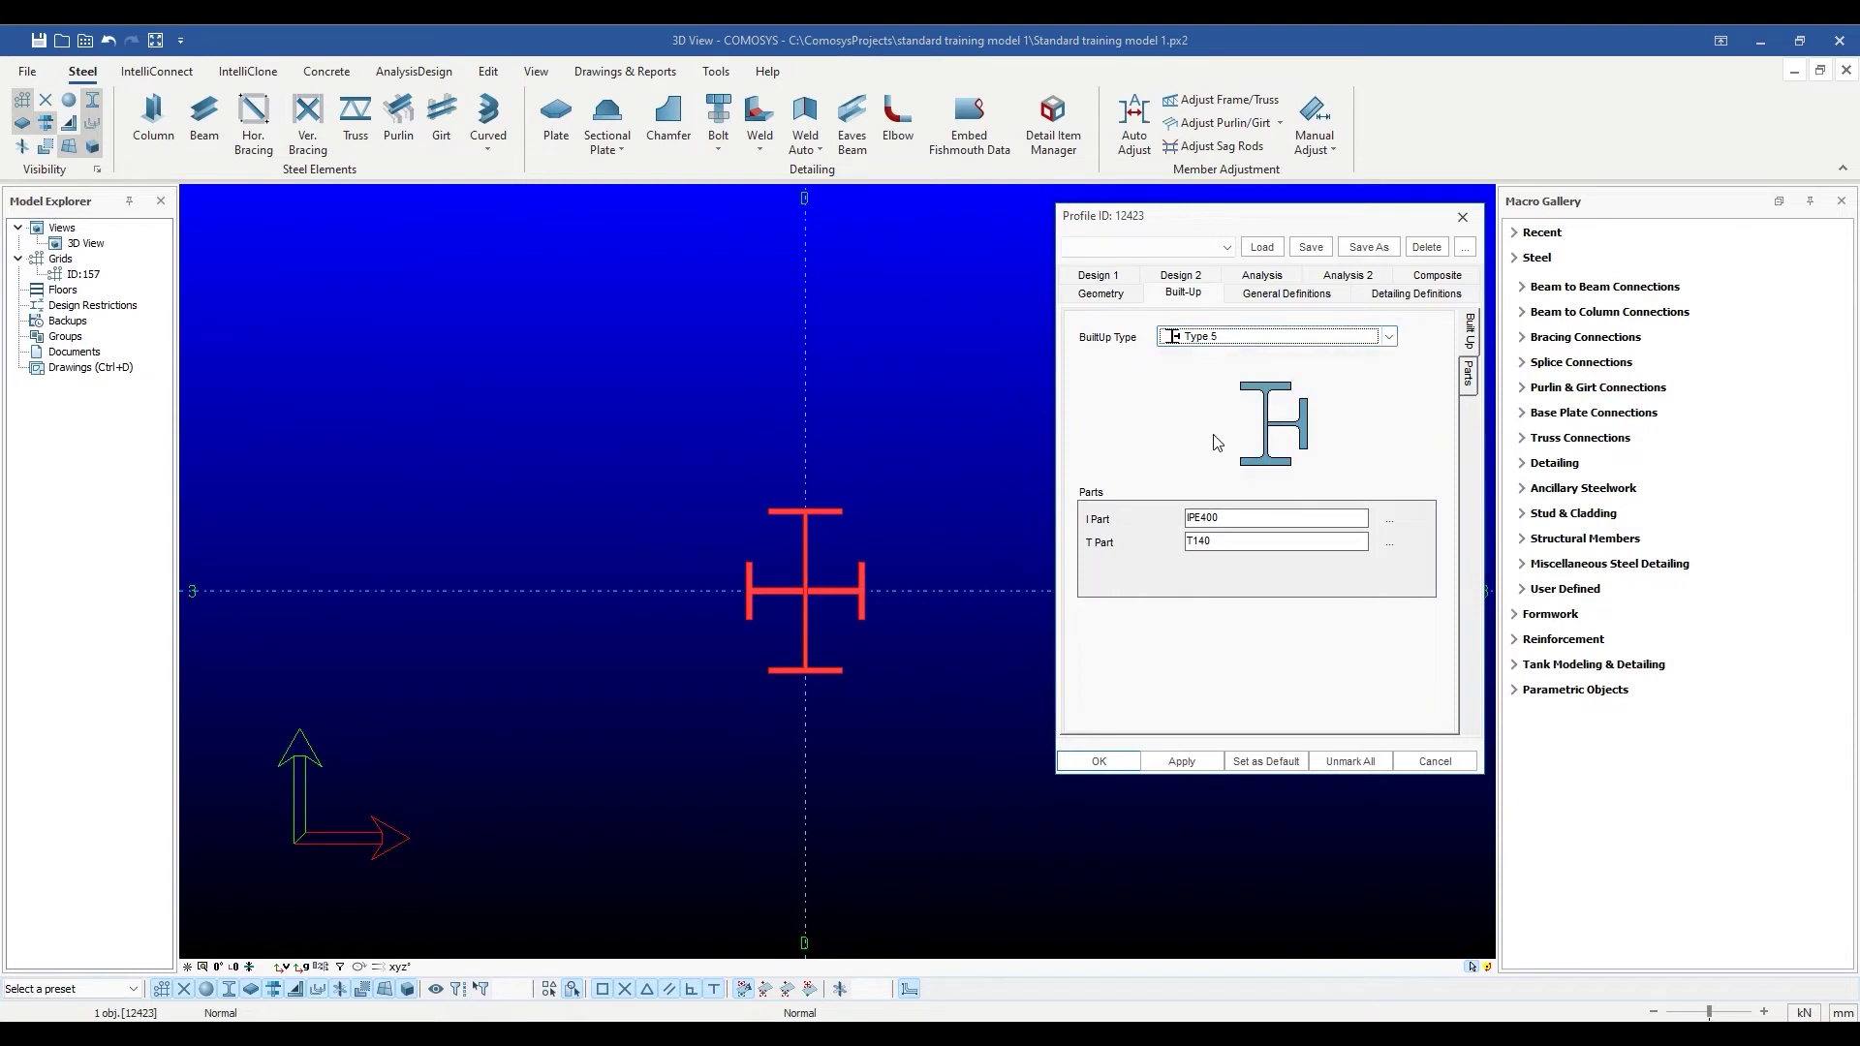
{"action": "left_click", "coordinate": [1390, 526]}
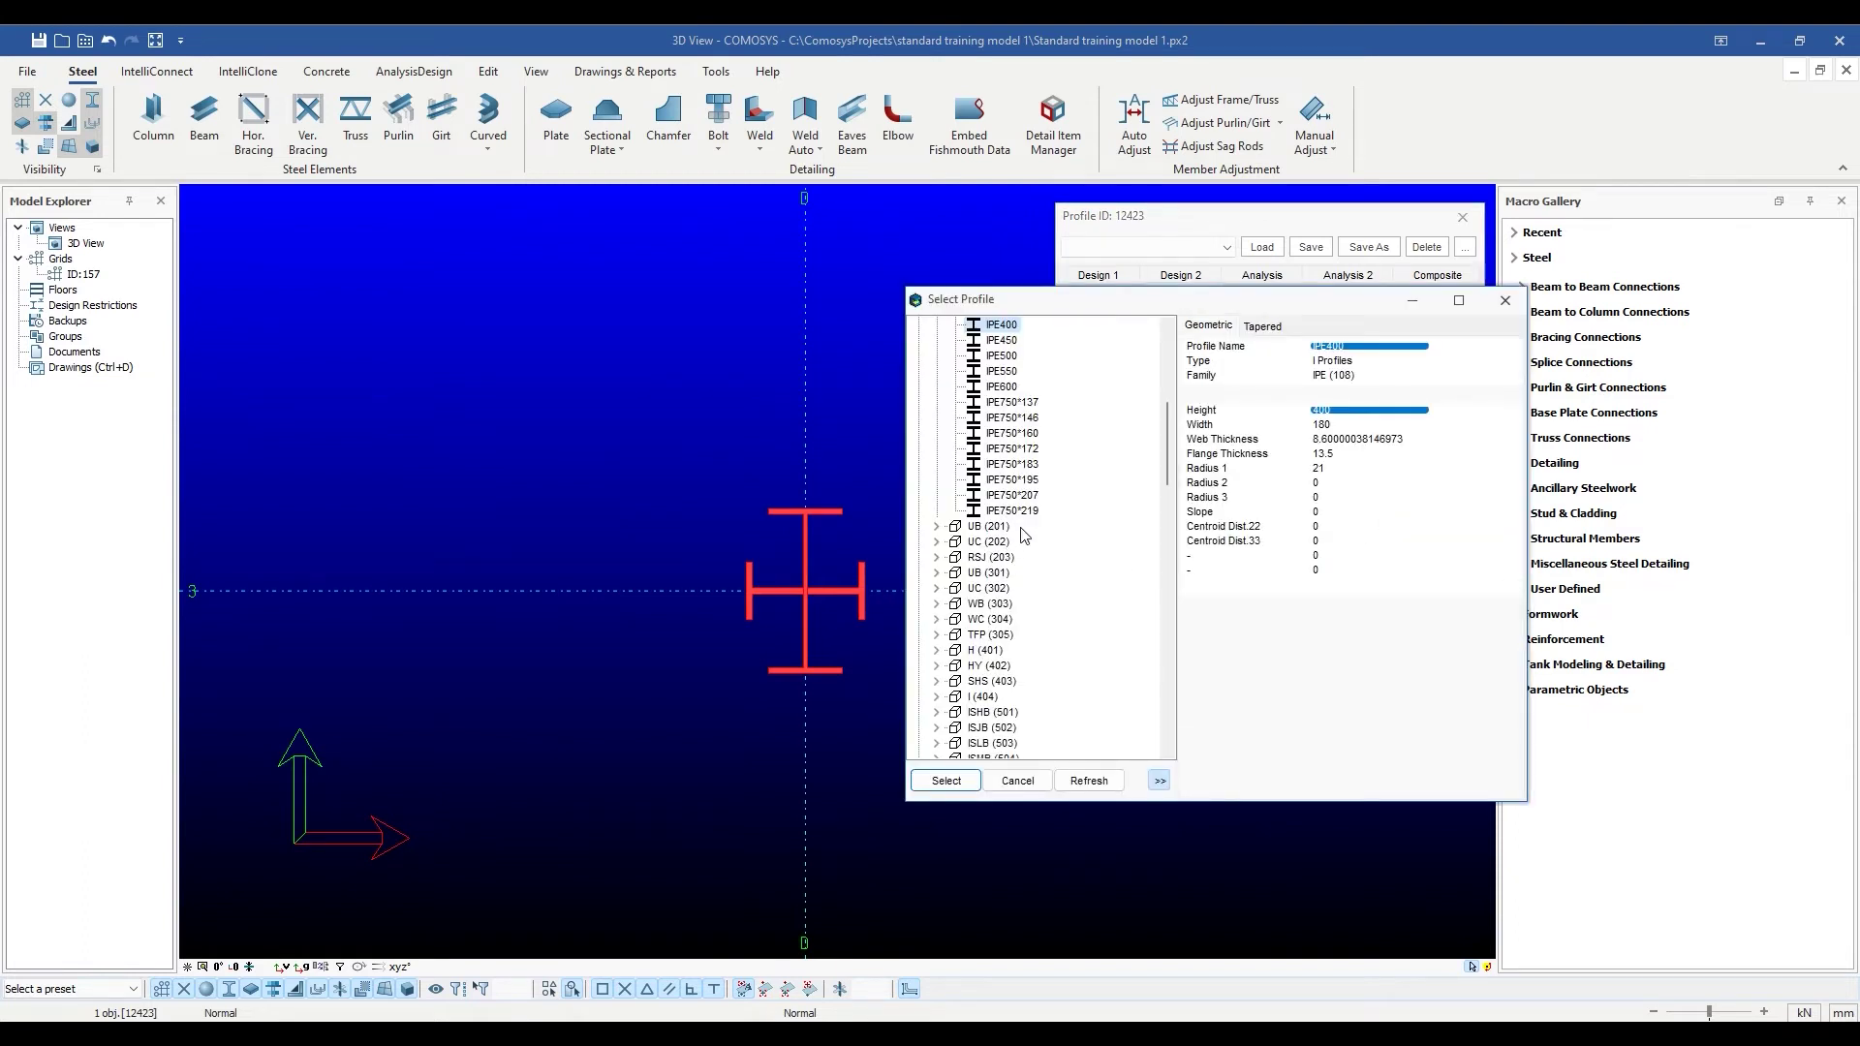
{"action": "left_click", "coordinate": [1003, 355]}
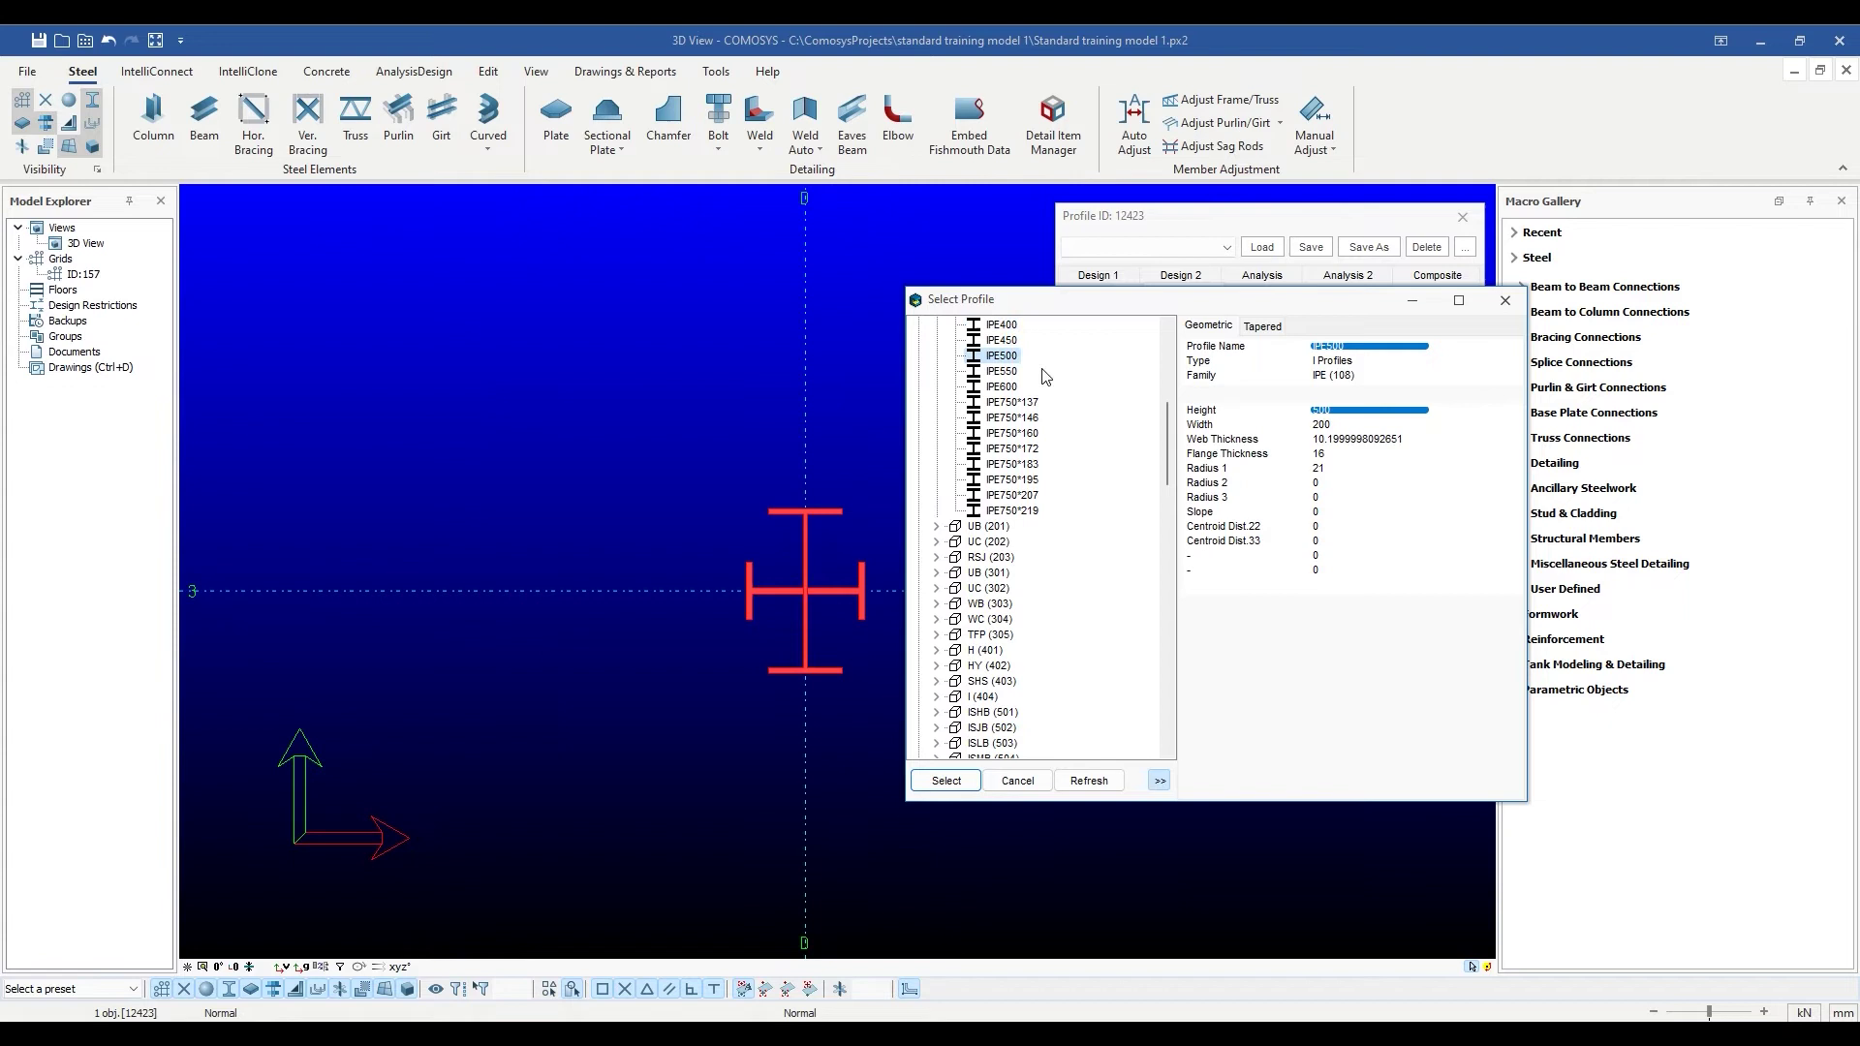
{"action": "left_click", "coordinate": [946, 781]}
{"action": "left_click", "coordinate": [1390, 544]}
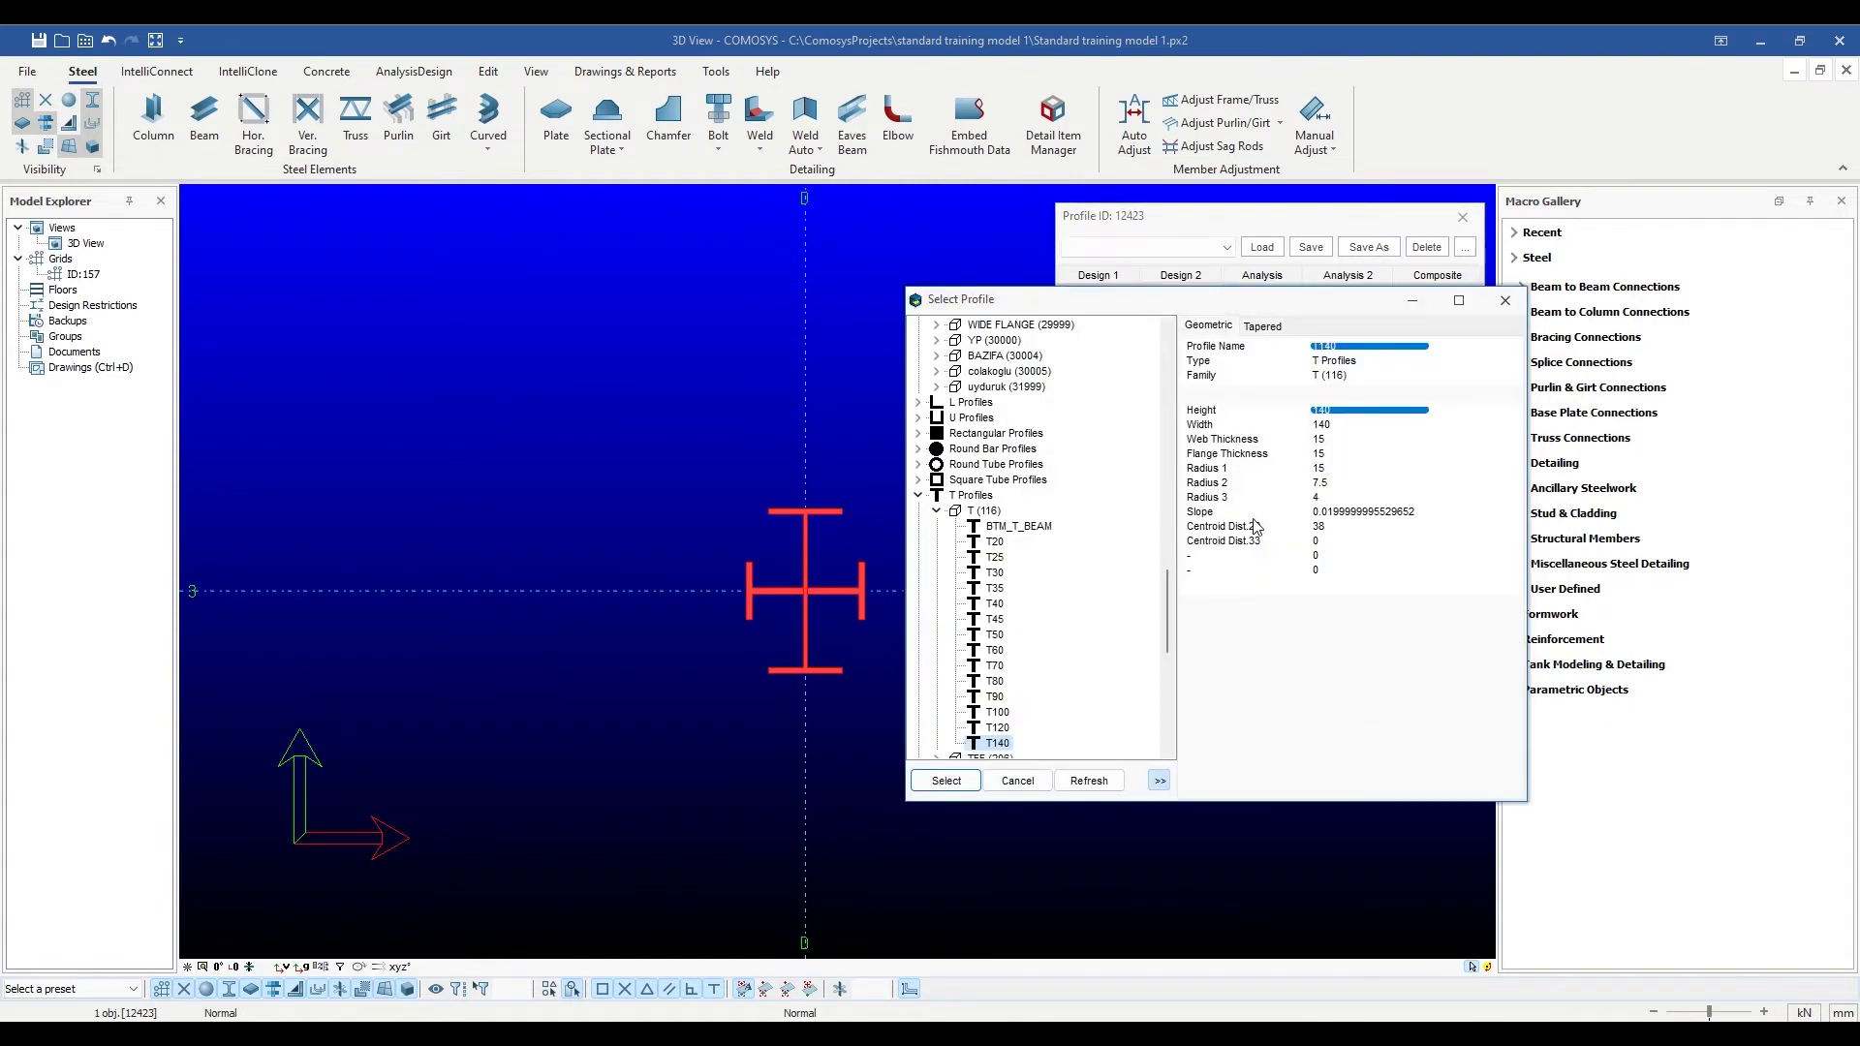
{"action": "left_click", "coordinate": [998, 666]}
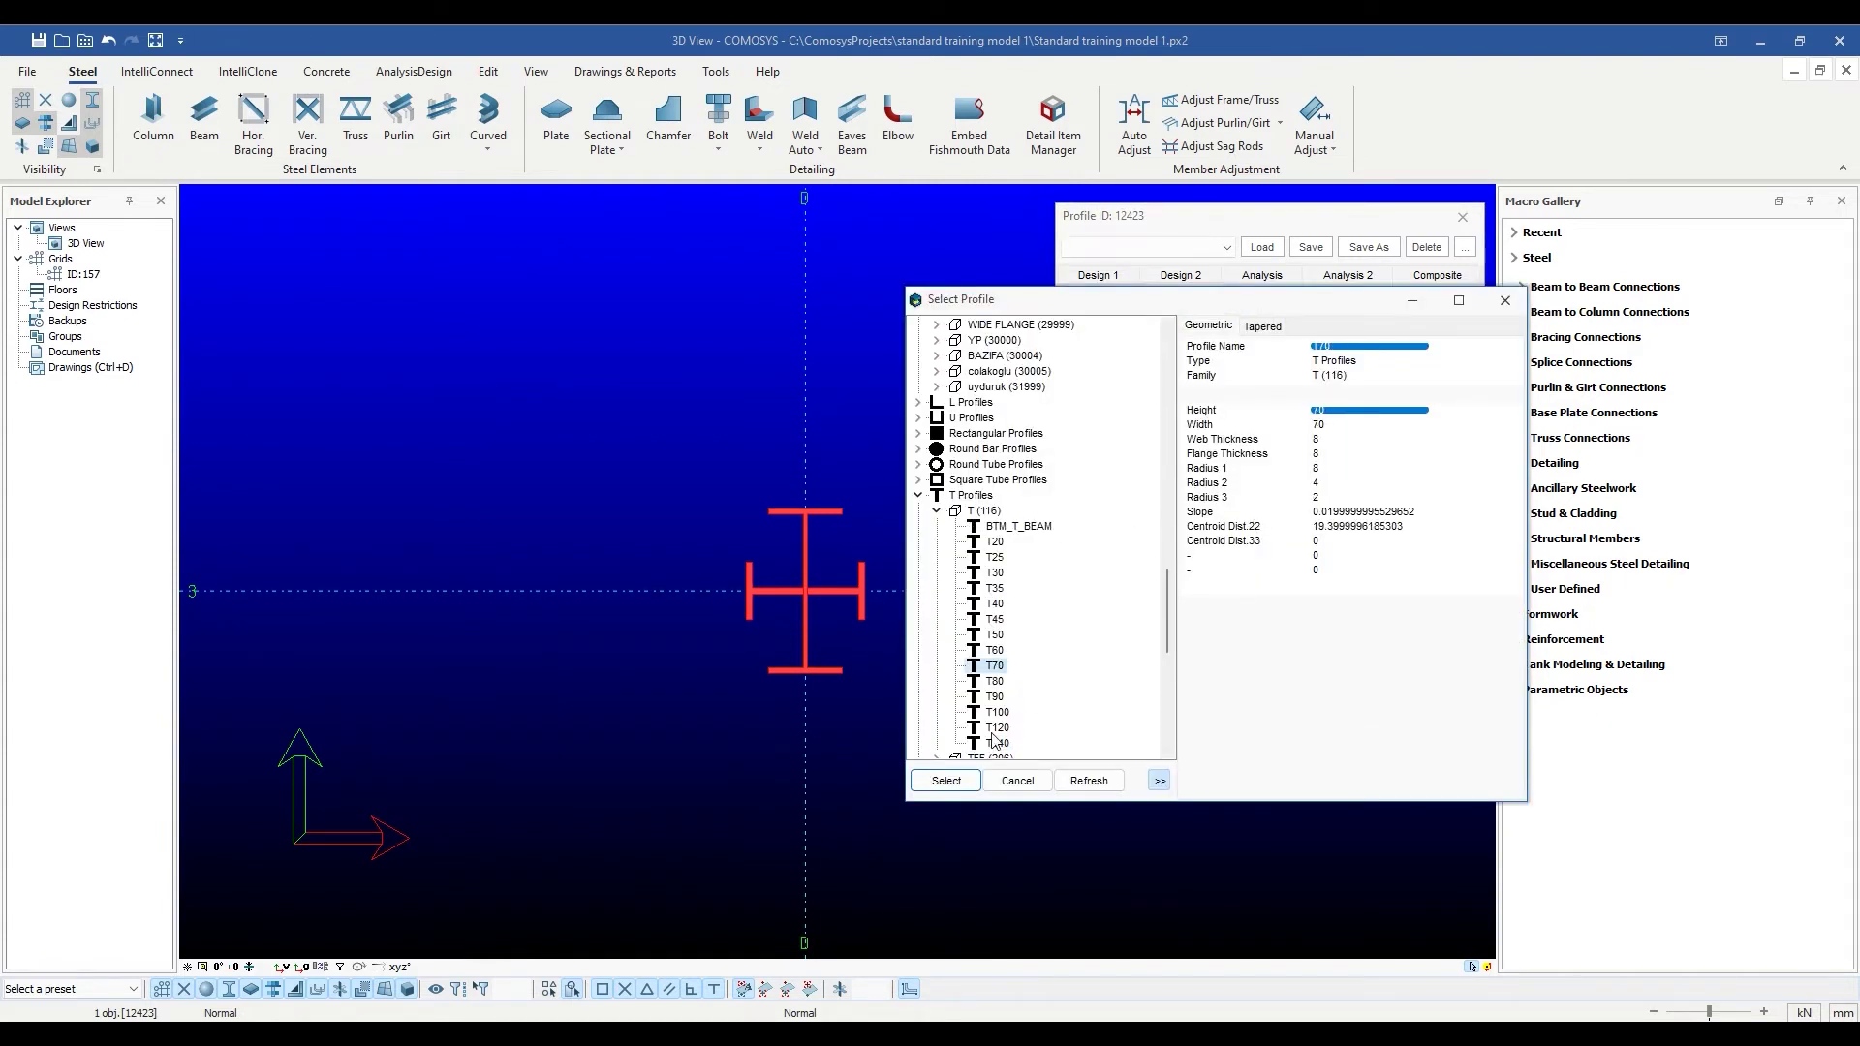
{"action": "left_click", "coordinate": [946, 781]}
{"action": "left_click", "coordinate": [1176, 762]}
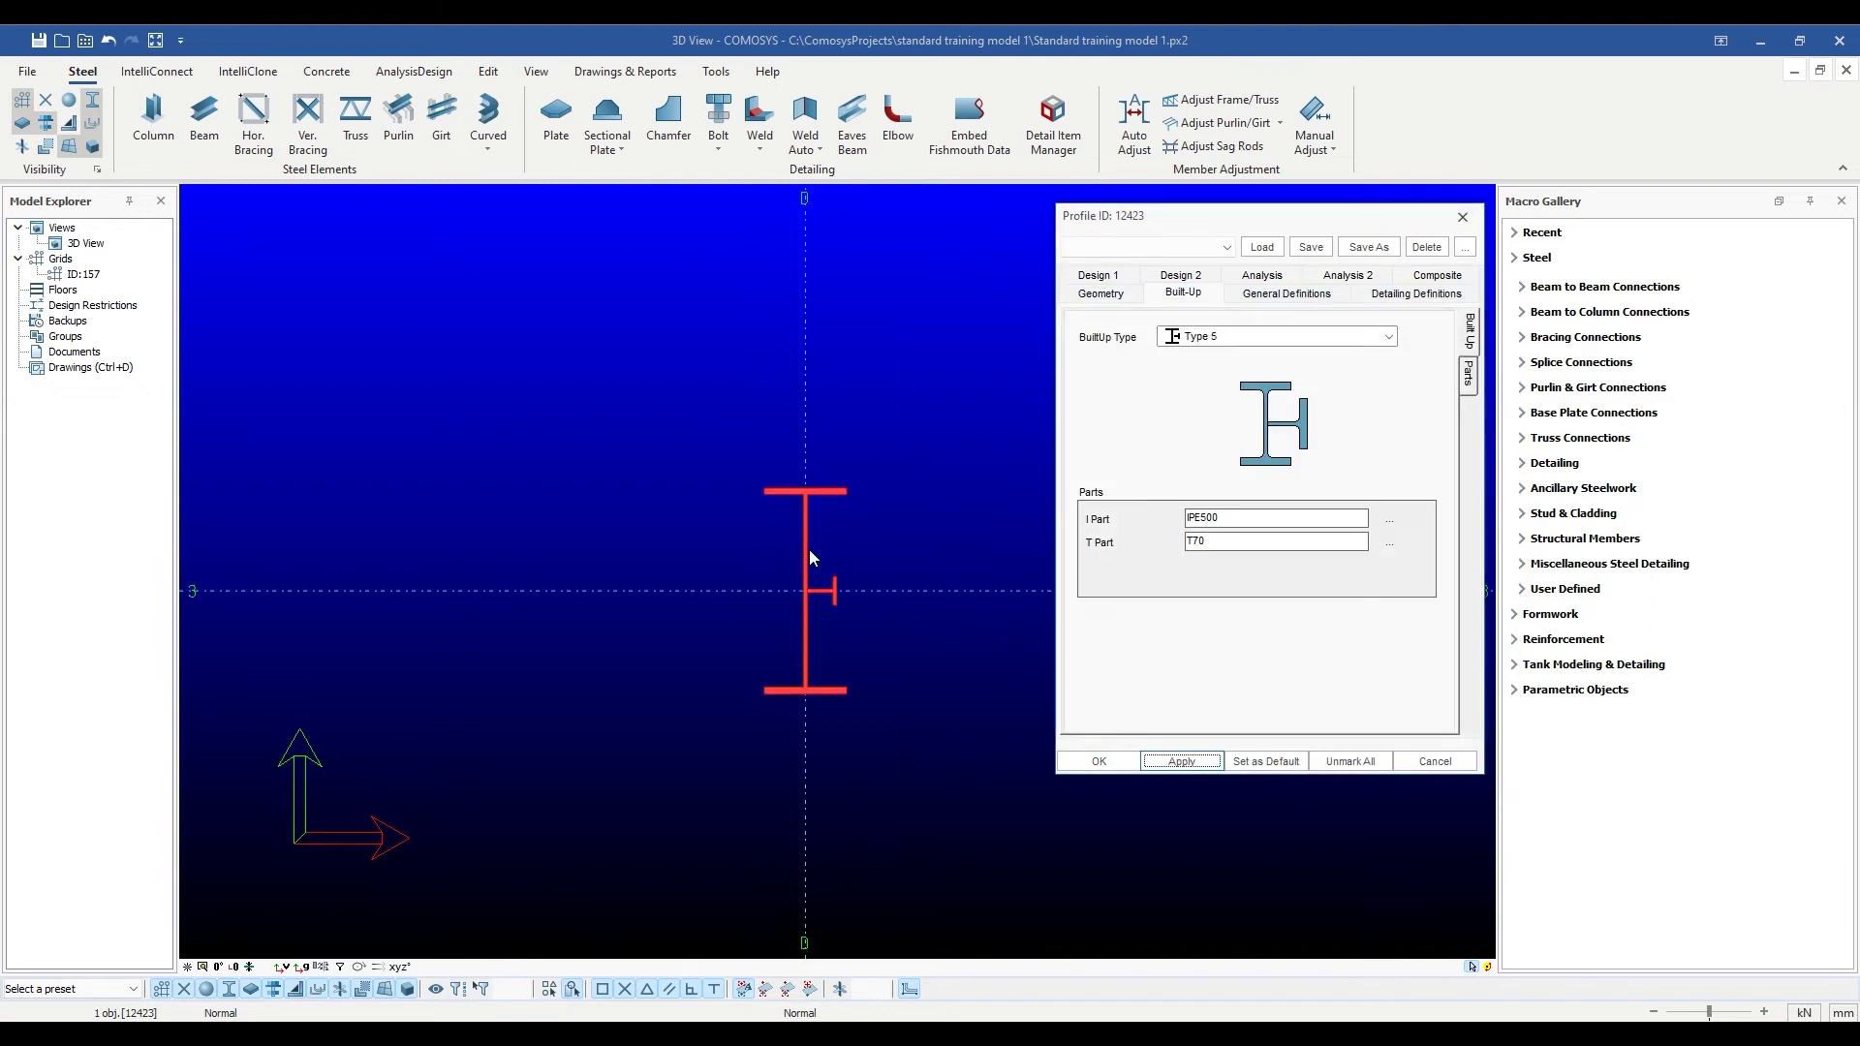
{"action": "left_click", "coordinate": [1099, 761]}
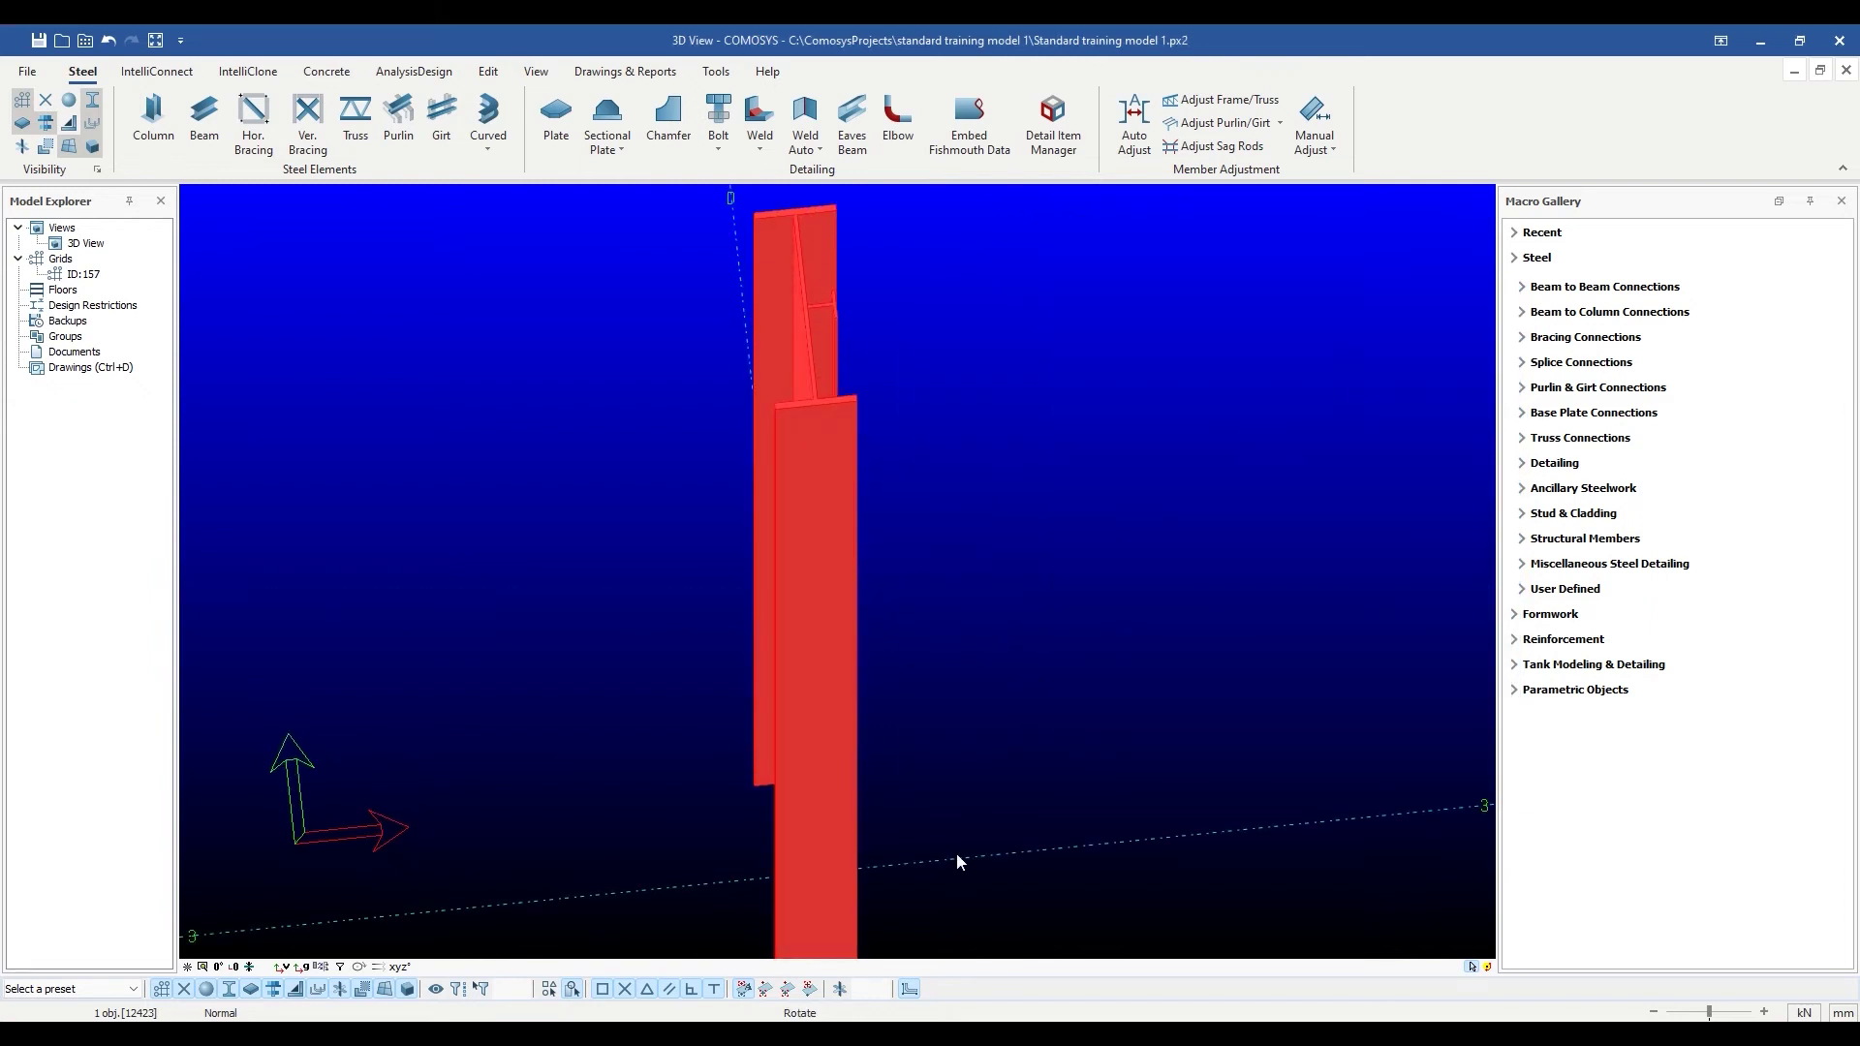
Reselect the column, nudge it onto grid D, step the change back and orbit out.
{"action": "left_click", "coordinate": [955, 741]}
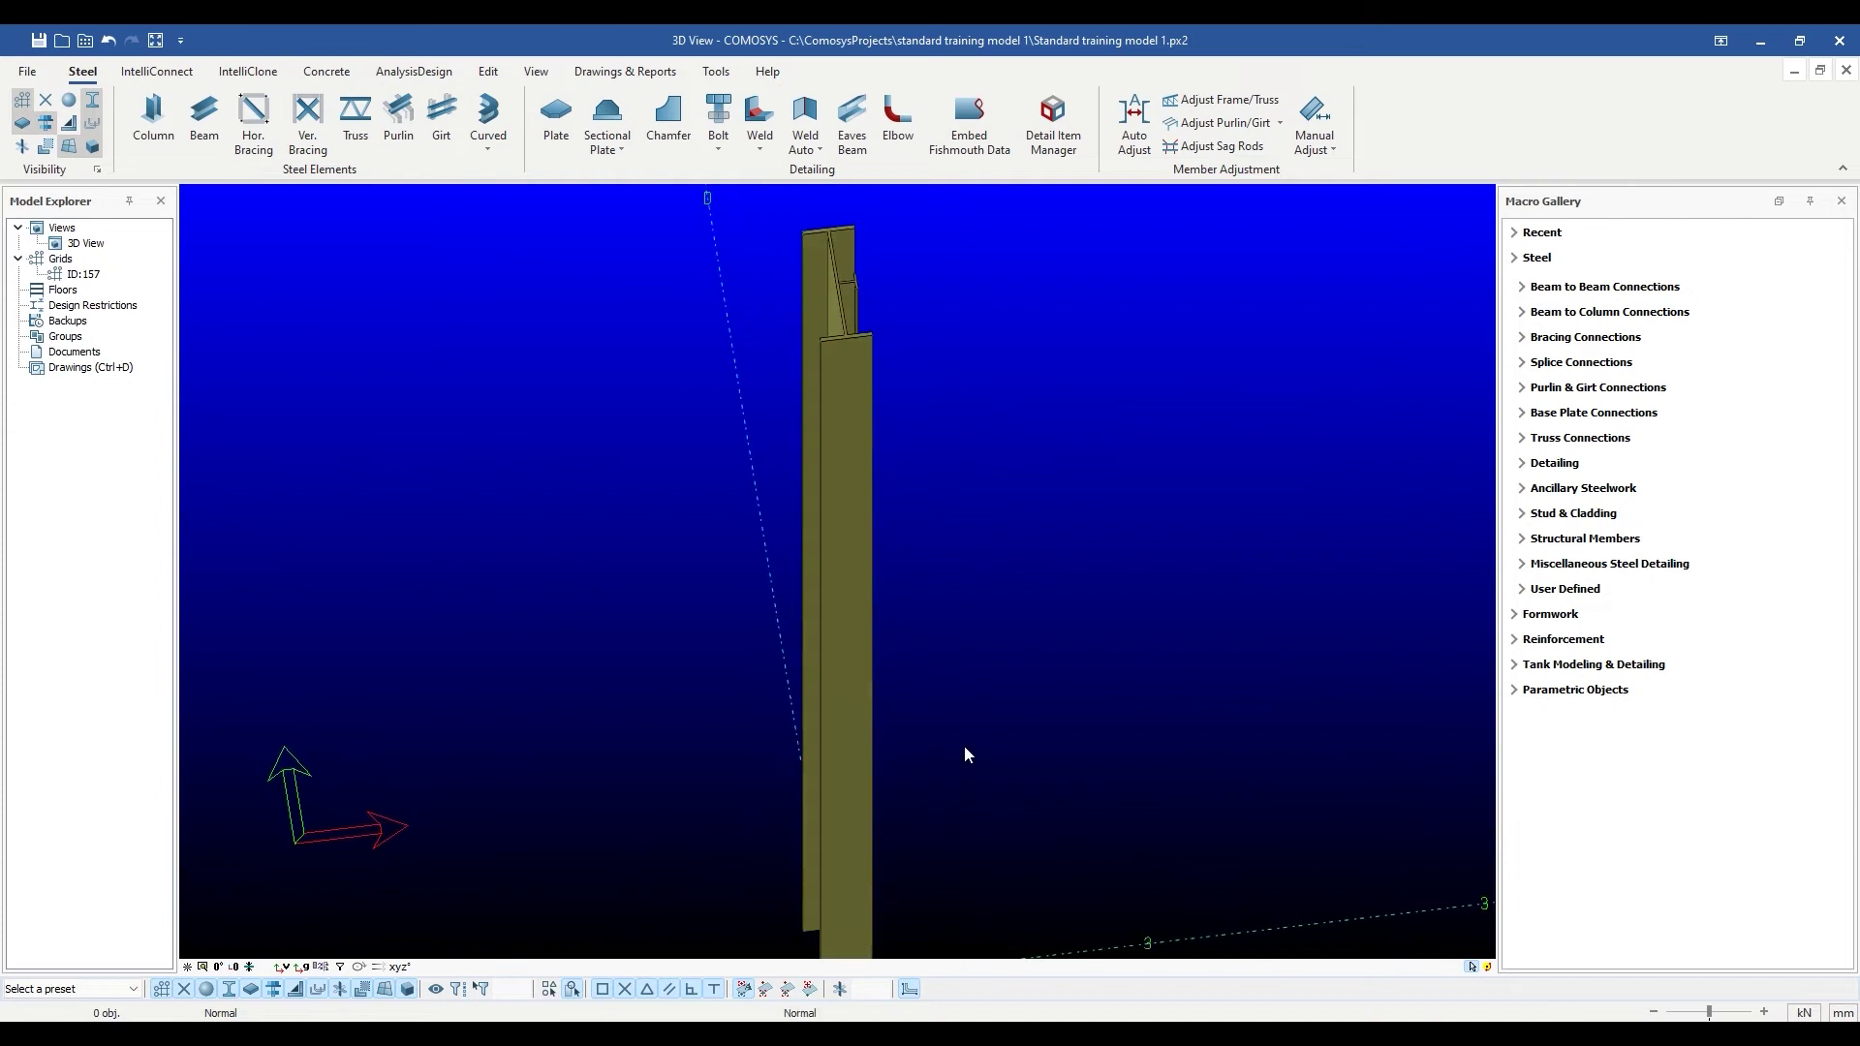
{"action": "scroll", "coordinate": [963, 746], "scroll_direction": "down", "scroll_amount": 3}
{"action": "scroll", "coordinate": [1002, 751], "scroll_direction": "down", "scroll_amount": 1}
{"action": "scroll", "coordinate": [996, 707], "scroll_direction": "up", "scroll_amount": 5}
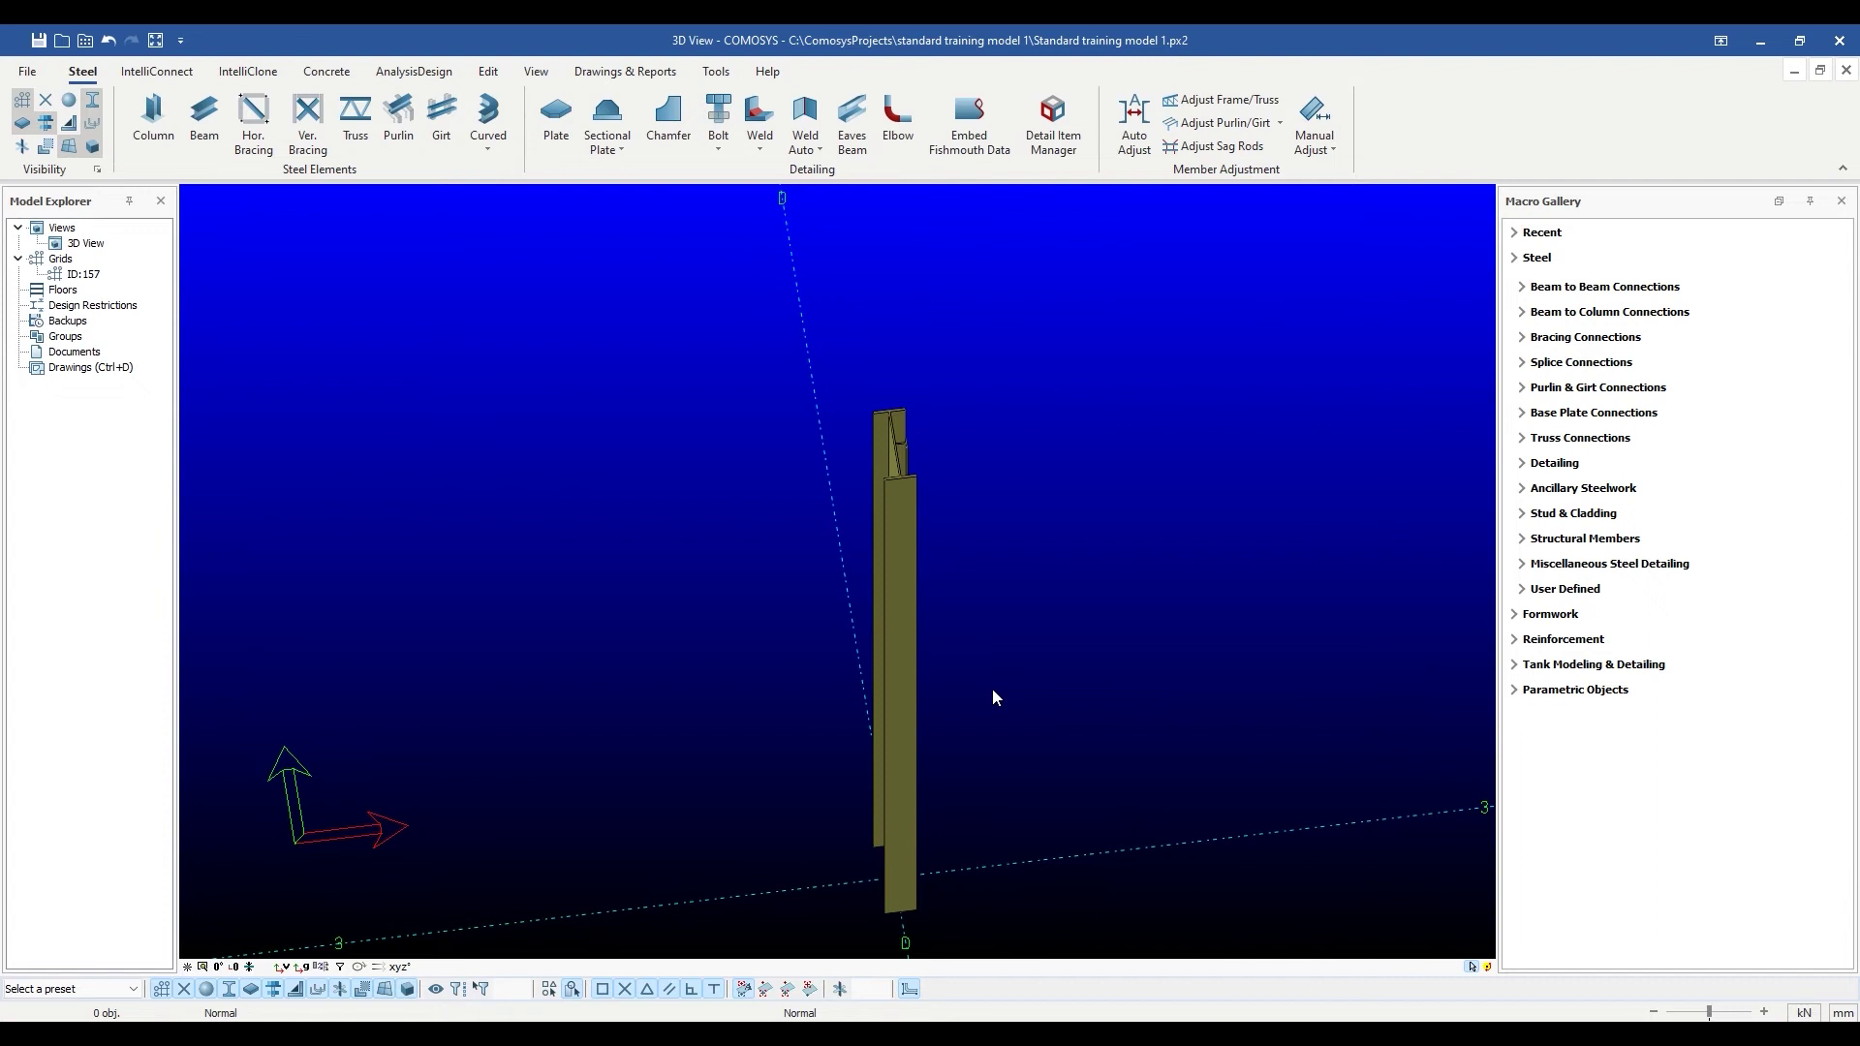
{"action": "left_click", "coordinate": [914, 642]}
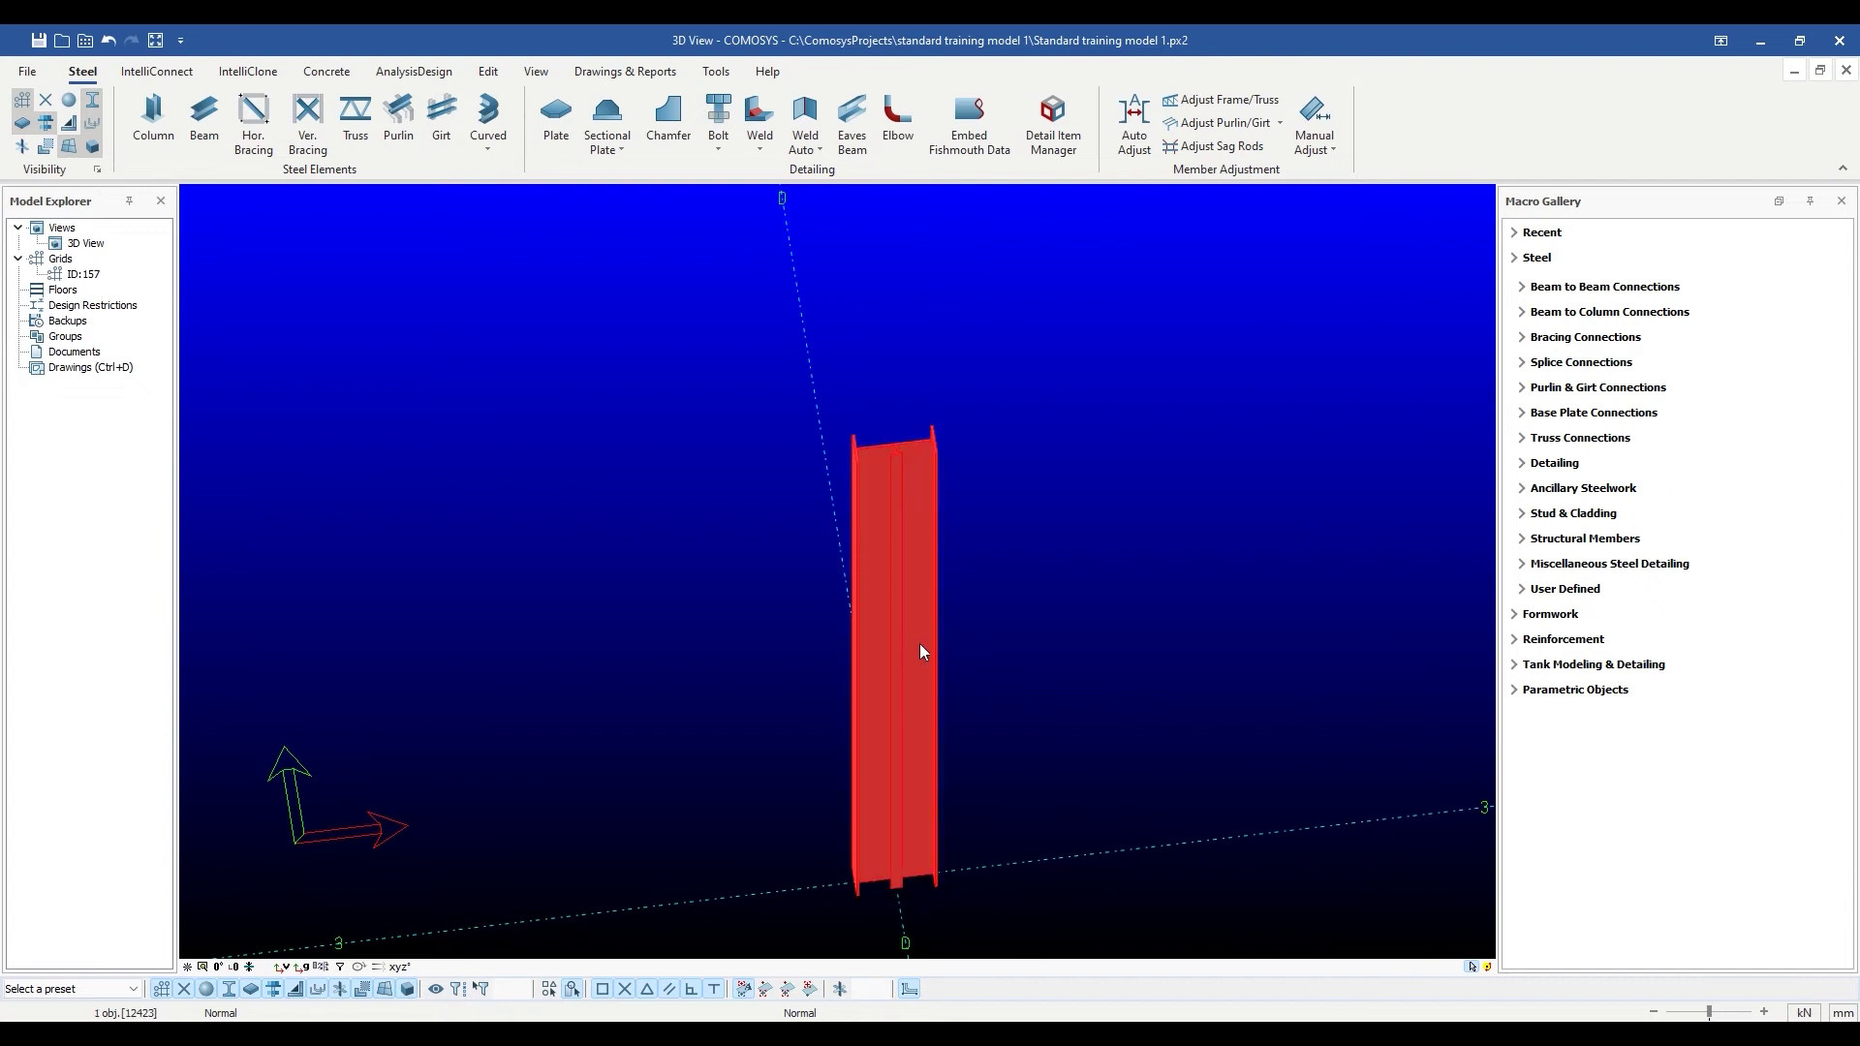
{"action": "left_click_drag", "start_coordinate": [921, 645], "coordinate": [926, 645]}
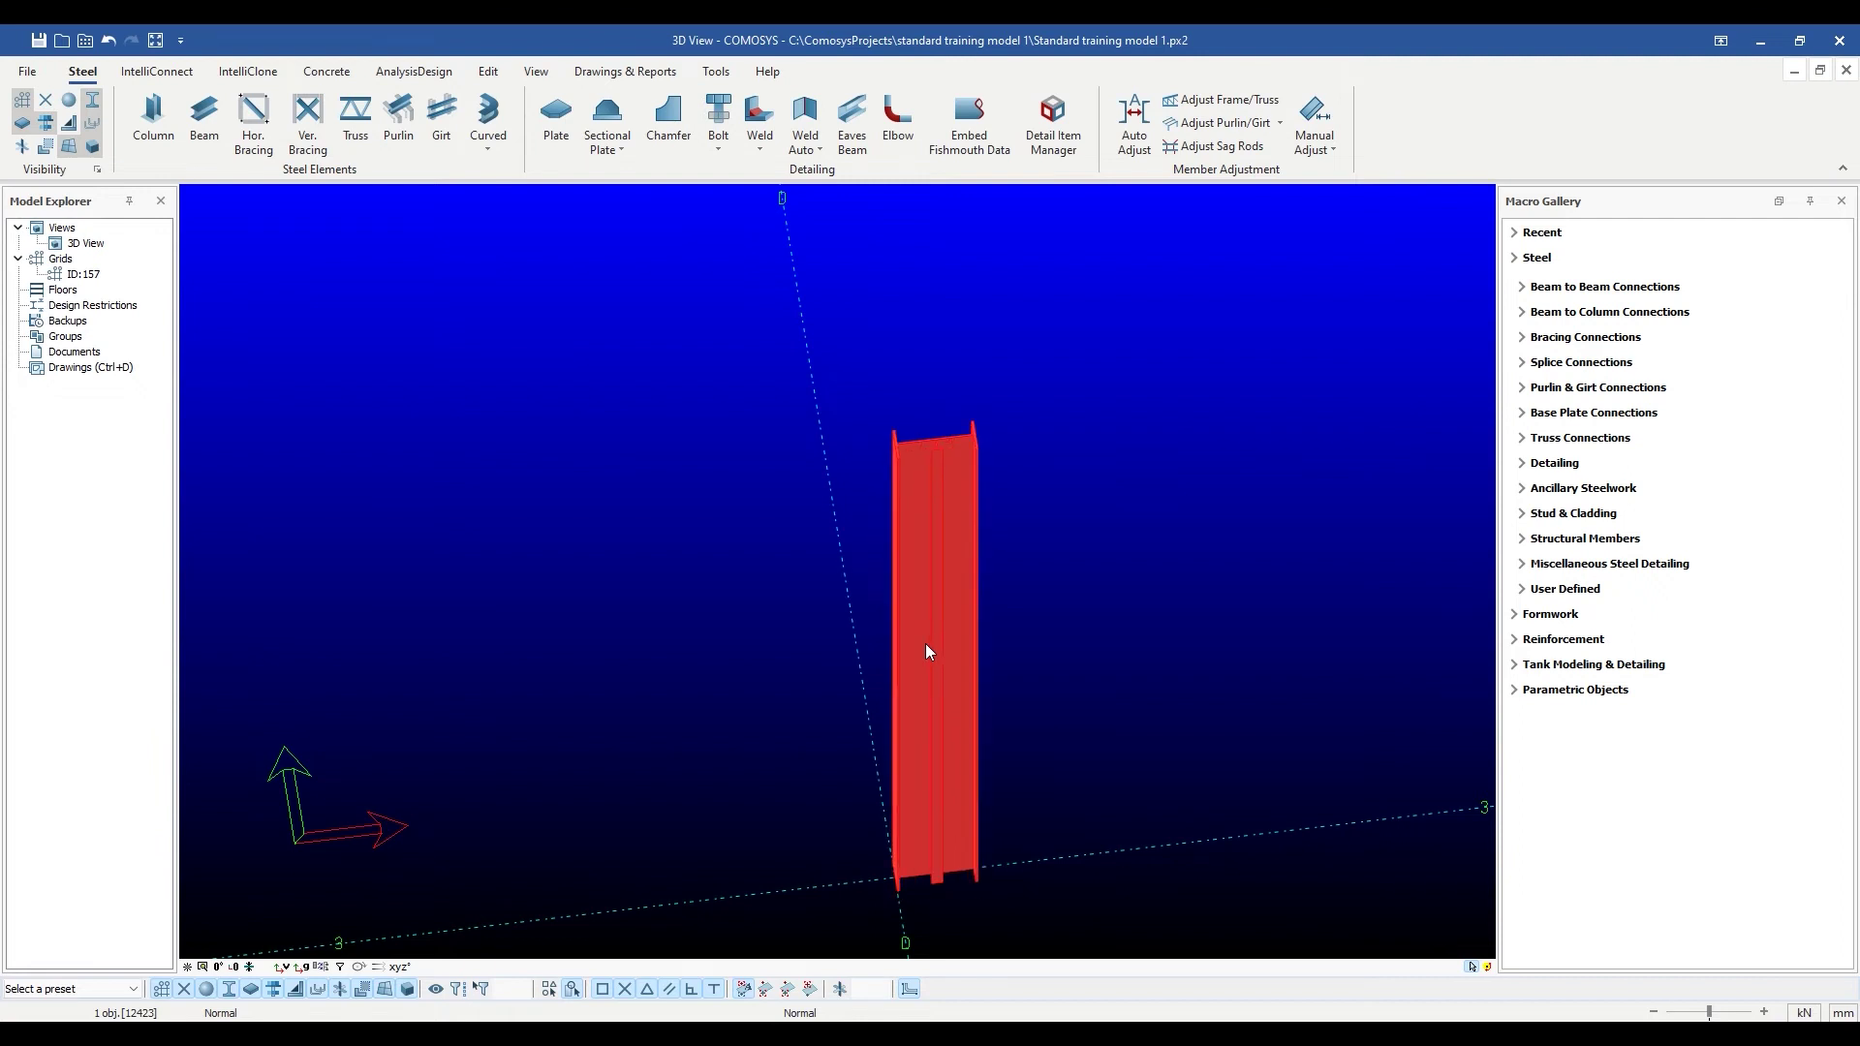
{"action": "key", "text": "Left"}
{"action": "key", "text": "Left"}
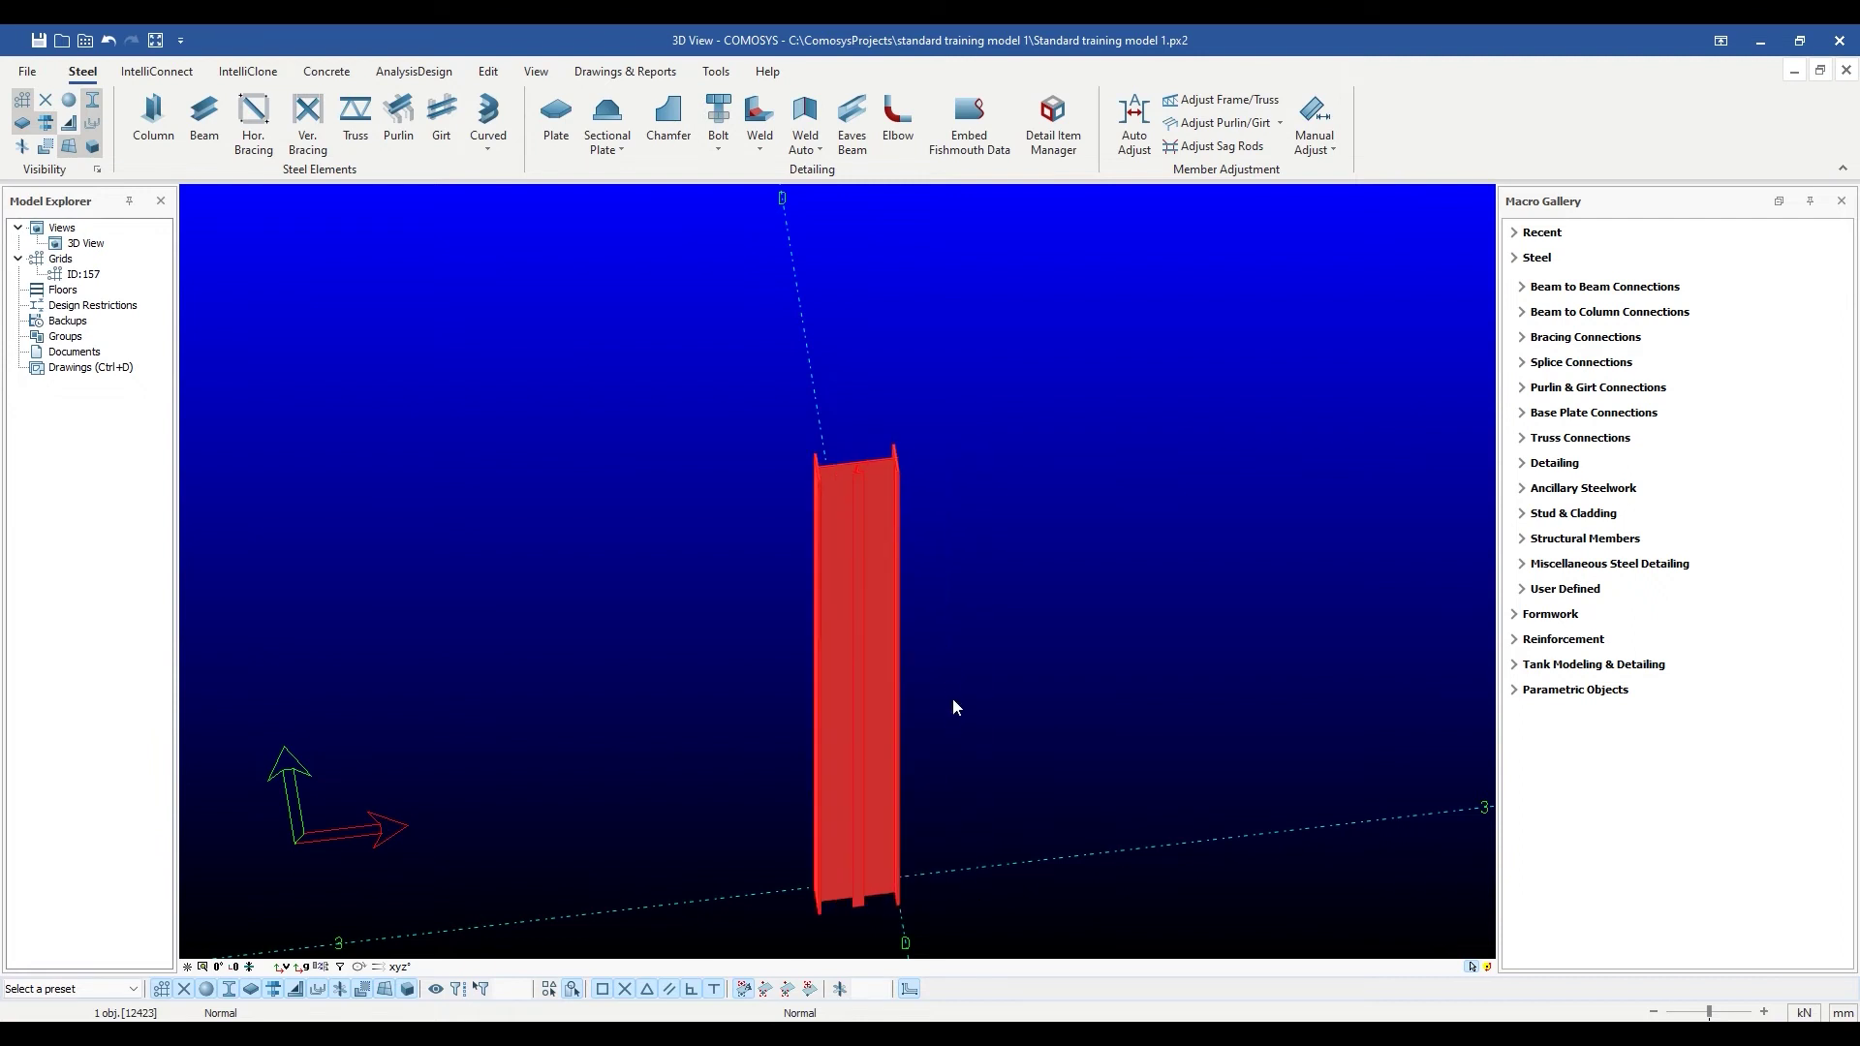
{"action": "middle_click_drag", "start_coordinate": [951, 700], "coordinate": [1008, 705]}
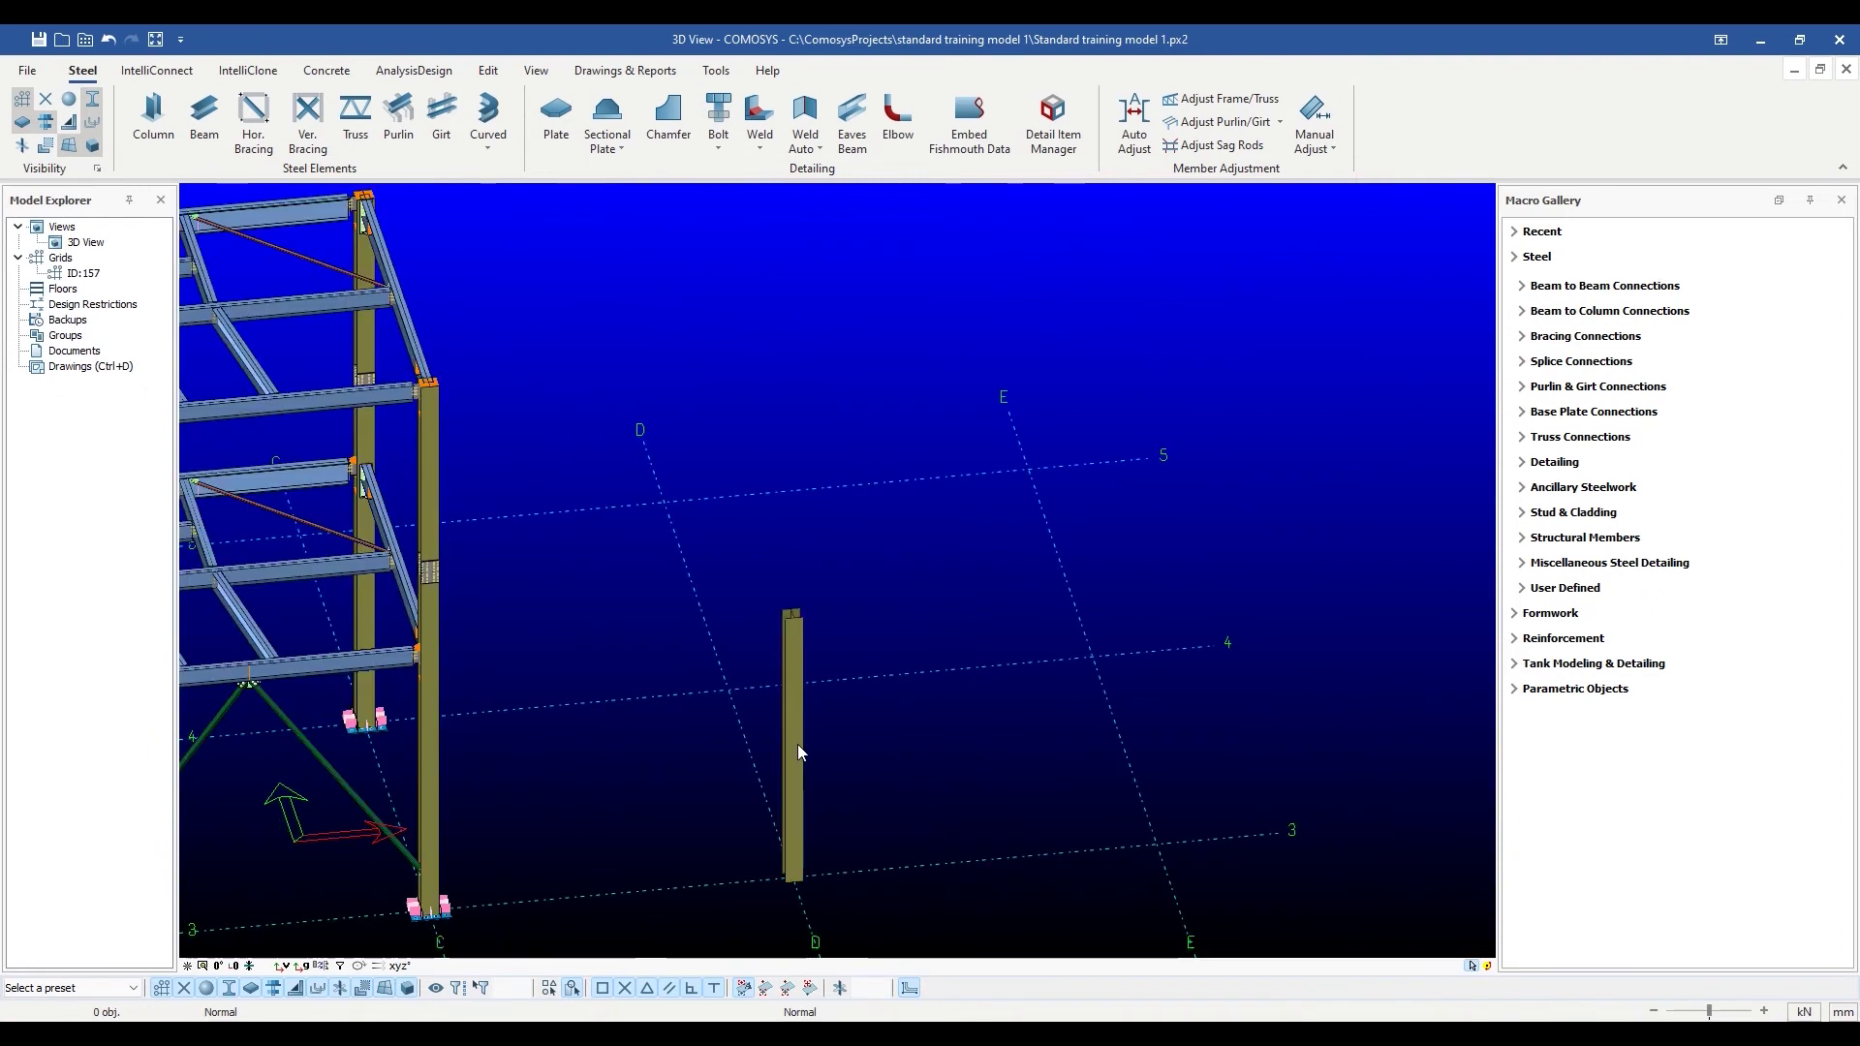
View along the column and apply an out-of-plane offset of 50 and in-plane offset of 40.
{"action": "double_click", "coordinate": [798, 744]}
{"action": "left_click_drag", "start_coordinate": [870, 266], "coordinate": [1325, 266]}
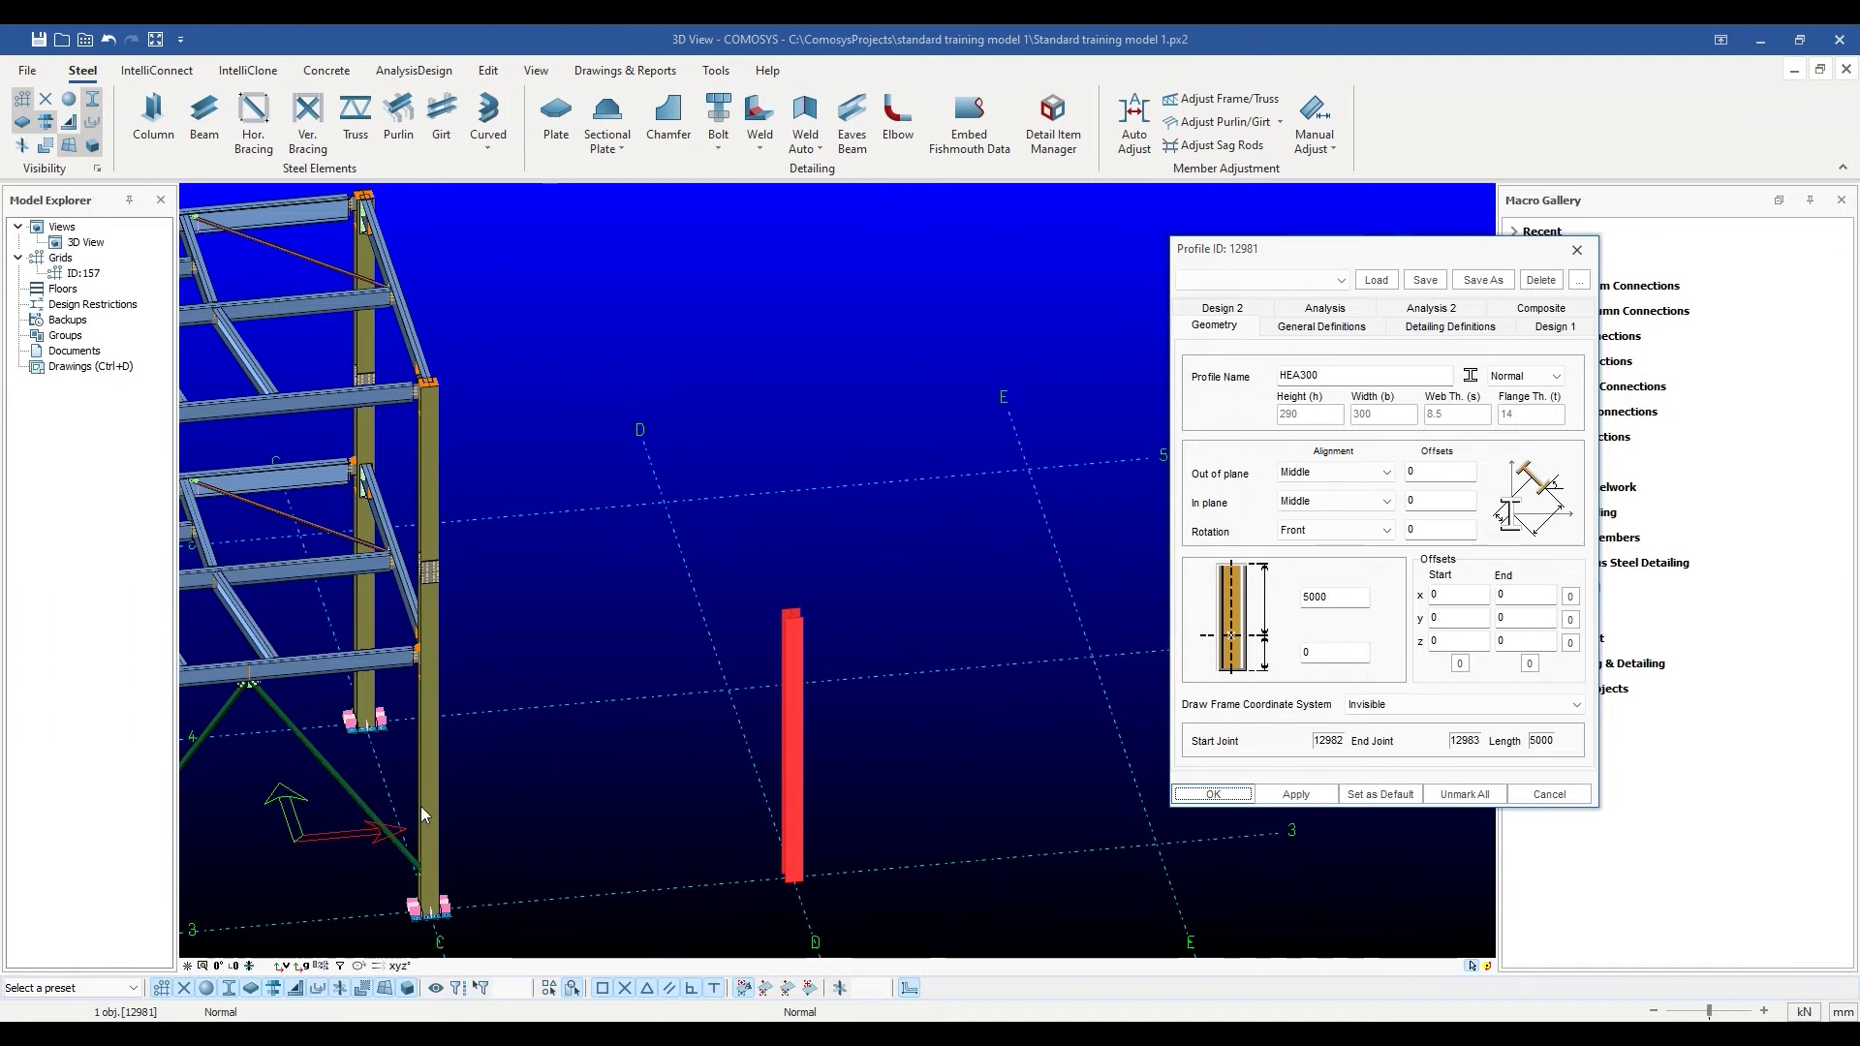
{"action": "left_click", "coordinate": [218, 966]}
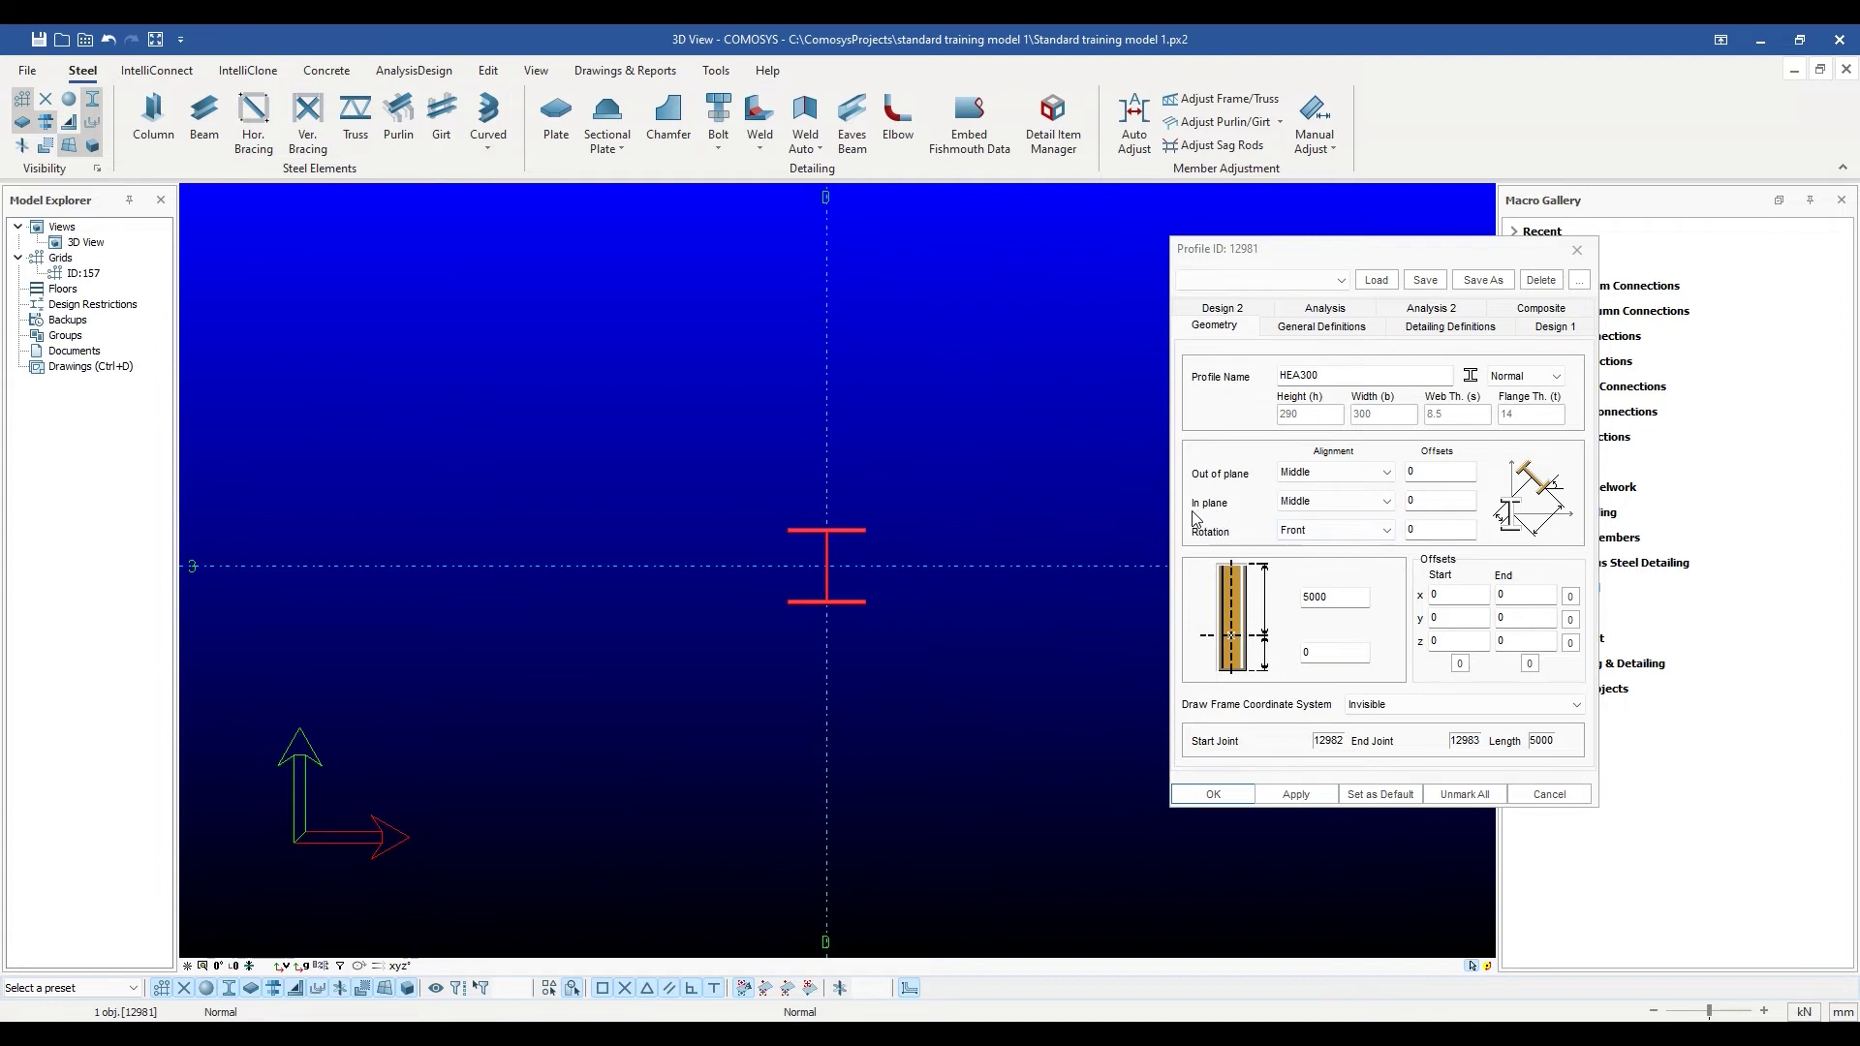
{"action": "left_click", "coordinate": [1369, 475]}
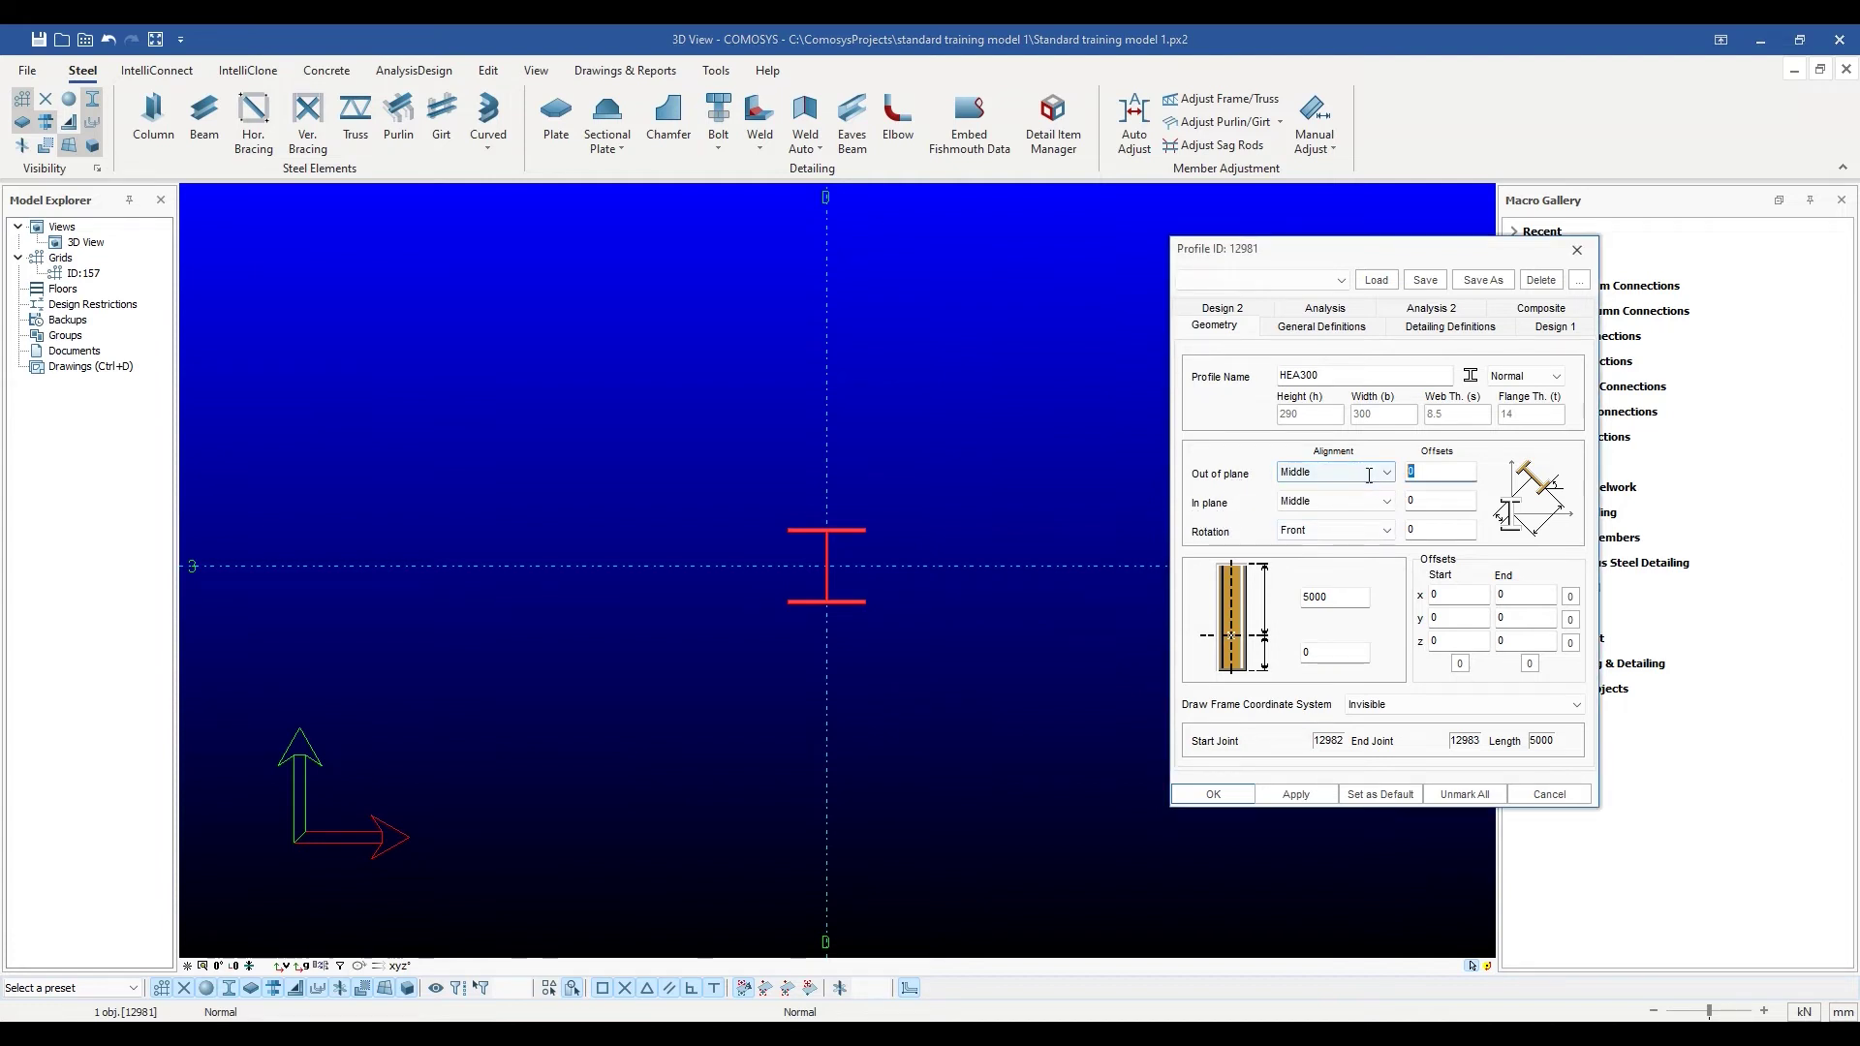
{"action": "type", "text": "50"}
{"action": "left_click", "coordinate": [1420, 496]}
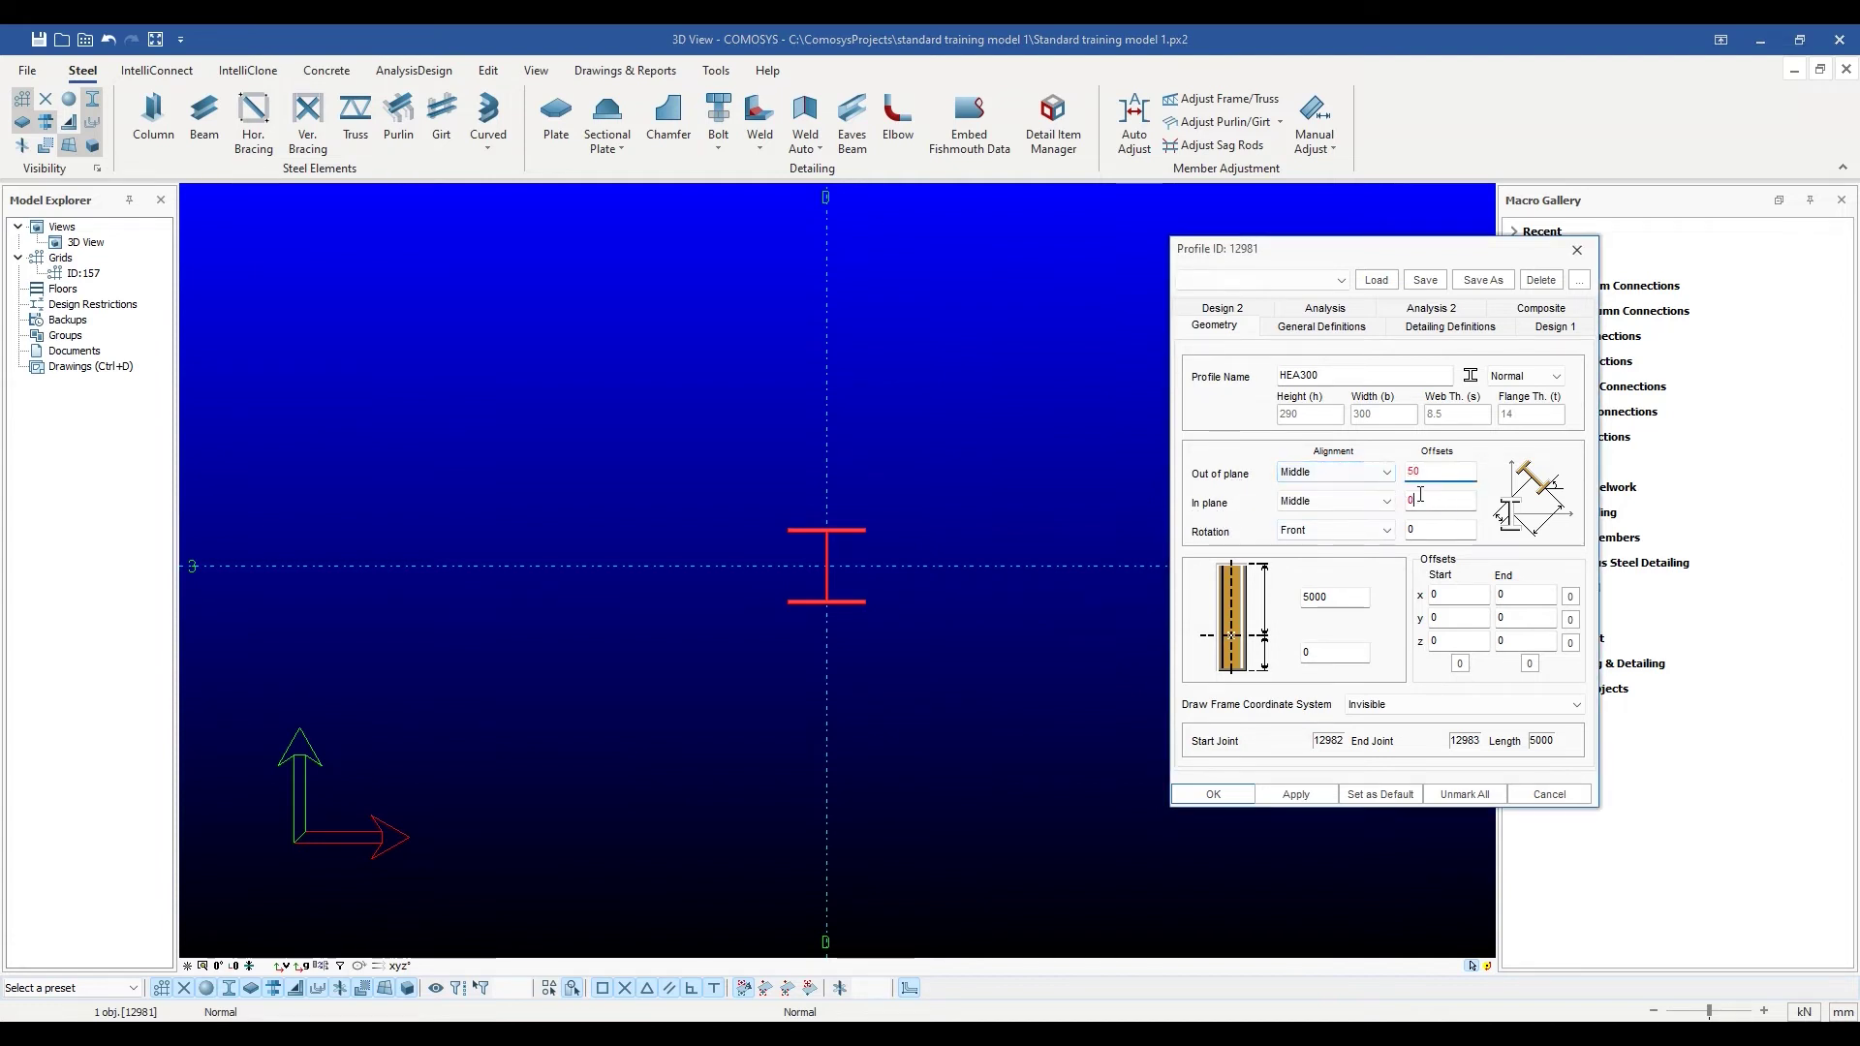
{"action": "key", "text": "BackSpace"}
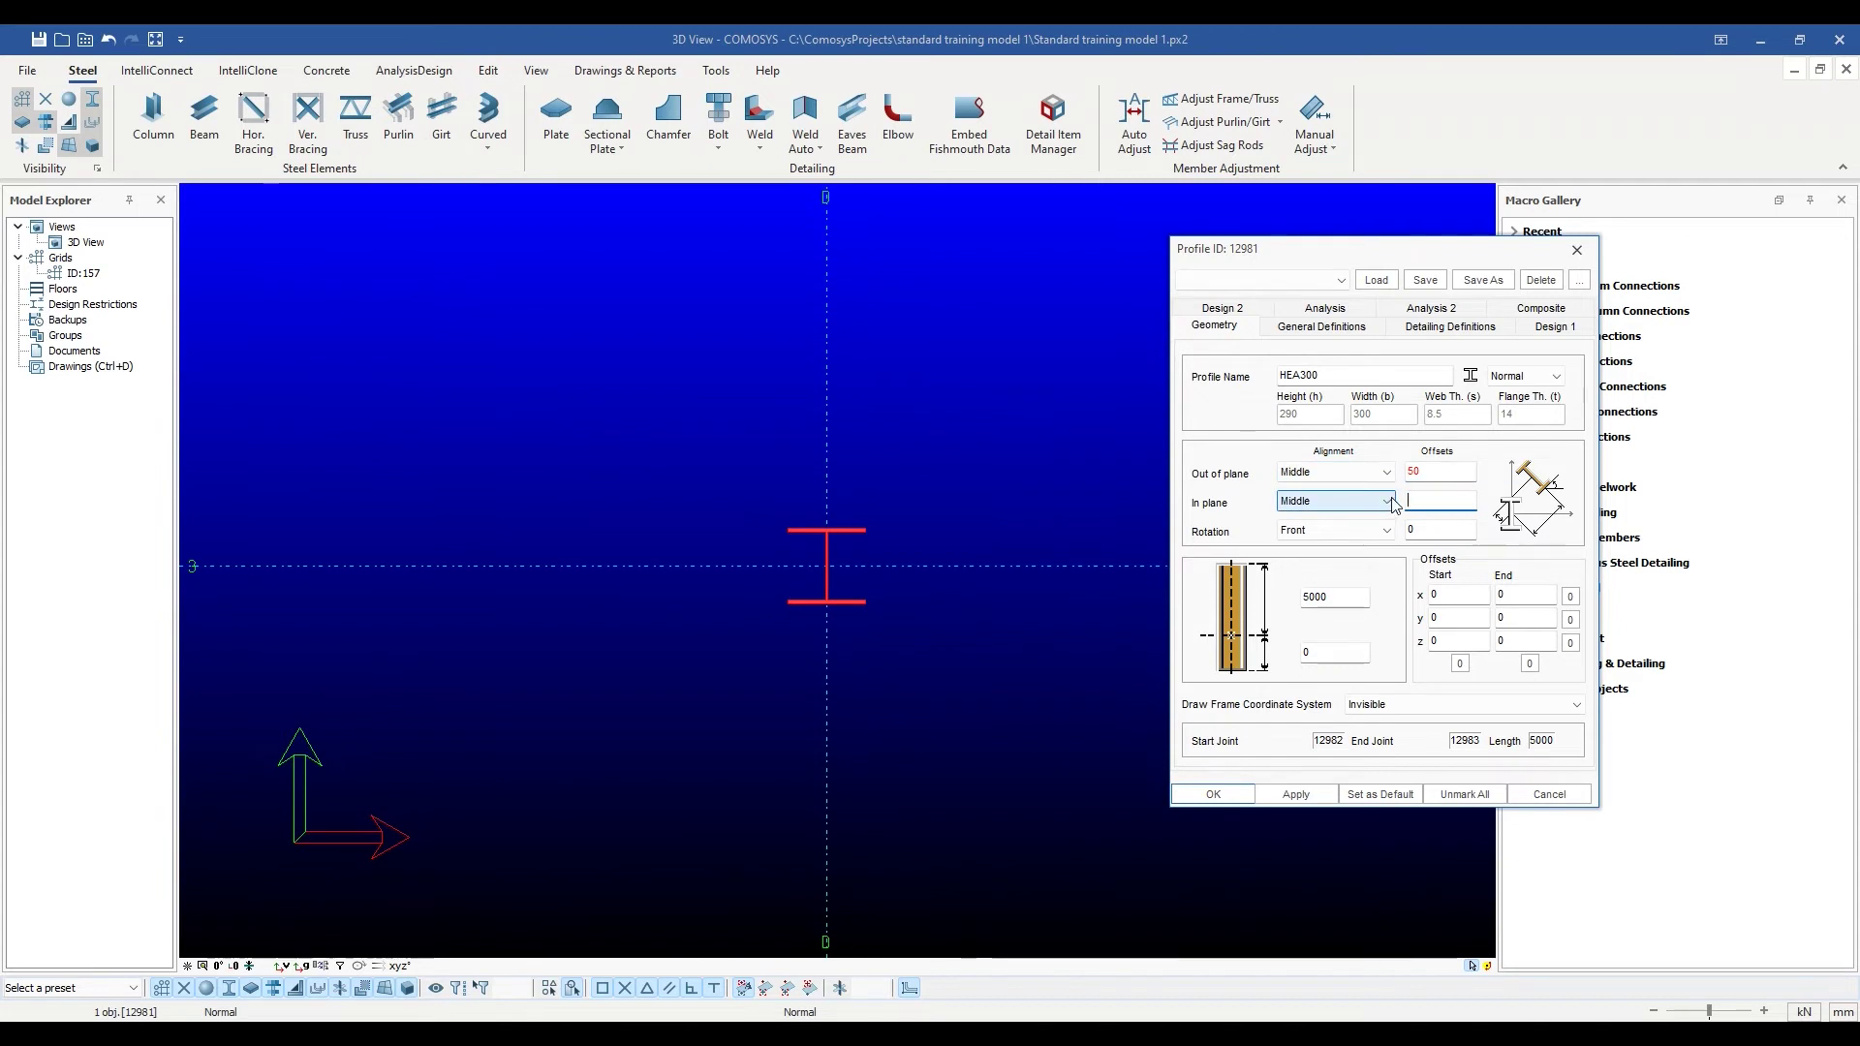
{"action": "type", "text": "40"}
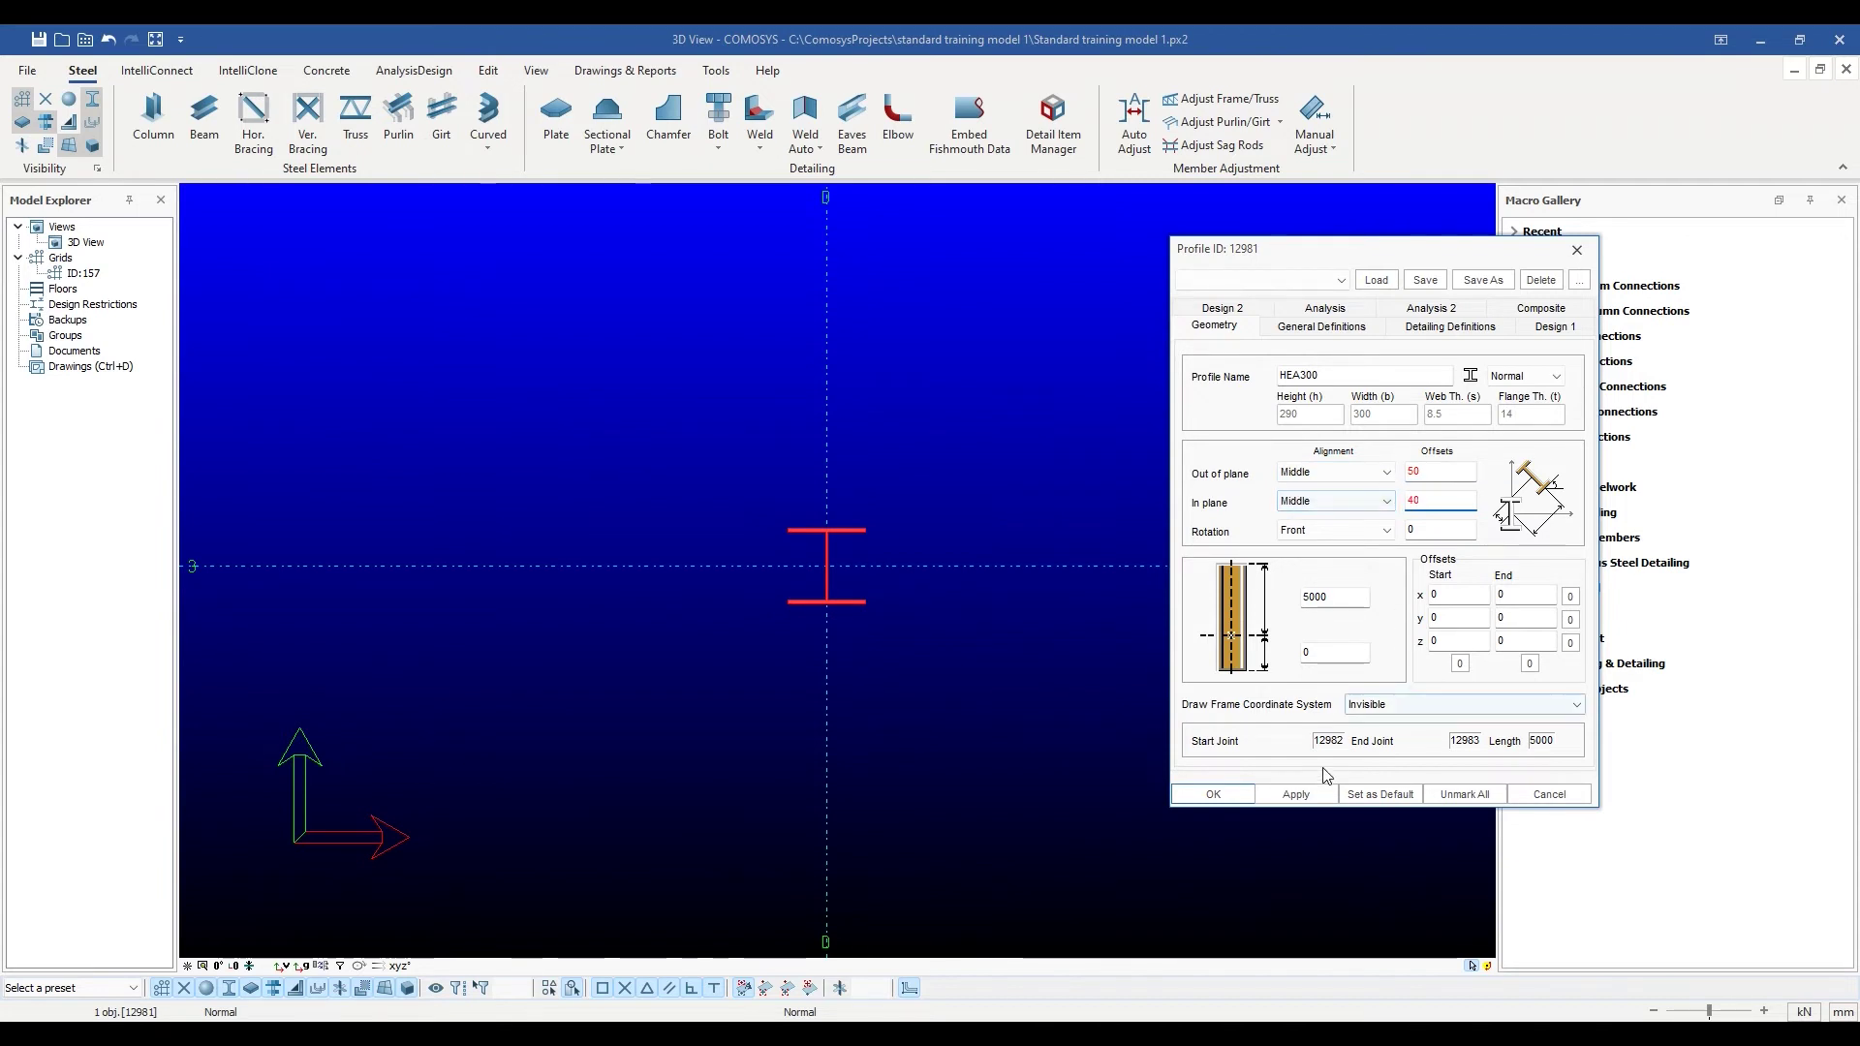
{"action": "left_click", "coordinate": [1296, 795]}
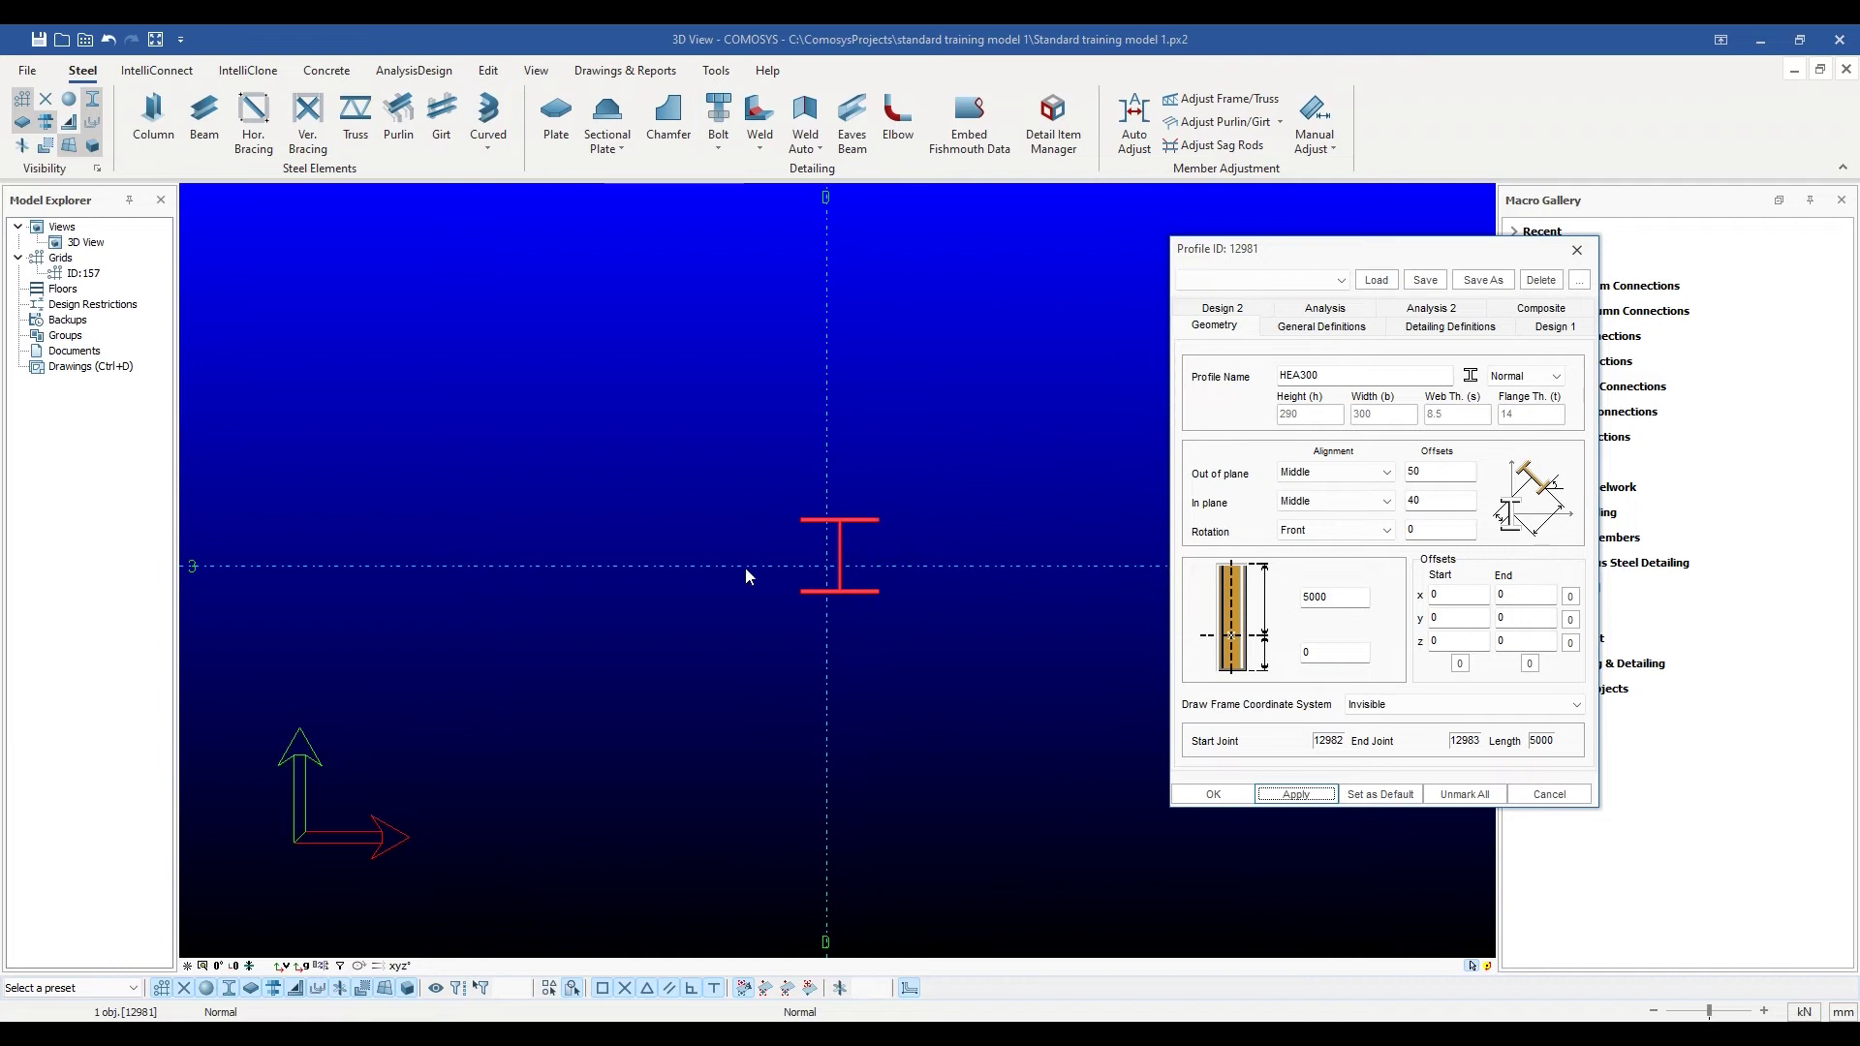
Reset both offsets to 0 and apply so the section centres on the grid.
{"action": "double_click", "coordinate": [1414, 472]}
{"action": "type", "text": "0"}
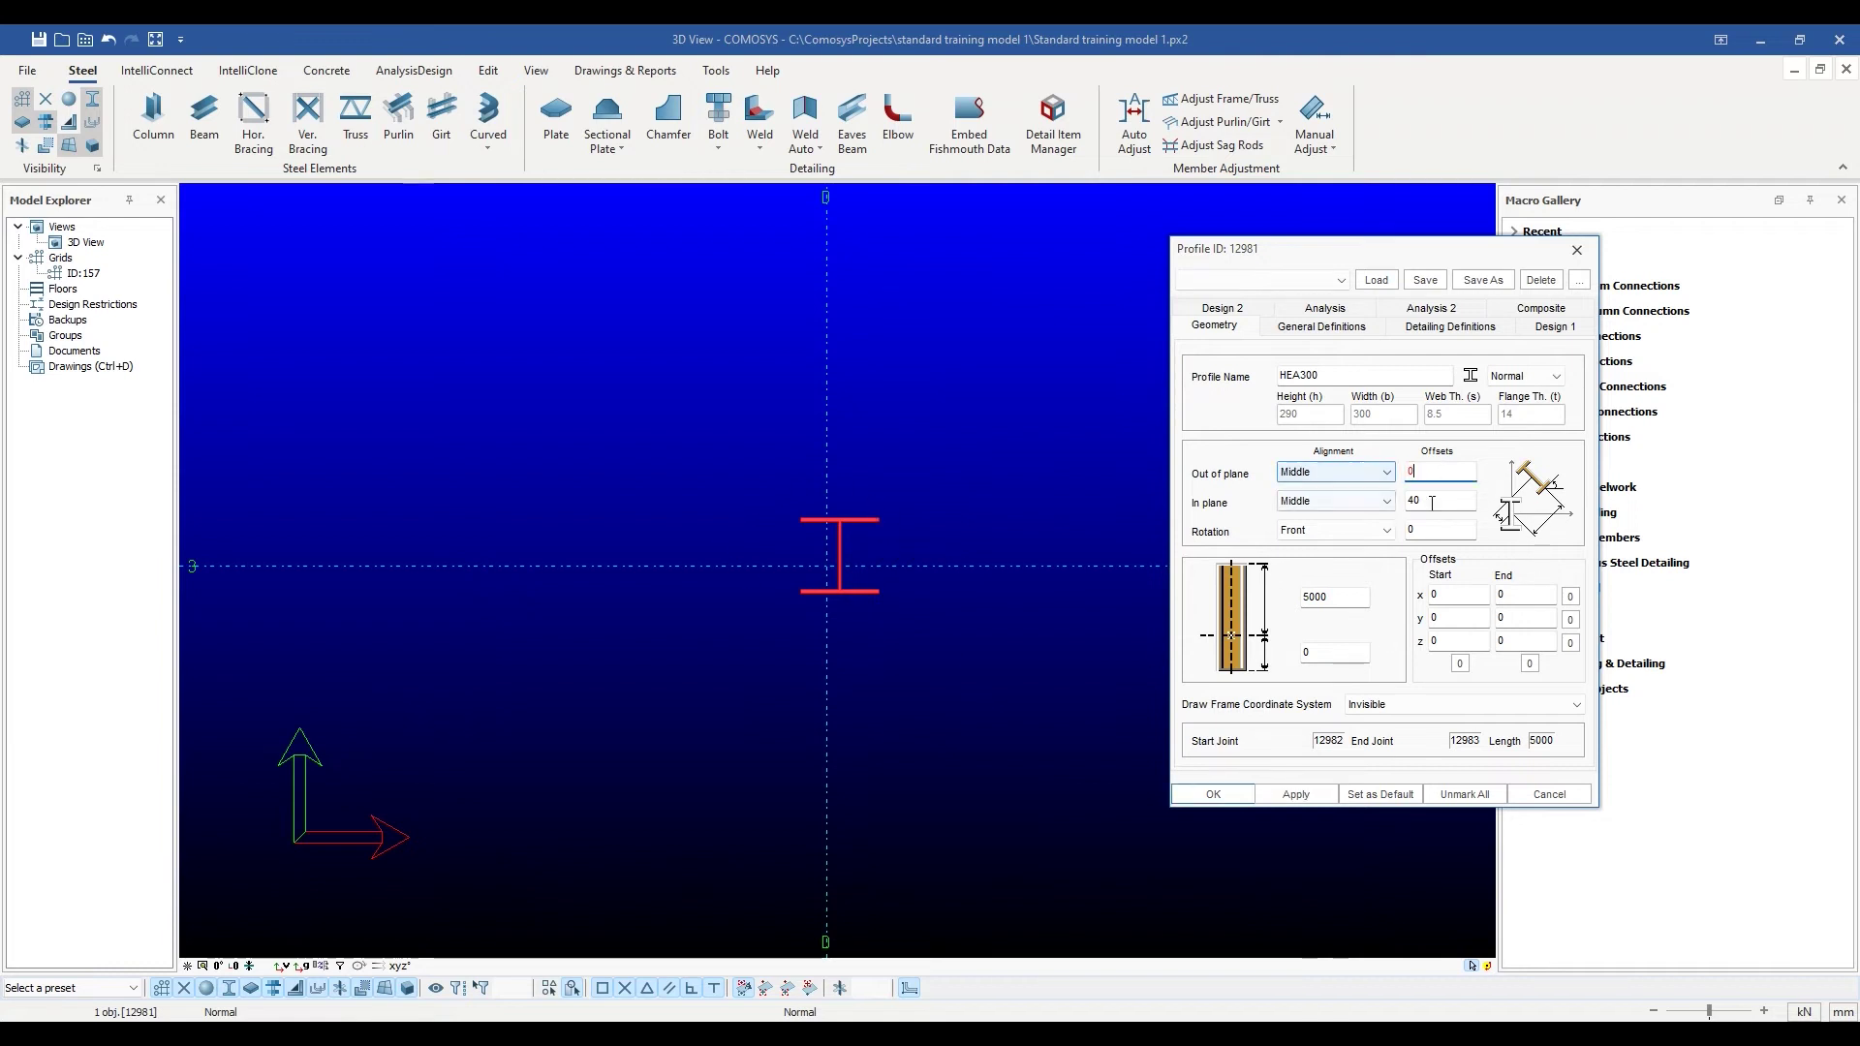
{"action": "key", "text": "Tab"}
{"action": "type", "text": "0"}
{"action": "left_click", "coordinate": [1296, 794]}
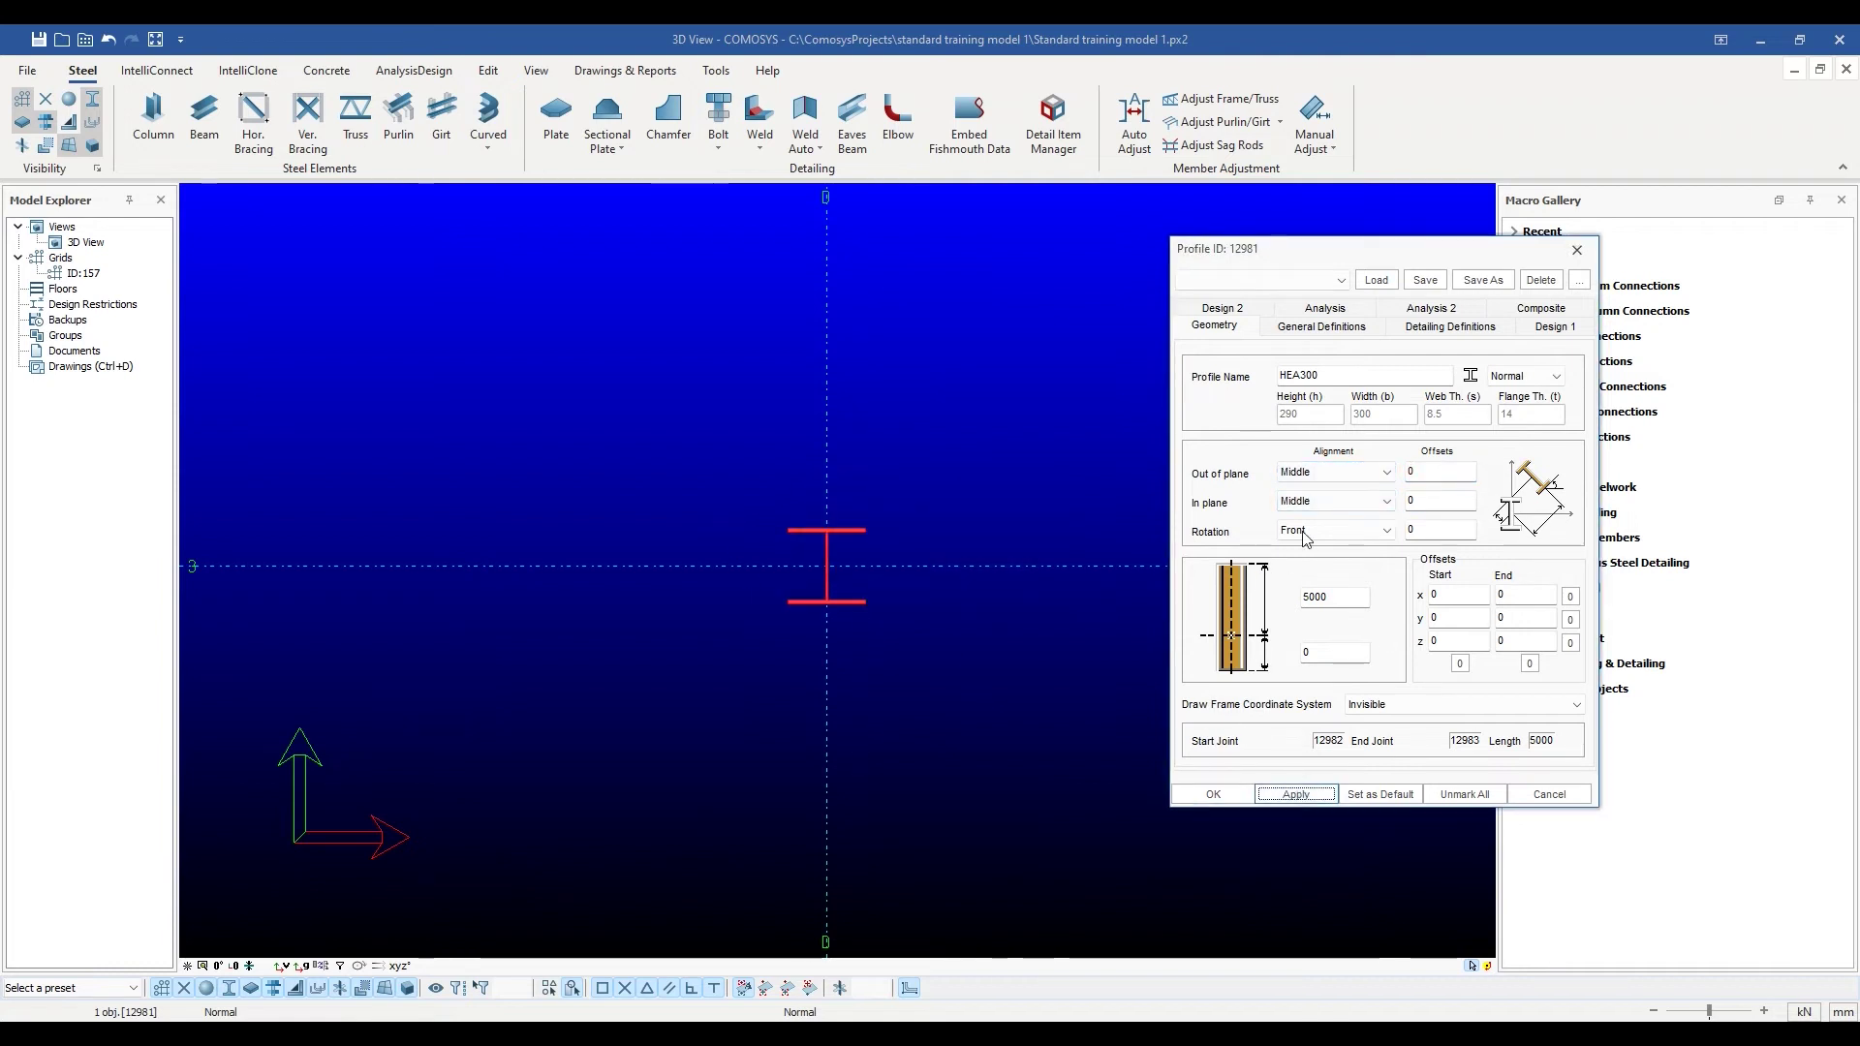
Set the column's out-of-plane alignment to Behind and apply it.
{"action": "left_click", "coordinate": [1372, 474]}
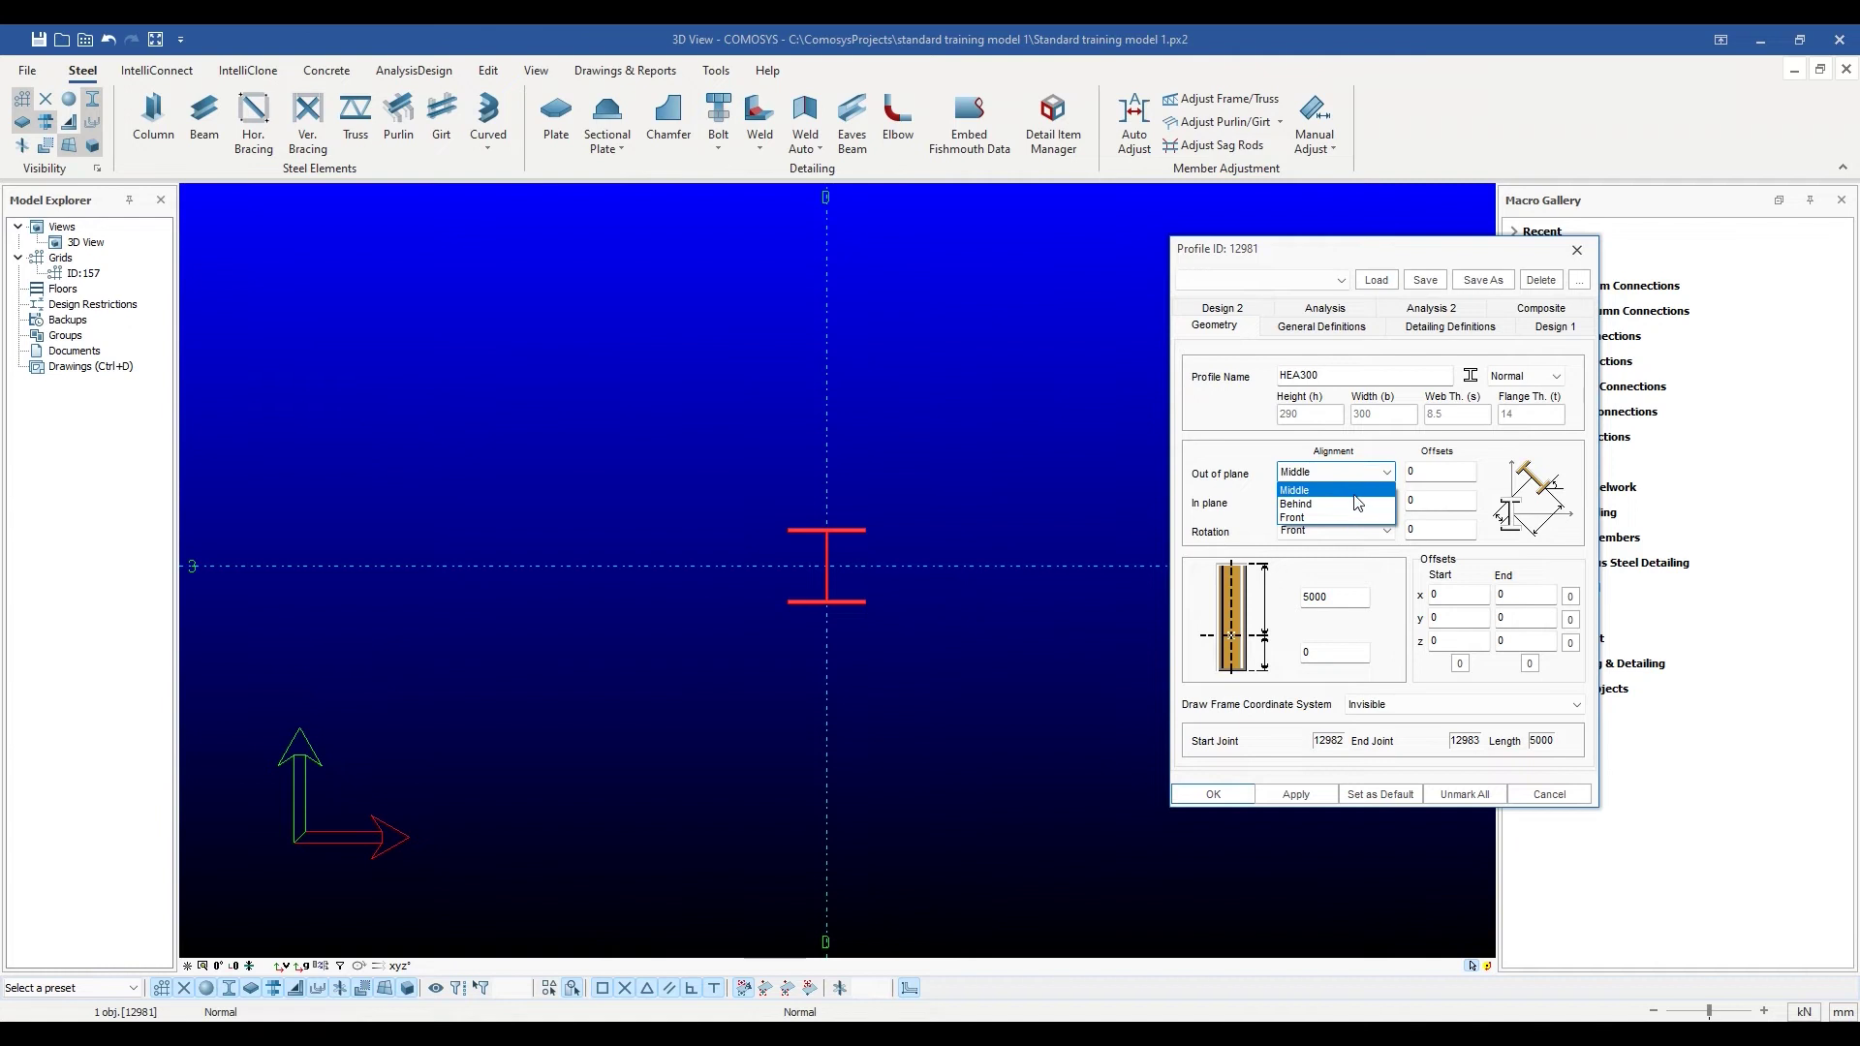
{"action": "left_click", "coordinate": [1361, 503]}
{"action": "left_click", "coordinate": [1296, 794]}
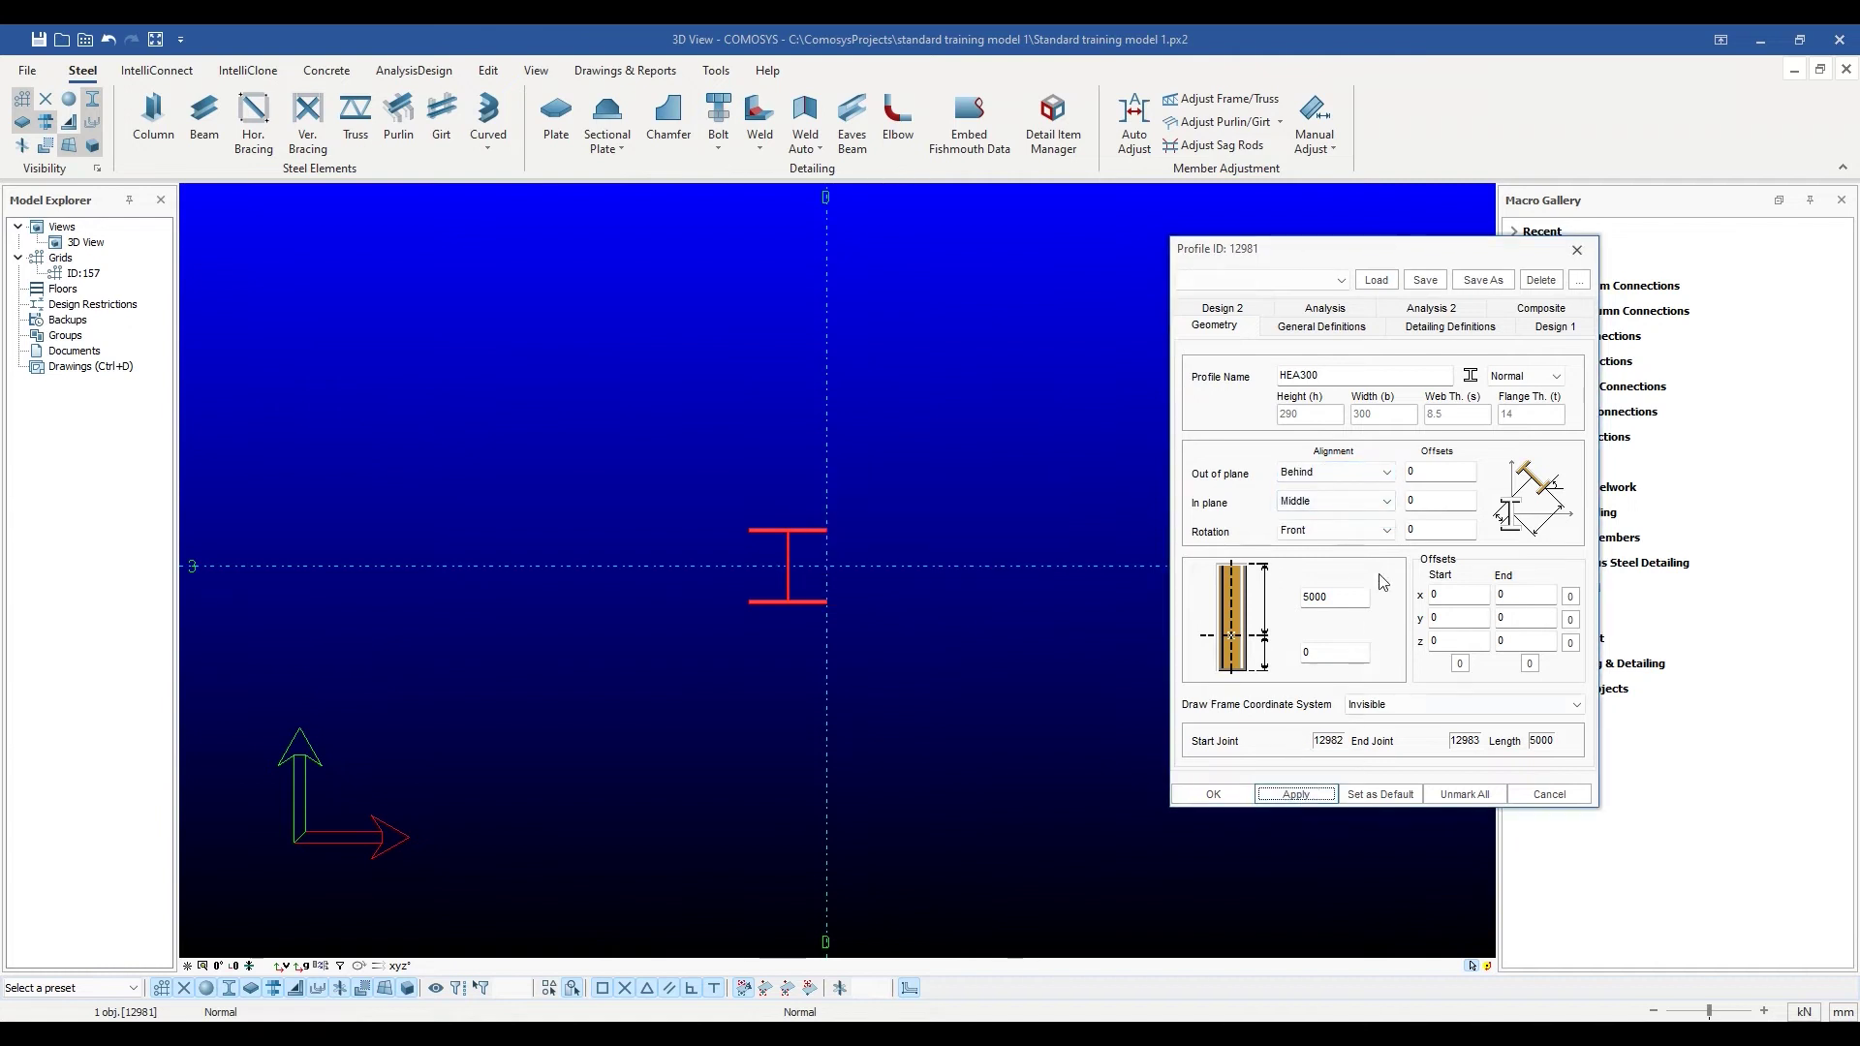
Try in-plane alignments Right, Left, then back to Middle, applying each.
{"action": "left_click", "coordinate": [1056, 479]}
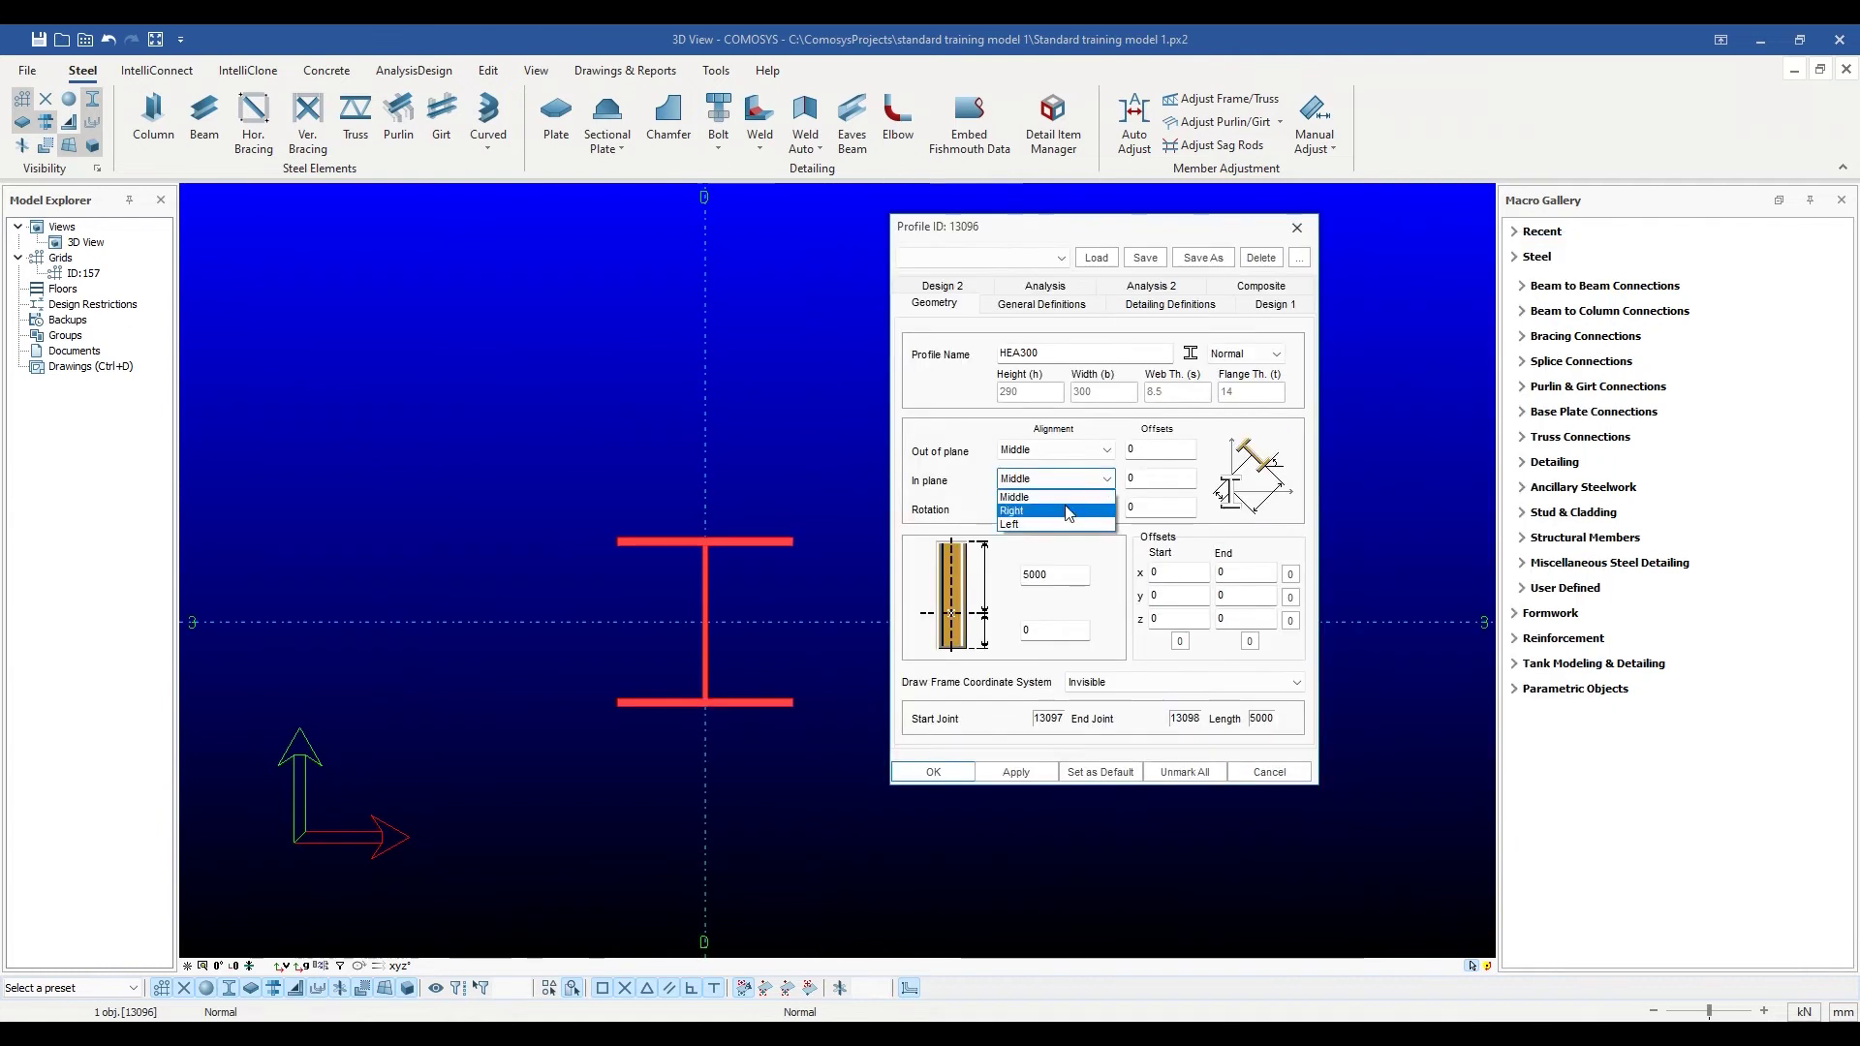
{"action": "left_click", "coordinate": [1027, 511]}
{"action": "left_click", "coordinate": [1035, 773]}
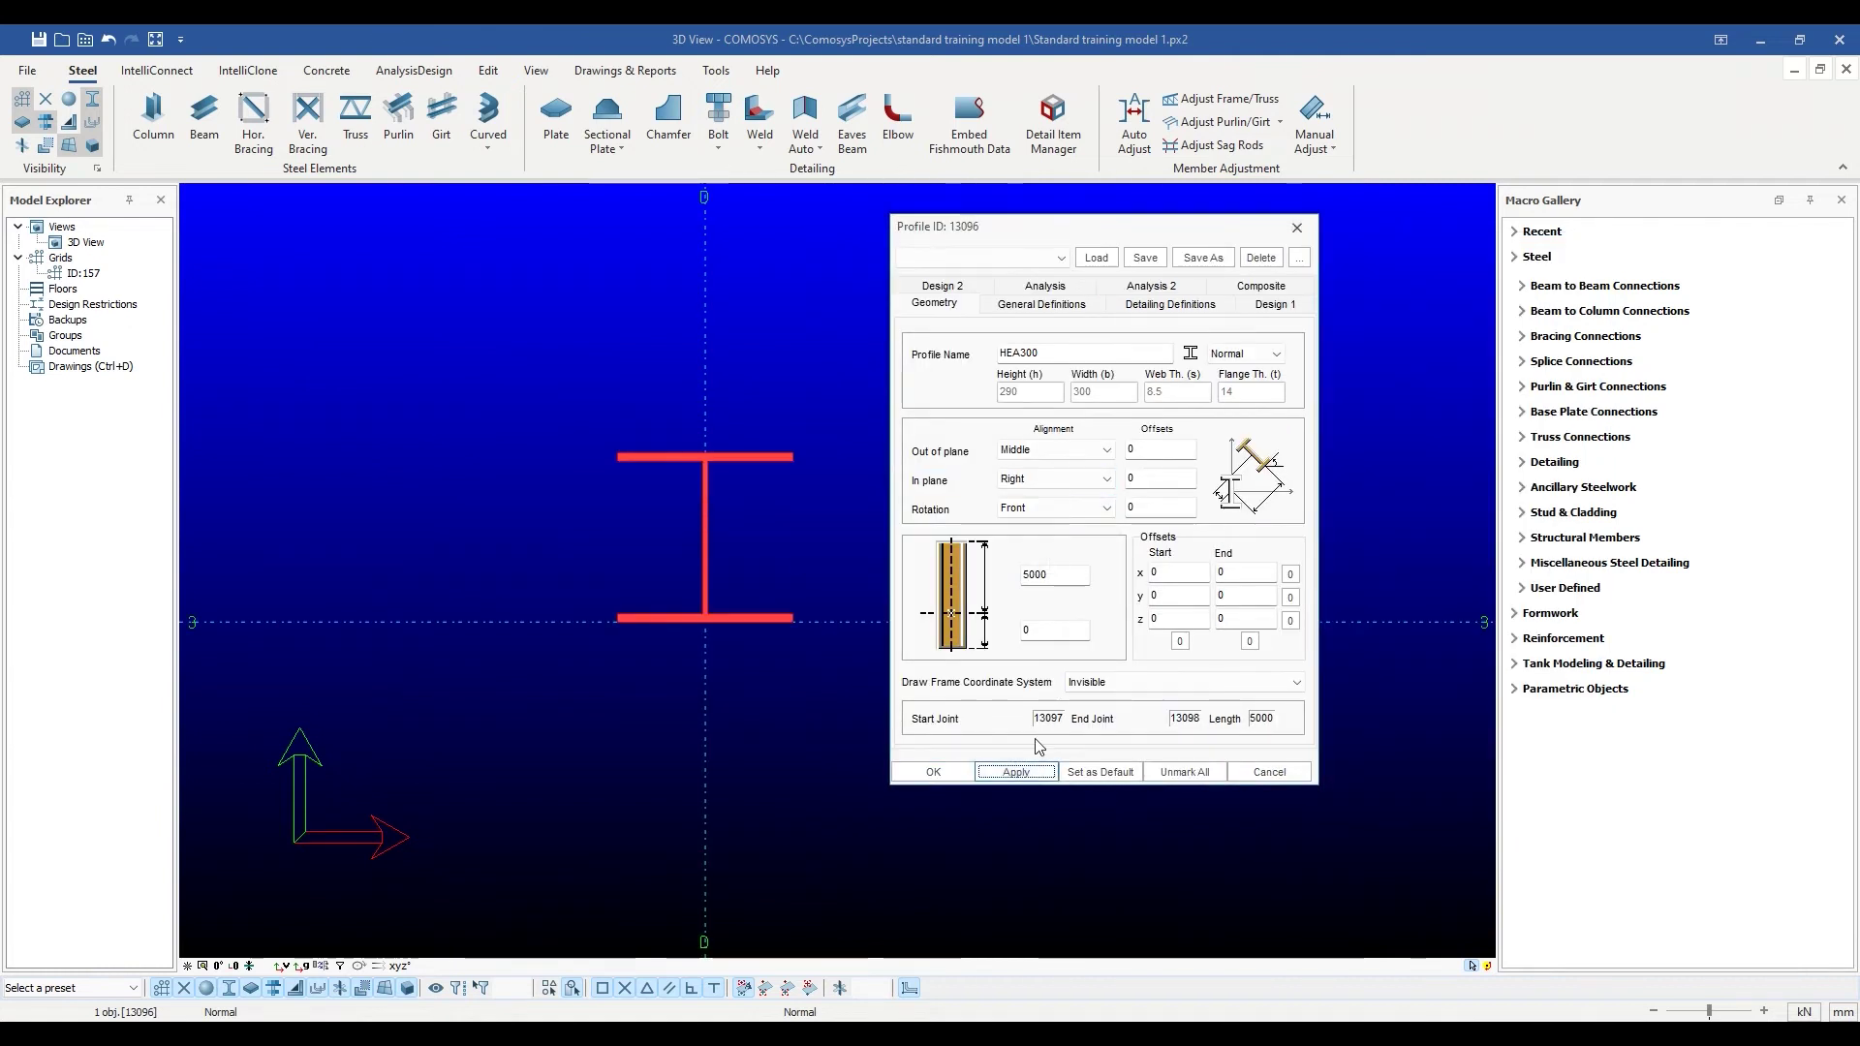
{"action": "left_click", "coordinate": [1087, 480]}
{"action": "left_click", "coordinate": [1055, 524]}
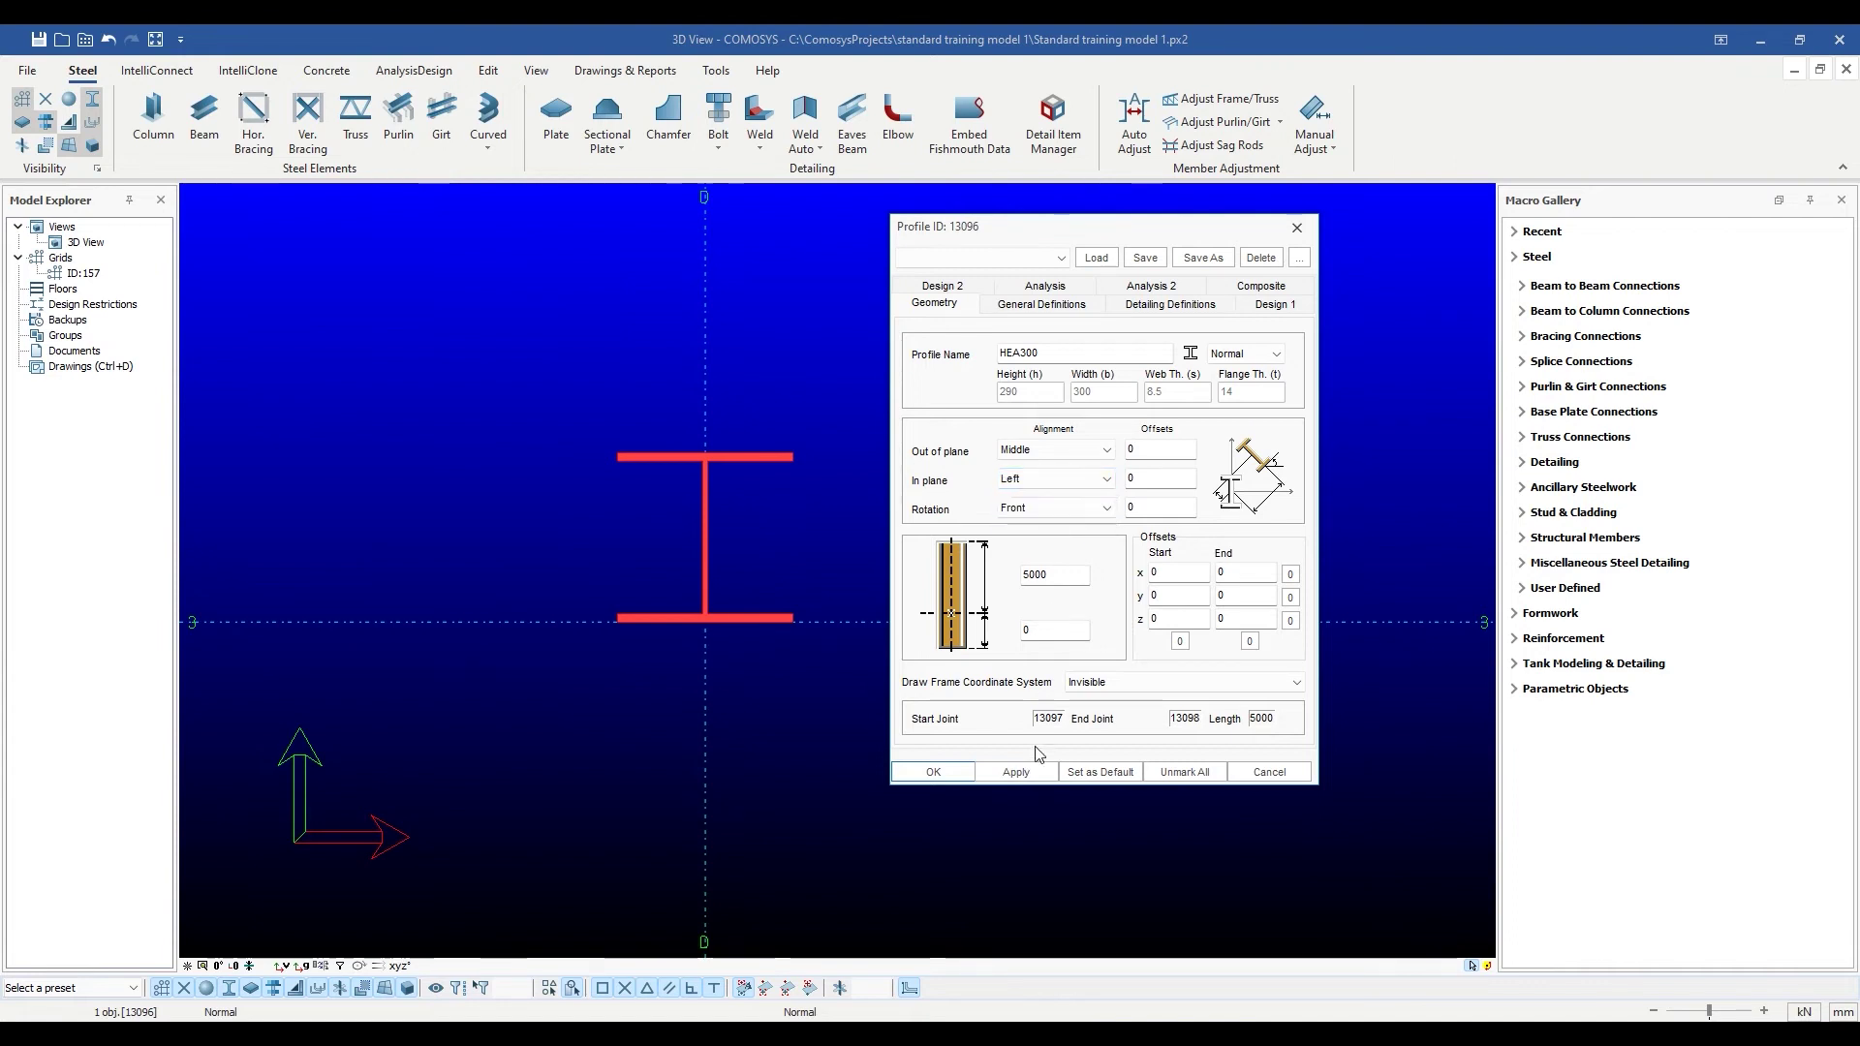
{"action": "left_click", "coordinate": [1016, 773]}
{"action": "left_click", "coordinate": [1106, 478]}
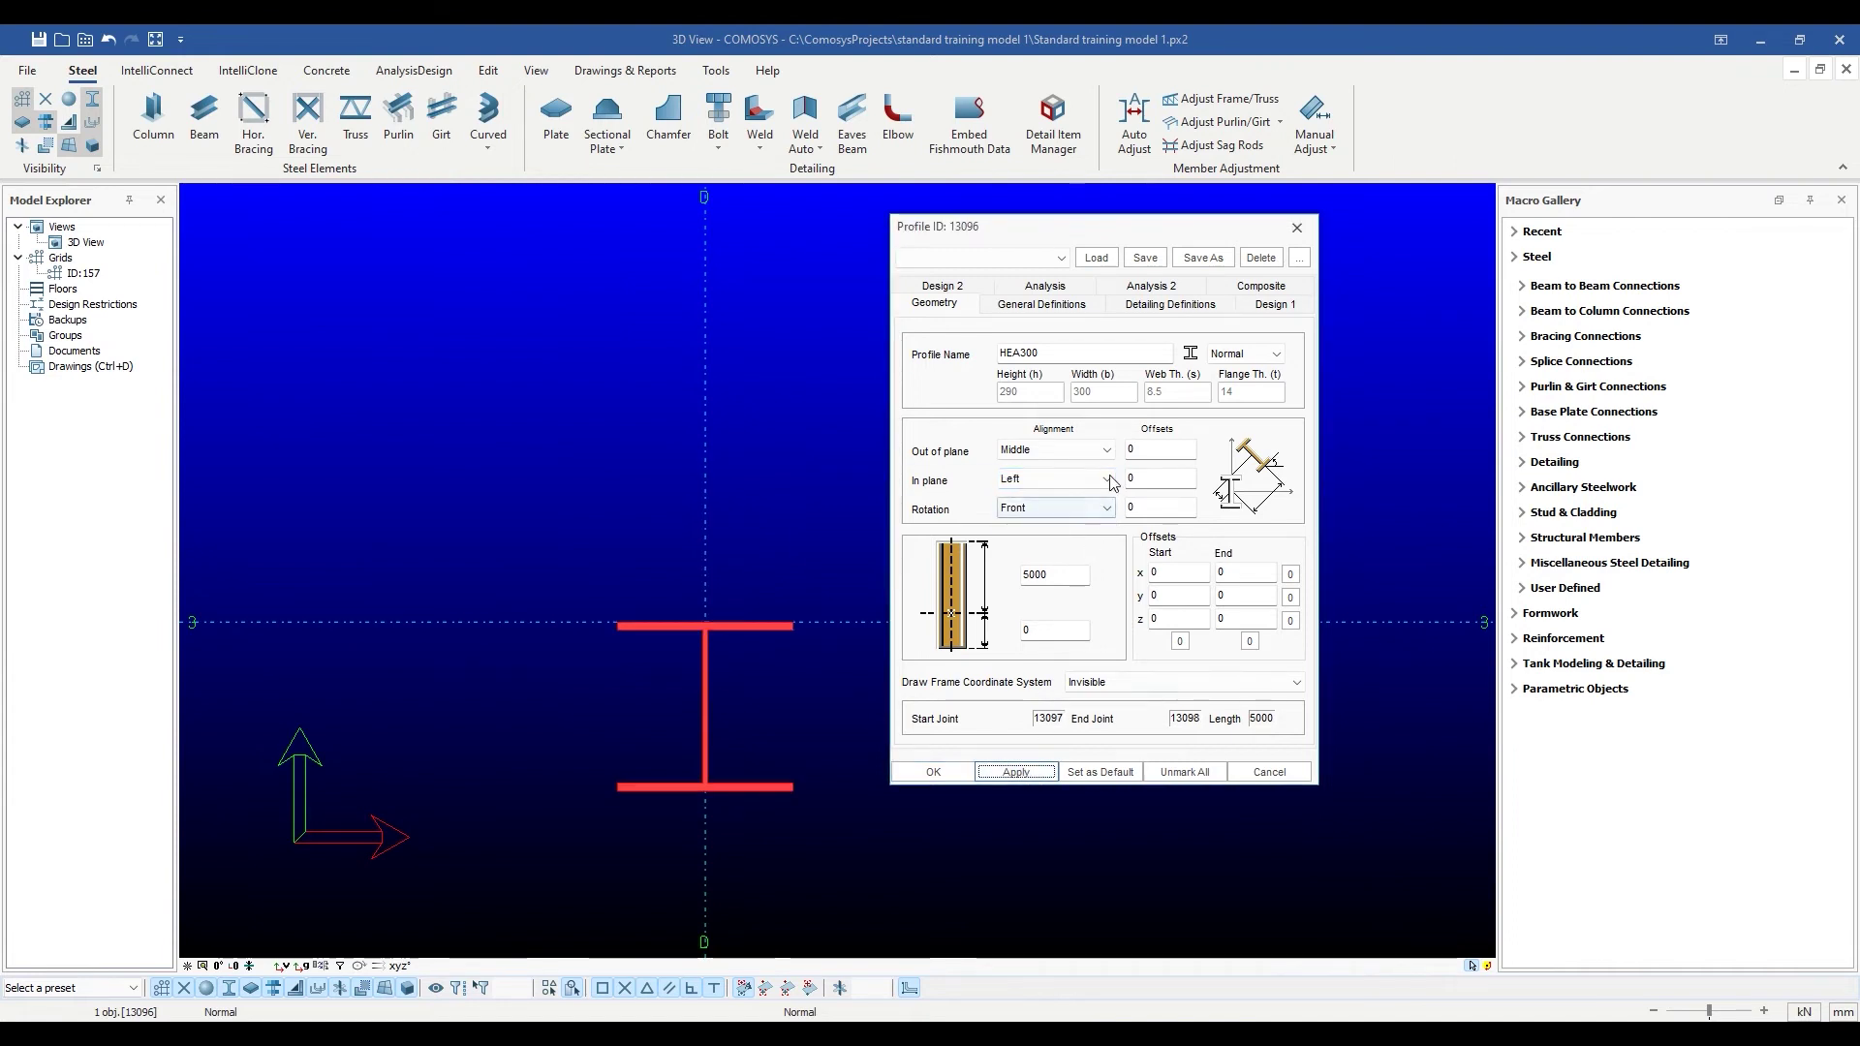
{"action": "left_click", "coordinate": [1046, 508]}
{"action": "left_click", "coordinate": [1016, 772]}
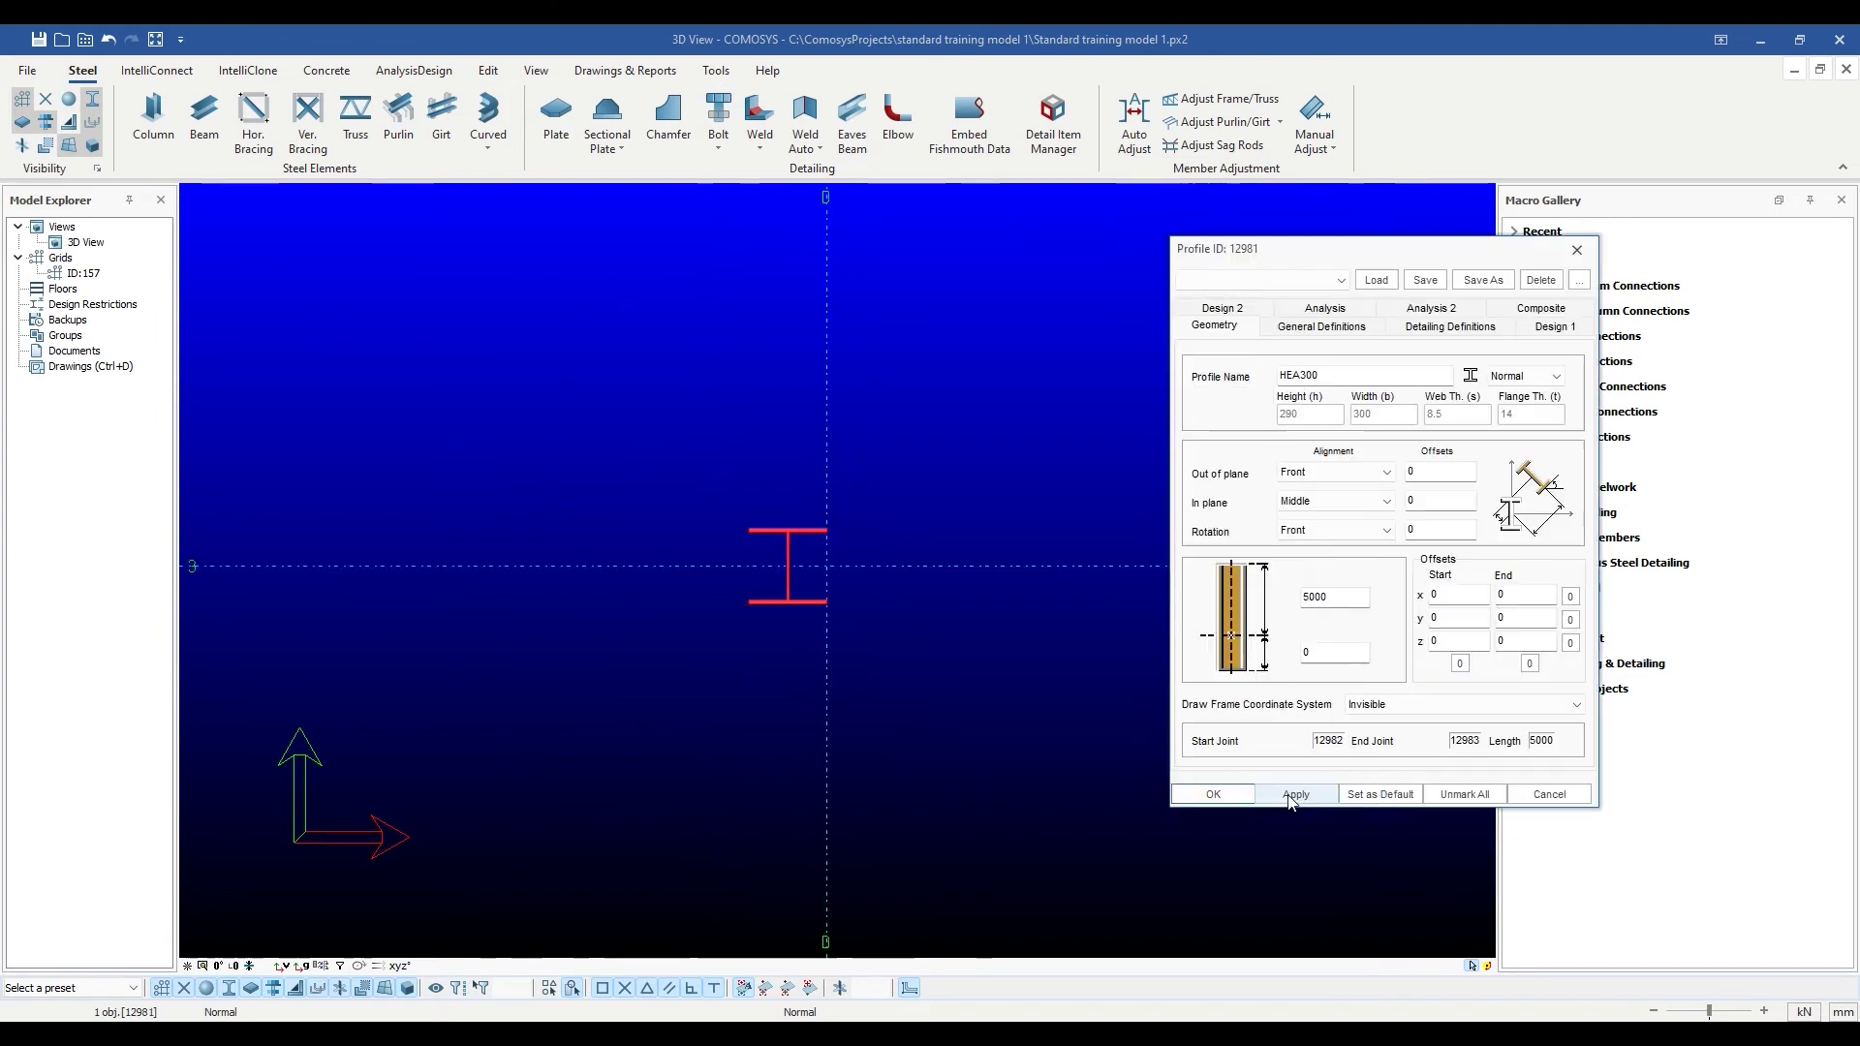
Apply Front alignment, then try rotations Top, Back, and finally Below, applying each.
{"action": "left_click", "coordinate": [1295, 795]}
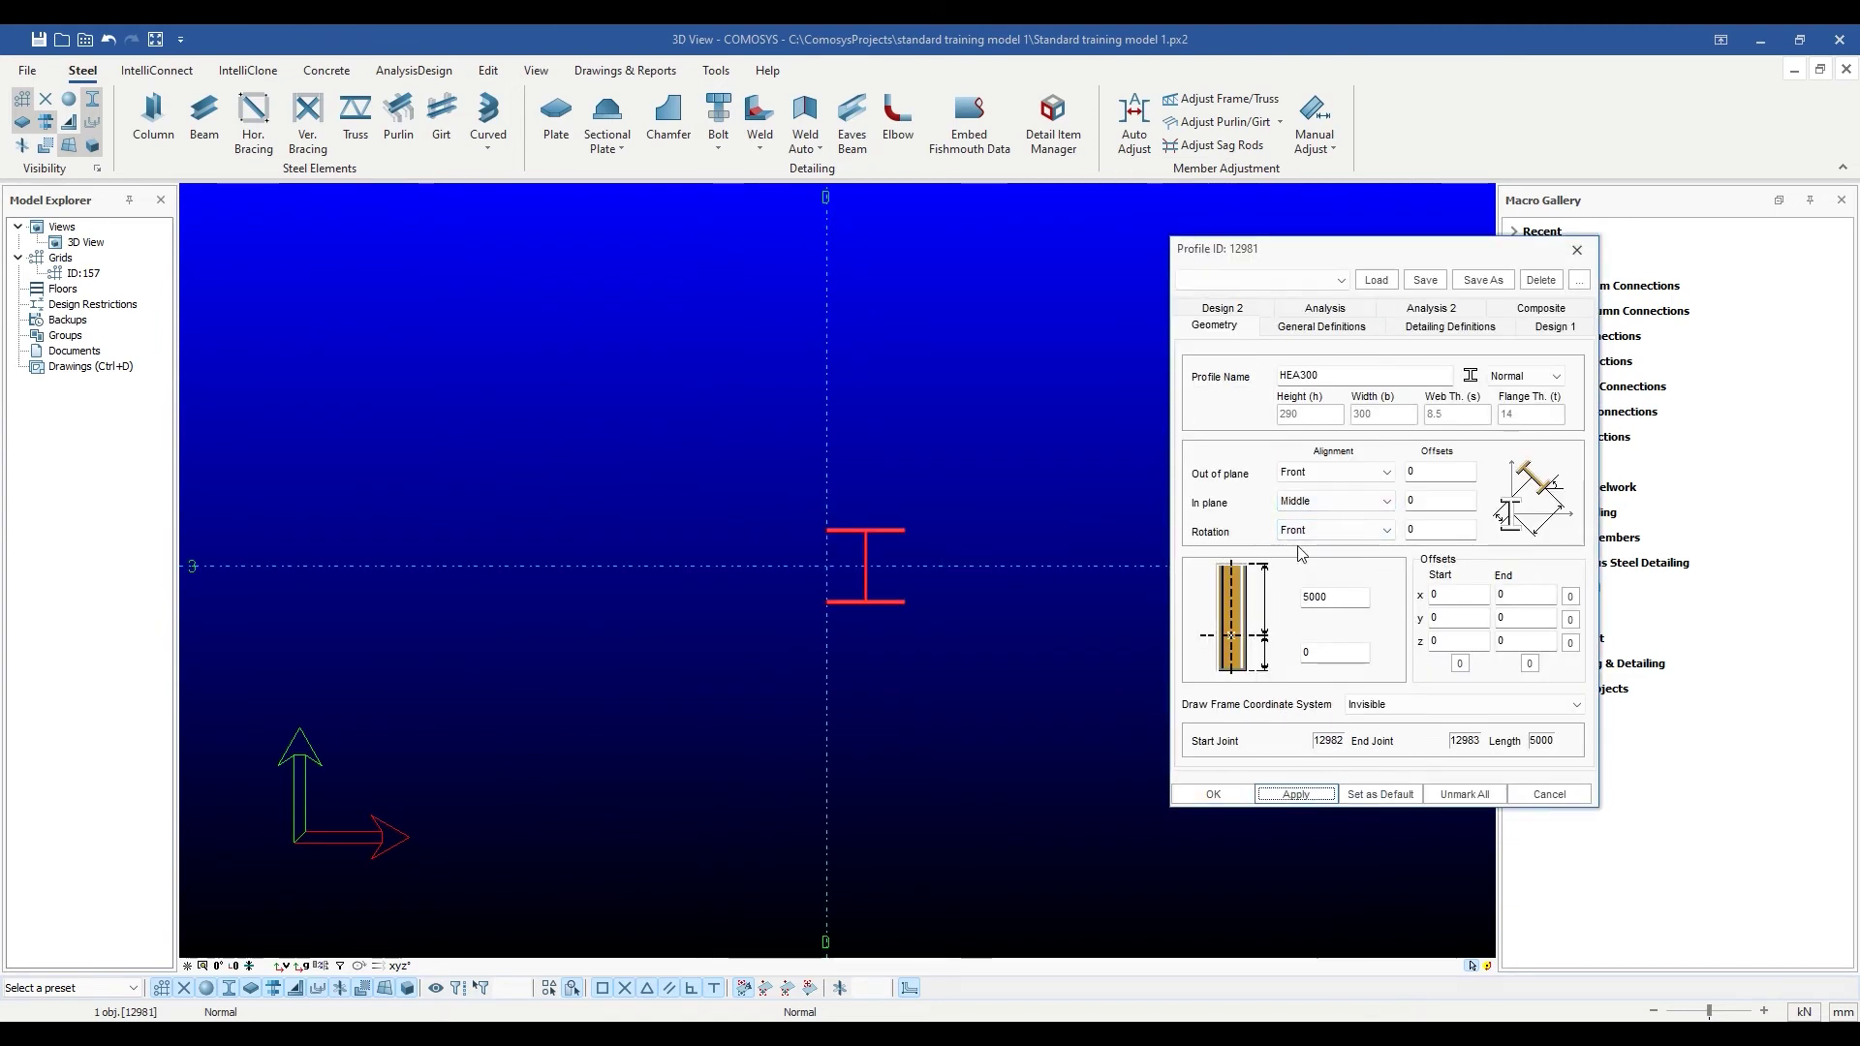
{"action": "left_click", "coordinate": [1361, 531]}
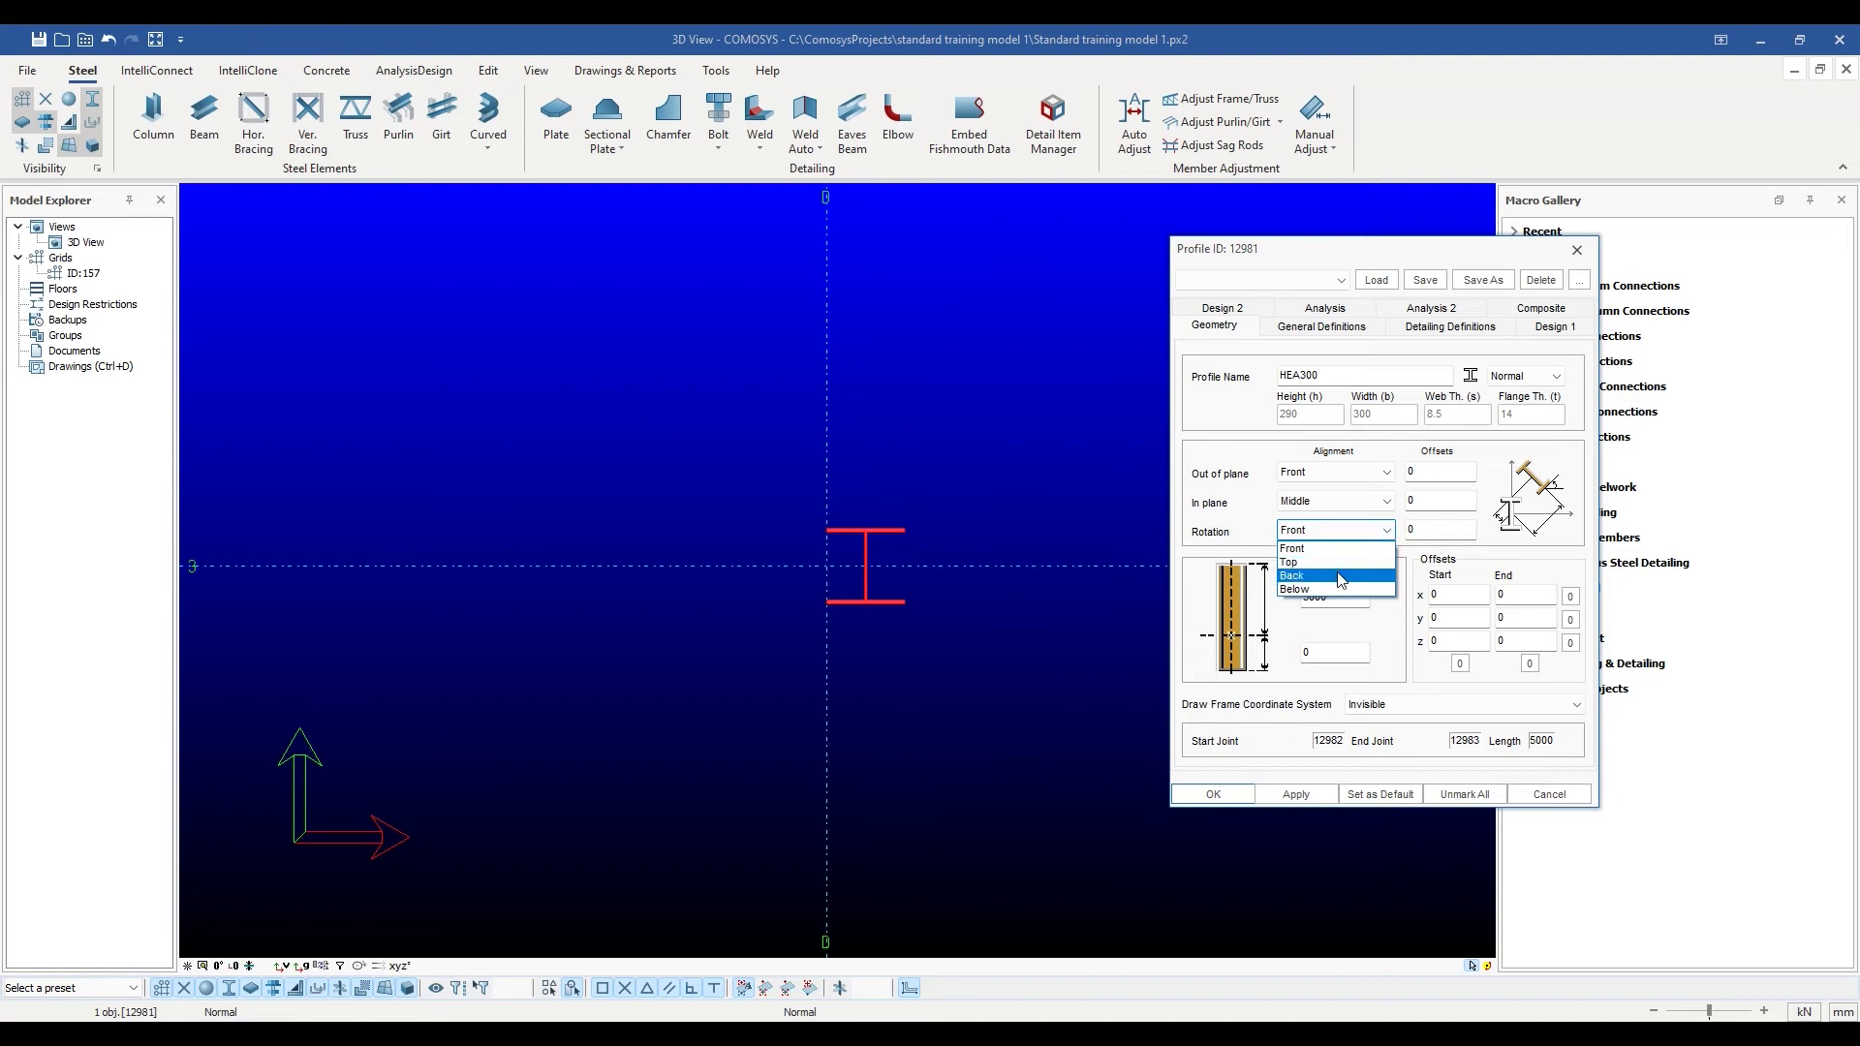
{"action": "left_click", "coordinate": [1336, 563]}
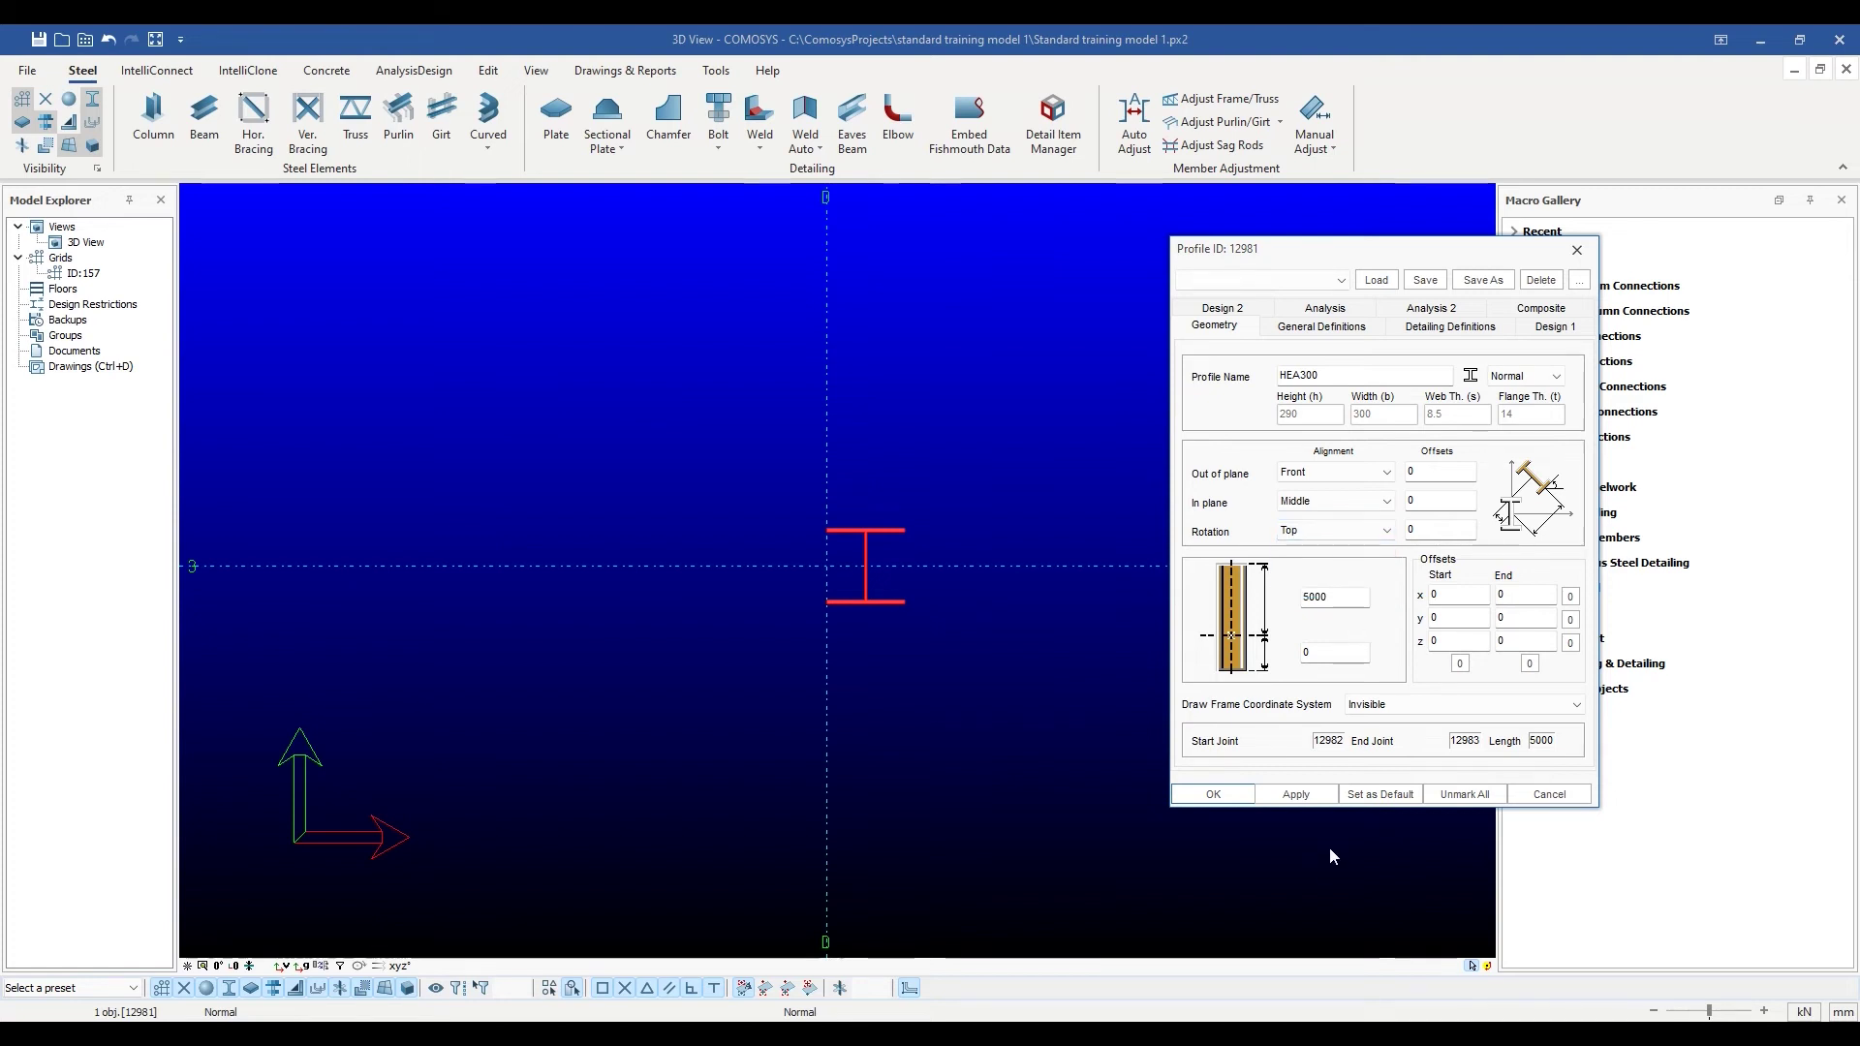
{"action": "left_click", "coordinate": [1296, 794]}
{"action": "left_click", "coordinate": [1373, 531]}
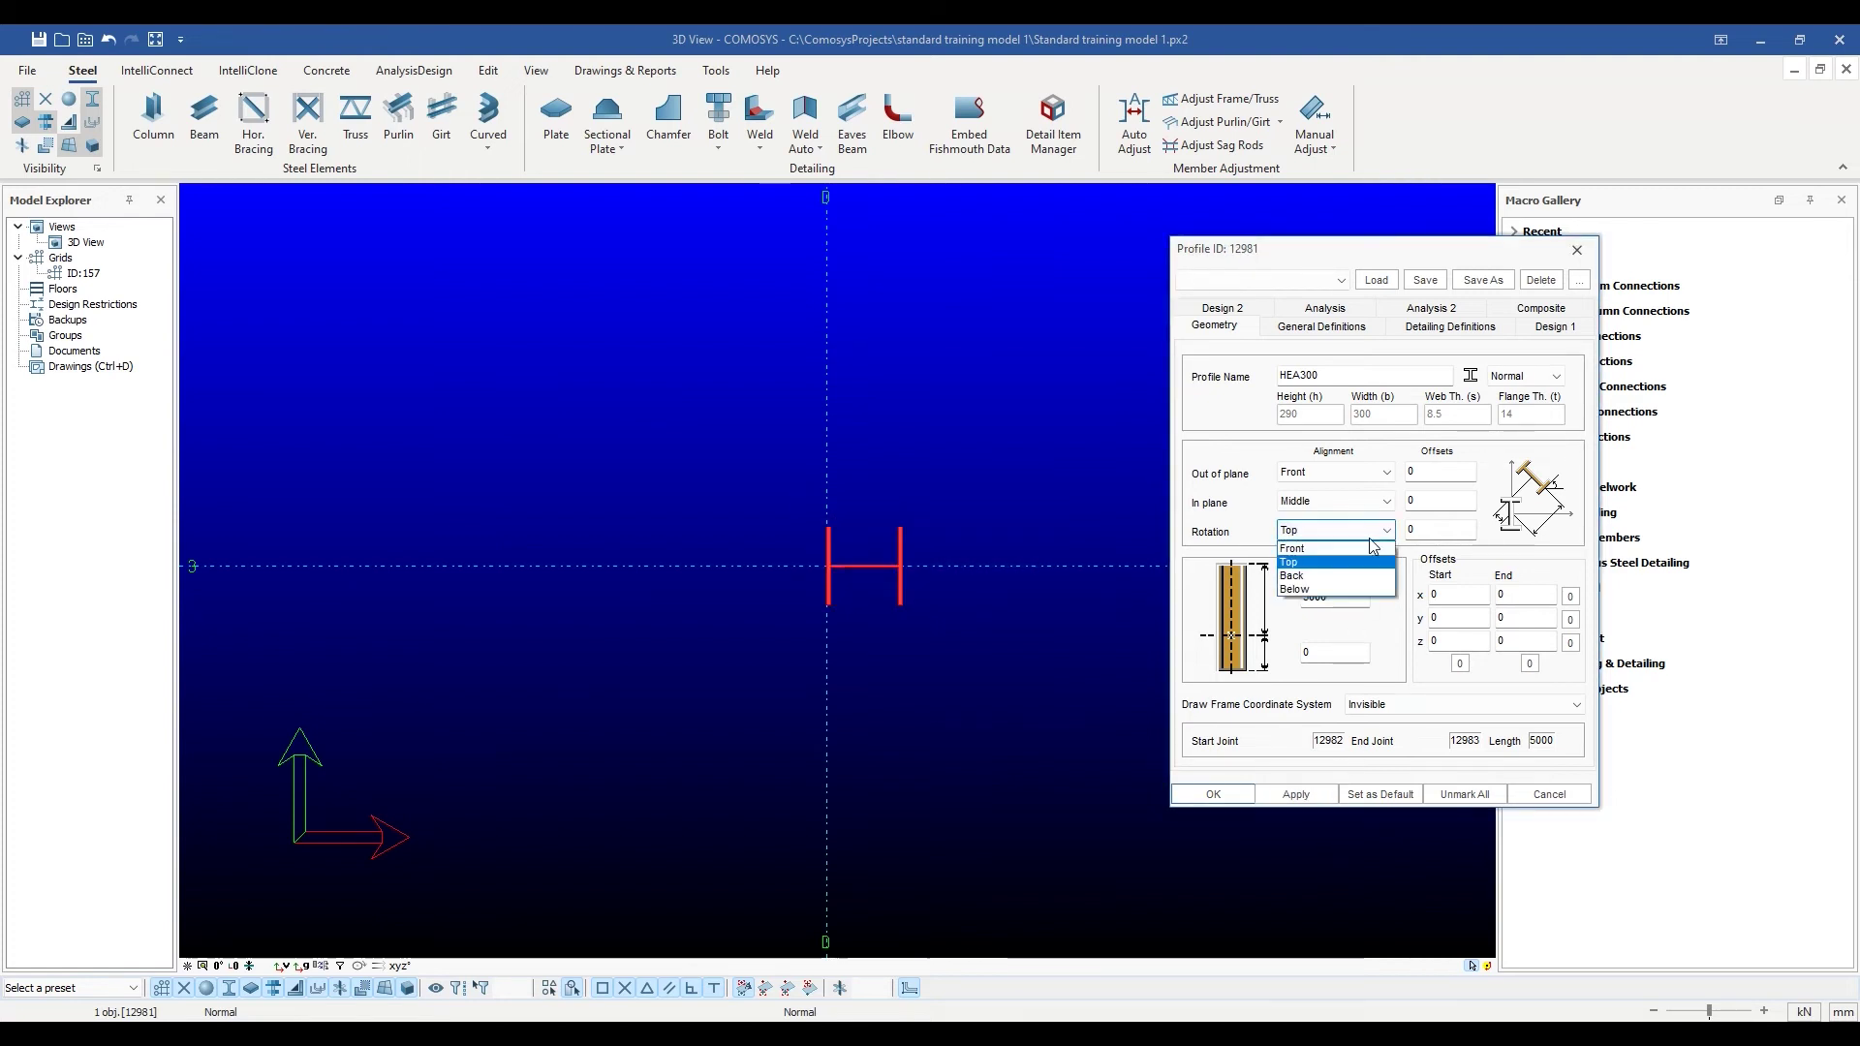
{"action": "left_click", "coordinate": [1347, 580]}
{"action": "left_click", "coordinate": [1308, 794]}
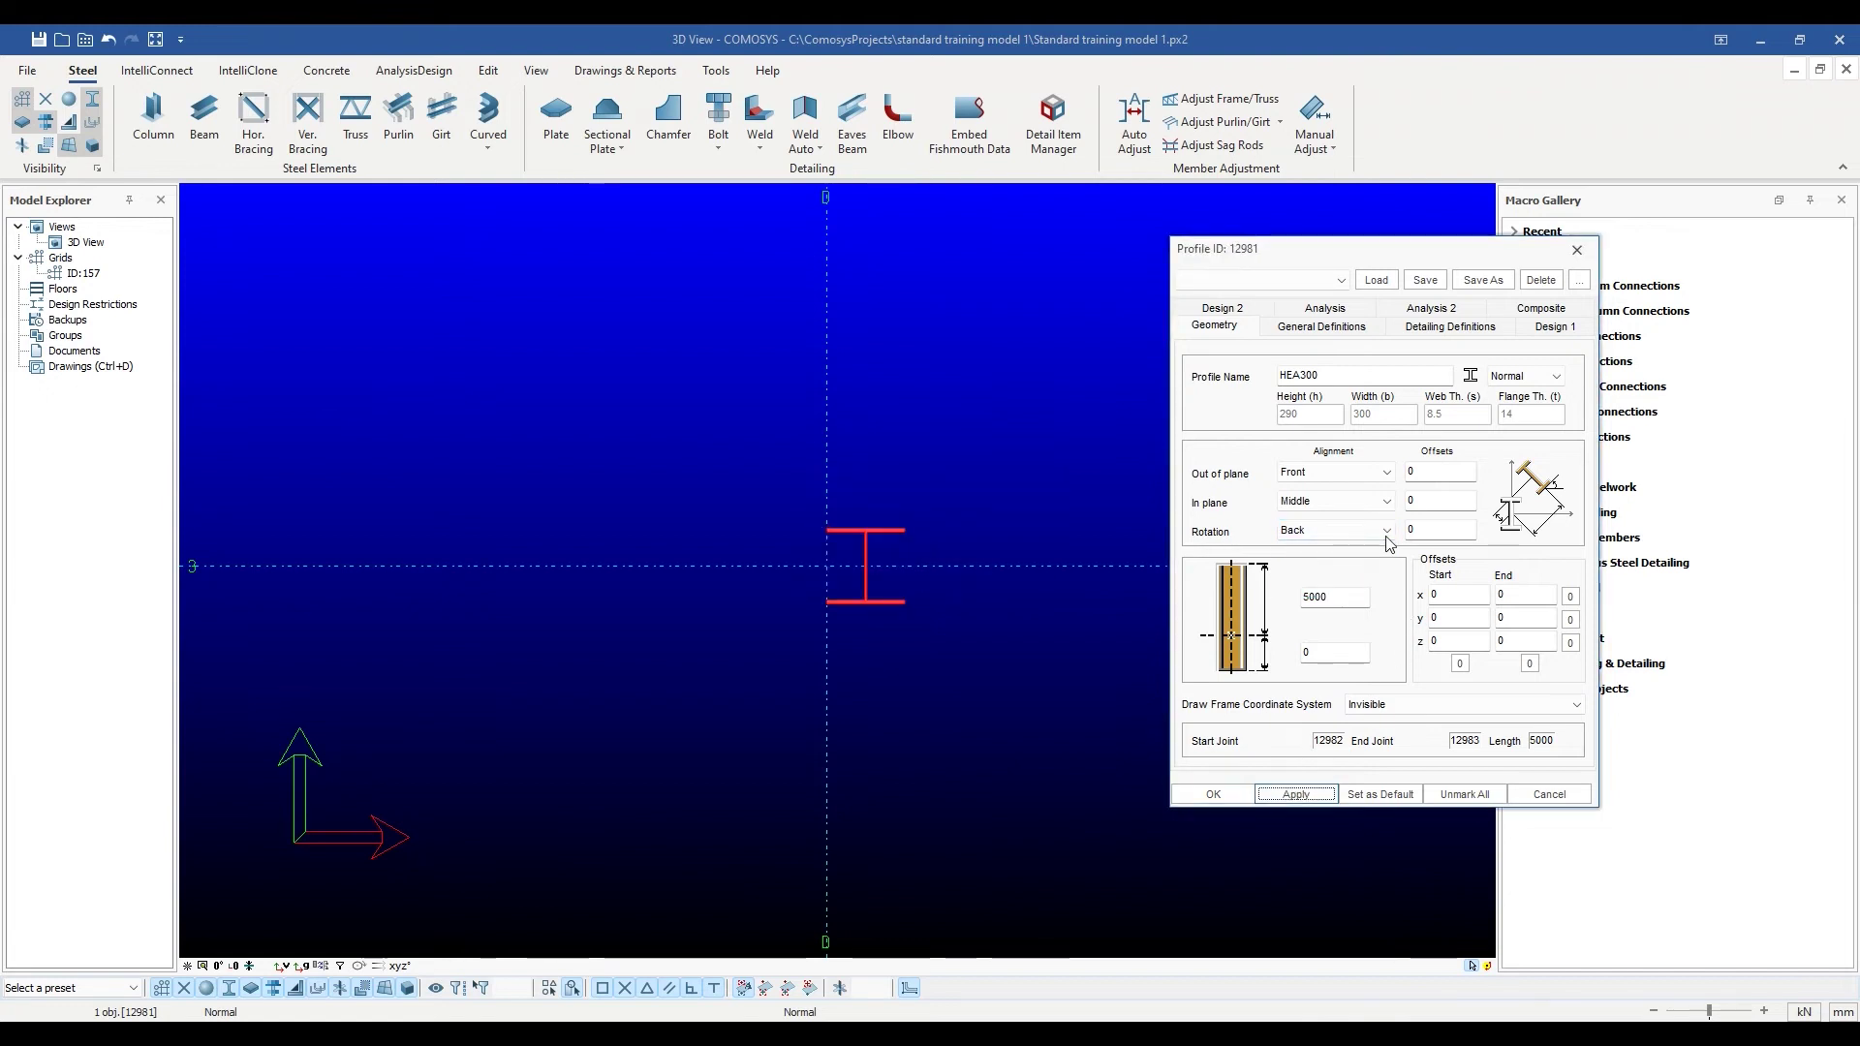
{"action": "left_click", "coordinate": [1356, 531]}
{"action": "left_click", "coordinate": [1335, 547]}
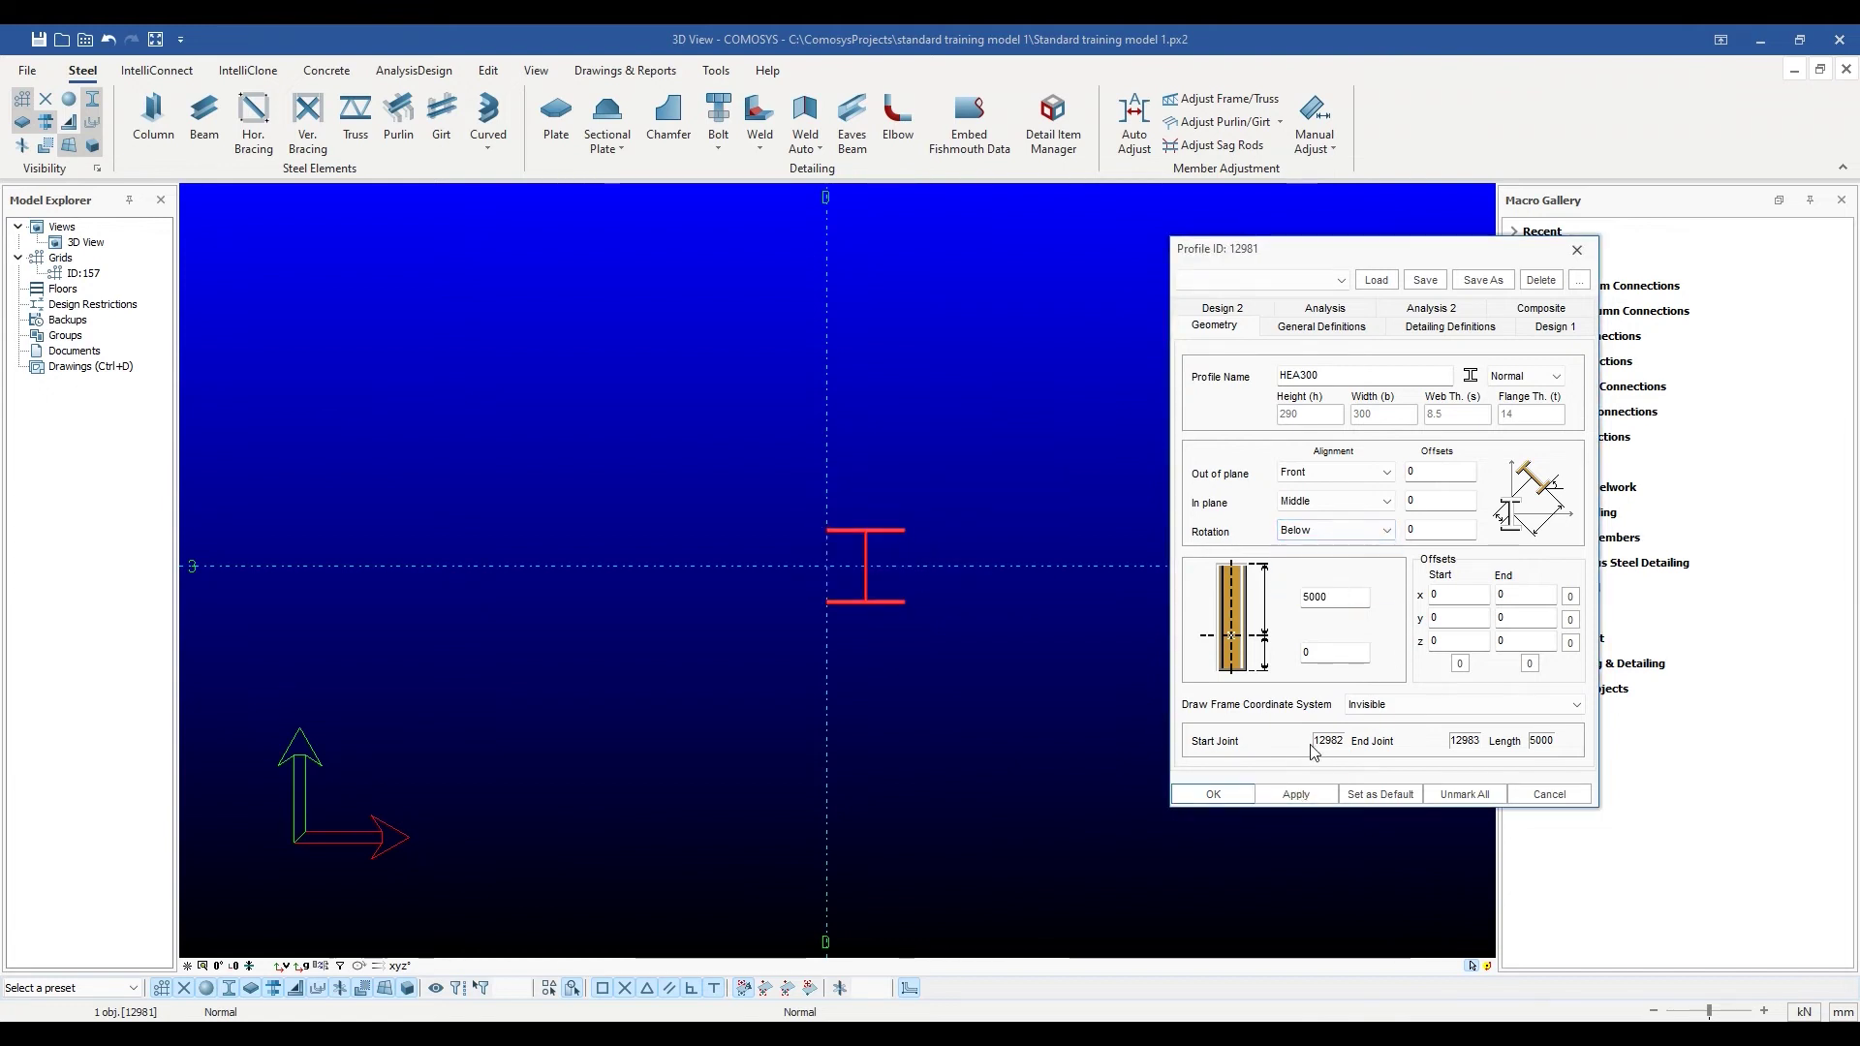
{"action": "left_click", "coordinate": [1296, 793]}
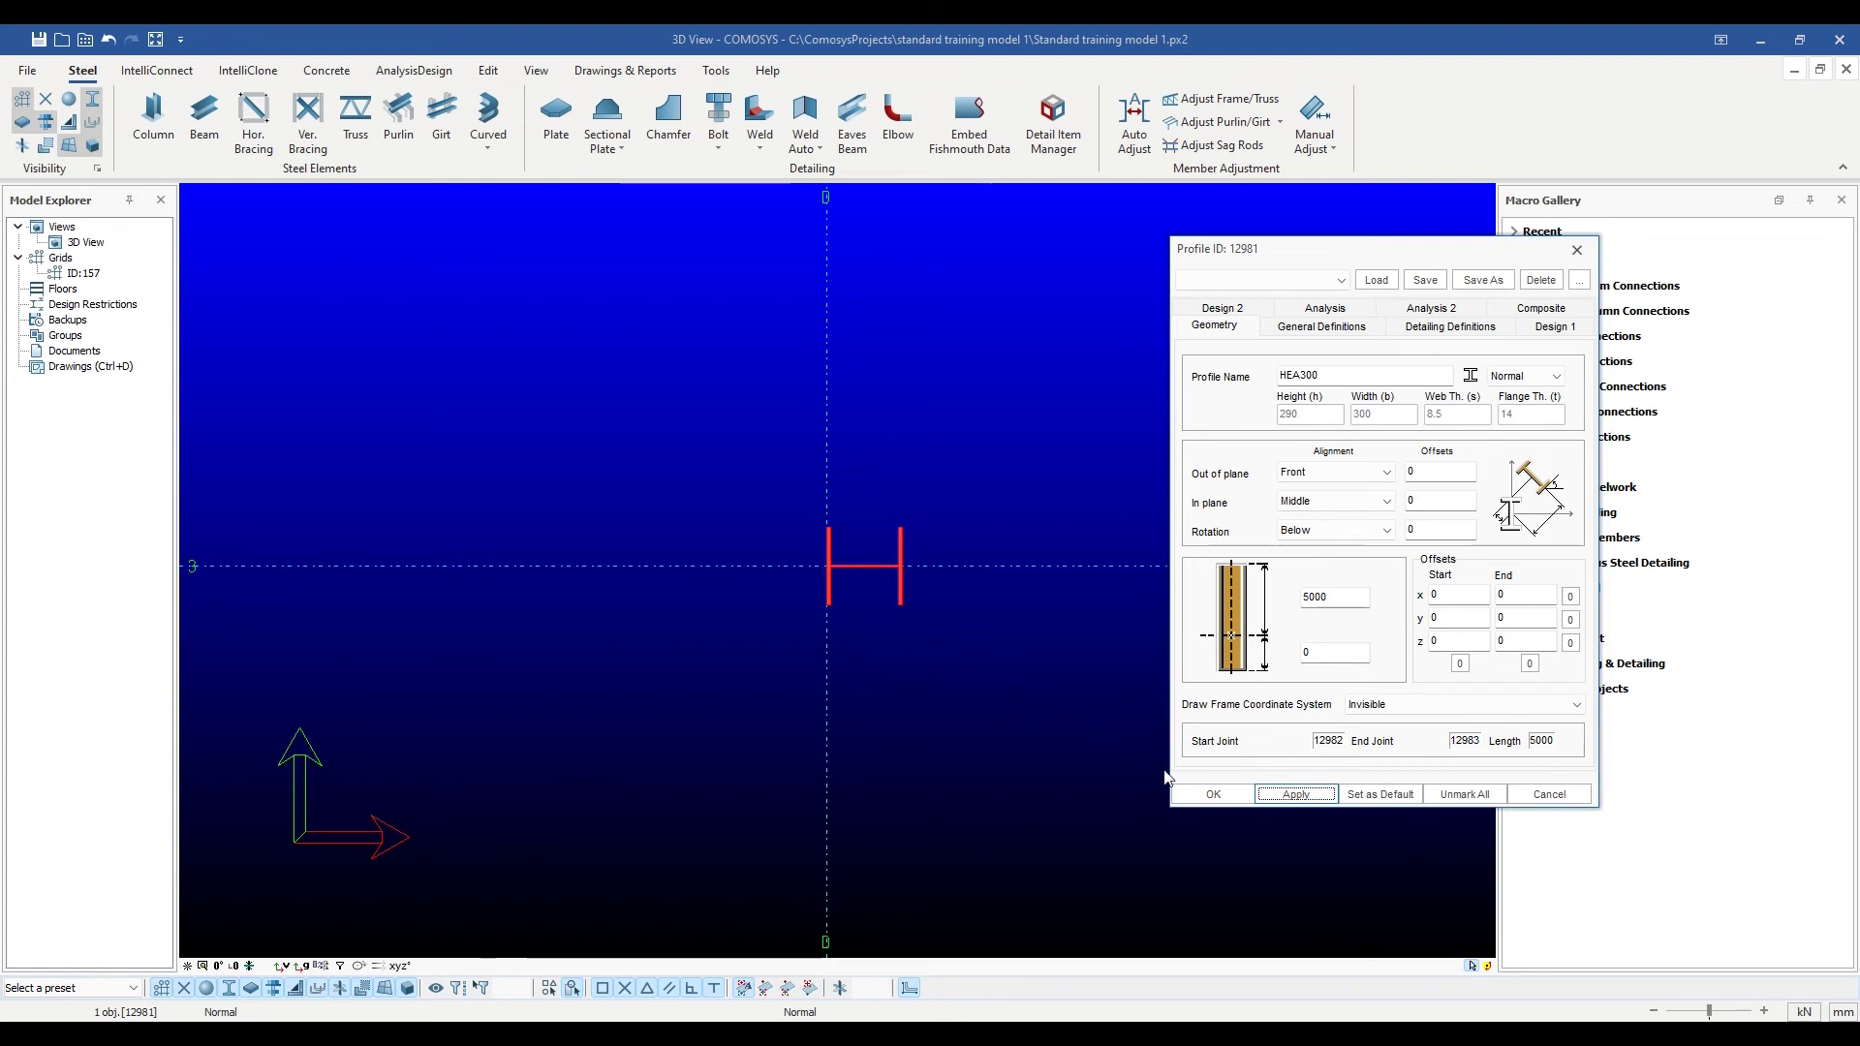
Accept the profile settings, select the HEA300 column and orbit it into perspective.
{"action": "left_click", "coordinate": [1209, 795]}
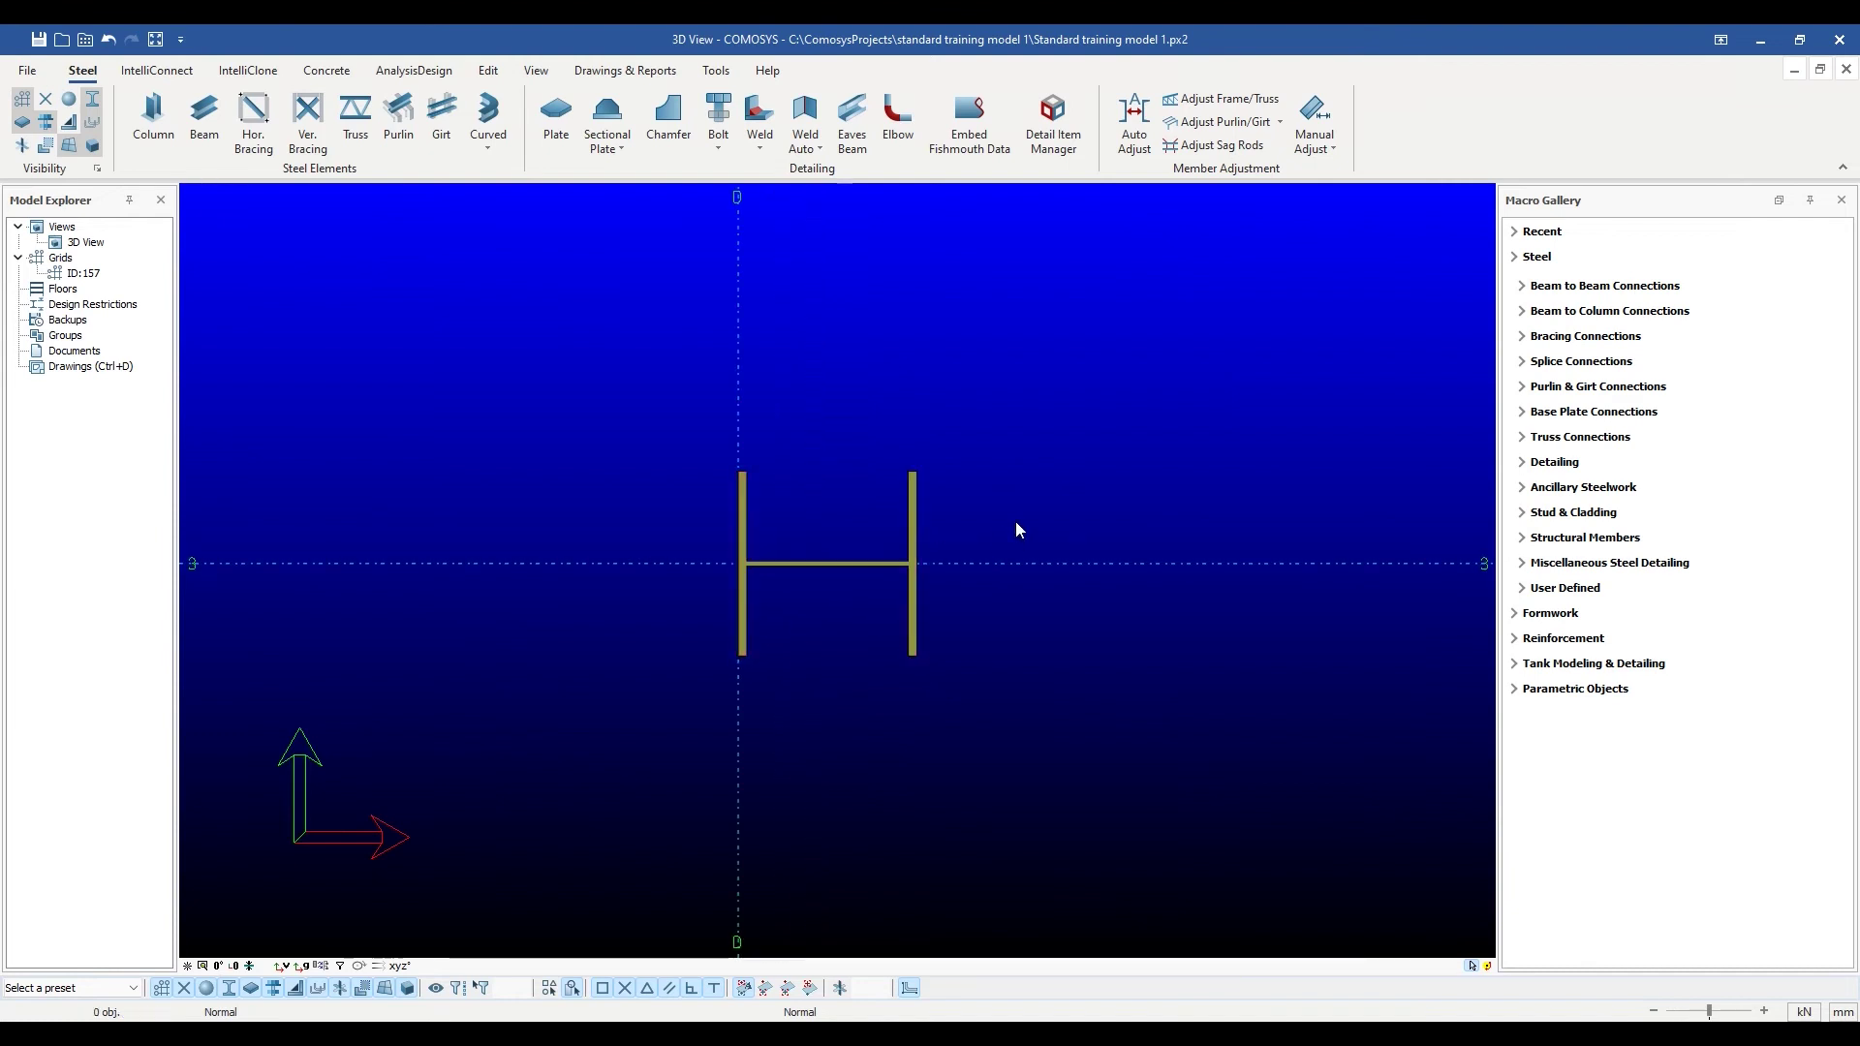
{"action": "scroll", "coordinate": [1019, 533], "scroll_direction": "down", "scroll_amount": 2}
{"action": "middle_click_drag", "start_coordinate": [1055, 632], "coordinate": [952, 674]}
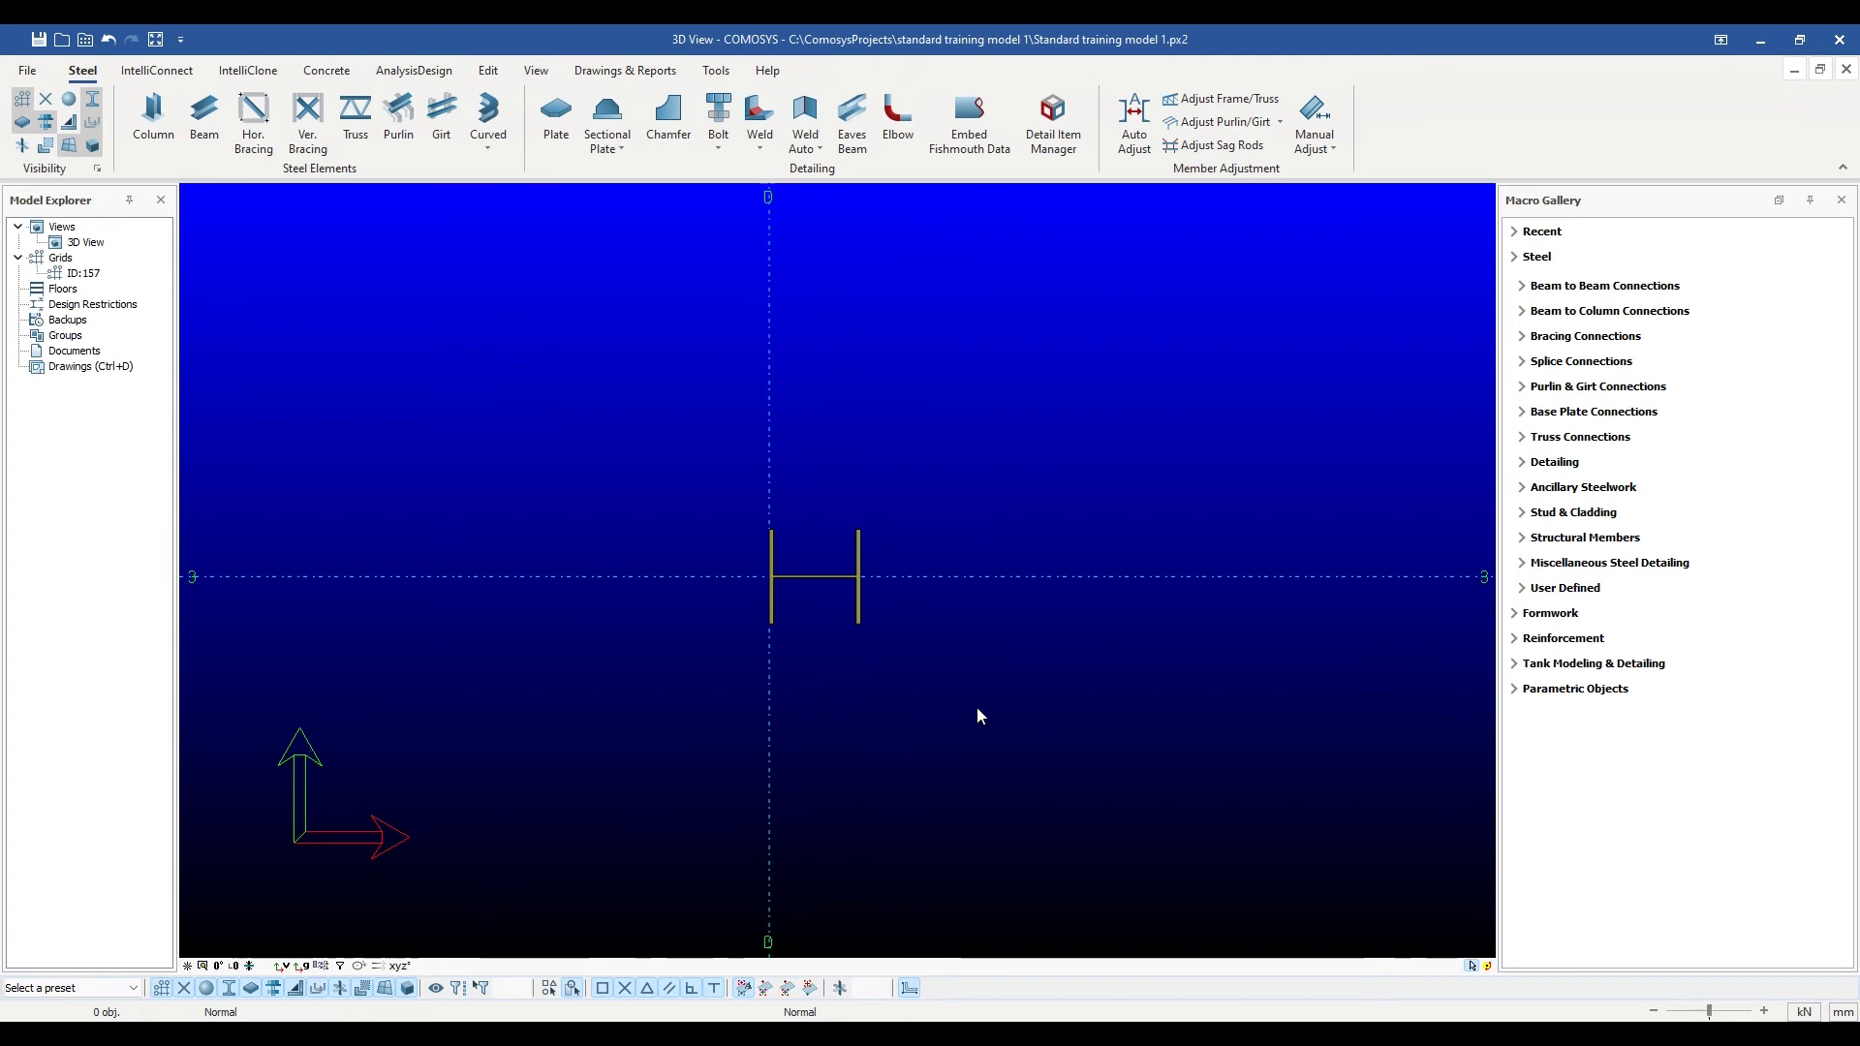
{"action": "left_click", "coordinate": [858, 545]}
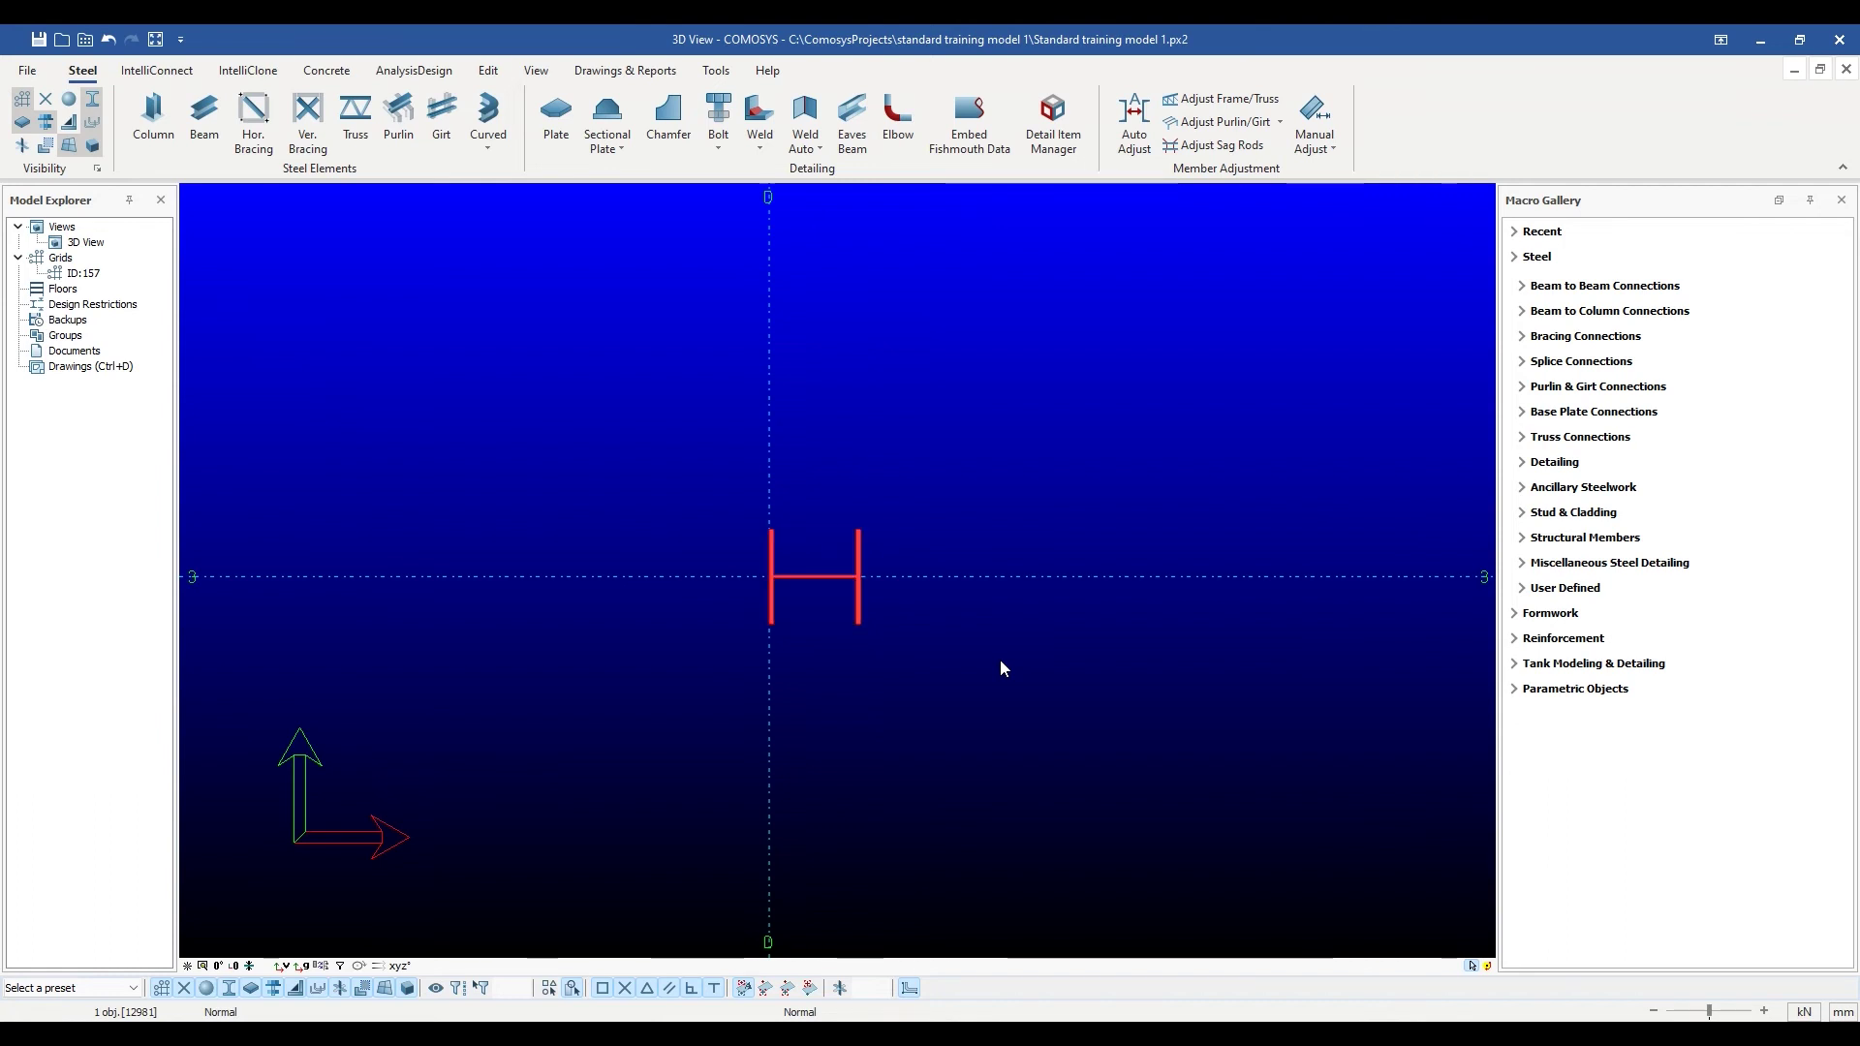
{"action": "middle_click_drag", "start_coordinate": [1000, 644], "coordinate": [1054, 719]}
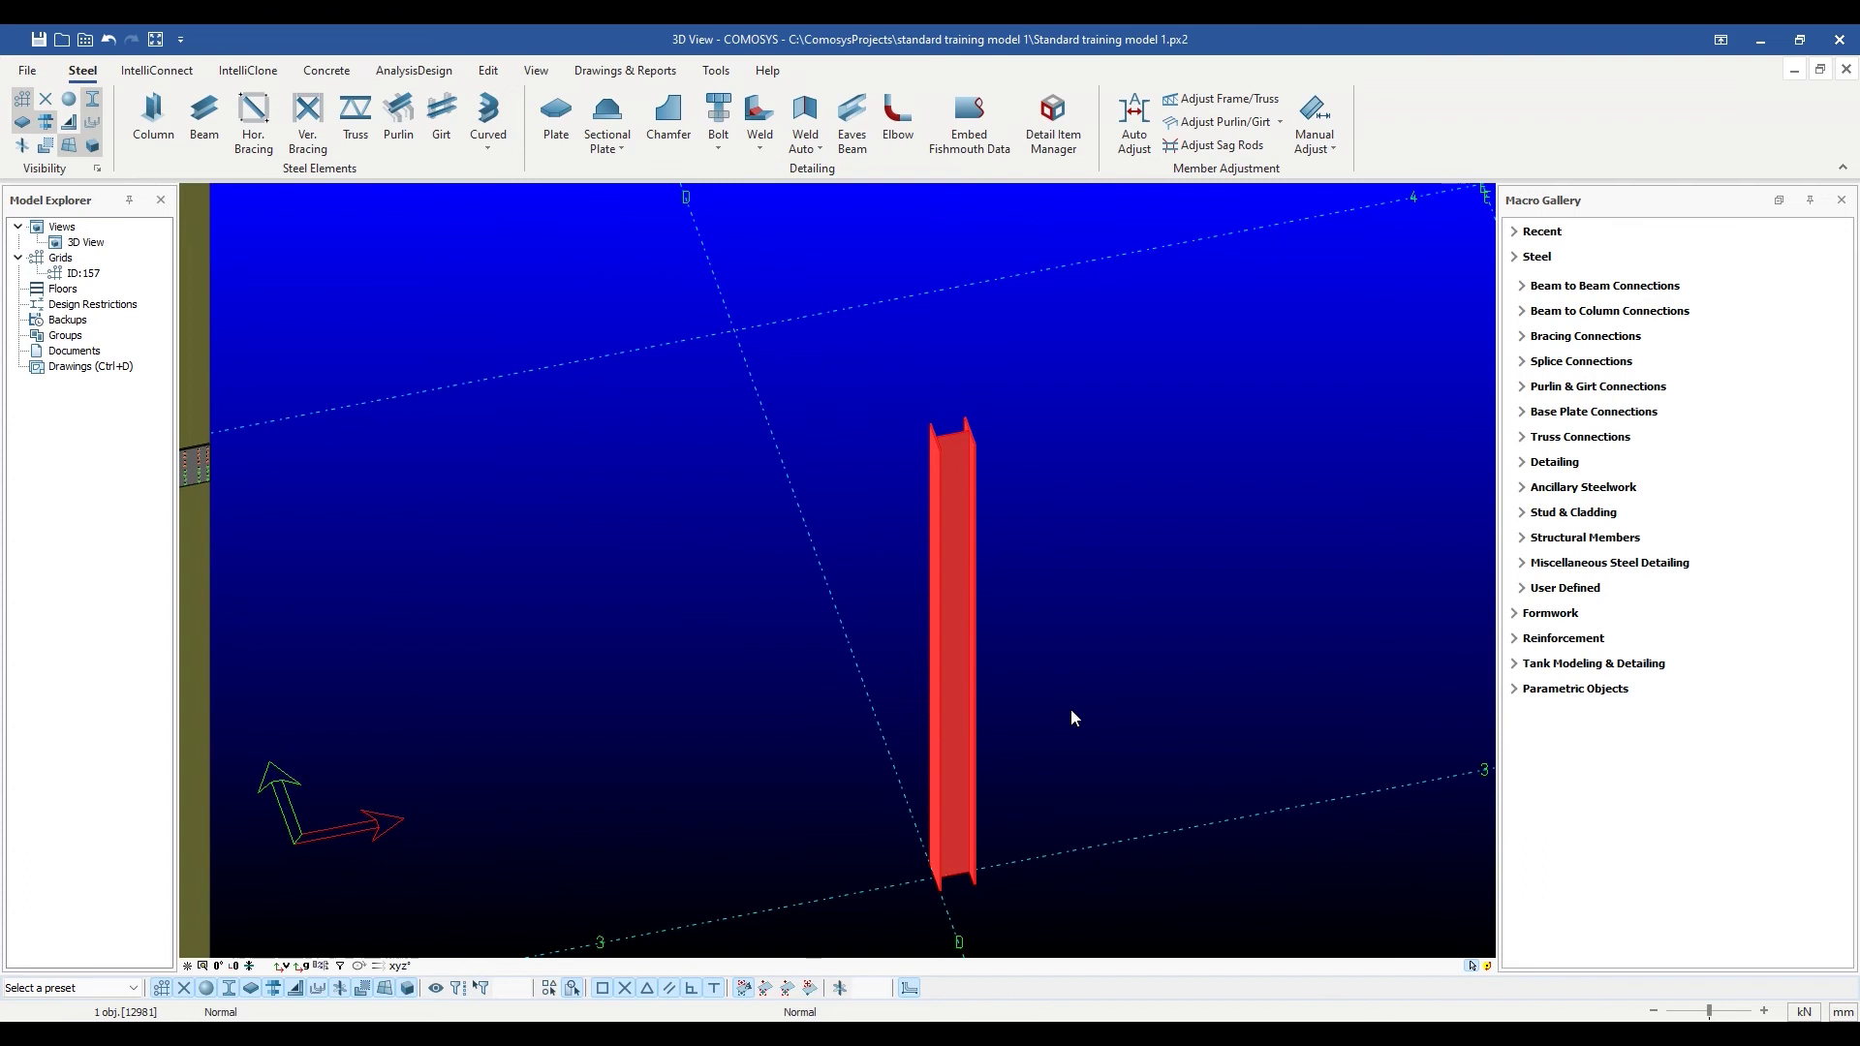
{"action": "scroll", "coordinate": [1073, 706], "scroll_direction": "up", "scroll_amount": 1}
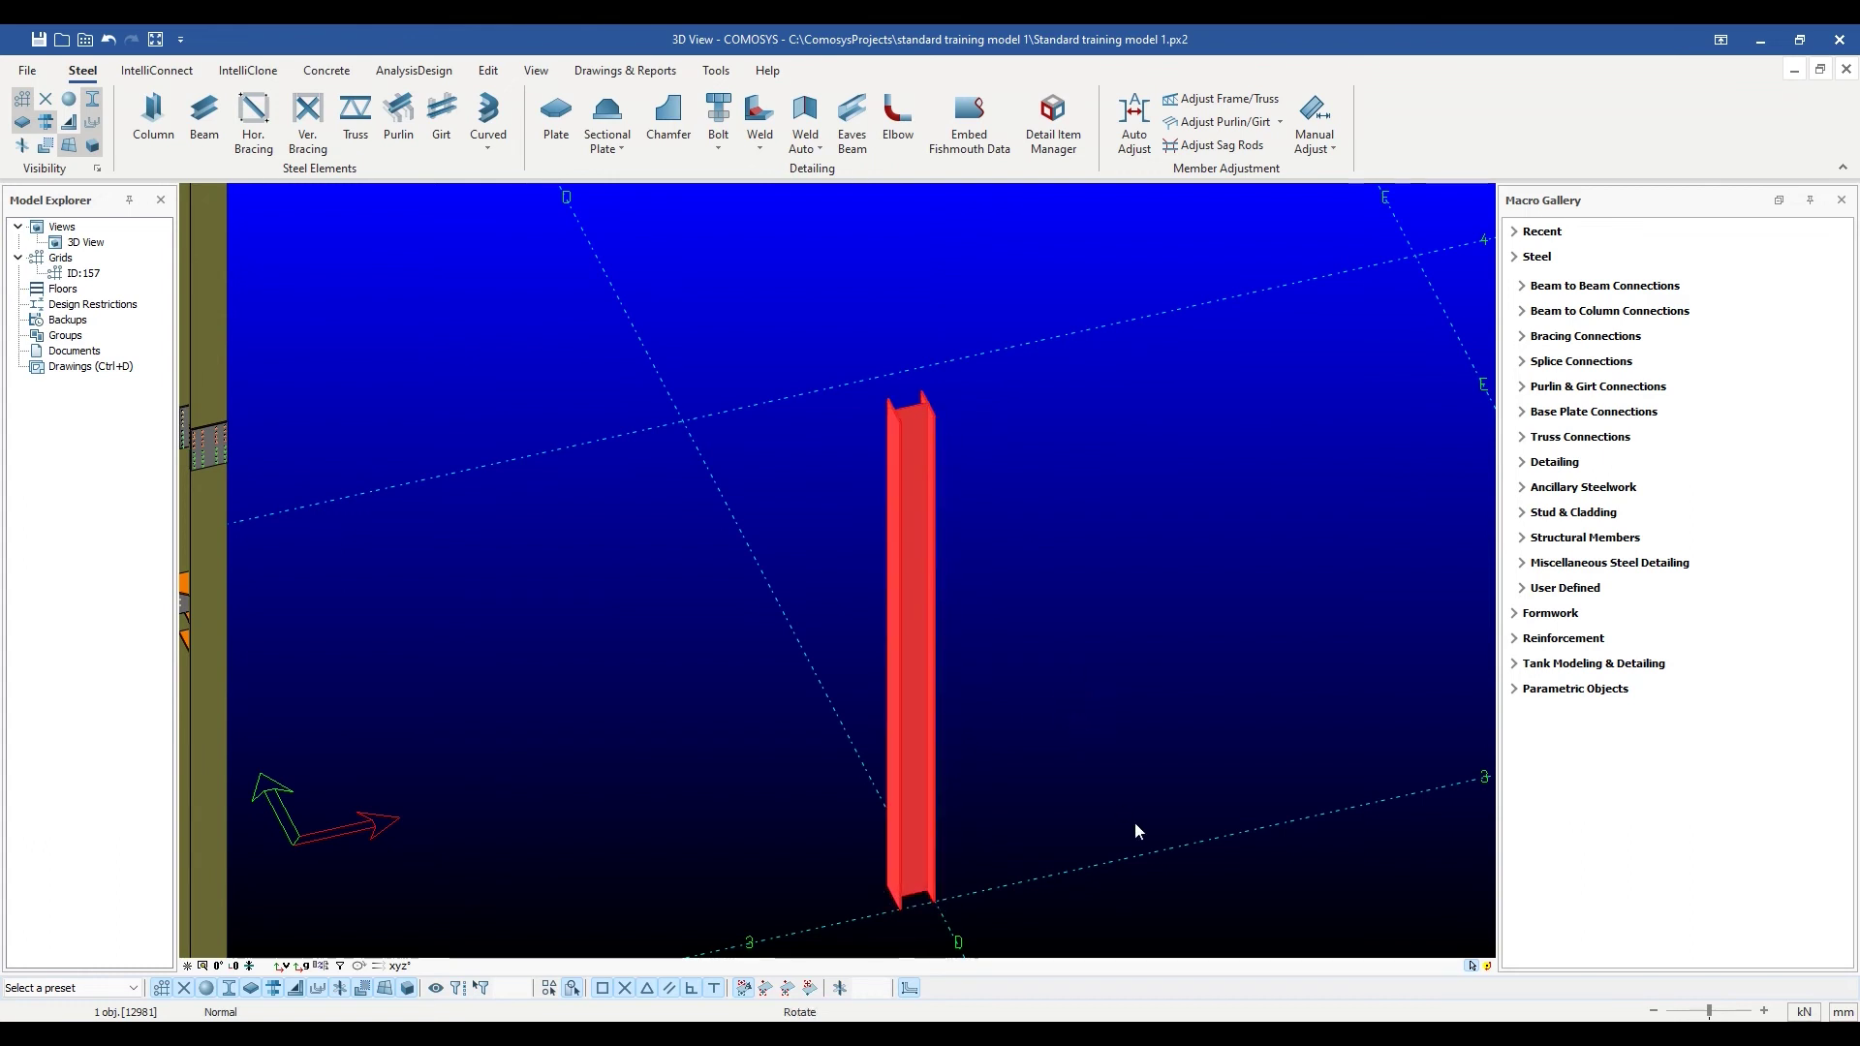
{"action": "scroll", "coordinate": [1161, 730], "scroll_direction": "down", "scroll_amount": 3}
{"action": "scroll", "coordinate": [1162, 733], "scroll_direction": "down", "scroll_amount": 2}
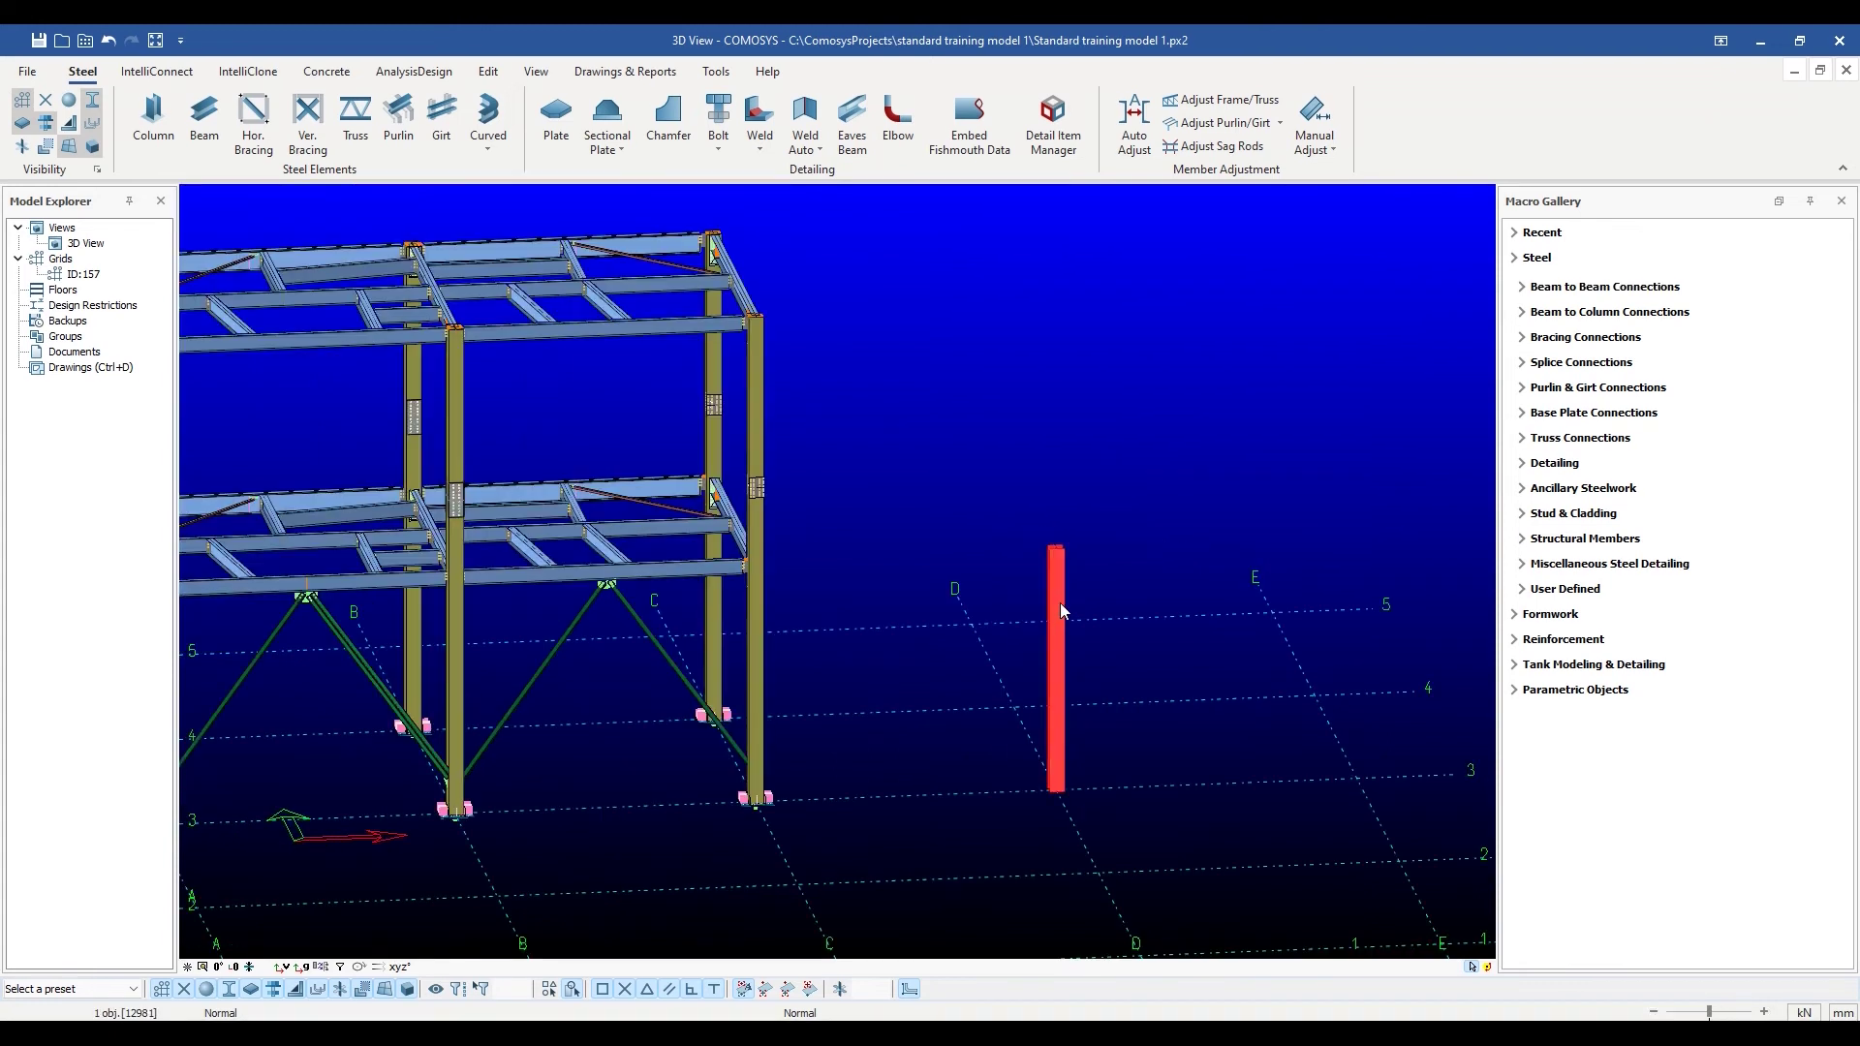
Reopen the HEA300 column's Profile dialog, move it aside and adjust the model view.
{"action": "double_click", "coordinate": [1060, 602]}
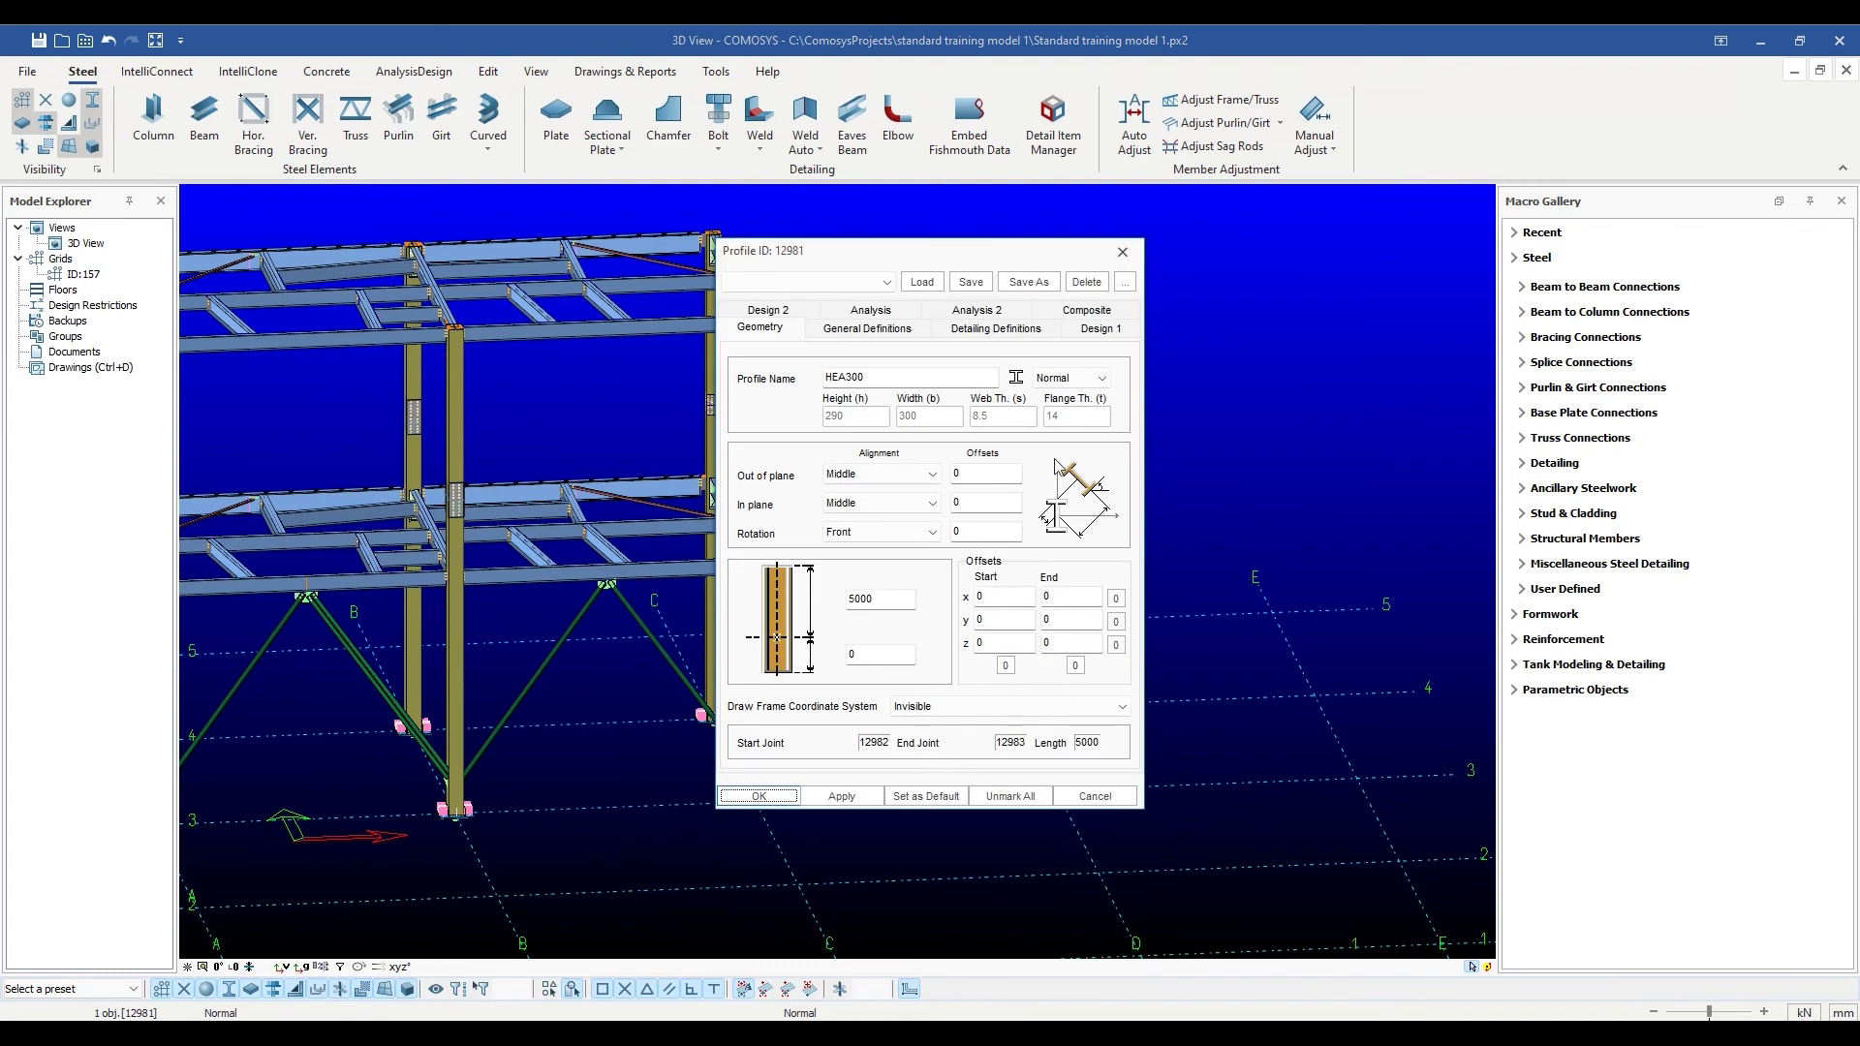
{"action": "left_click_drag", "start_coordinate": [1017, 256], "coordinate": [1444, 265]}
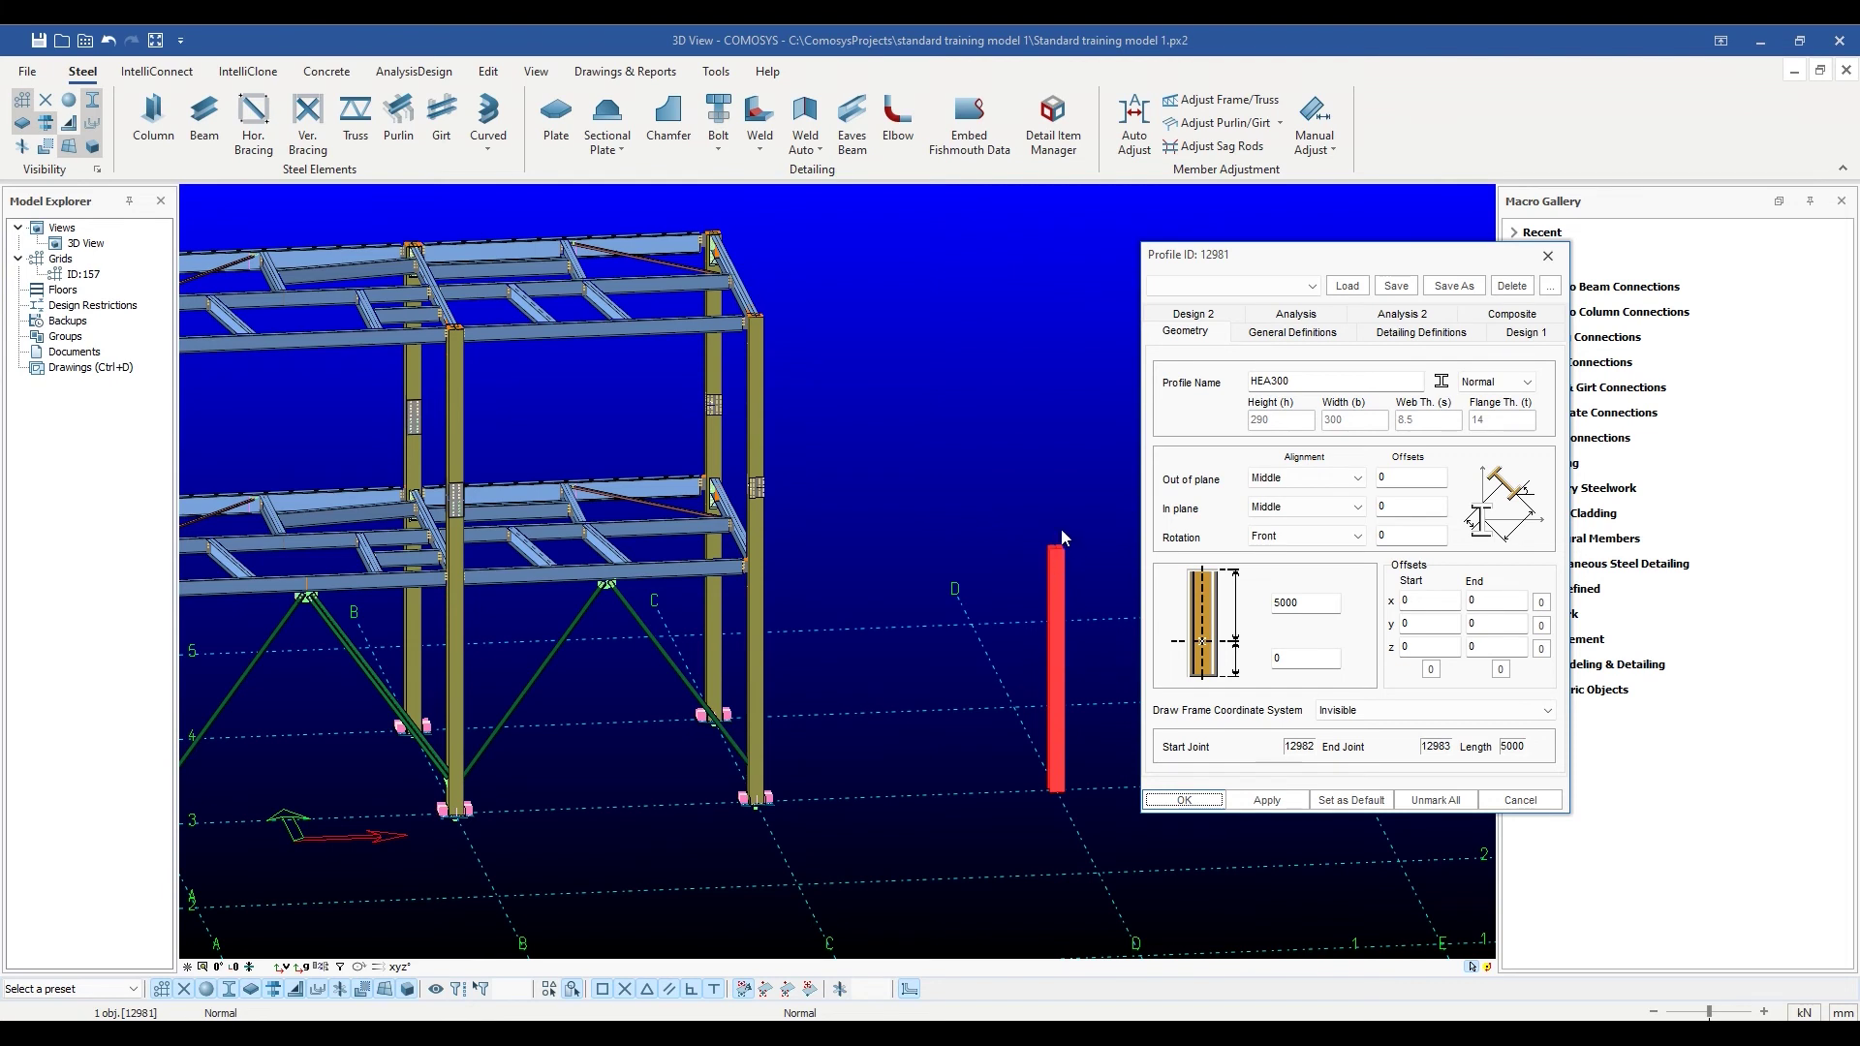
{"action": "scroll", "coordinate": [1068, 538], "scroll_direction": "up", "scroll_amount": 2}
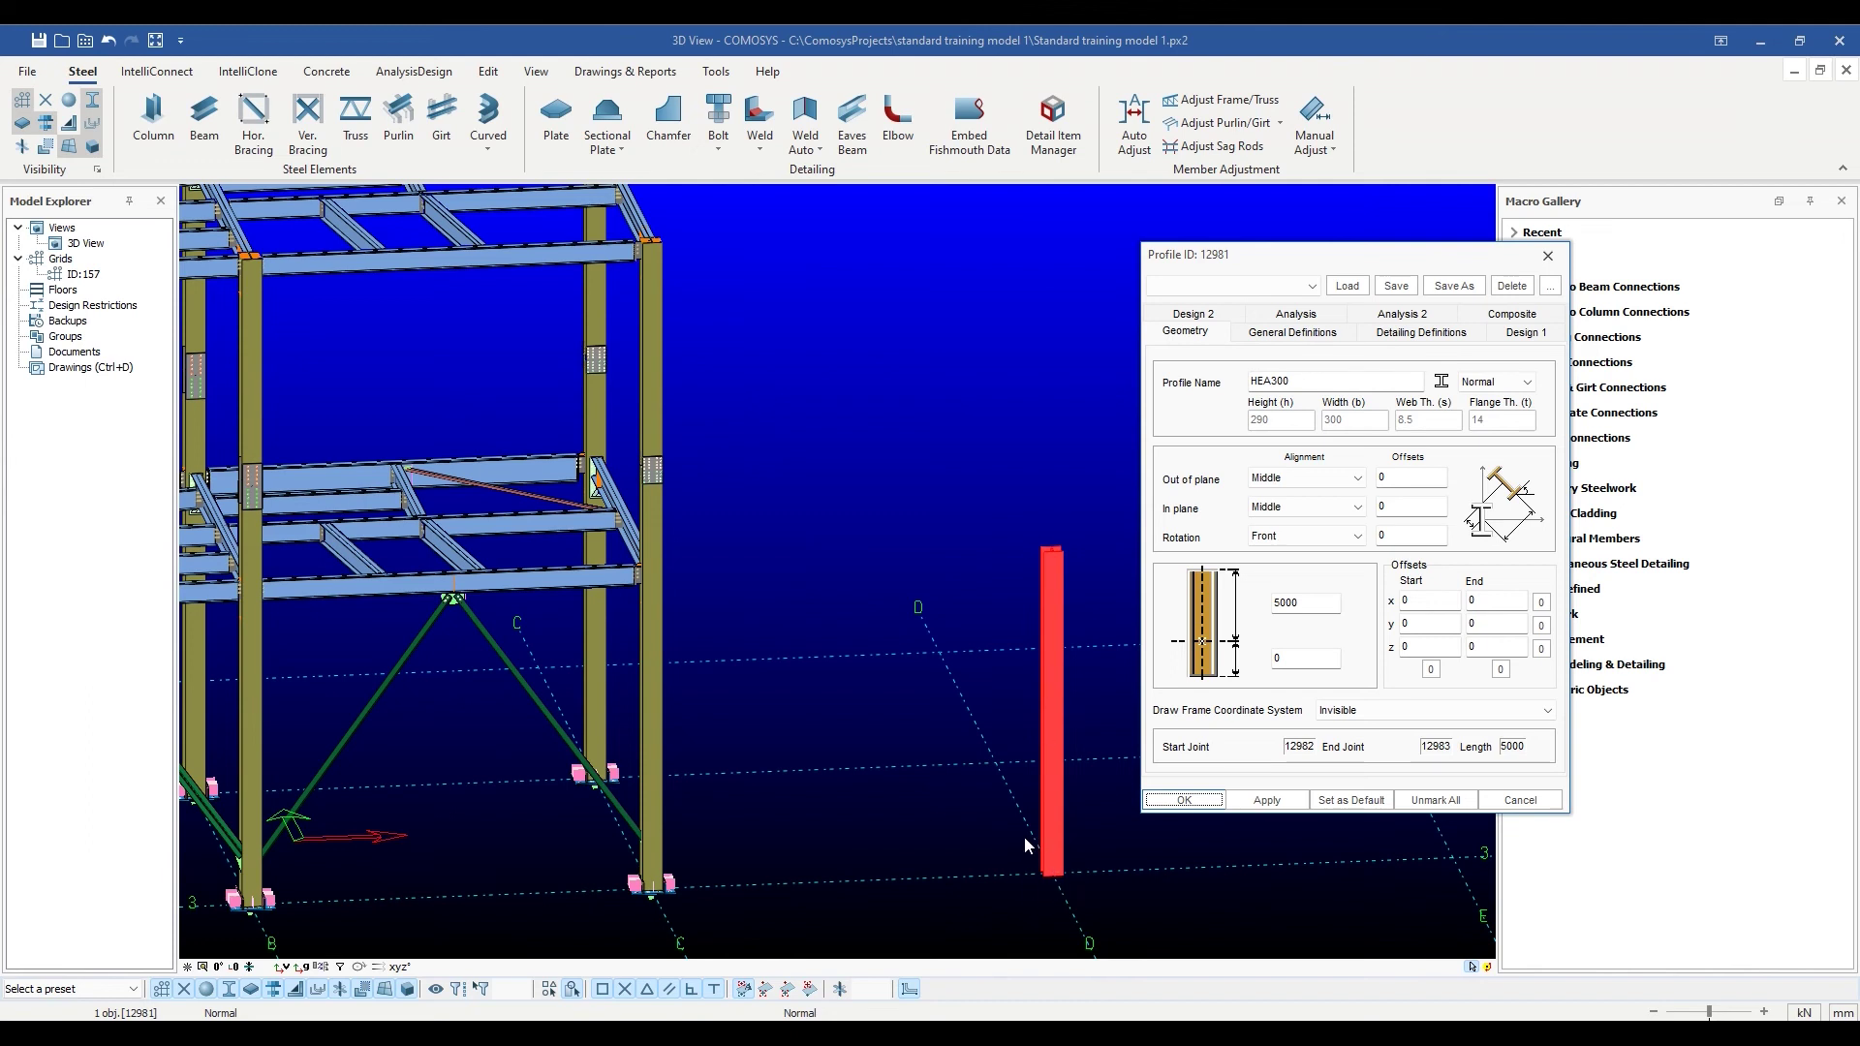
{"action": "scroll", "coordinate": [1025, 836], "scroll_direction": "down", "scroll_amount": 1}
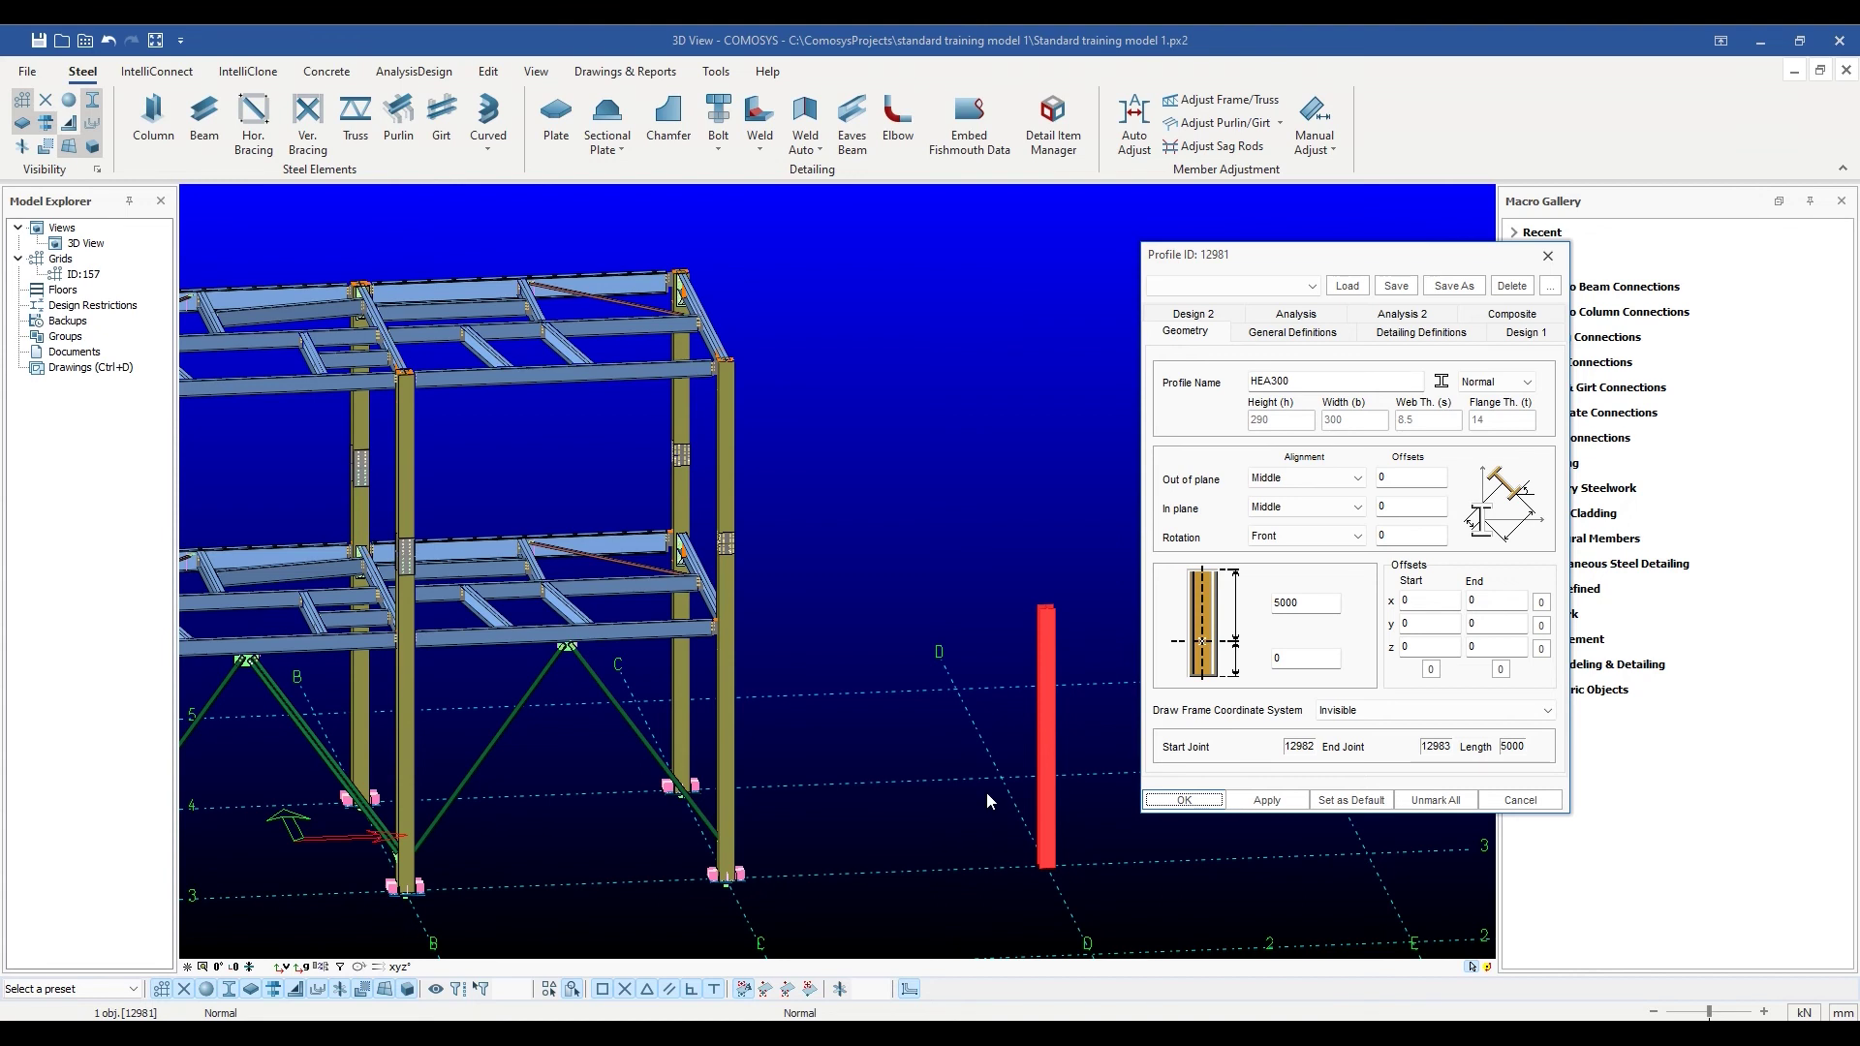
{"action": "middle_click_drag", "start_coordinate": [916, 765], "coordinate": [976, 752]}
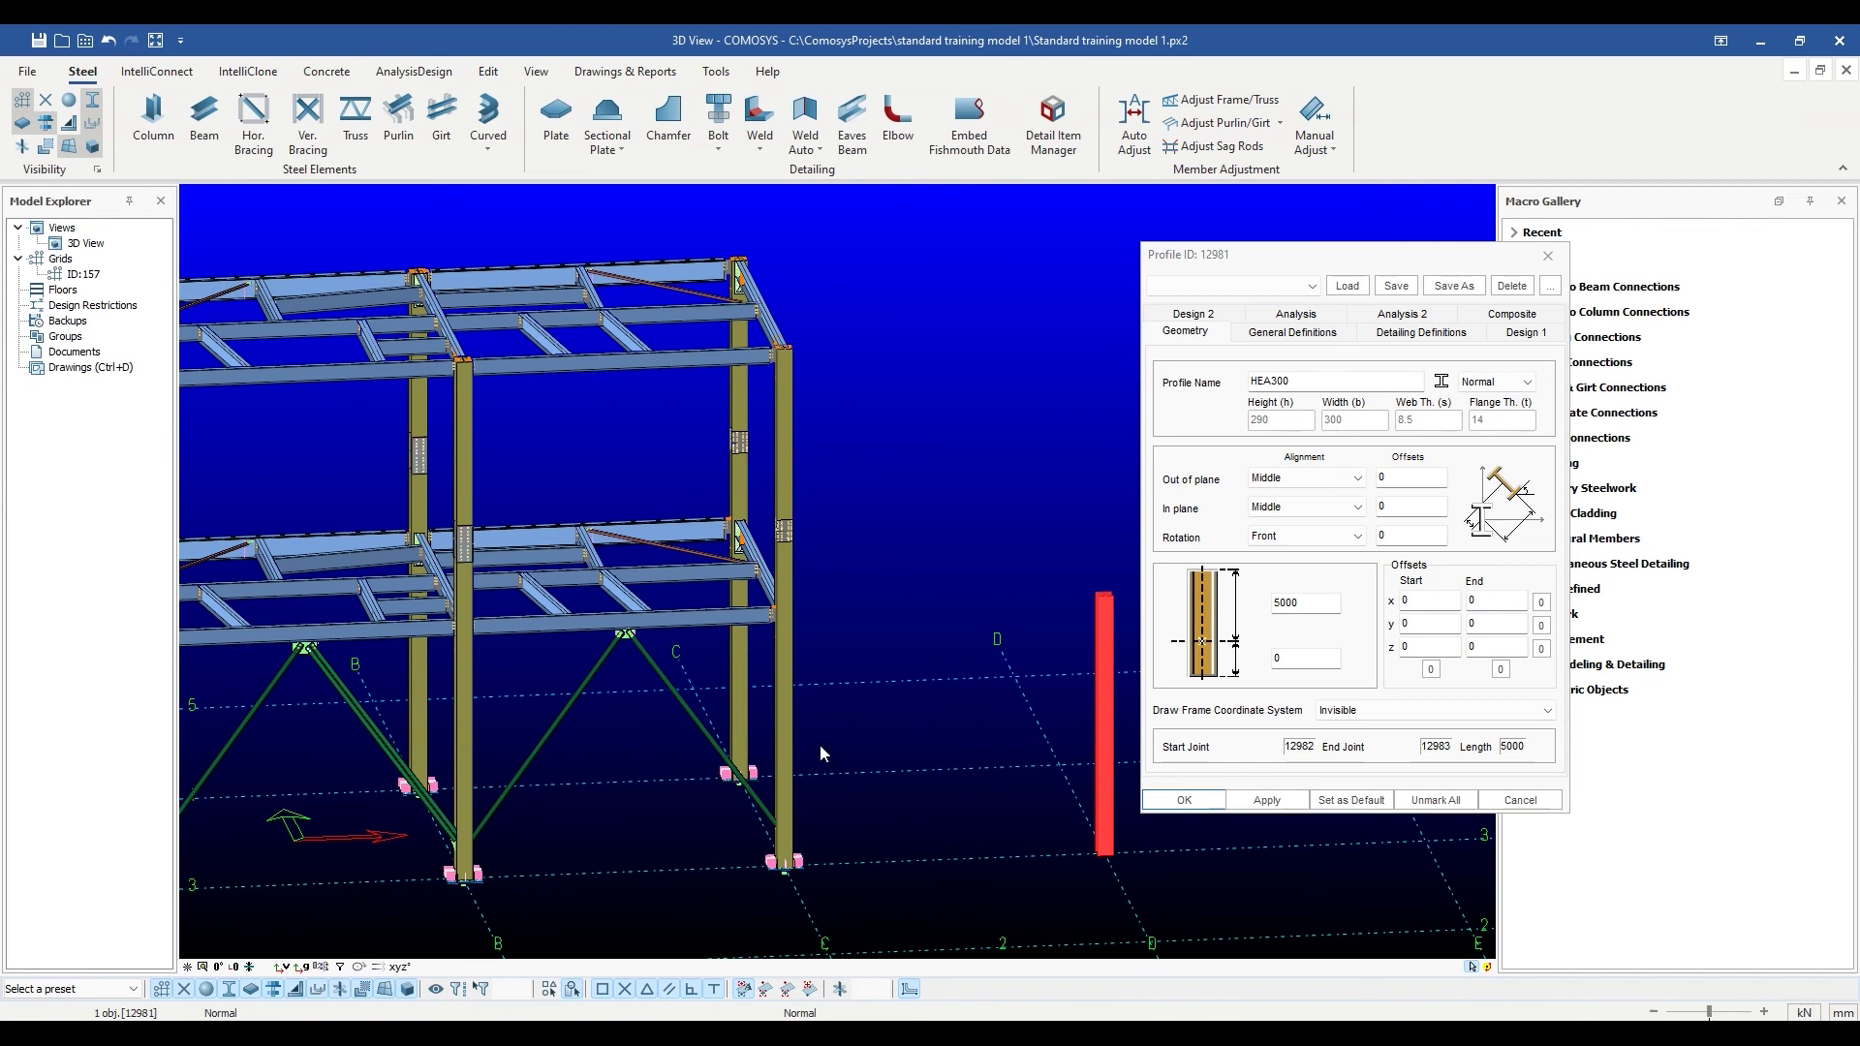
Bring up the Profile dialog for HEA300 column 13096.
{"action": "key", "text": "w"}
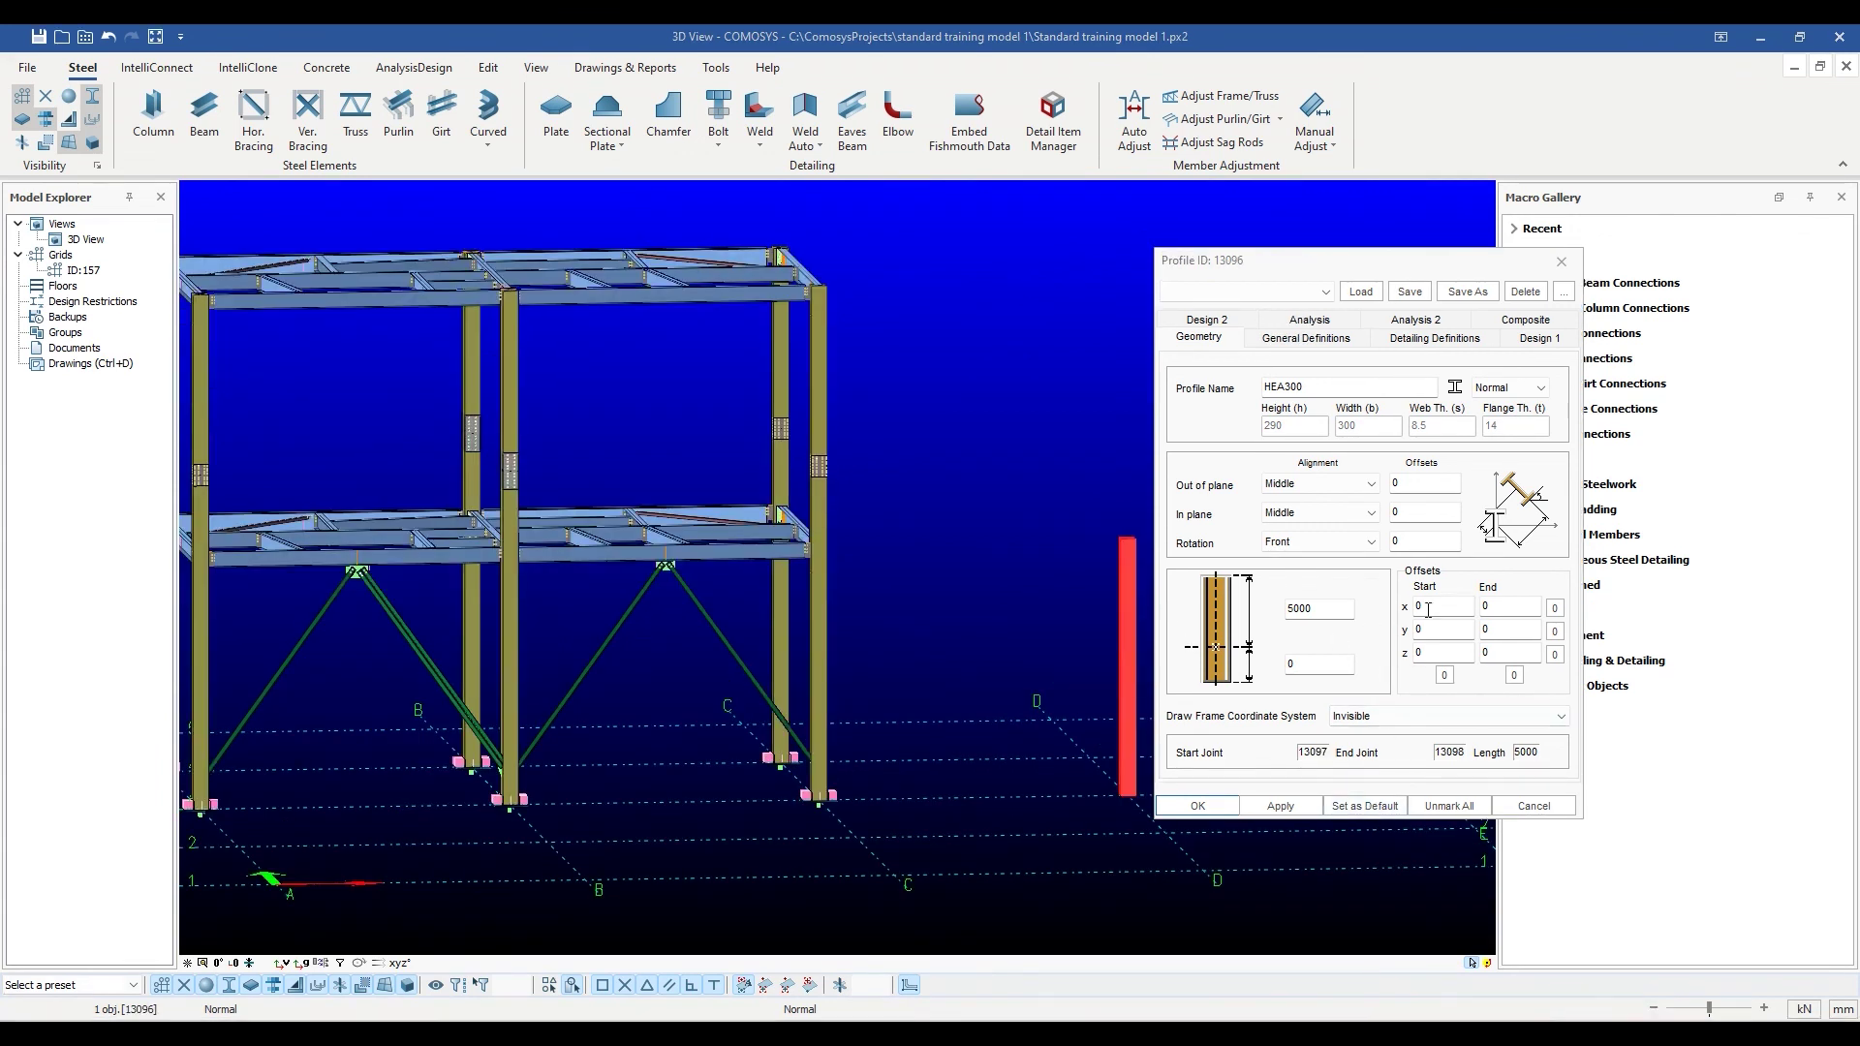
Give column 13096 start offsets x 50 and y 100, apply, and close the dialog.
{"action": "left_click_drag", "start_coordinate": [1450, 608], "coordinate": [1407, 635]}
{"action": "type", "text": "5"}
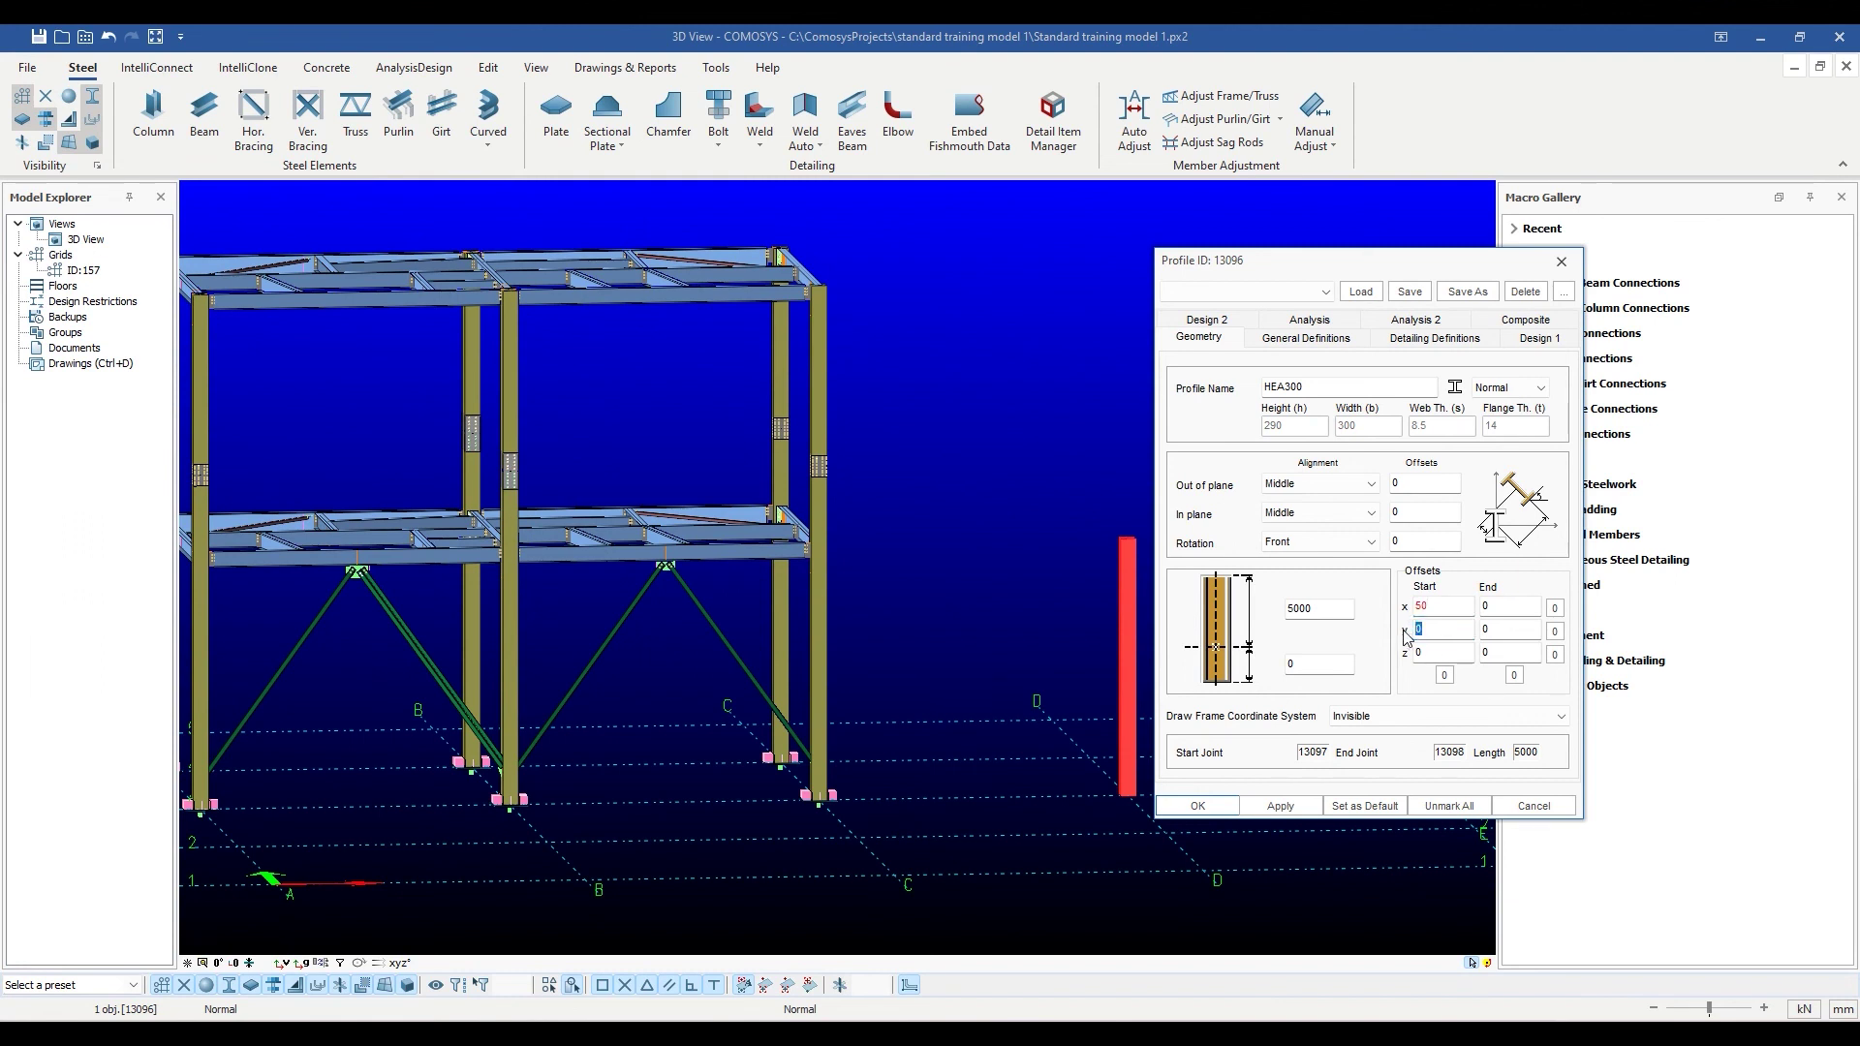
{"action": "type", "text": "100"}
{"action": "left_click", "coordinate": [1280, 806]}
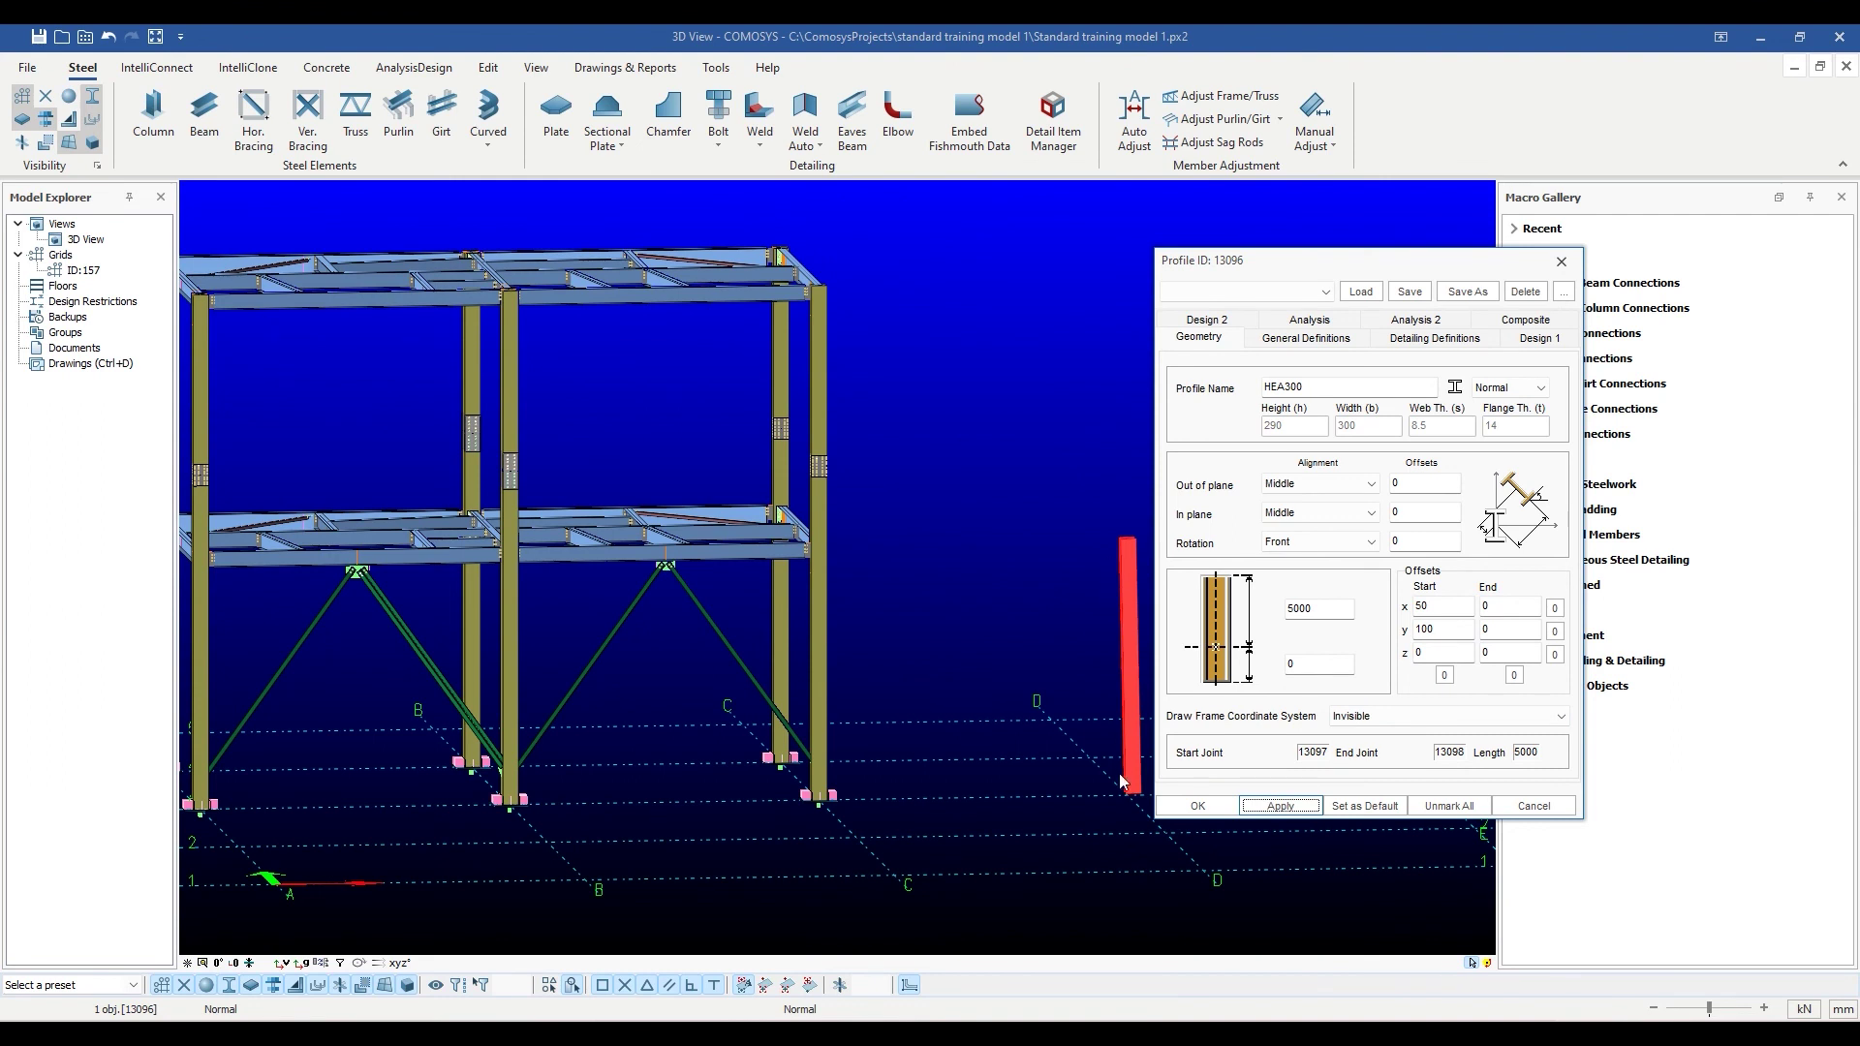
{"action": "left_click", "coordinate": [1198, 807]}
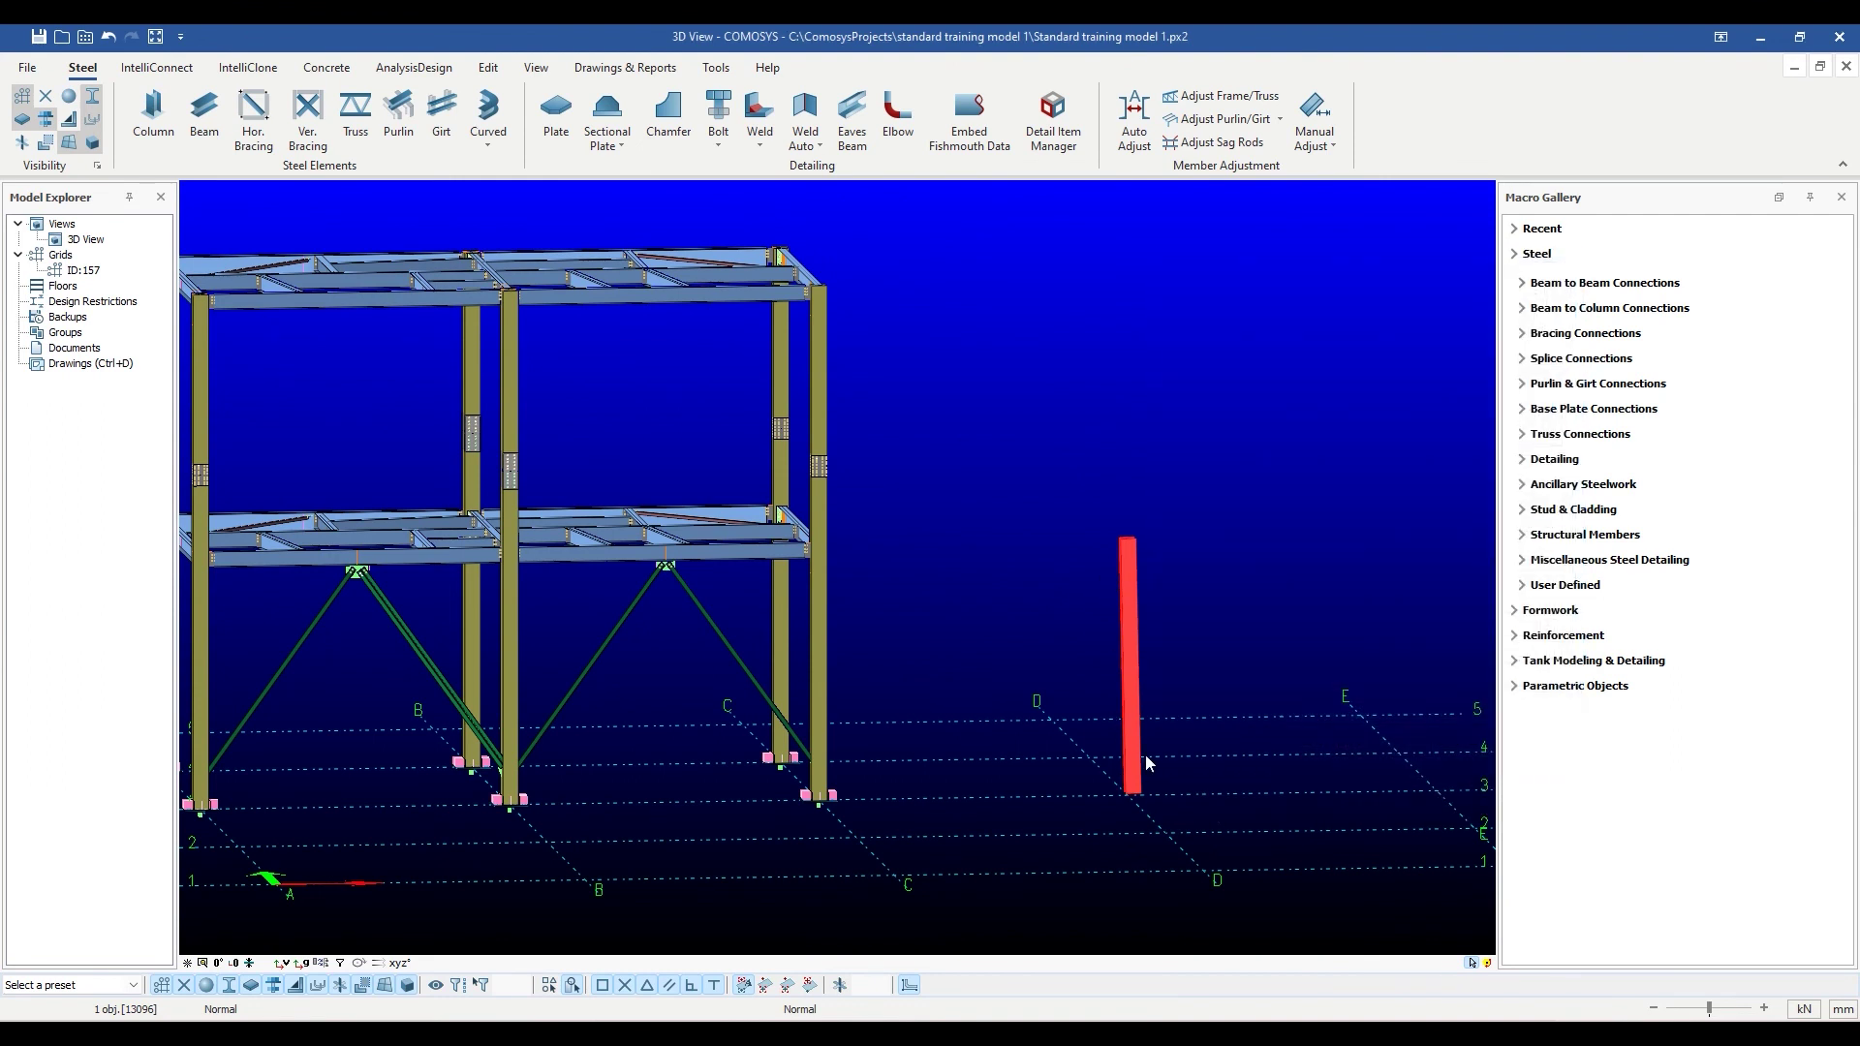